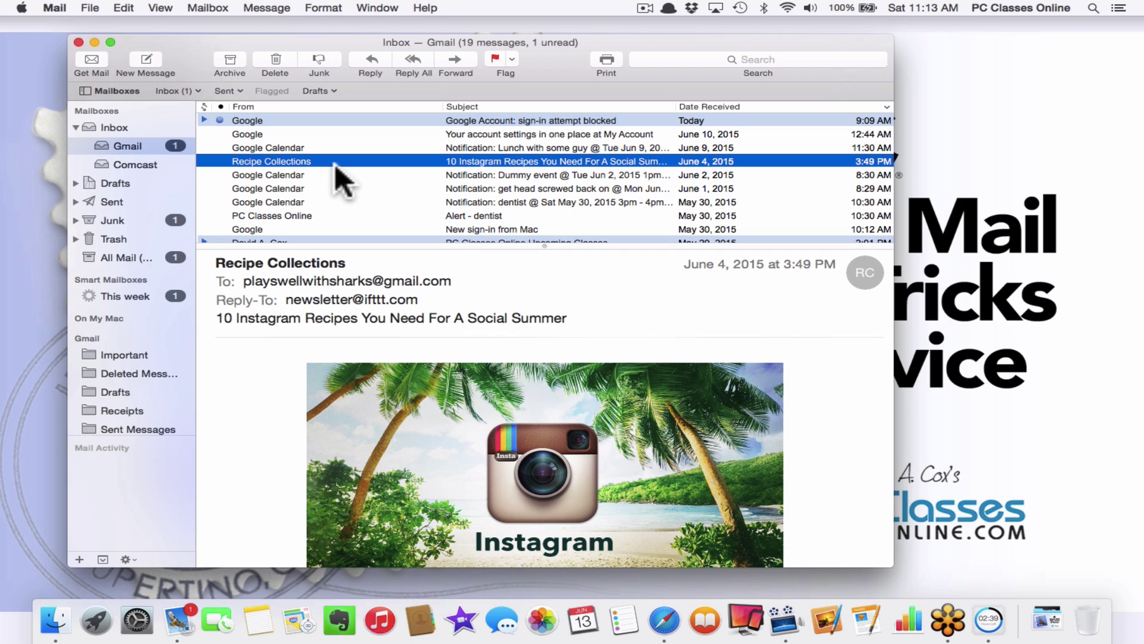
- Open the paypal message in the Gmail inbox and view the options available for its sender's address
scroll(335, 163, down, 3)
click(296, 214)
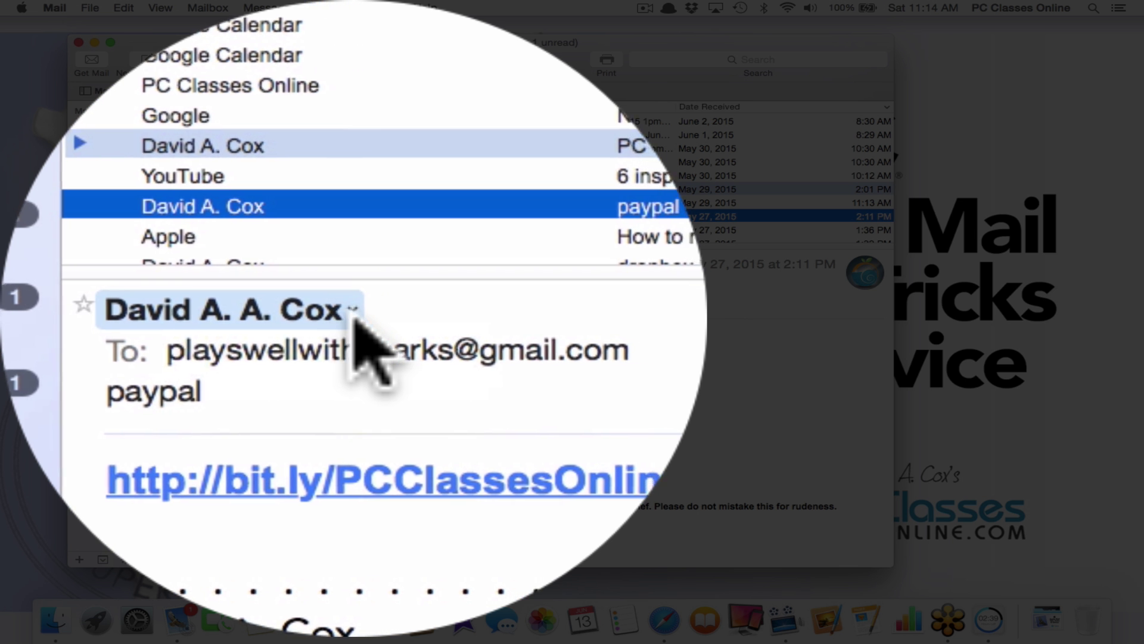
mouse_move(355, 321)
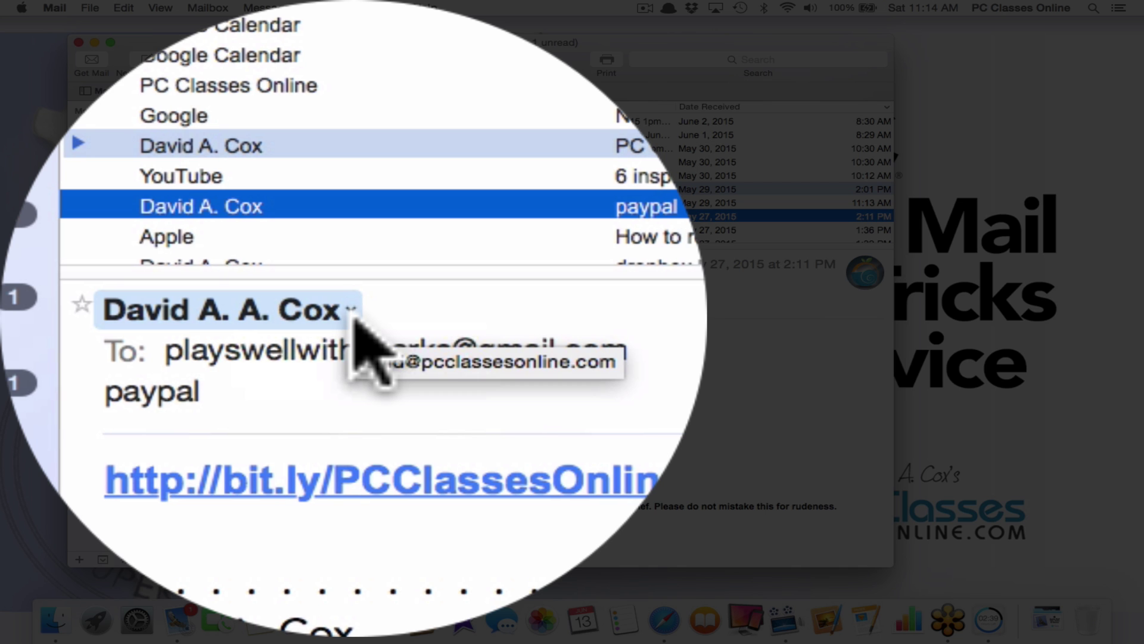
click(356, 321)
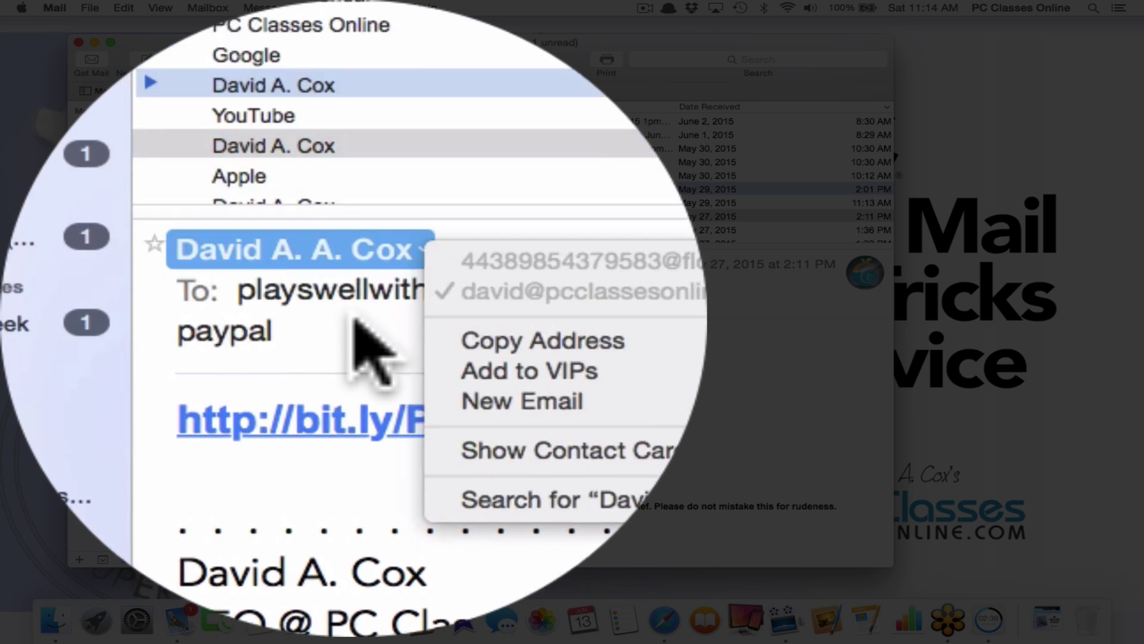
click(354, 322)
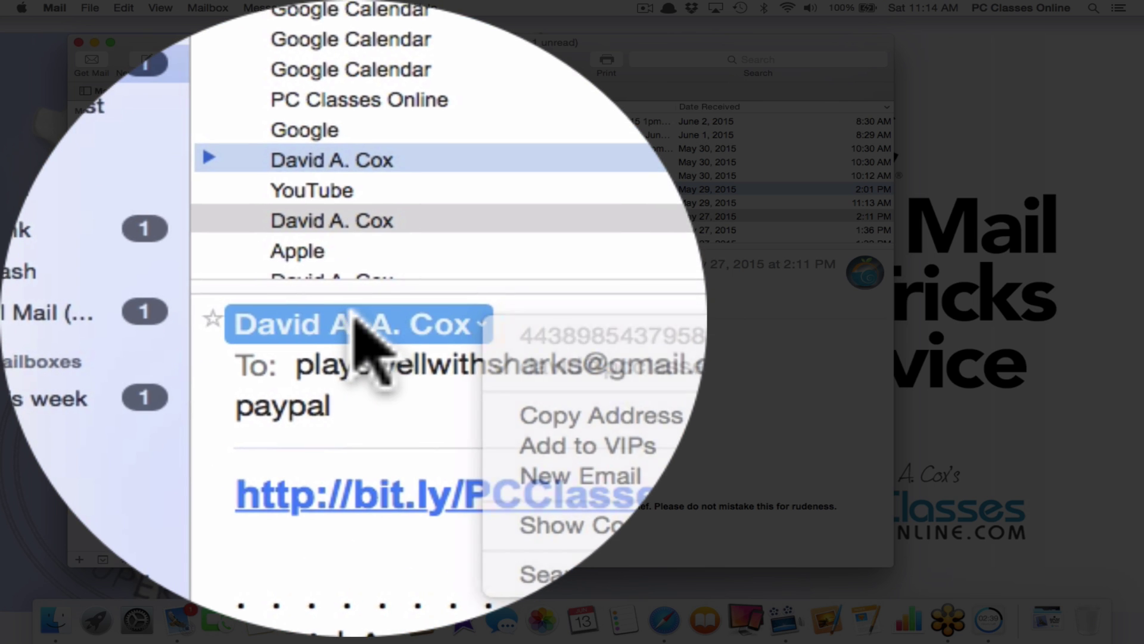
- Add the sender of the YouTube message dated May 29, 2015 to Contacts
click(355, 319)
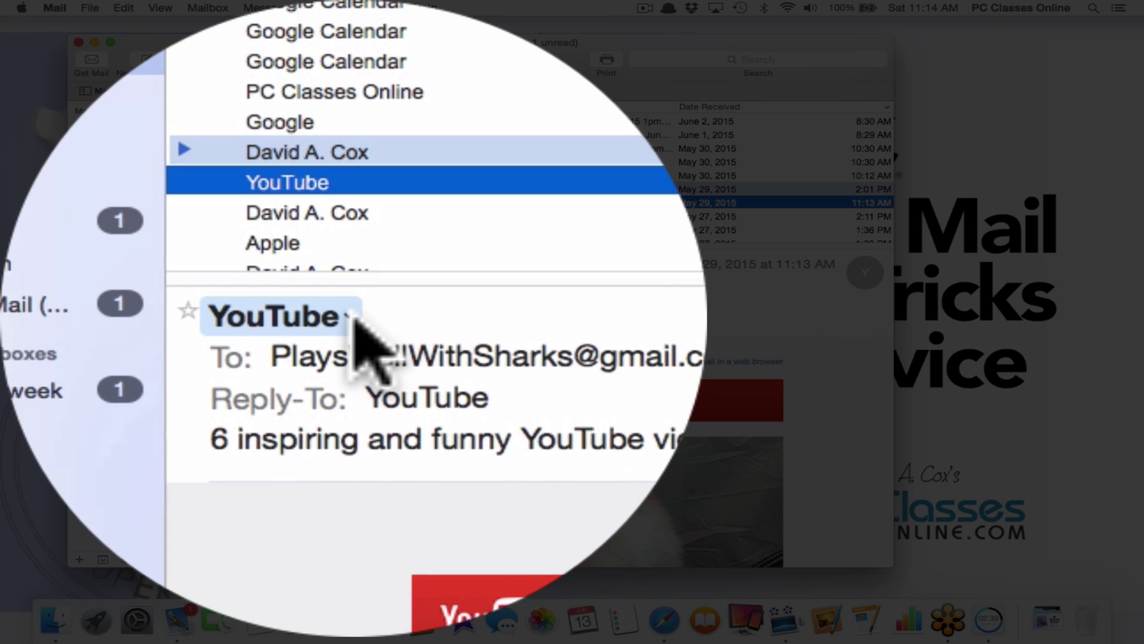
click(354, 320)
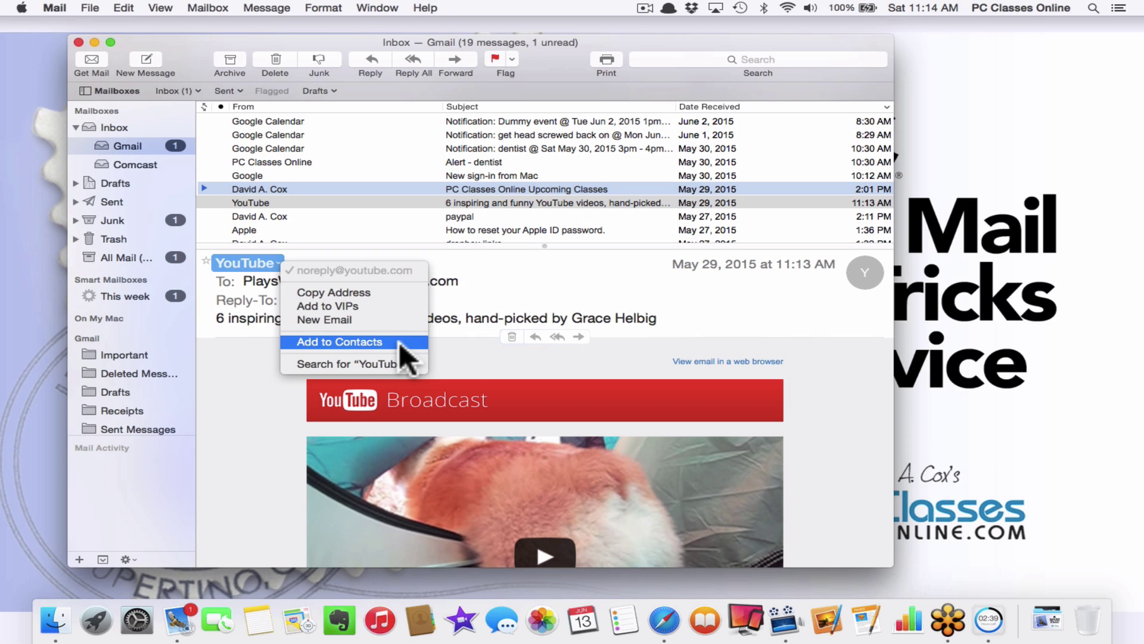
click(399, 341)
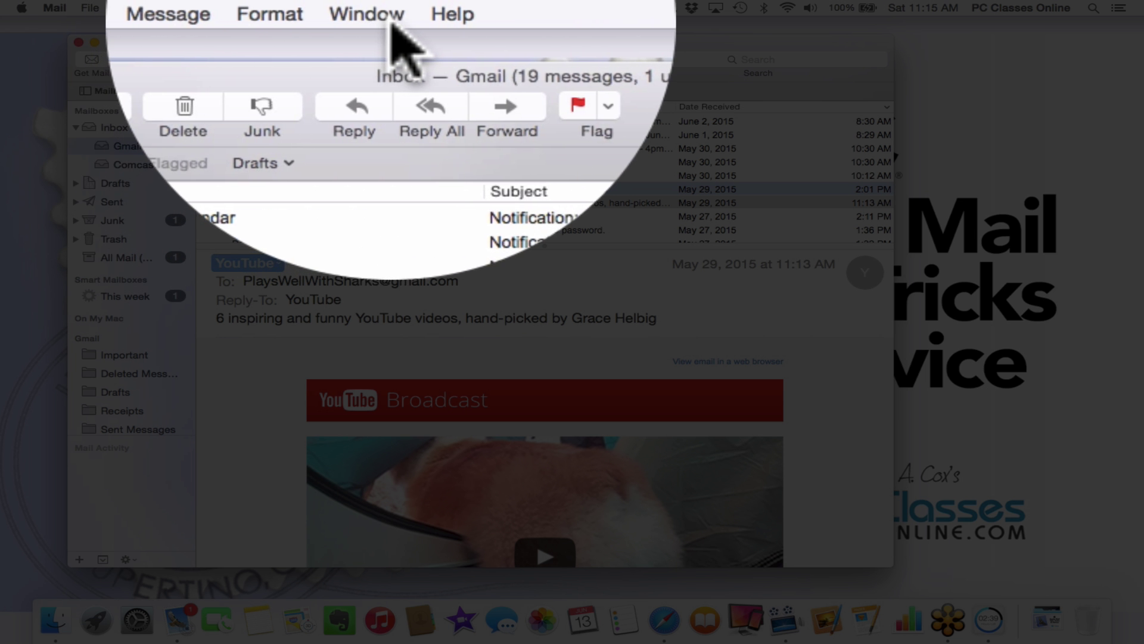
- Display the list of previous recipients
click(390, 14)
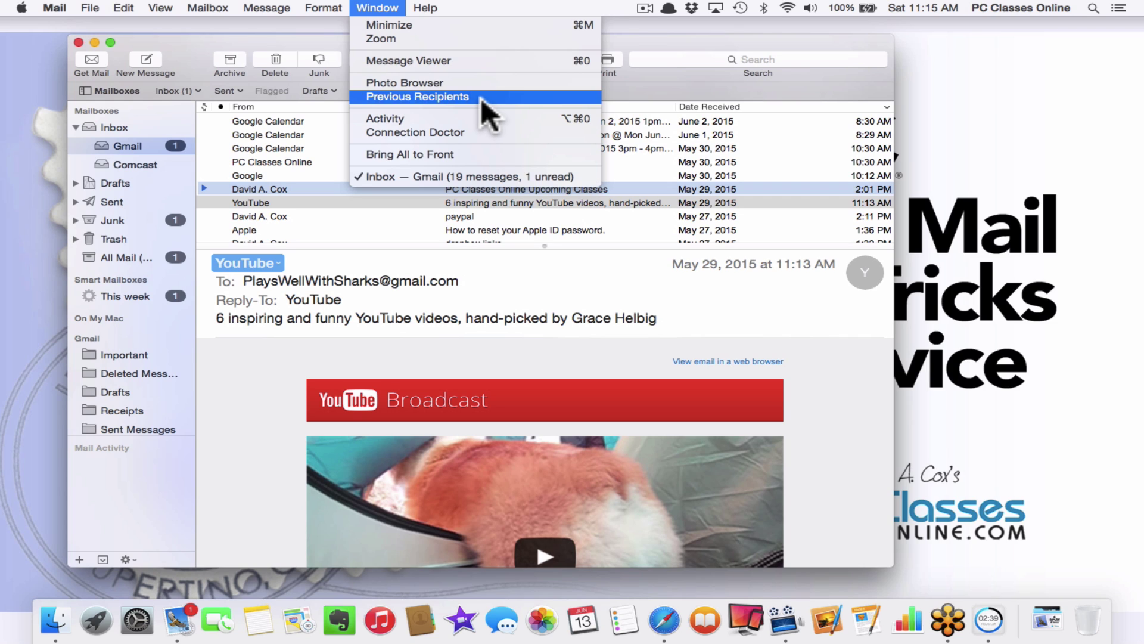
click(481, 98)
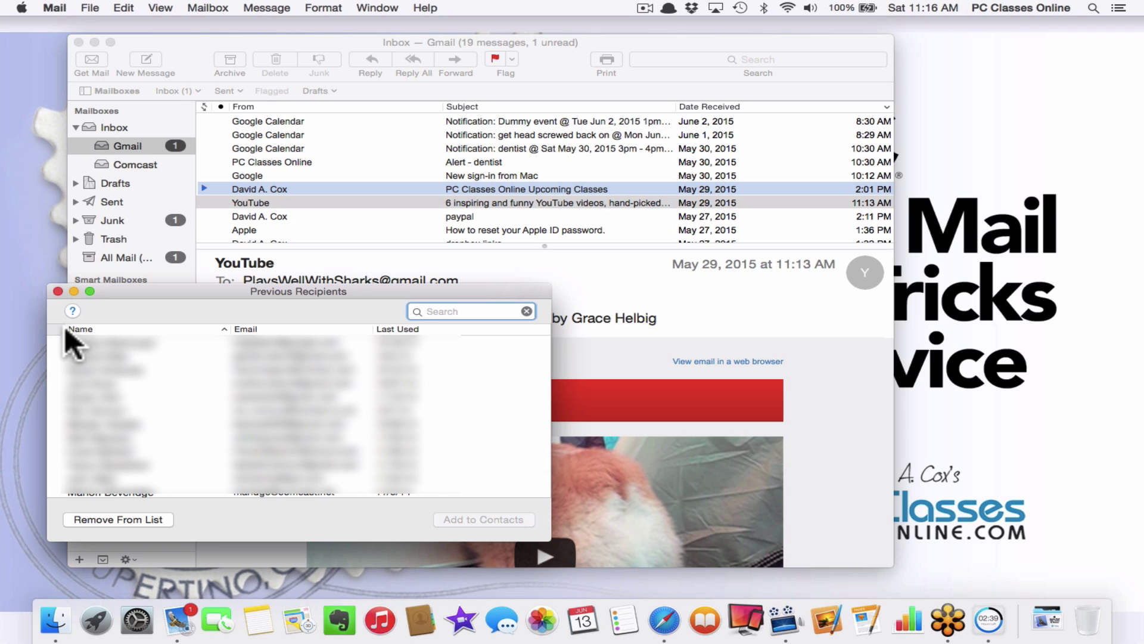
click(24, 205)
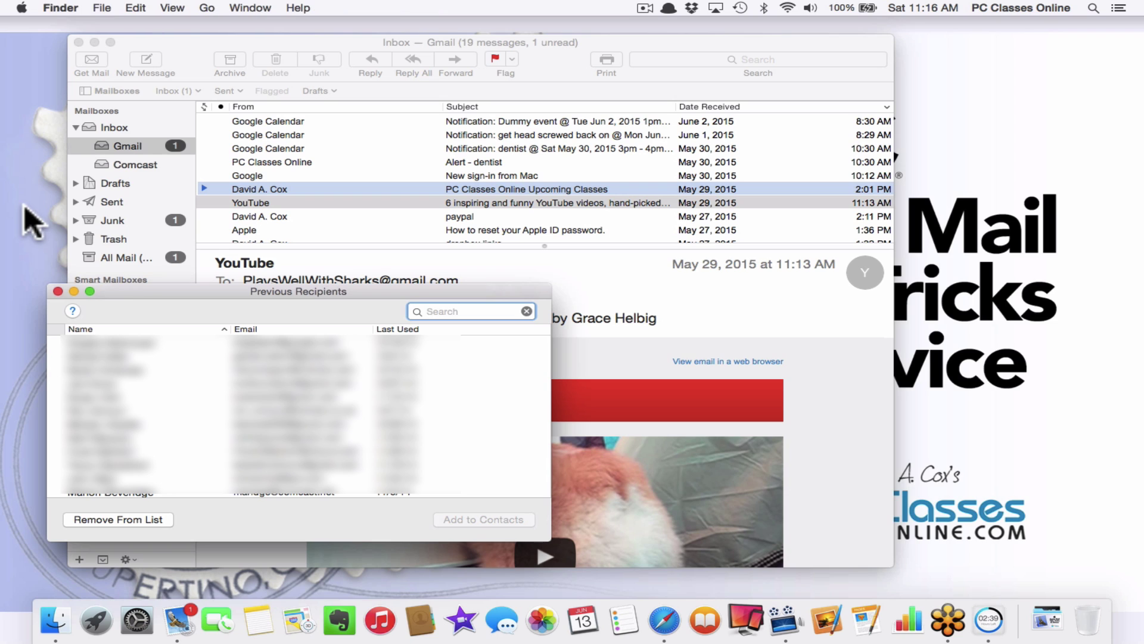
click(144, 295)
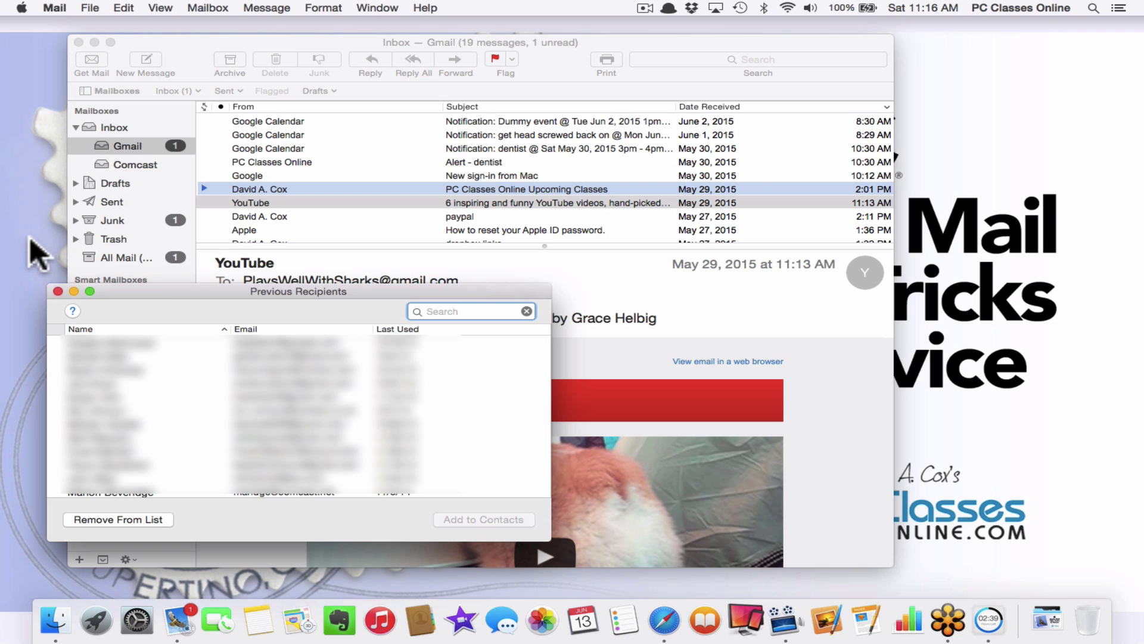
- Force quit Mail, close the Force Quit Applications window, and relaunch Mail
key(cmd+alt+Escape)
key(Return)
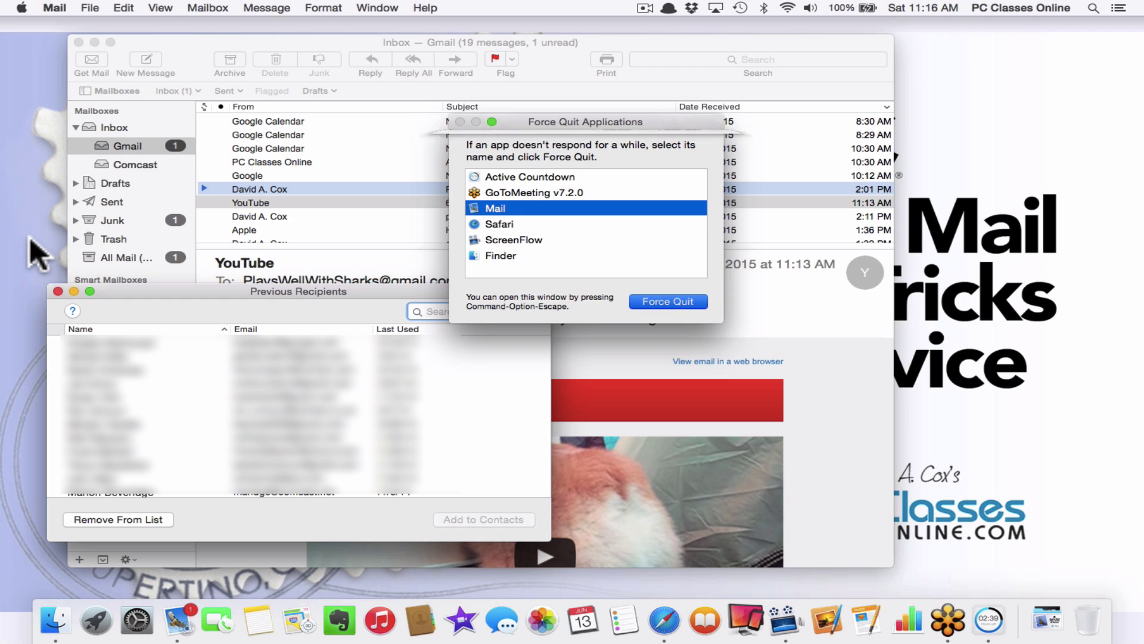
key(Return)
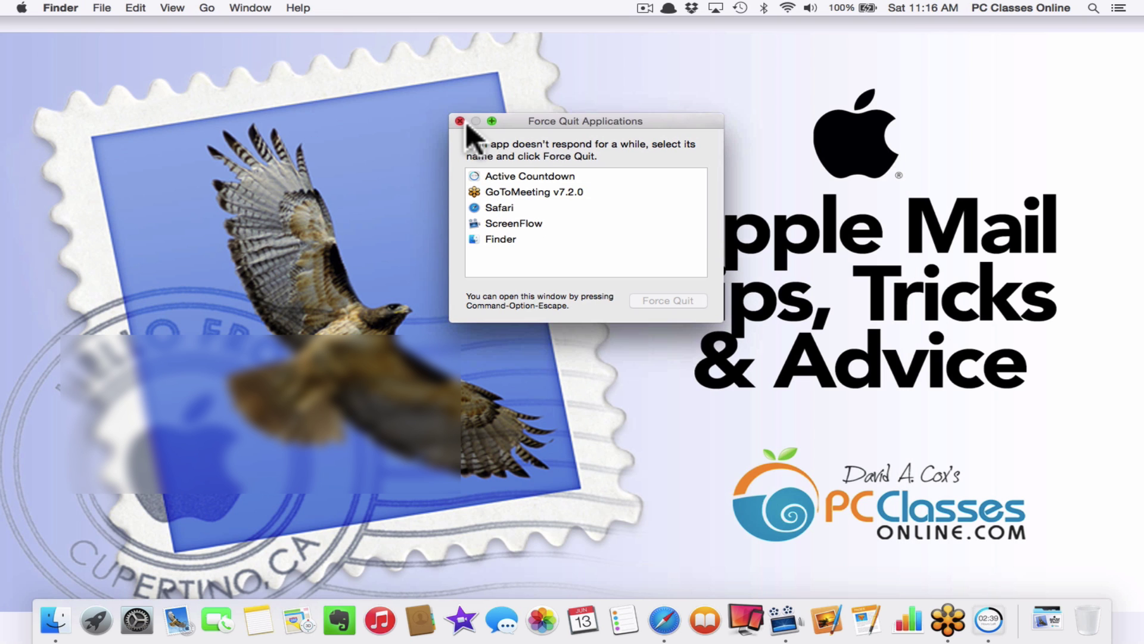
click(460, 121)
click(173, 608)
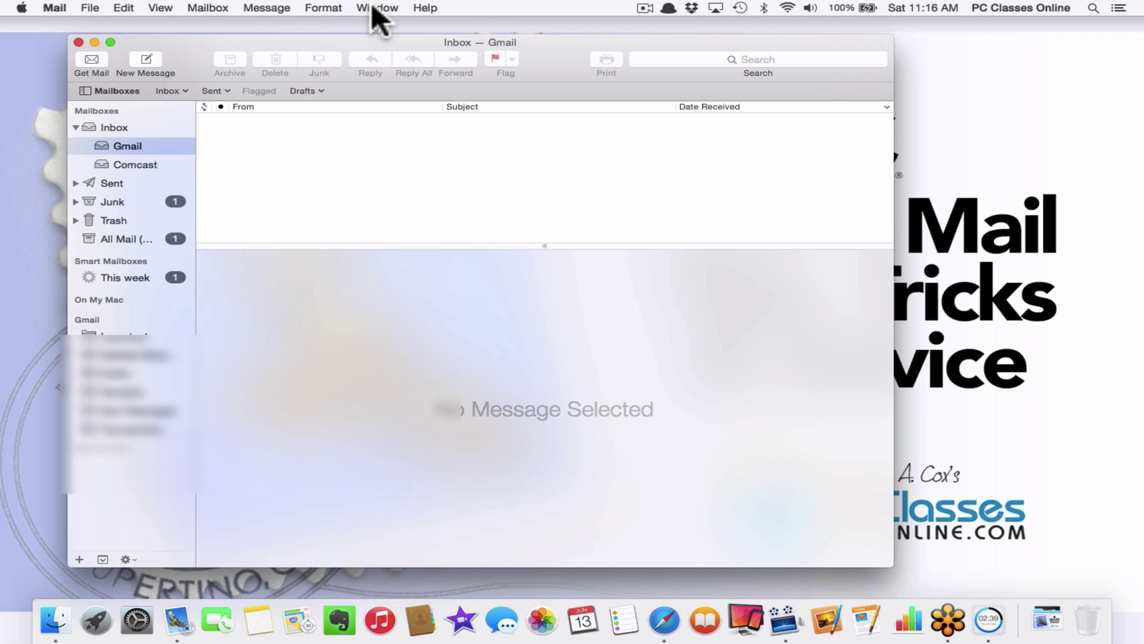
- Remove the first entry from the Previous Recipients list and close the list
click(375, 8)
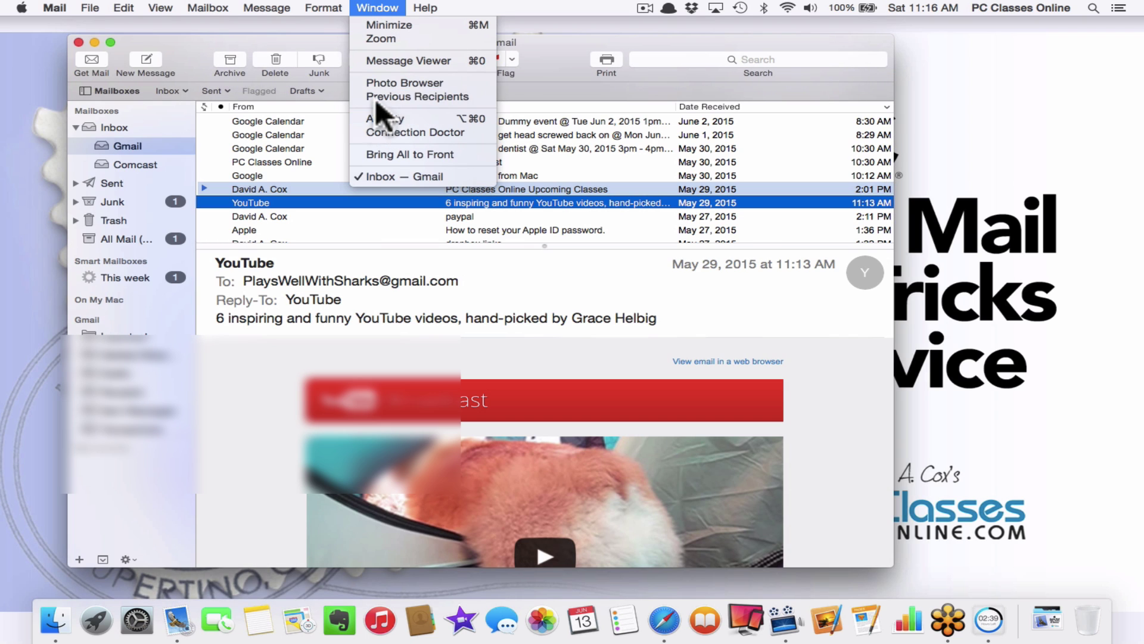
click(376, 96)
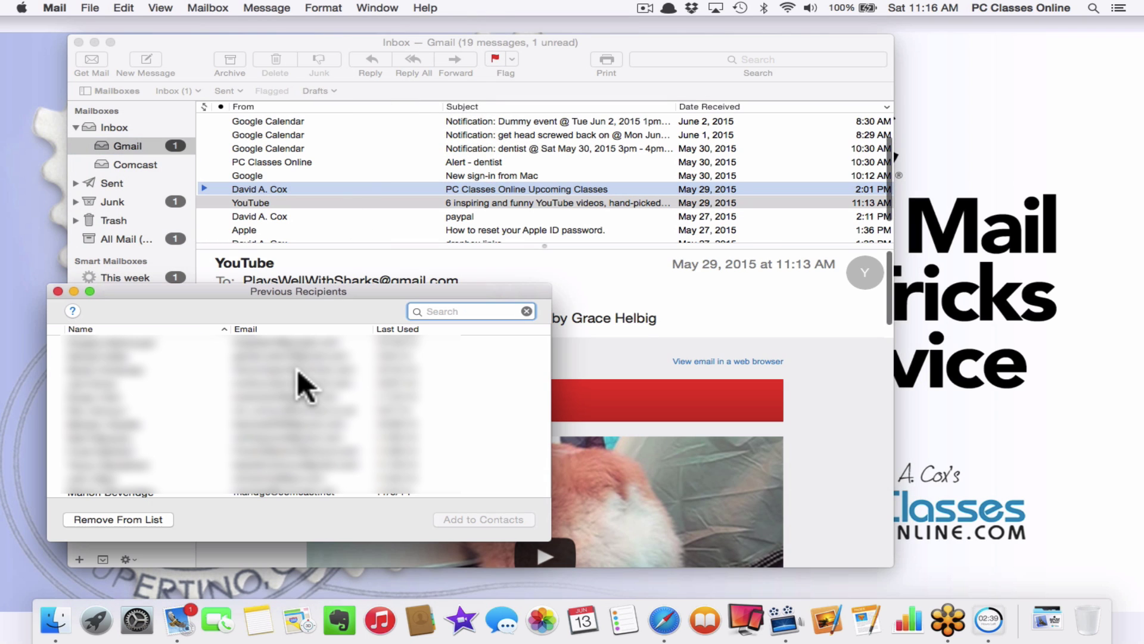
click(270, 337)
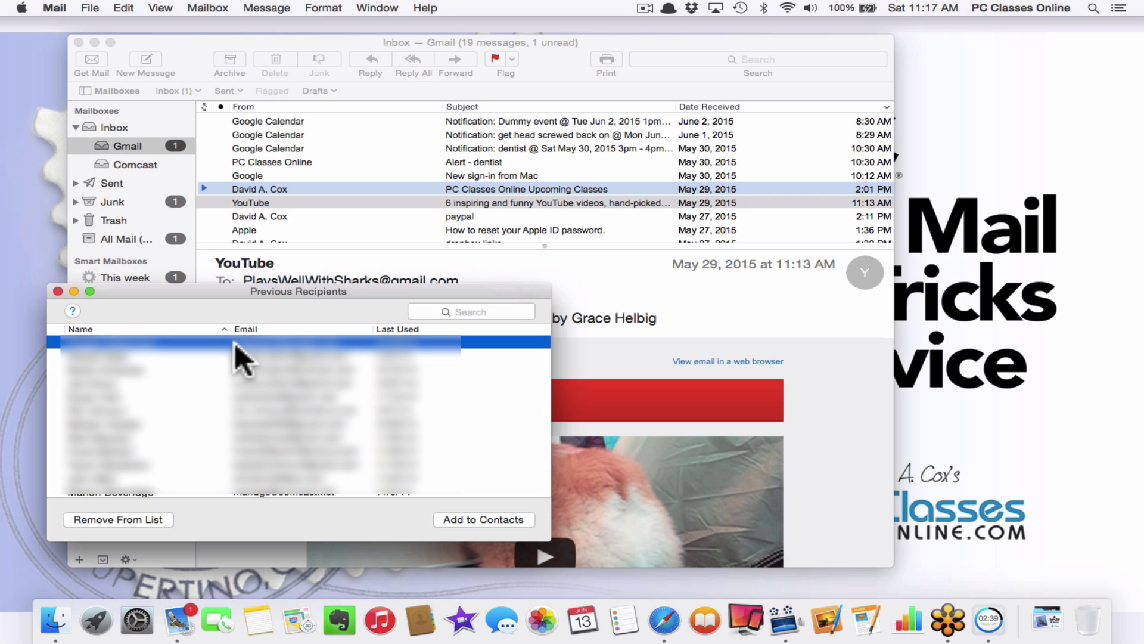
click(98, 519)
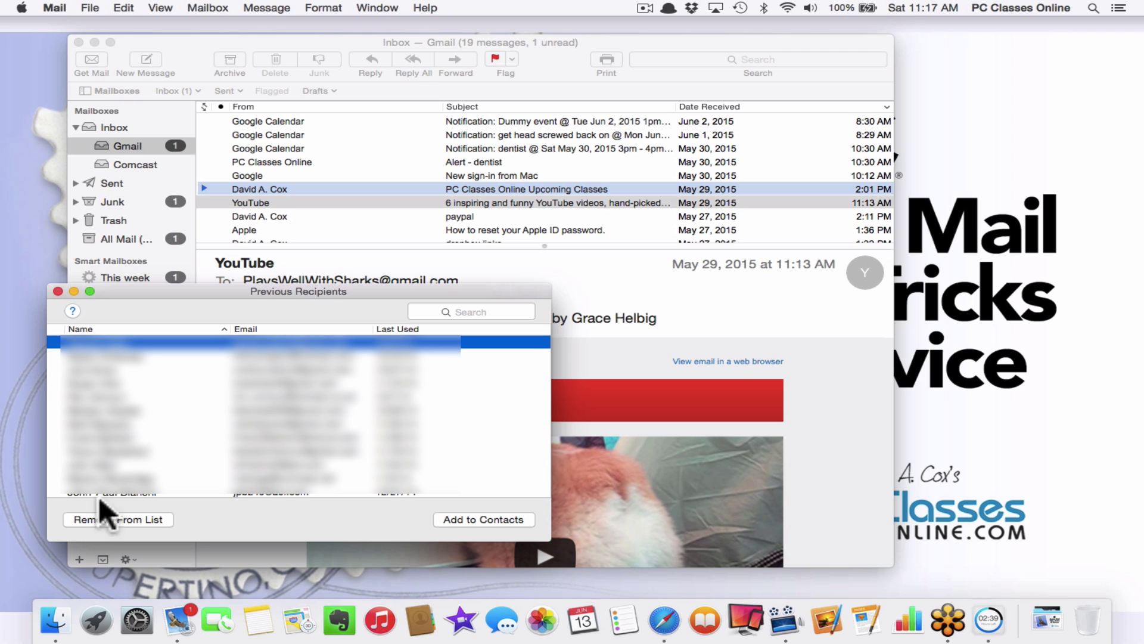
click(57, 291)
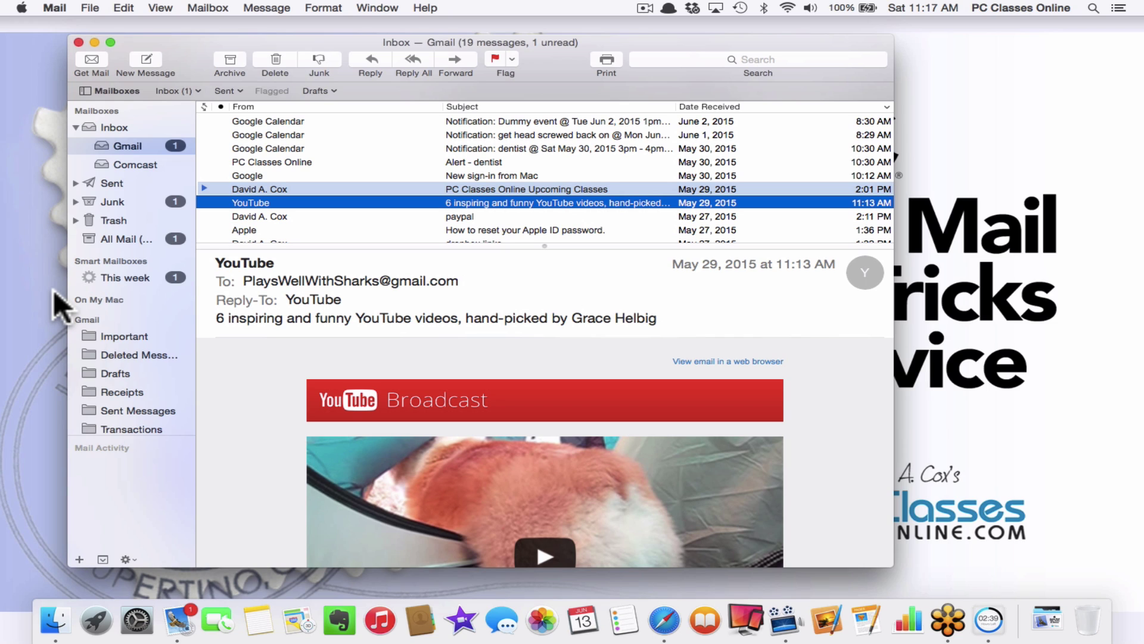
- Add a new signature under All Signatures in Mail's preferences and enlarge the preferences window
click(55, 8)
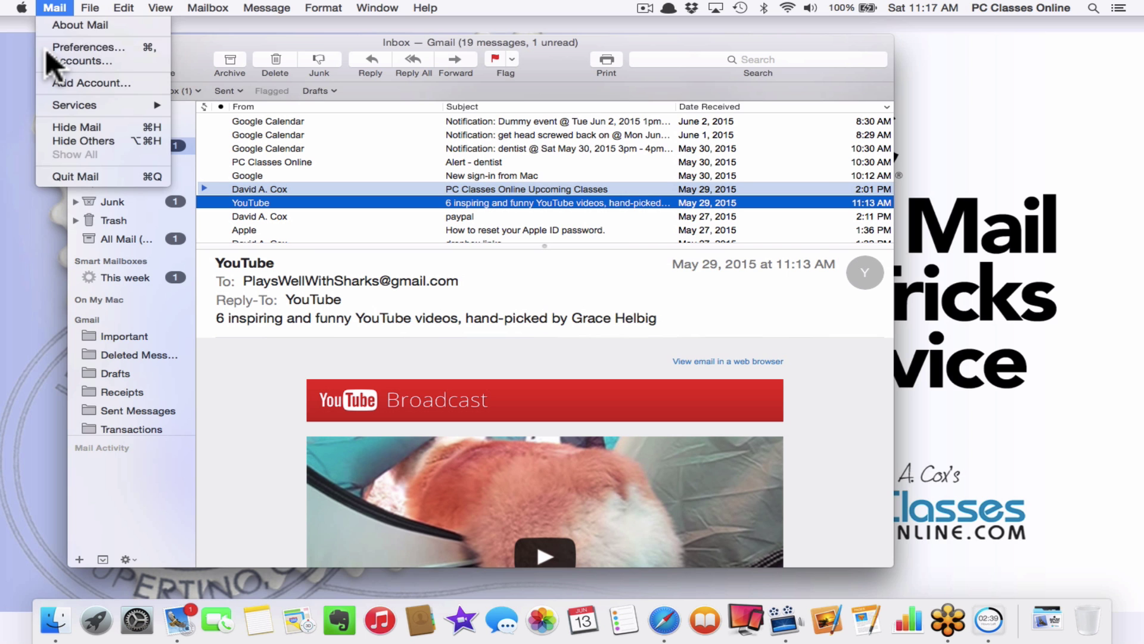
click(46, 48)
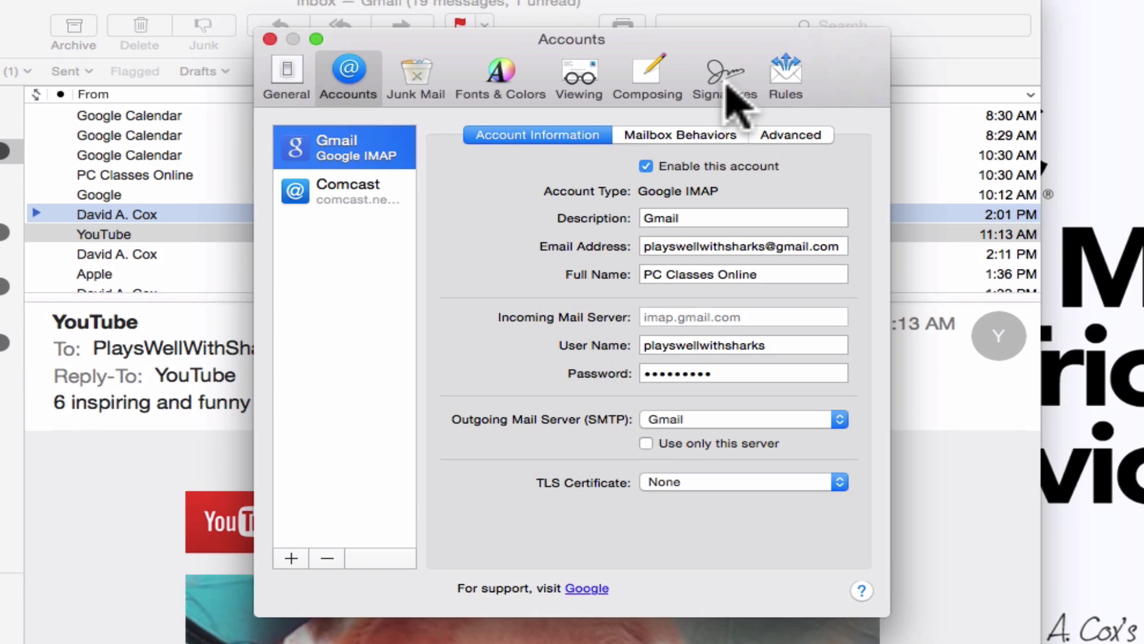
click(679, 95)
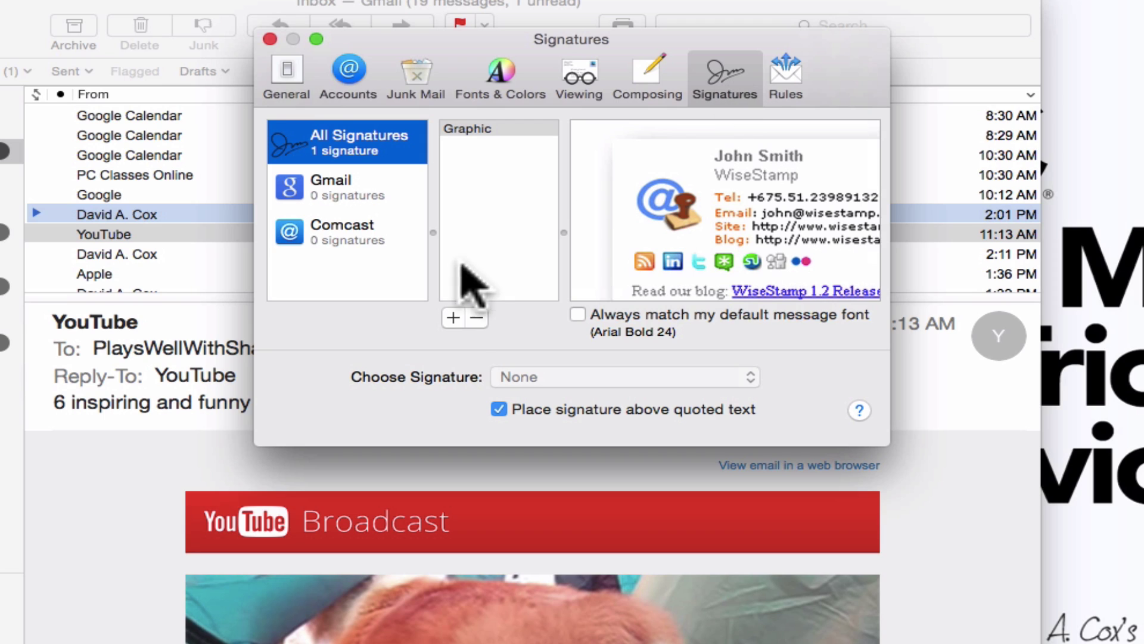
click(452, 319)
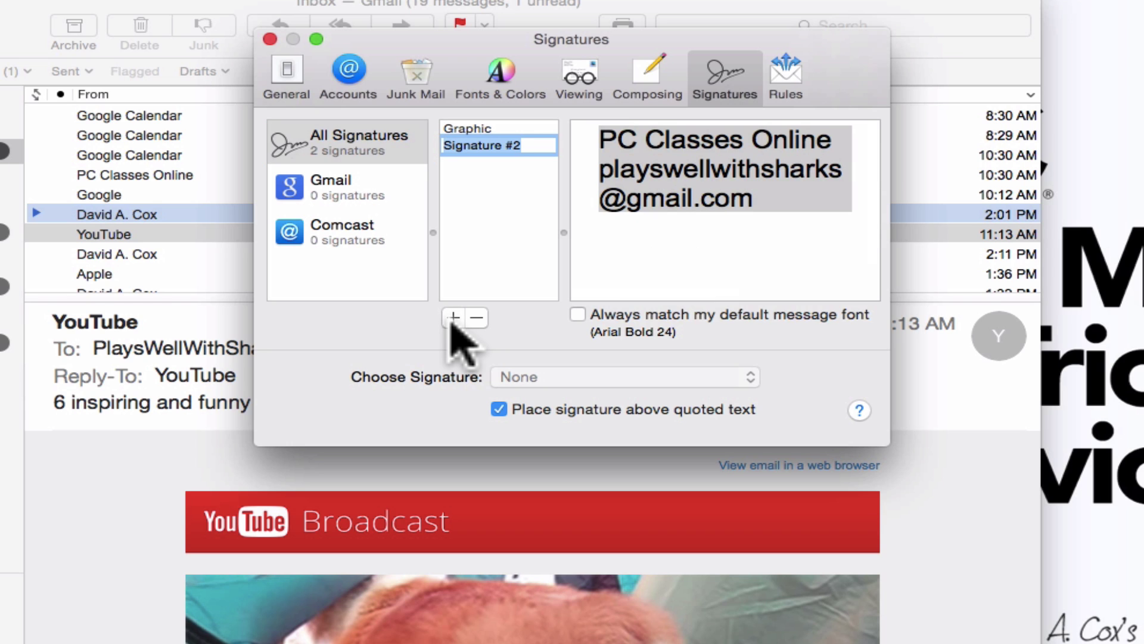
drag(889, 445, 1143, 517)
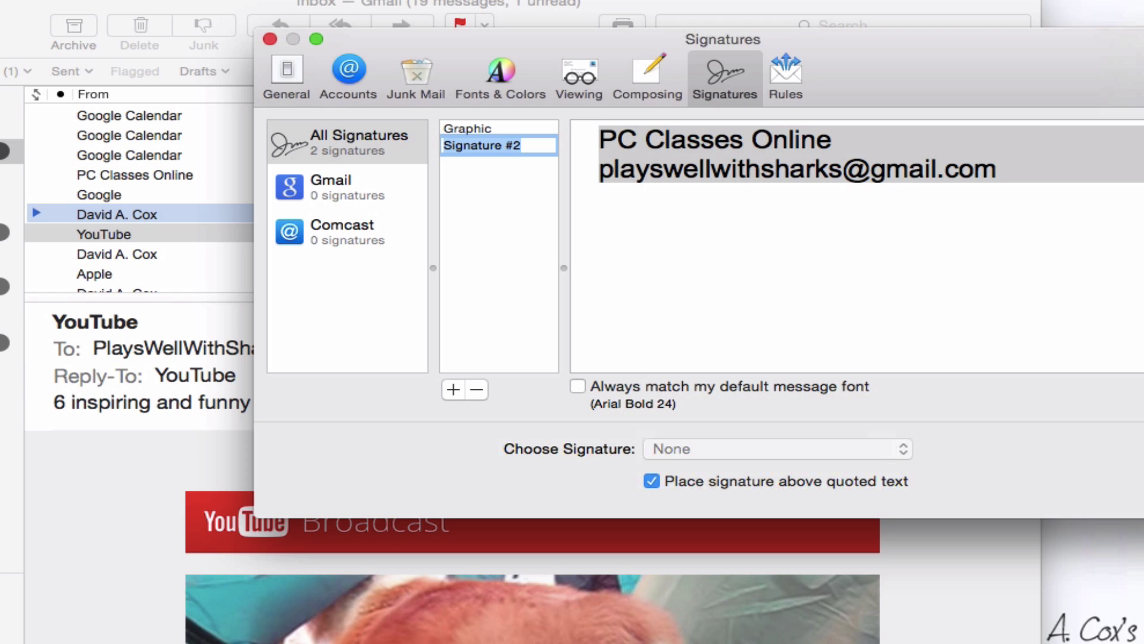
key(Left)
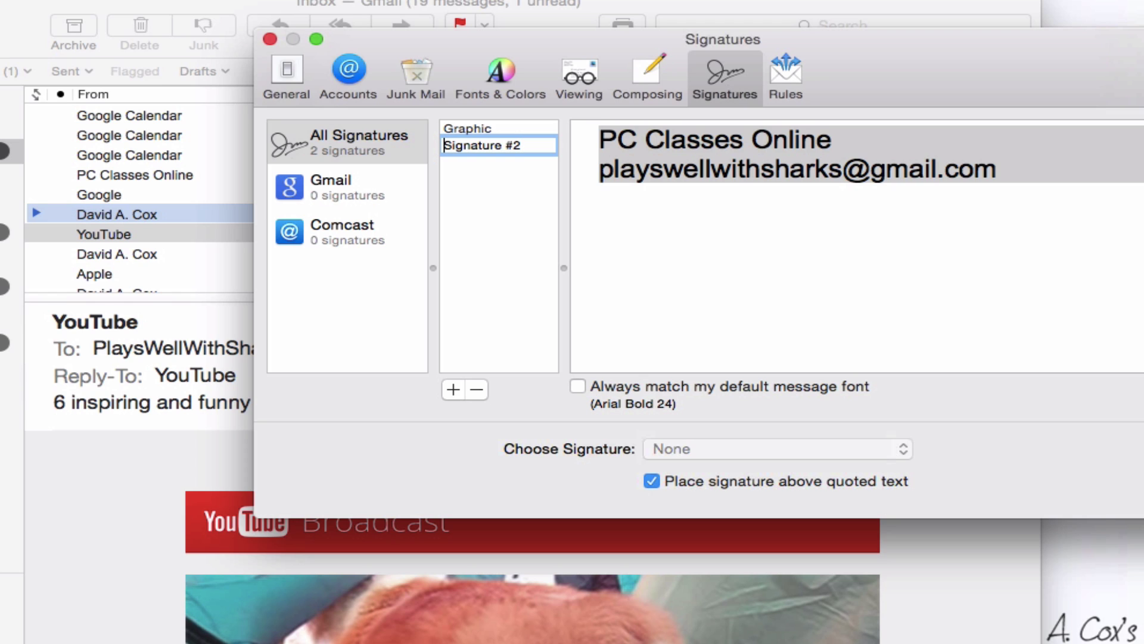
- Insert the phone number below PC Classes Online in the new signature, followed by a blank line
click(852, 143)
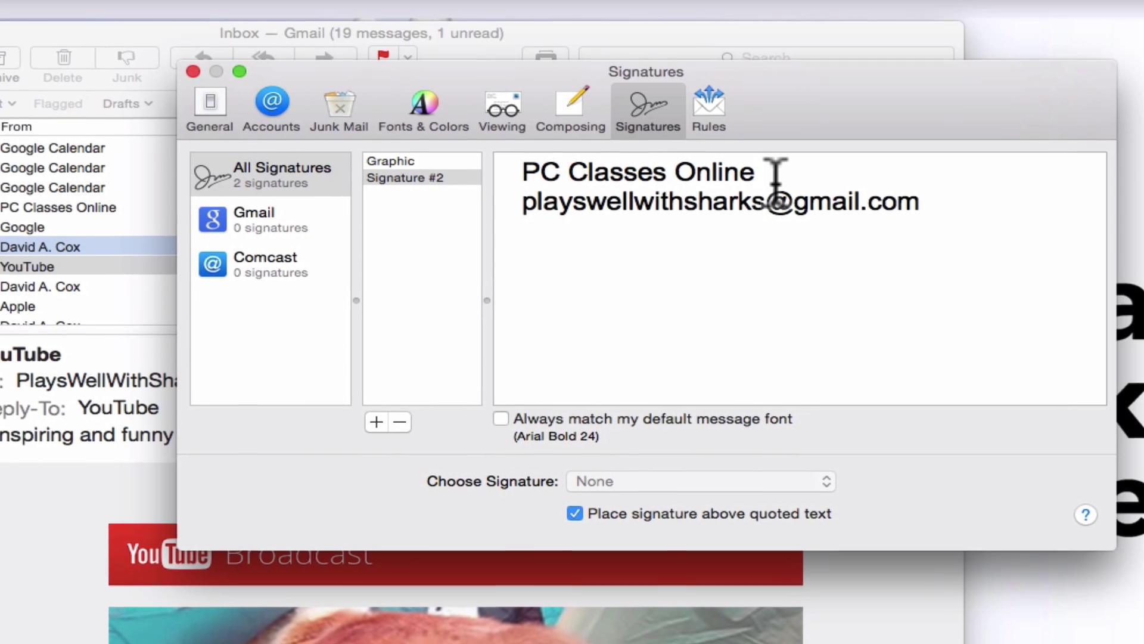
key(Return)
text(5)
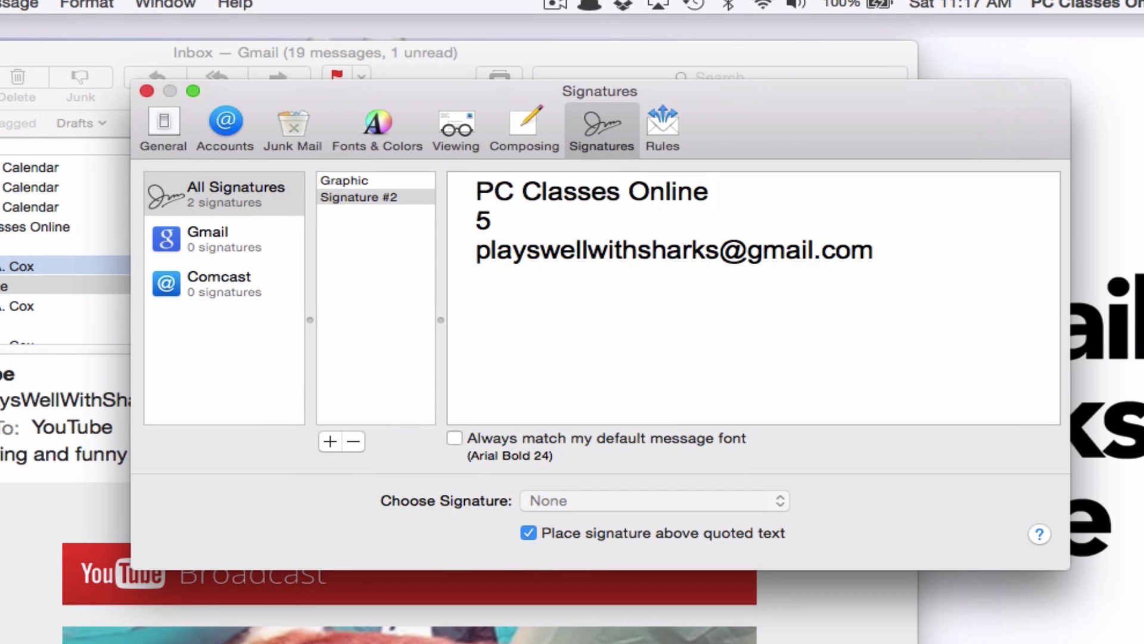
text(55-555-5555)
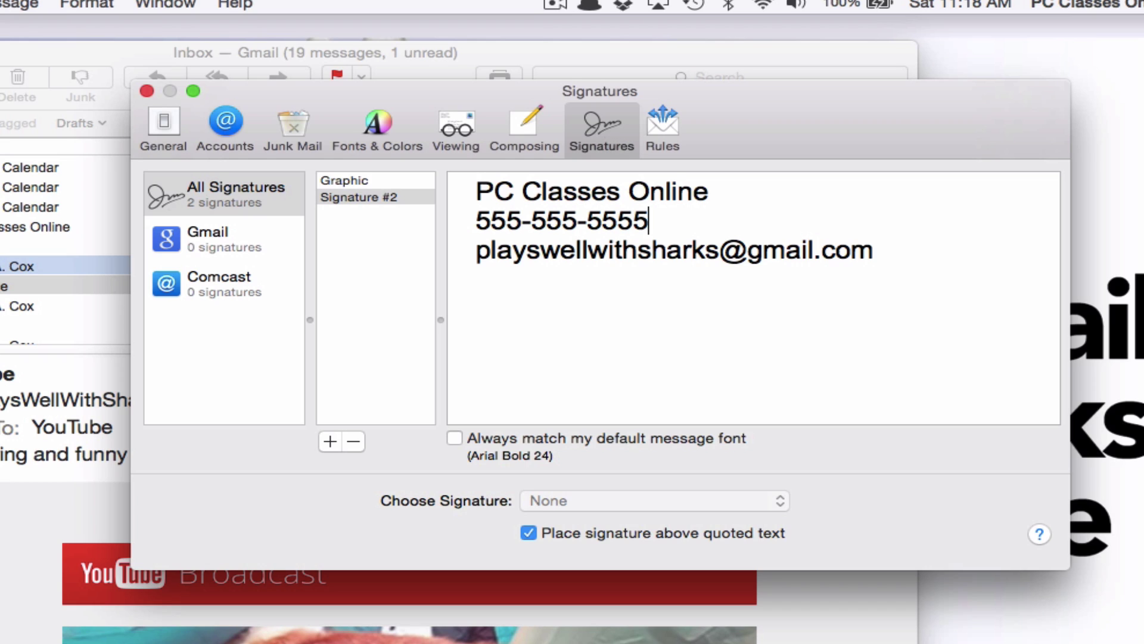
key(Return)
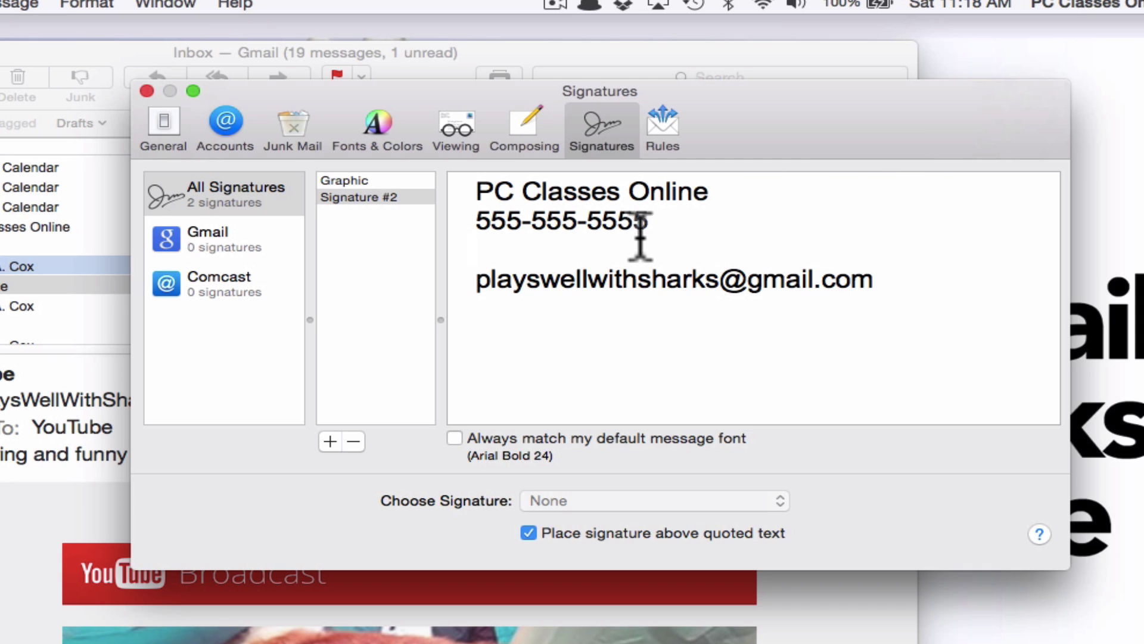
- Select the whole signature text and look through its font formatting options
drag(642, 352, 424, 158)
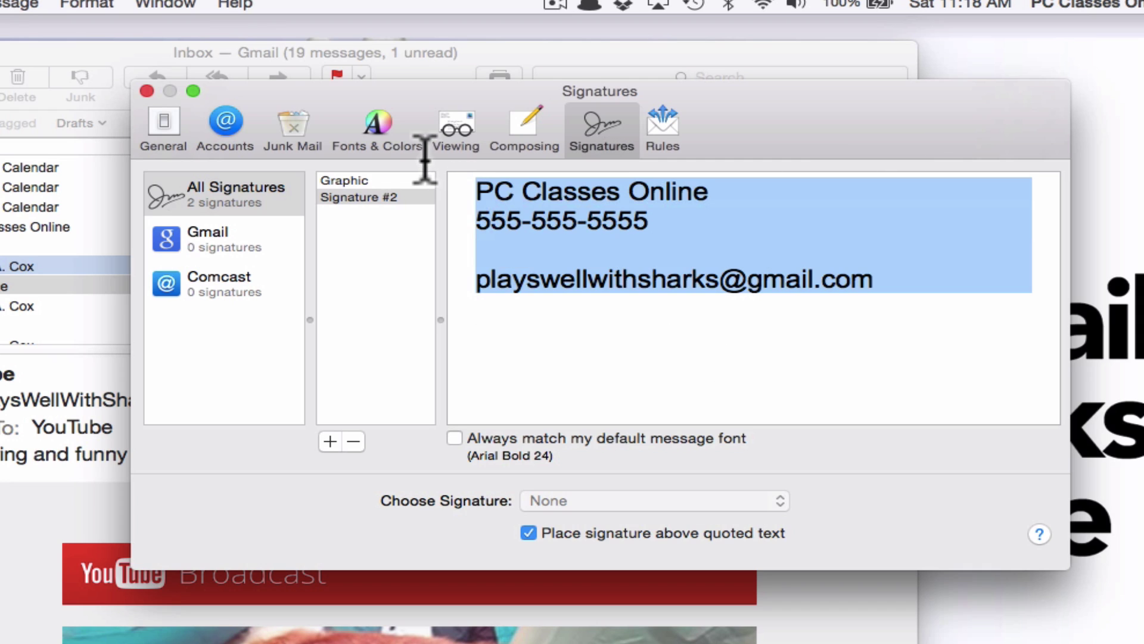
right_click(587, 232)
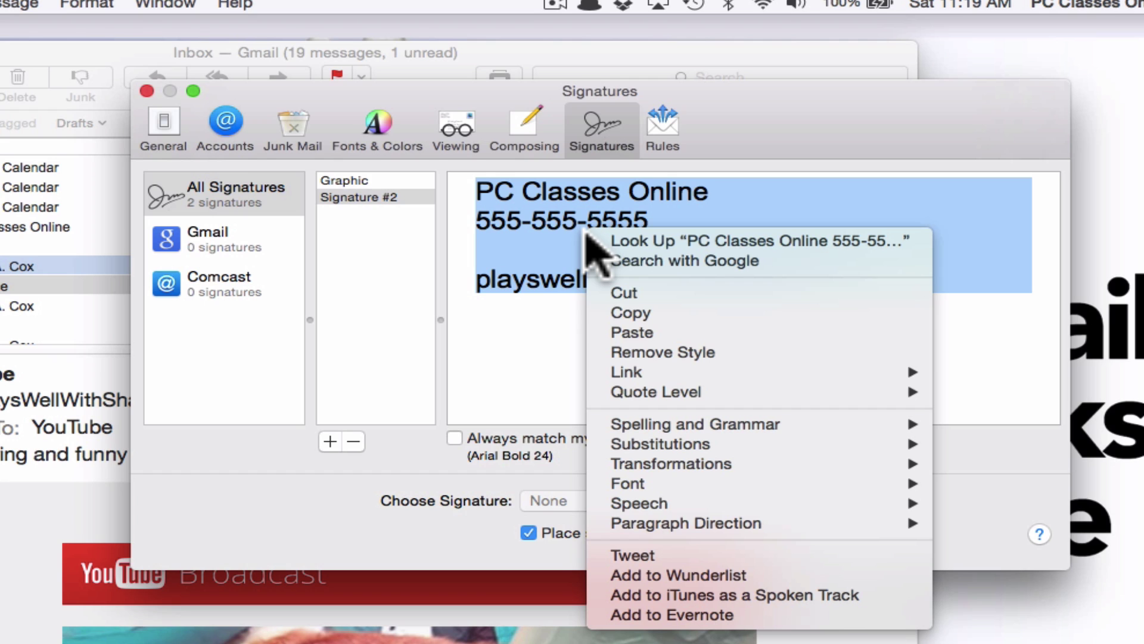
mouse_move(657, 484)
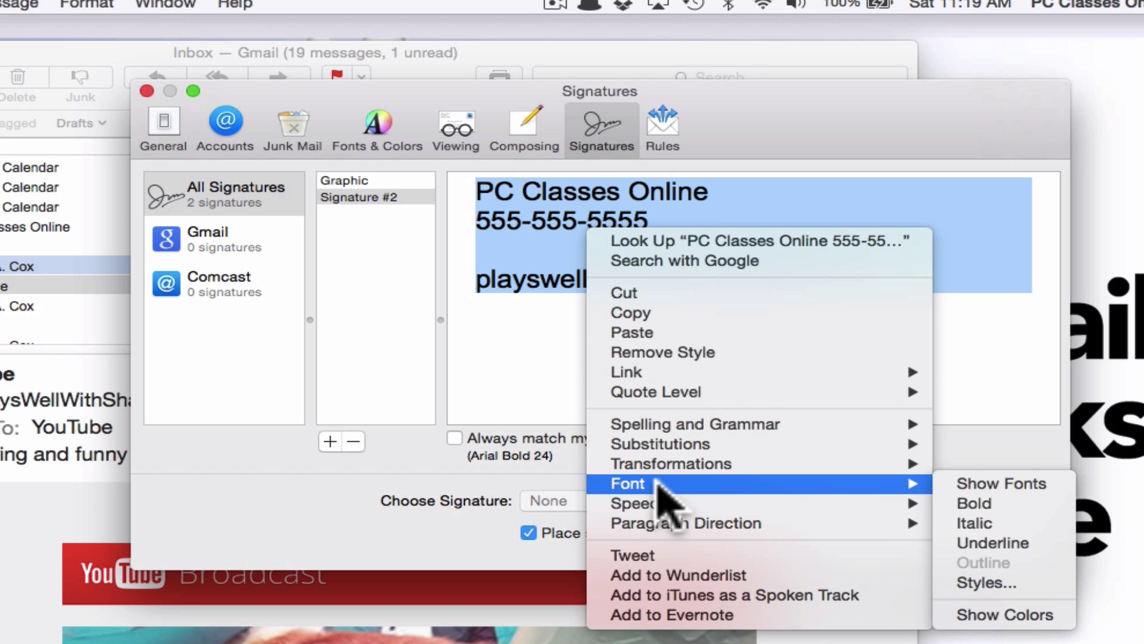
mouse_move(913, 501)
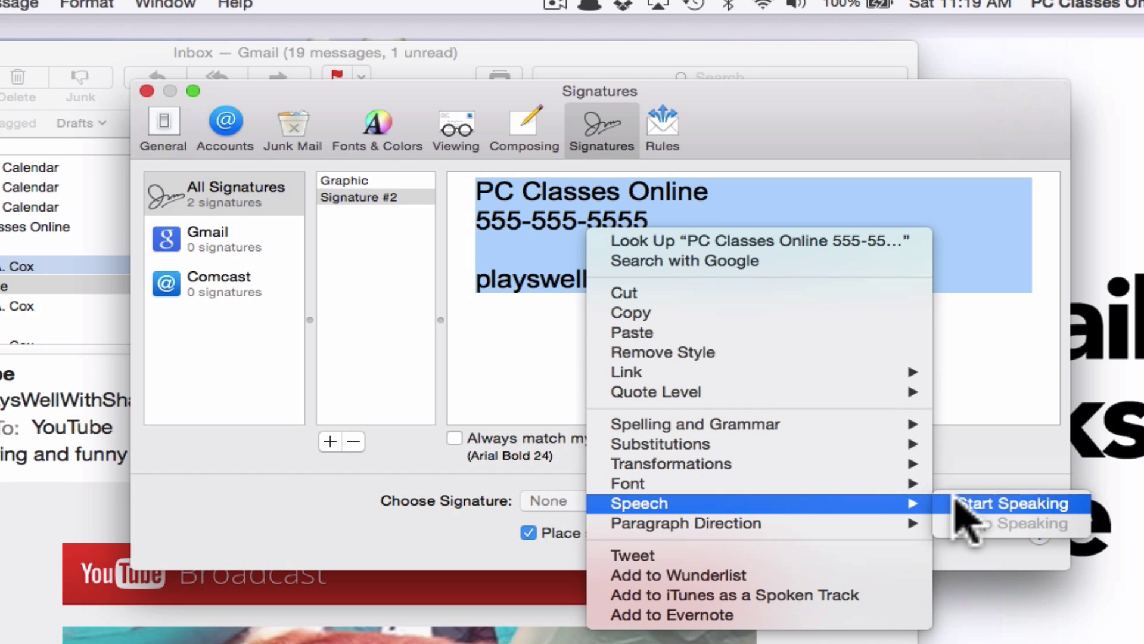
mouse_move(894, 473)
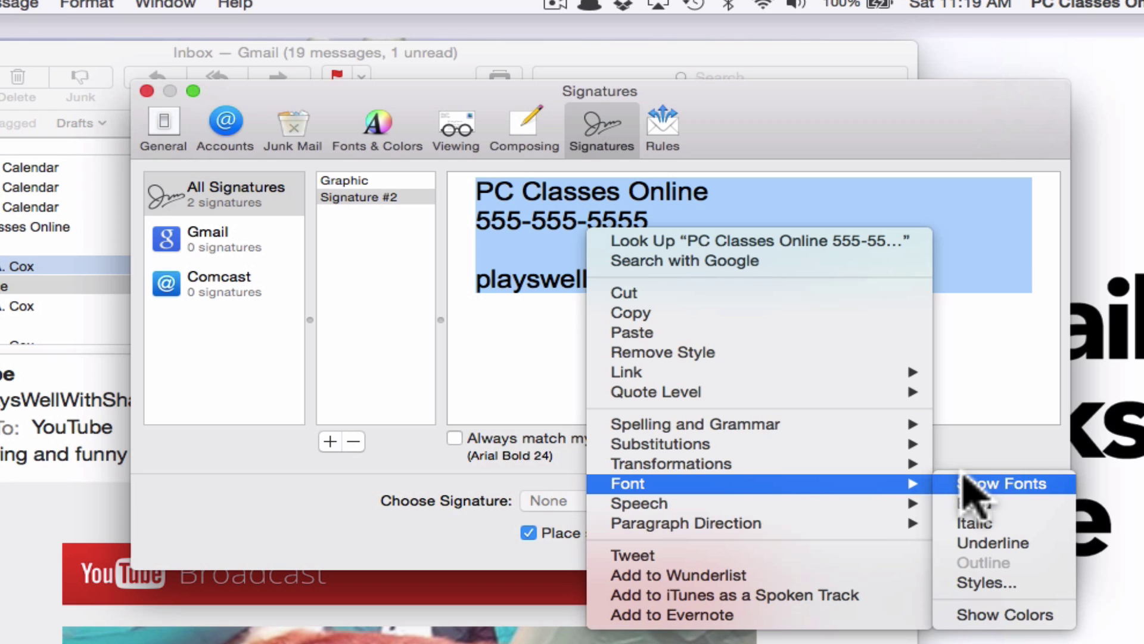
click(996, 361)
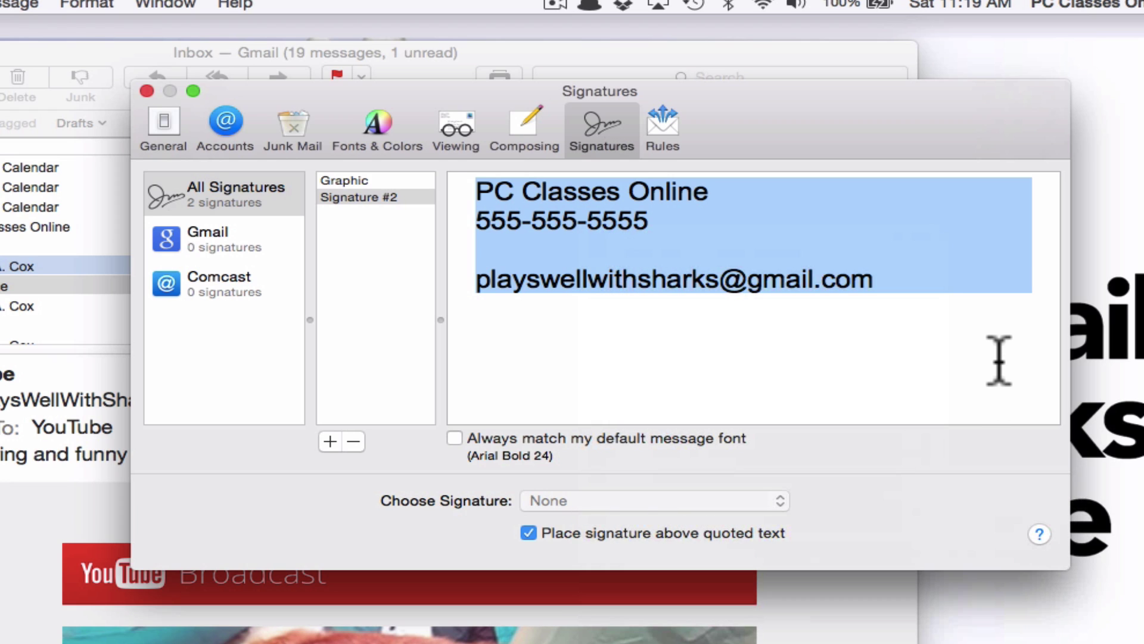
key(BackSpace)
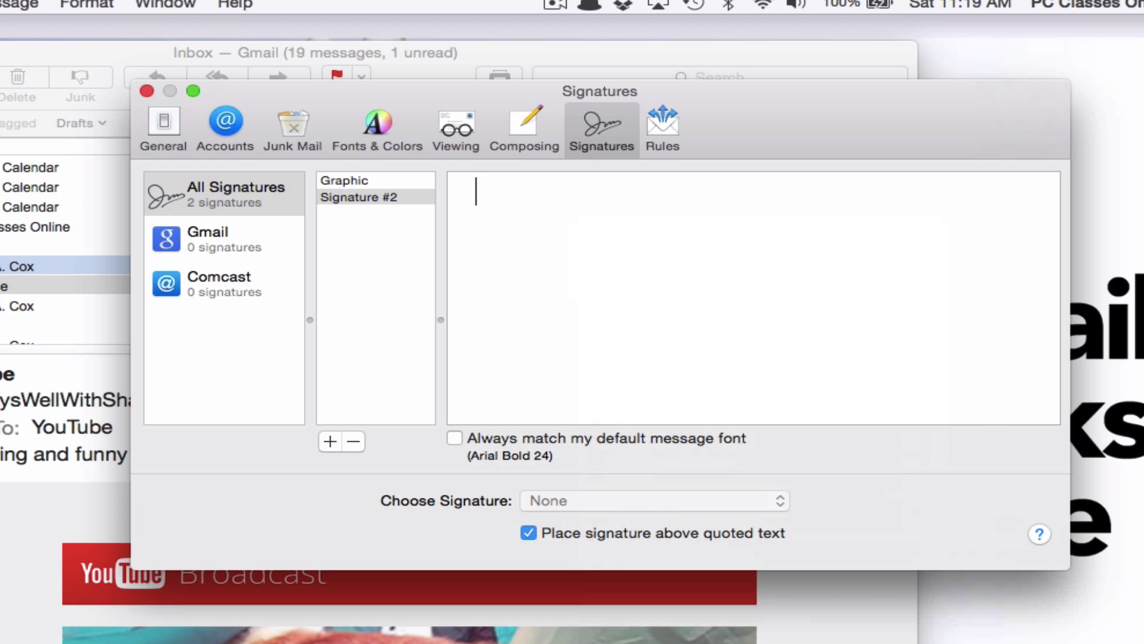
key(super+z)
click(947, 372)
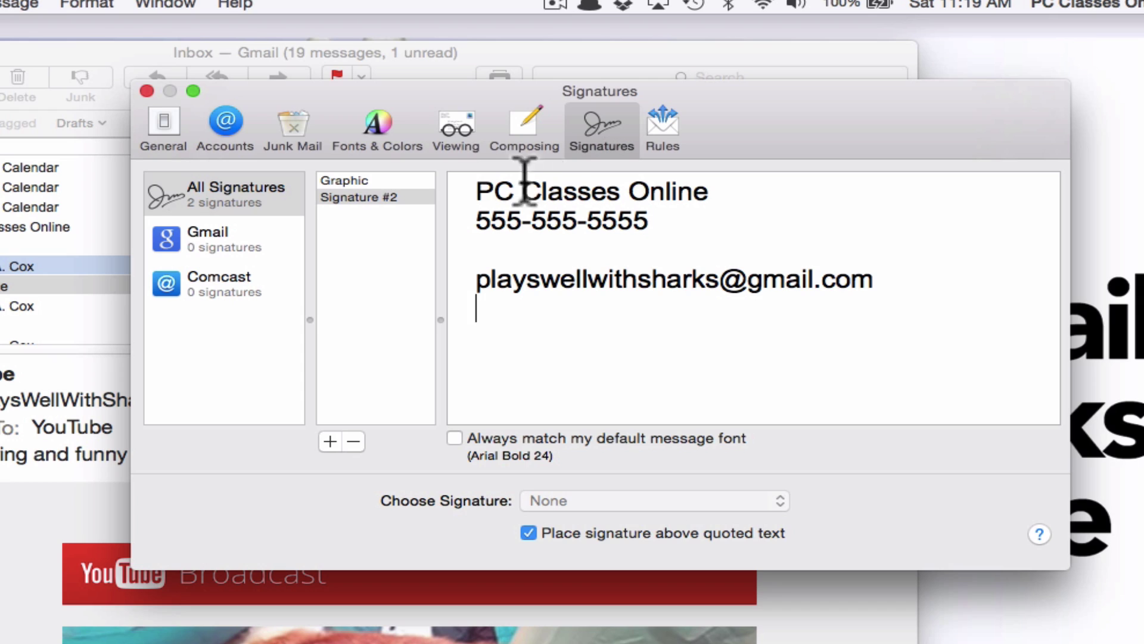
- Assign Signature #2 to the Gmail account, make it that account's default signature, and close the preferences
click(343, 197)
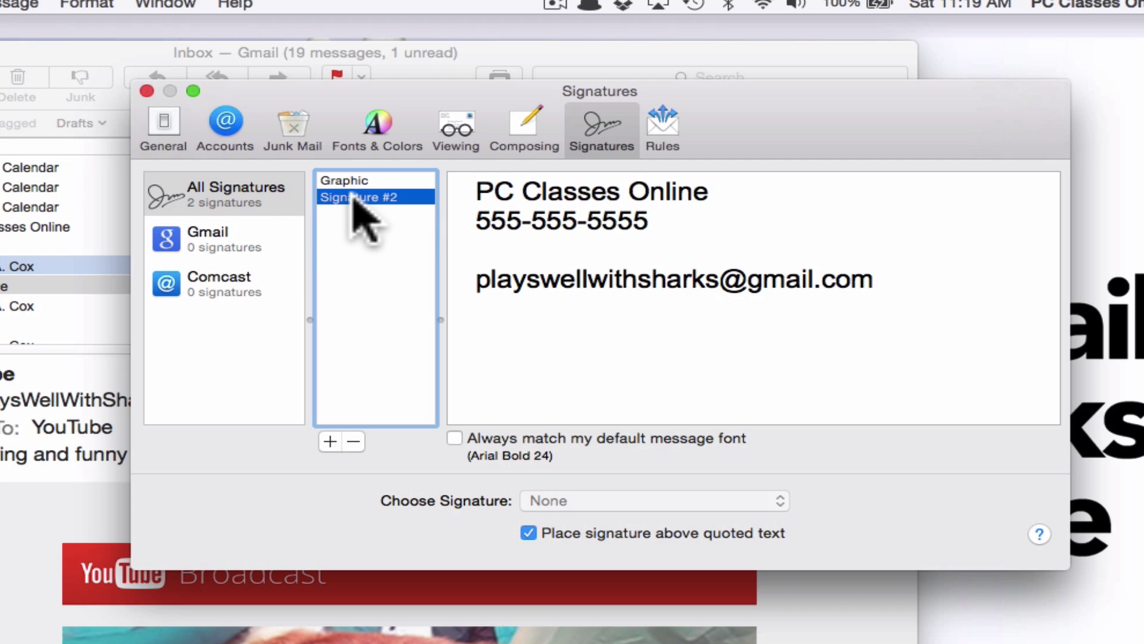
mouse_move(360, 200)
mouse_down()
mouse_move(268, 256)
mouse_move(223, 262)
mouse_up()
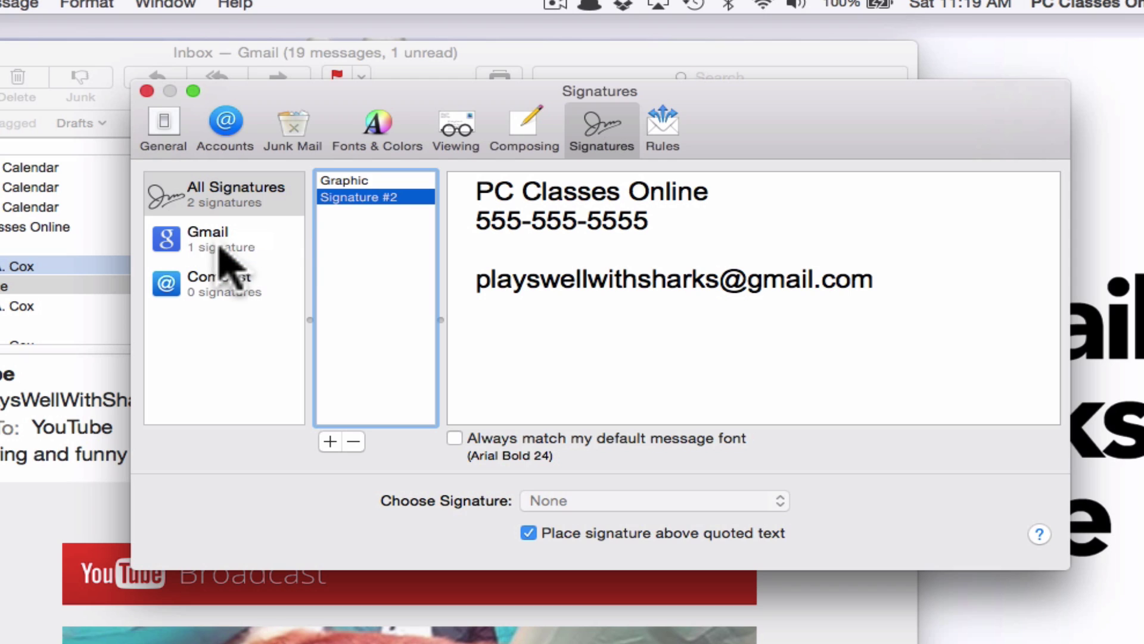
click(265, 244)
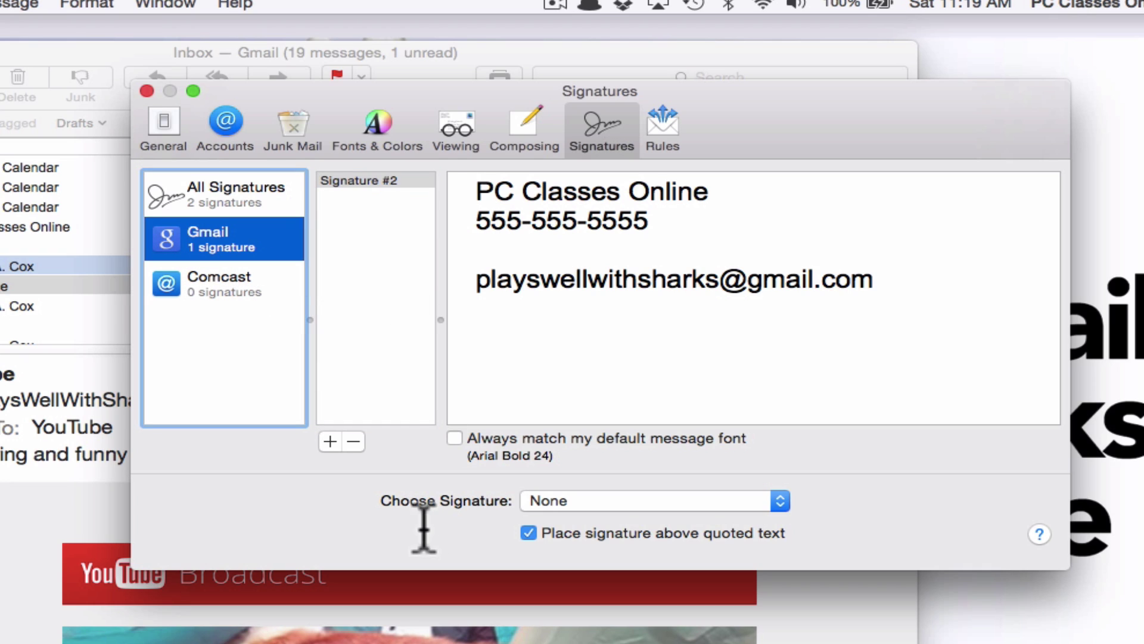
click(576, 500)
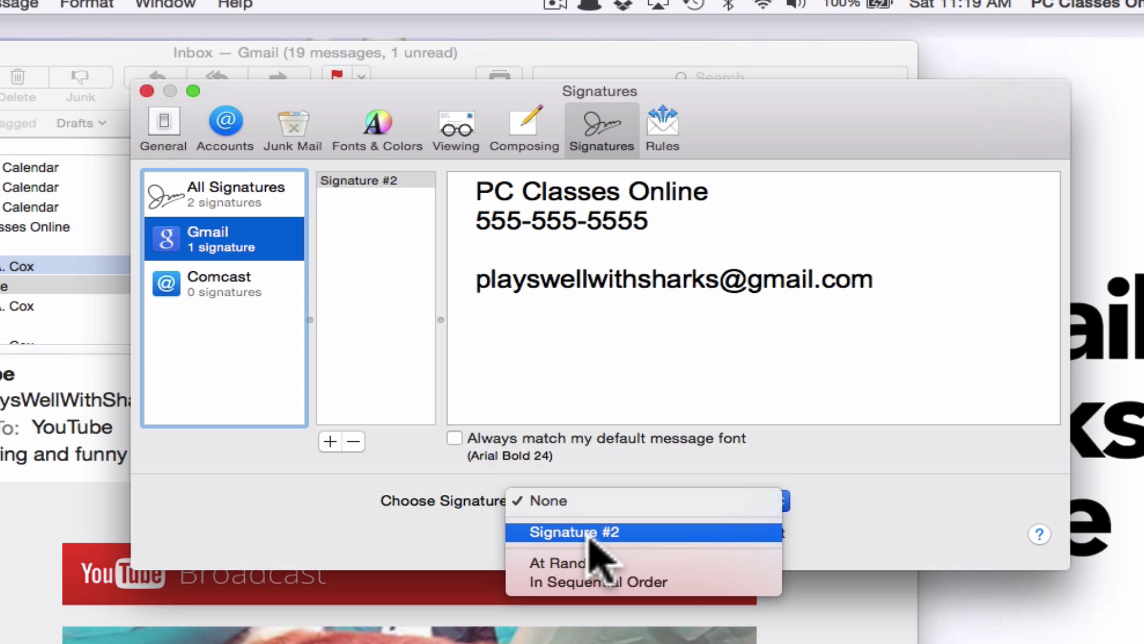
click(556, 532)
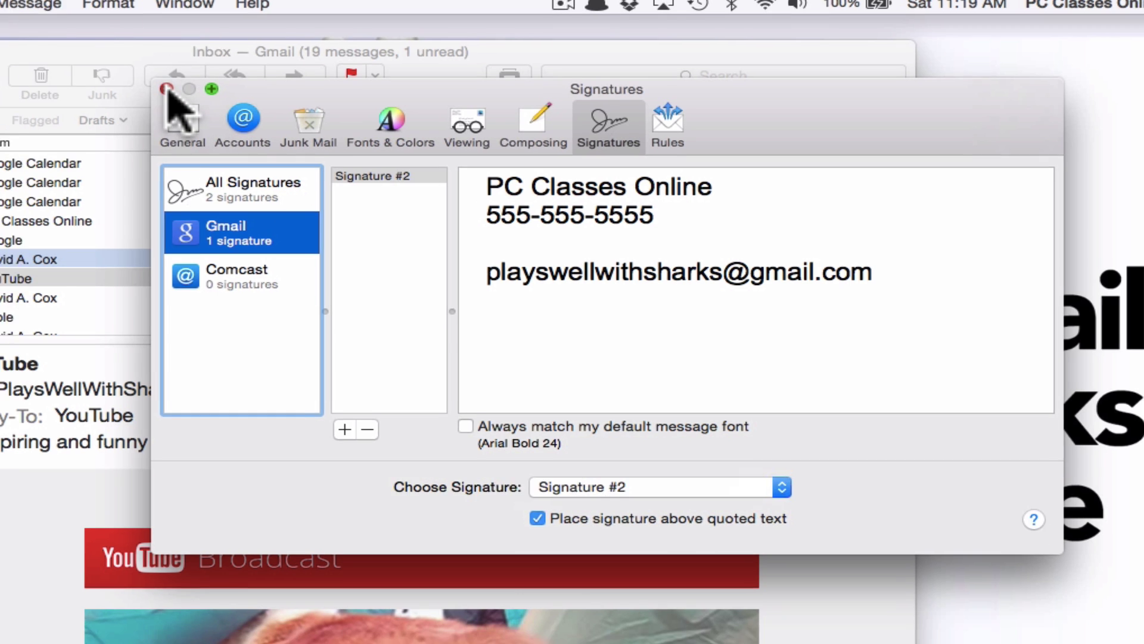
click(166, 90)
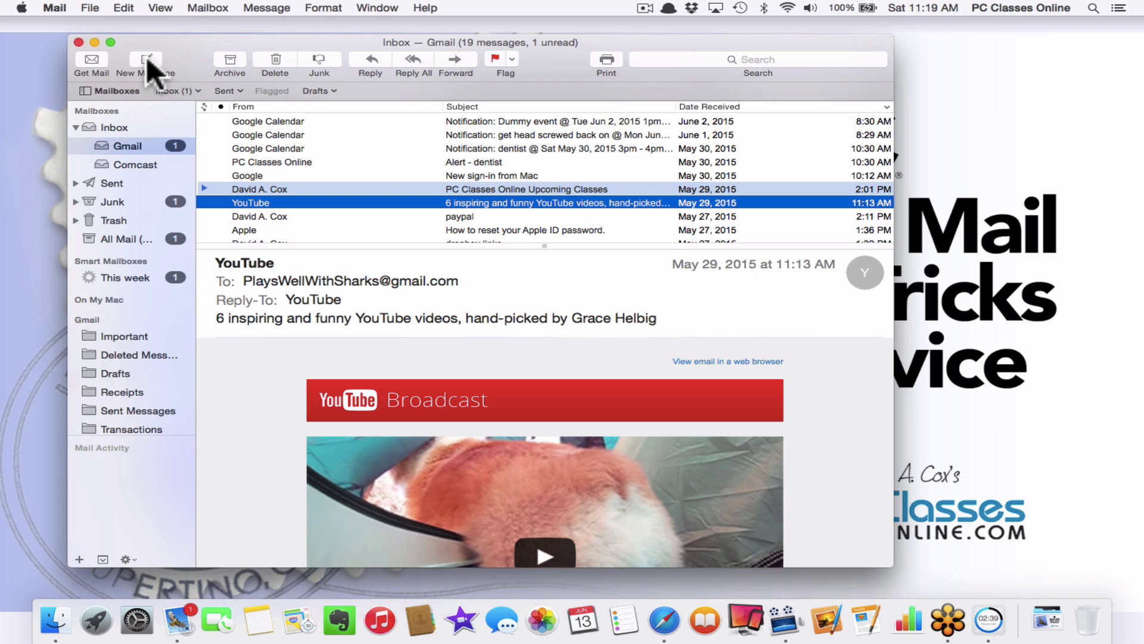
- Start a new message to check its automatic signature and close the message without sending it
click(146, 60)
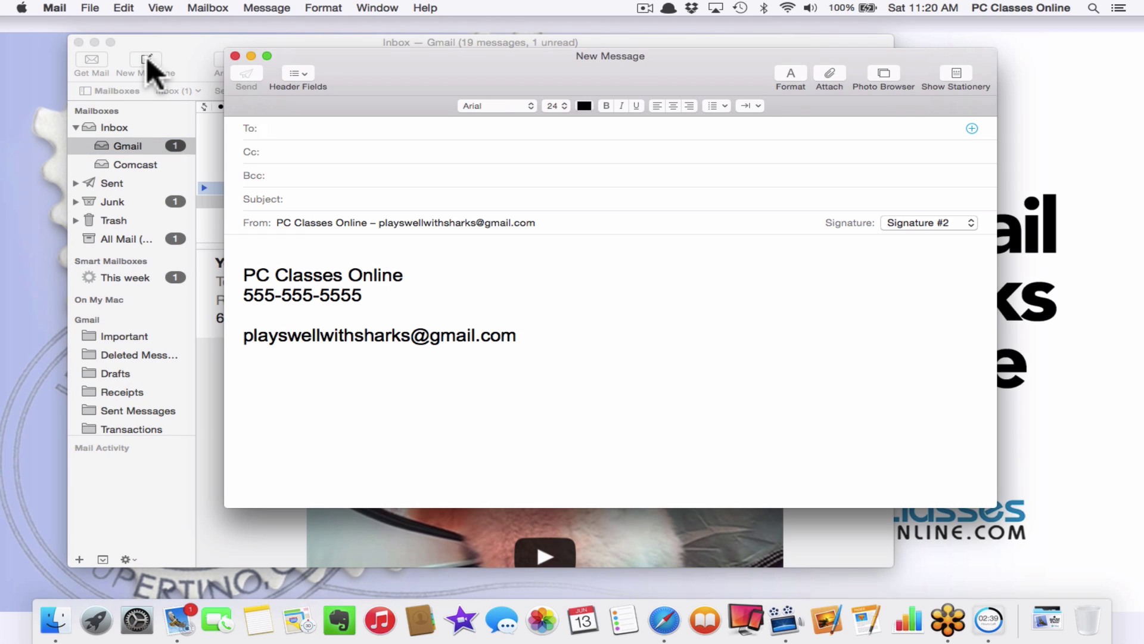
click(235, 56)
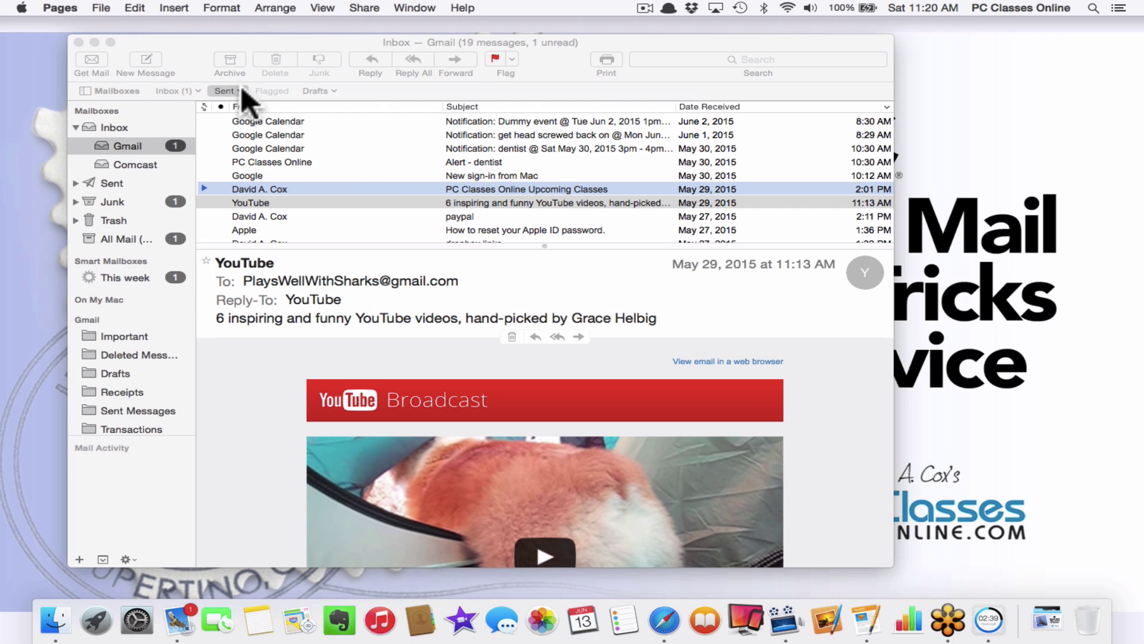
- Create a new document in Pages from the Informal Letter template
click(111, 7)
click(109, 25)
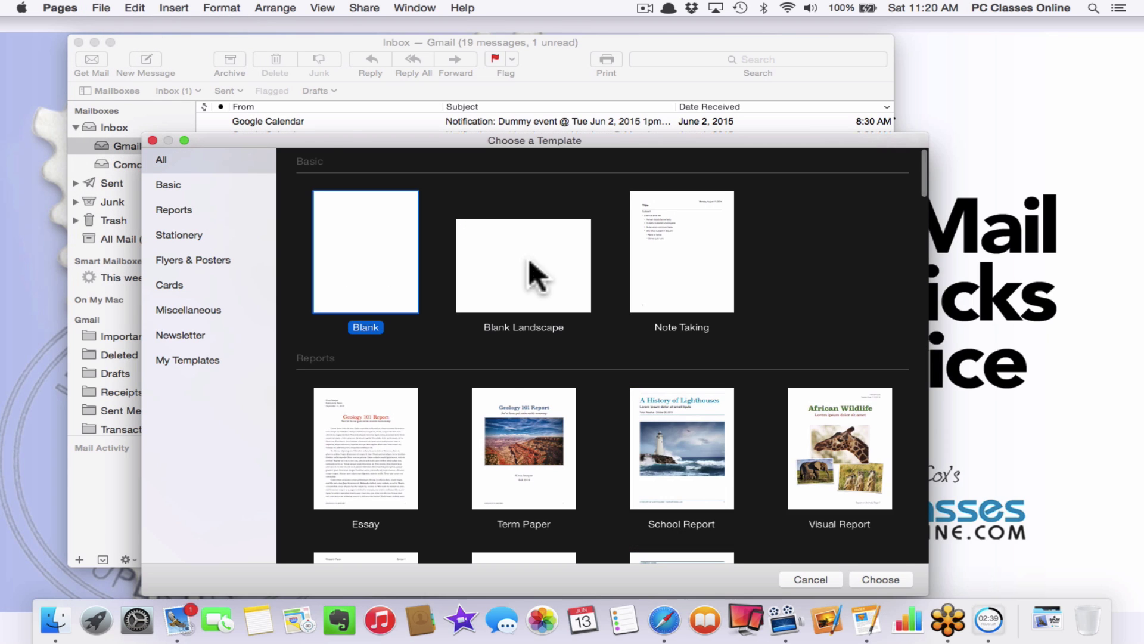
scroll(484, 438, down, 10)
scroll(484, 438, down, 4)
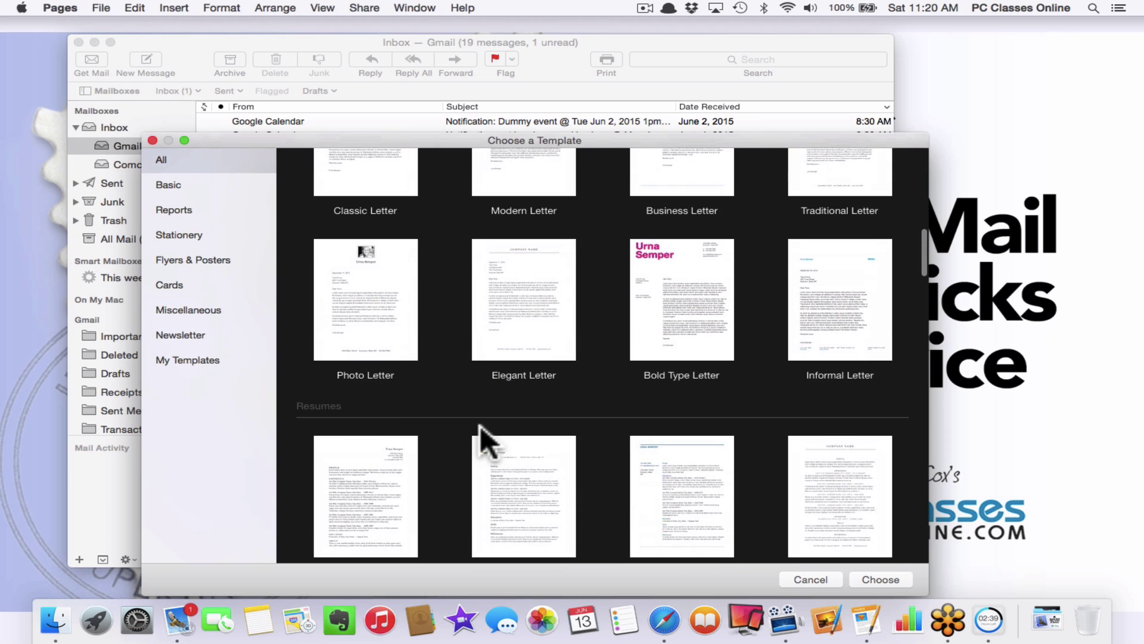
click(833, 323)
double_click(827, 306)
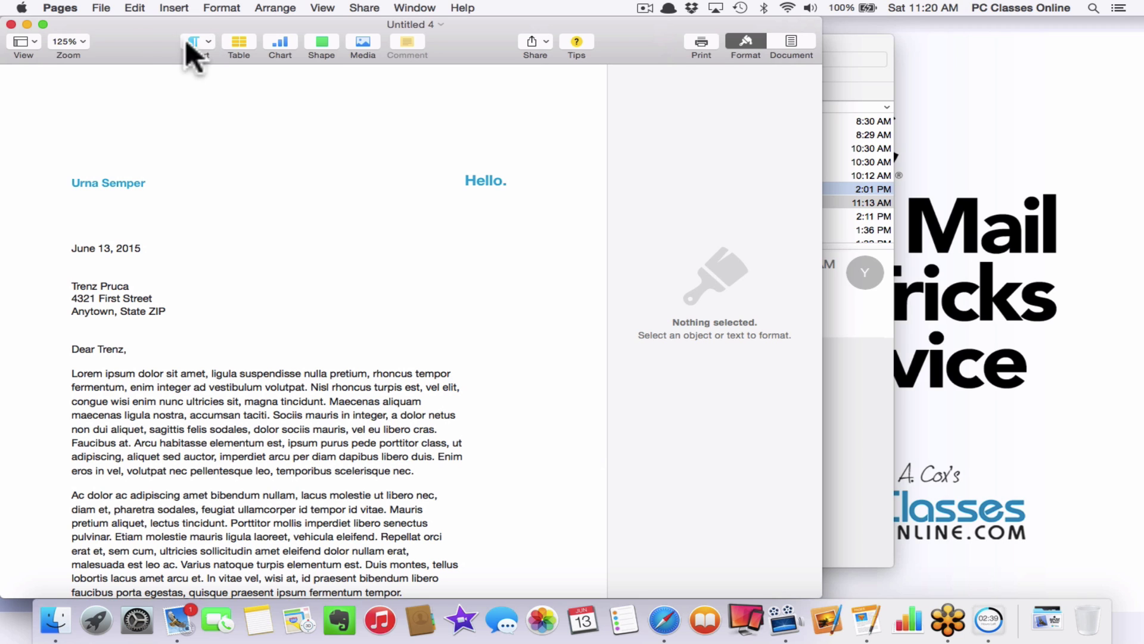
- Export the letter as a PDF with Good image quality to the Desktop under the name Untitled 4.pdf
click(101, 8)
mouse_move(136, 156)
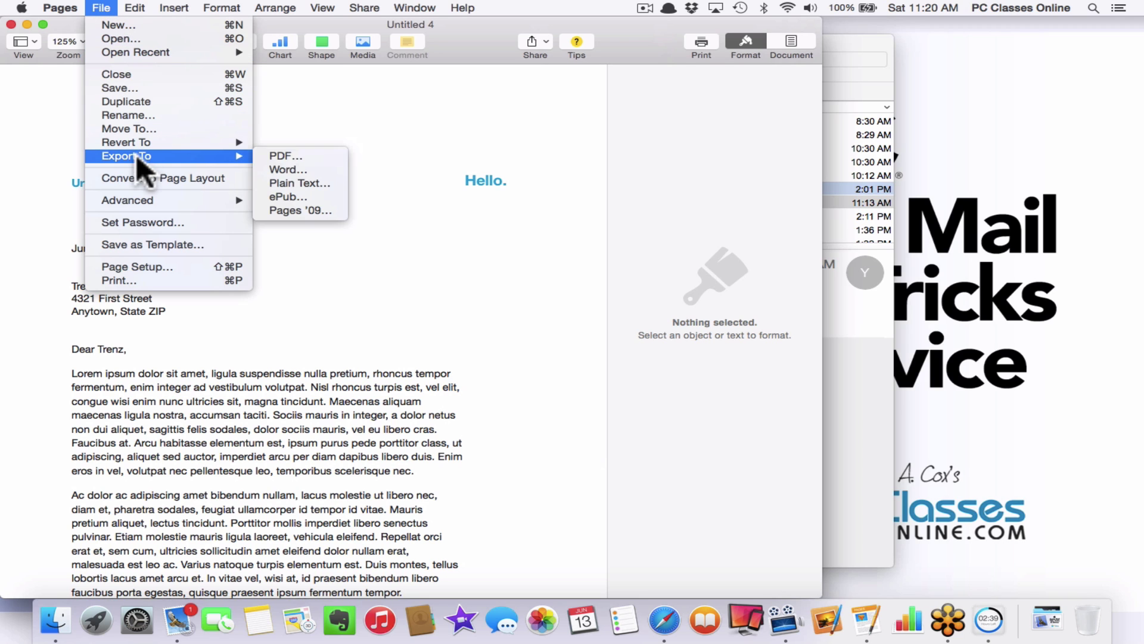
click(281, 155)
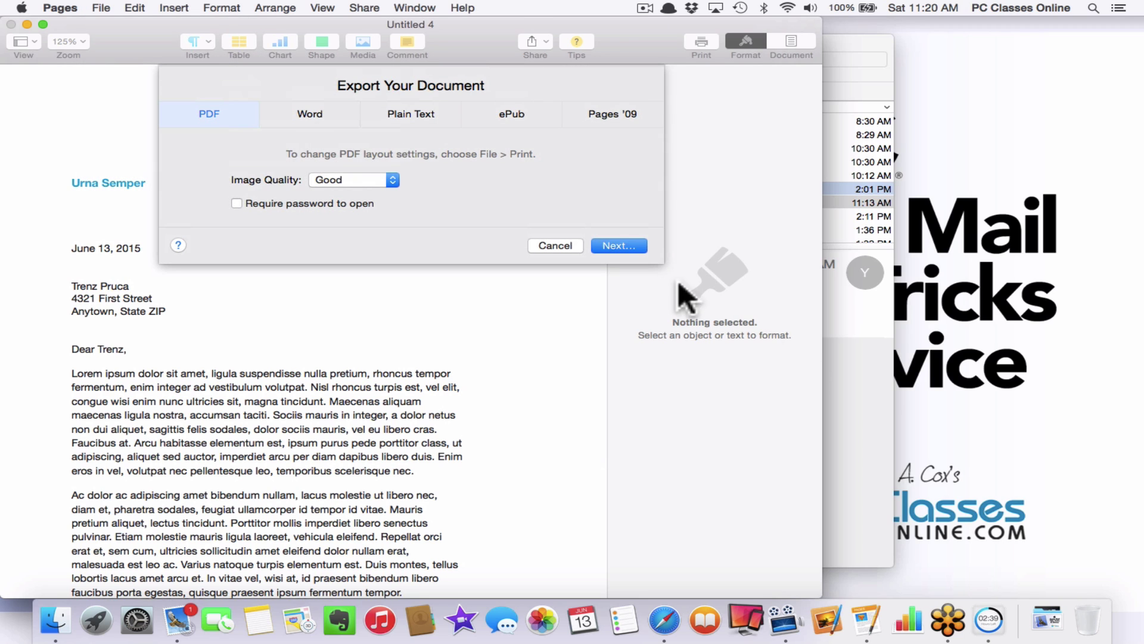
click(623, 246)
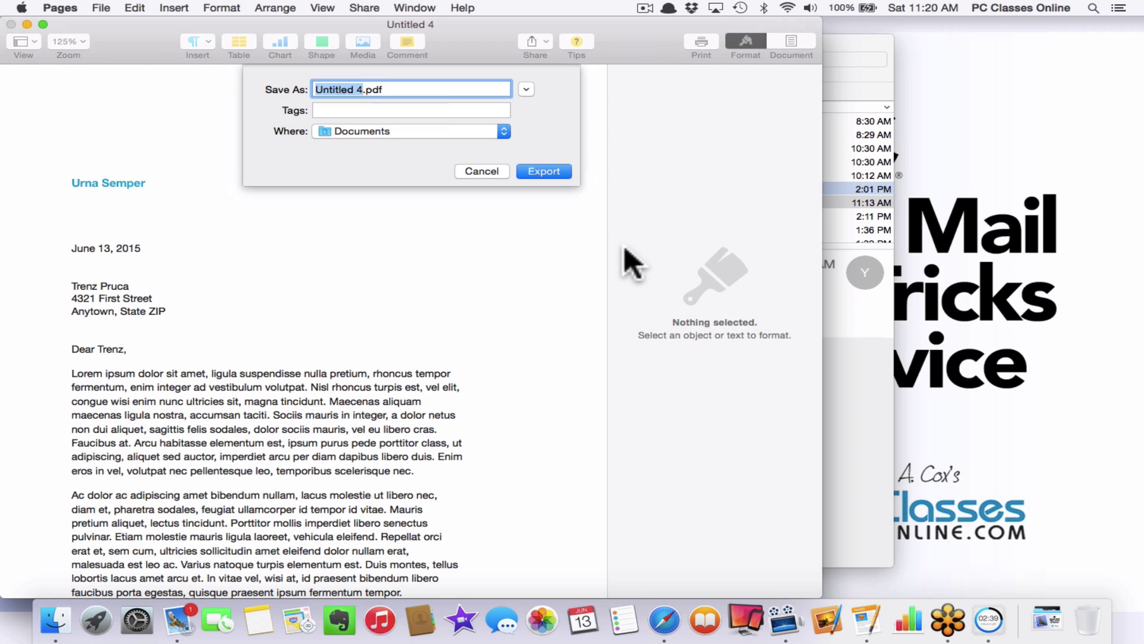
click(502, 131)
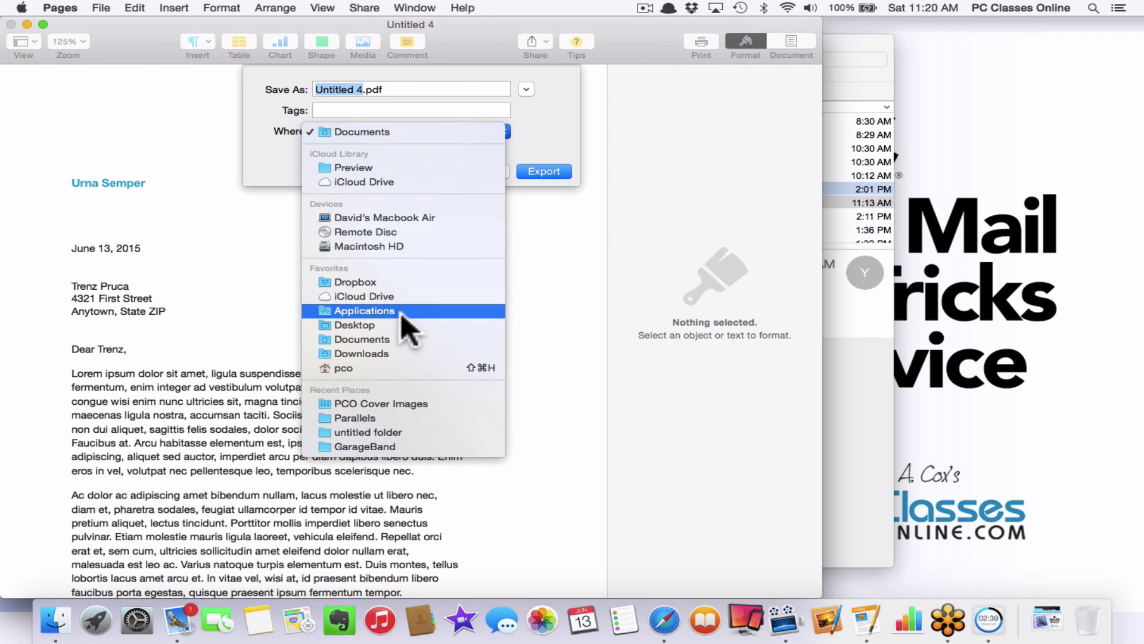
scroll(395, 318, down, 1)
click(363, 305)
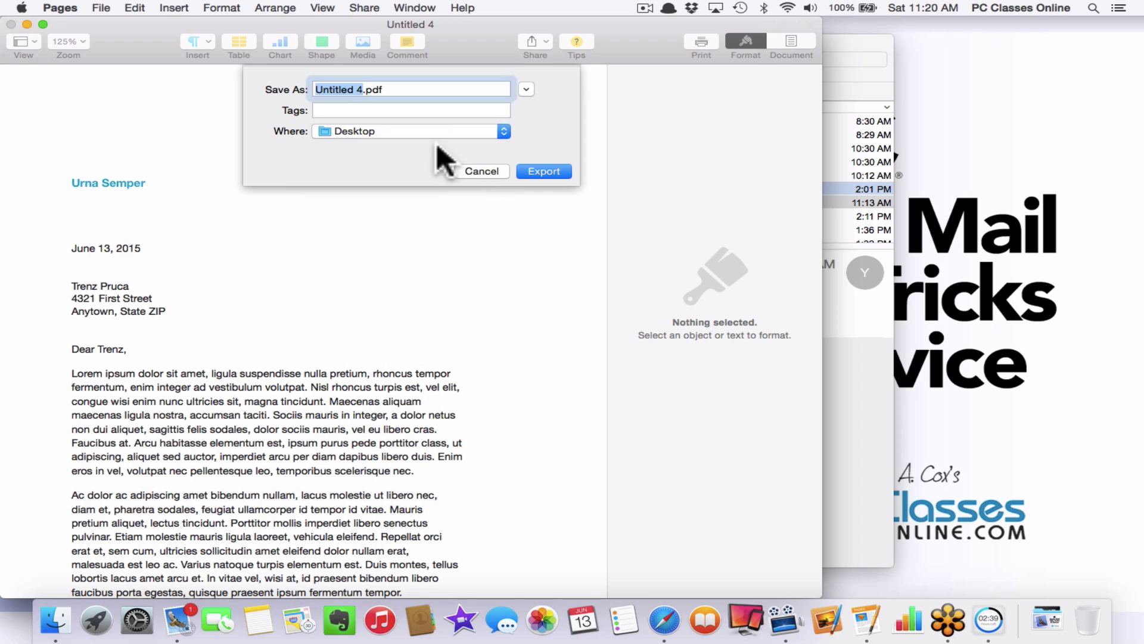
click(539, 172)
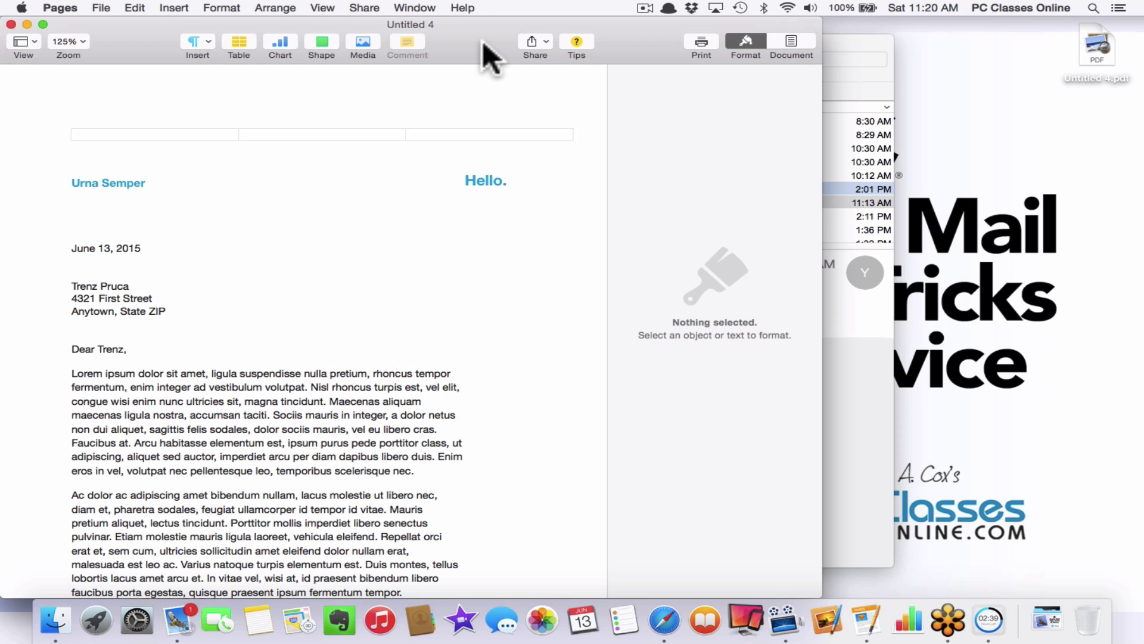
- Hide Pages, close the Mail window, and open Untitled 4.pdf from the desktop in Preview
key(cmd+h)
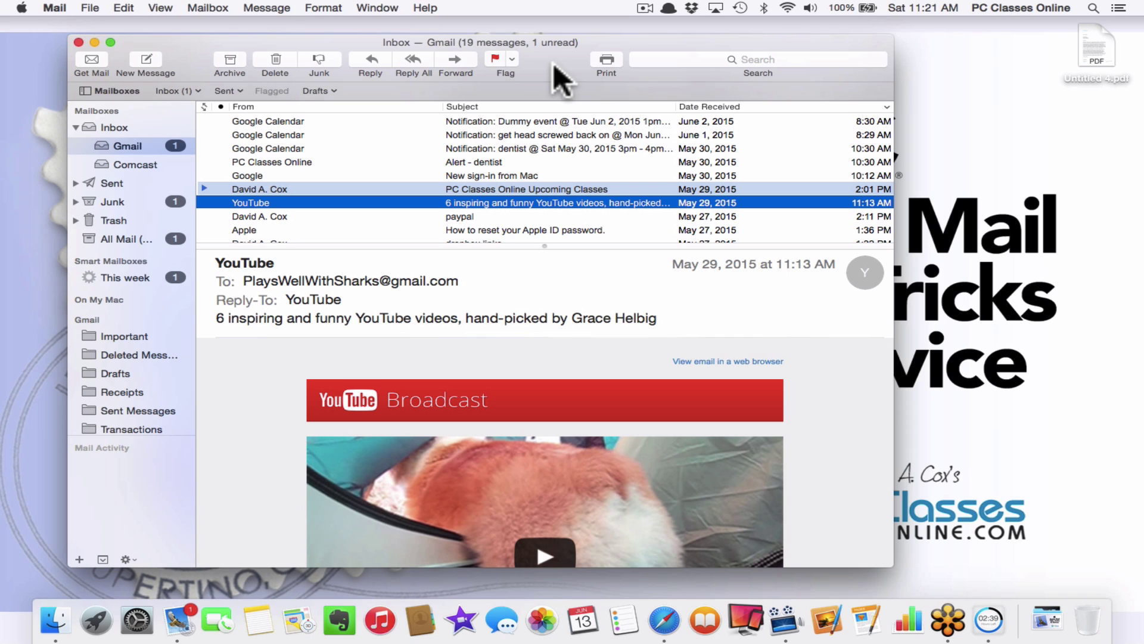
key(cmd+w)
click(1096, 47)
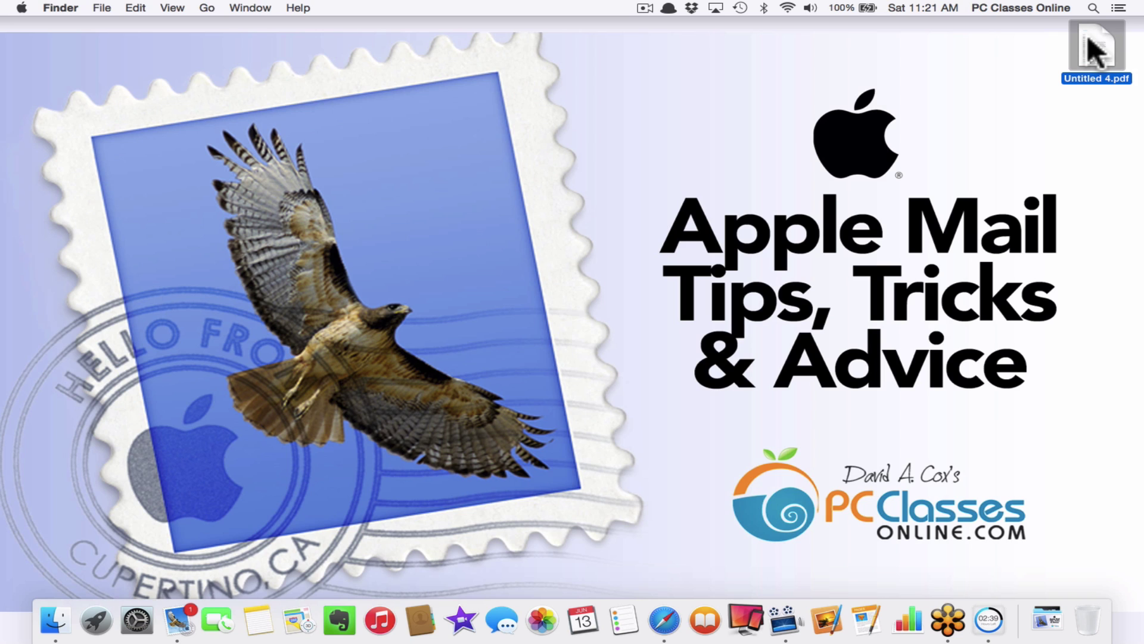
right_click(1087, 35)
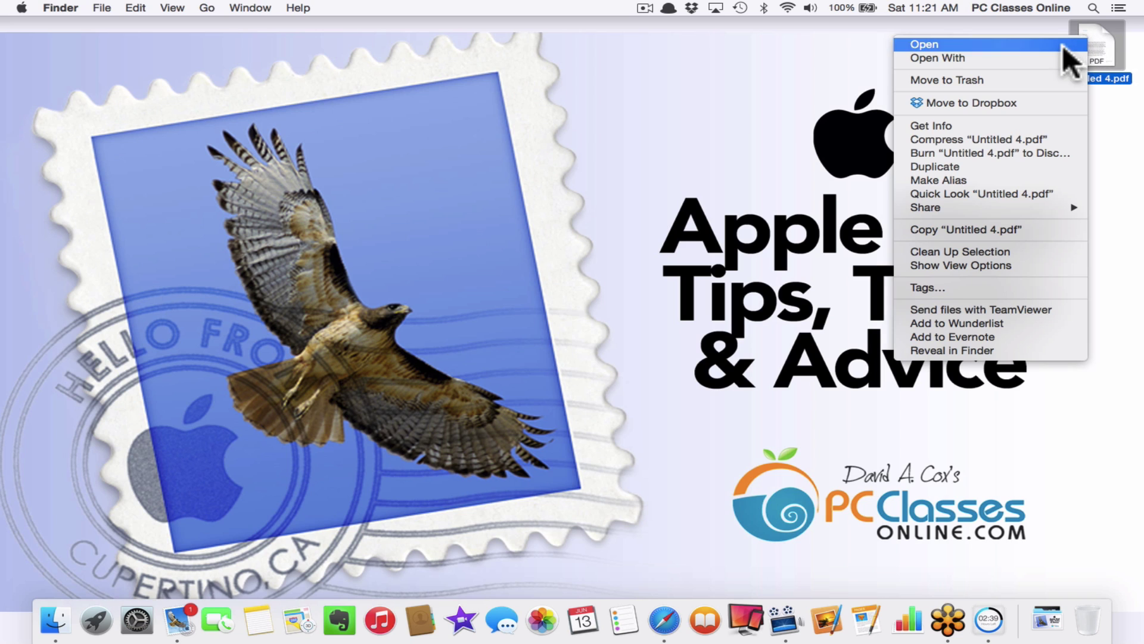
mouse_move(1046, 56)
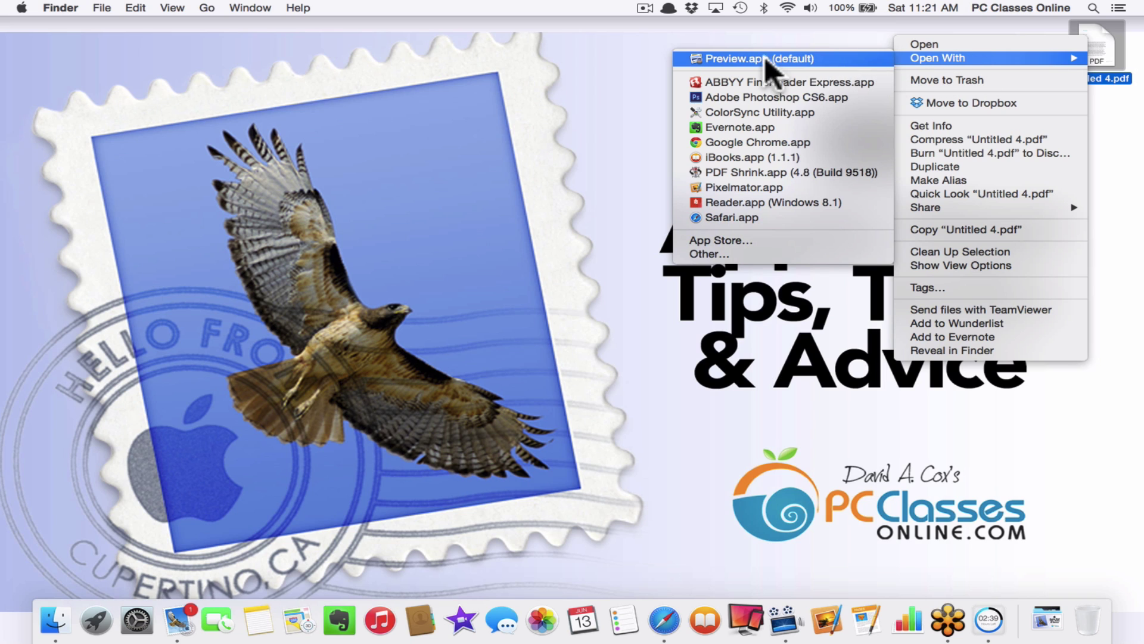
click(721, 54)
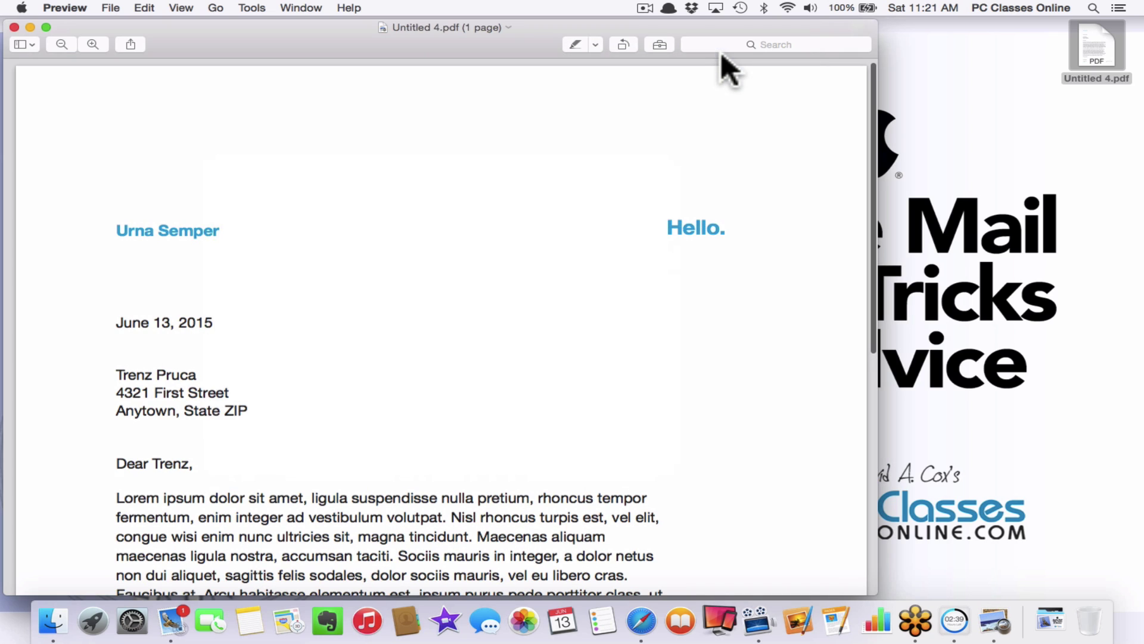
- Display the markup tools for the PDF with the letter's closing lines in view
scroll(481, 447, down, 8)
scroll(481, 447, down, 2)
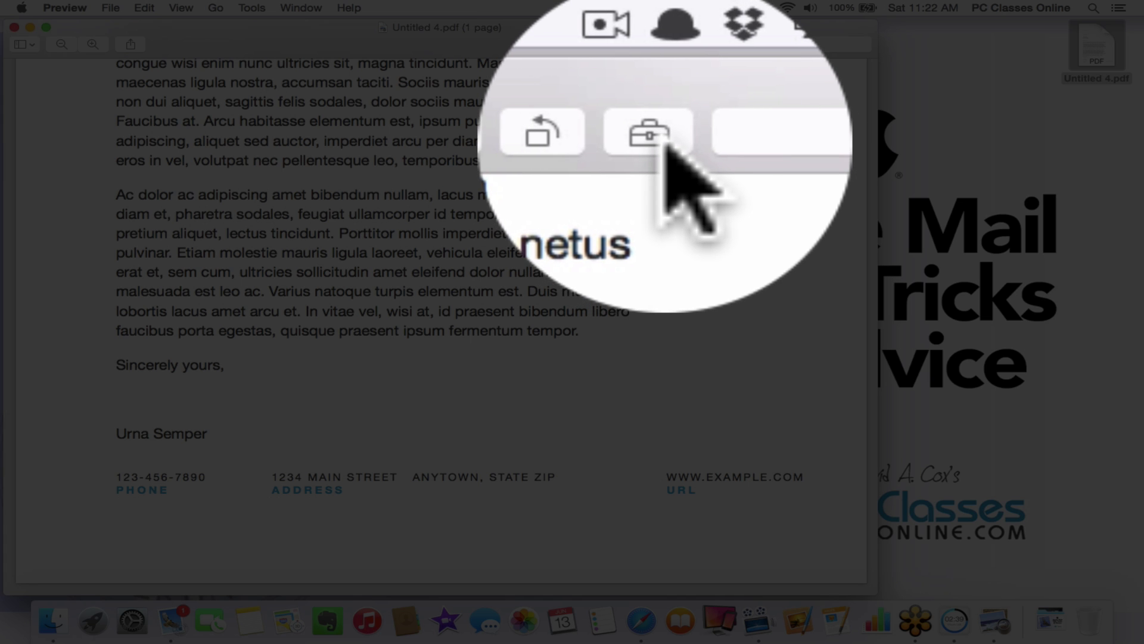
click(742, 47)
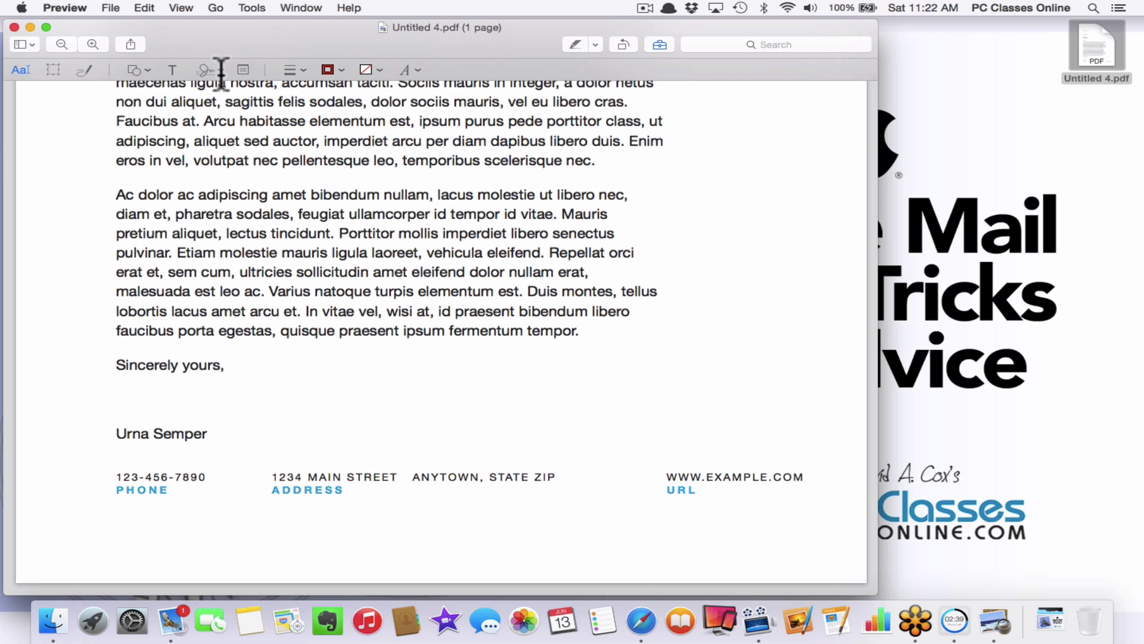
- Try to capture a handwritten signature from paper with the camera
click(220, 71)
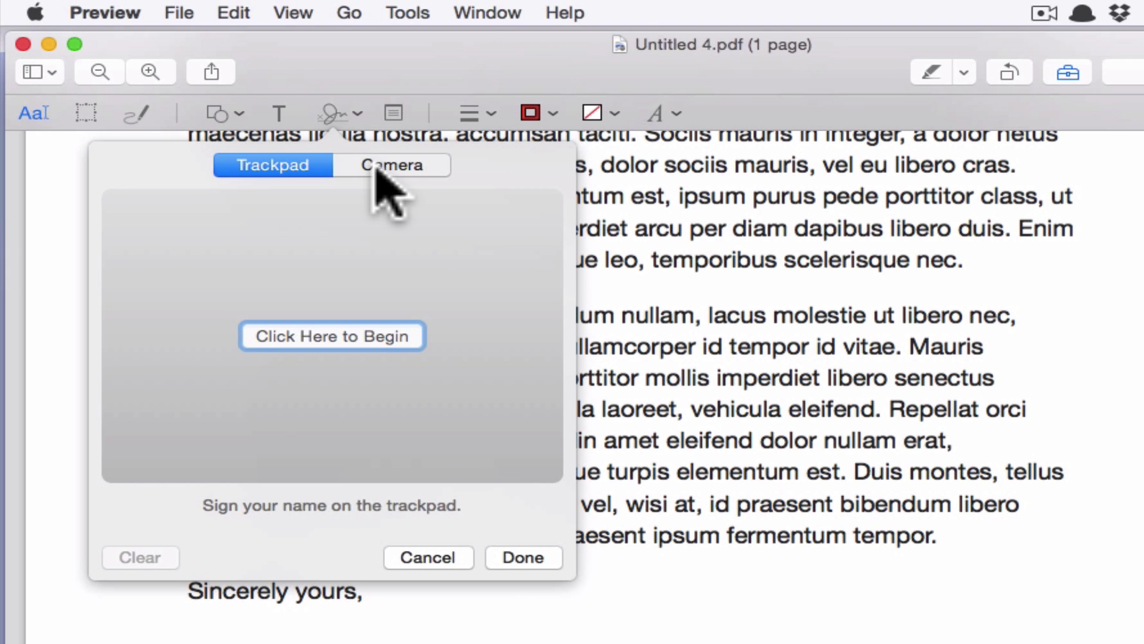
click(233, 103)
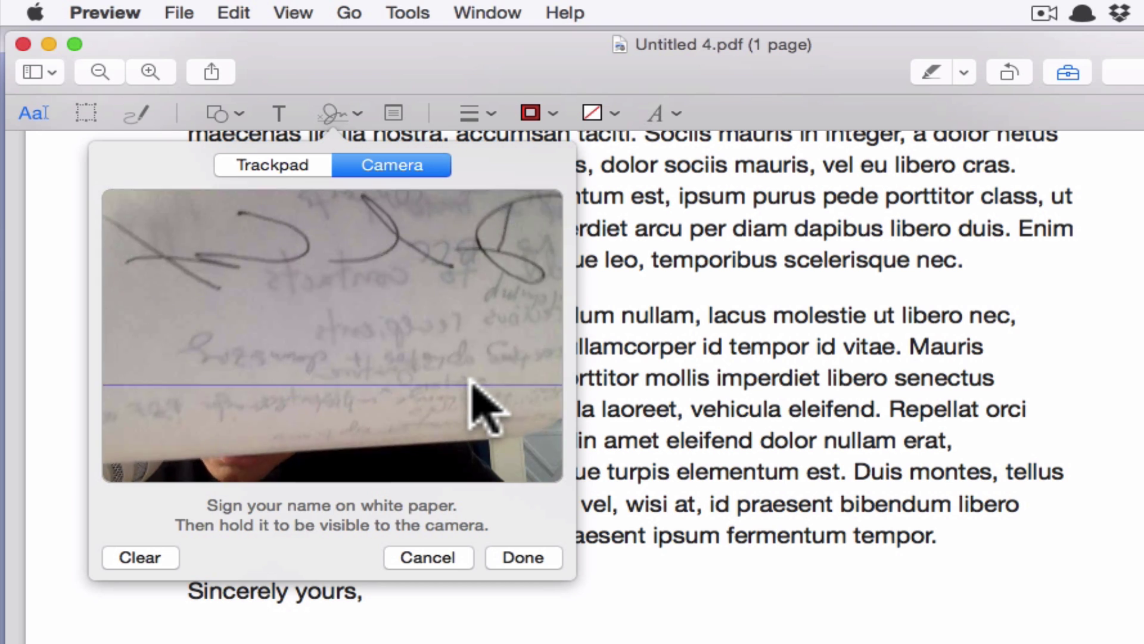
click(529, 560)
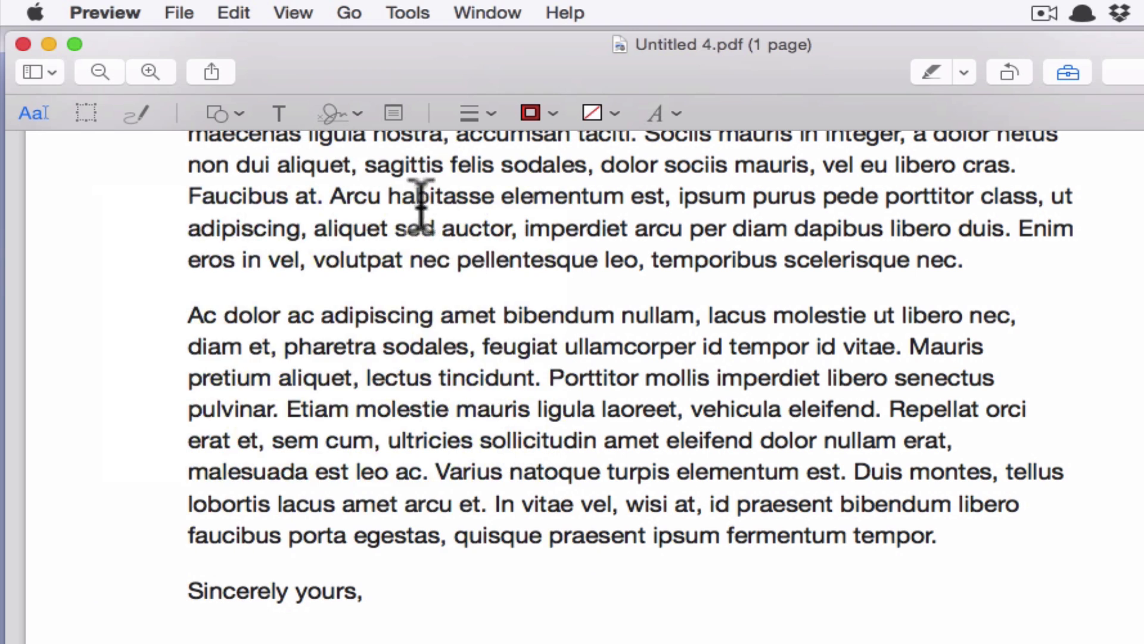
- Capture the handwritten signature on white paper with the camera again and save it as a reusable signature
click(358, 113)
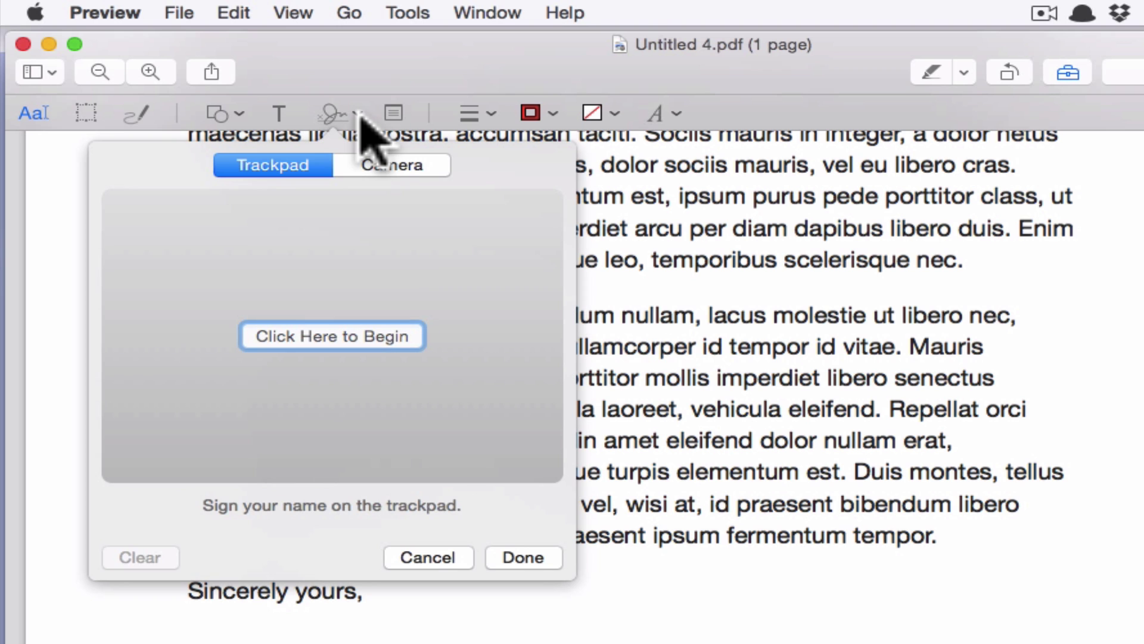
click(389, 165)
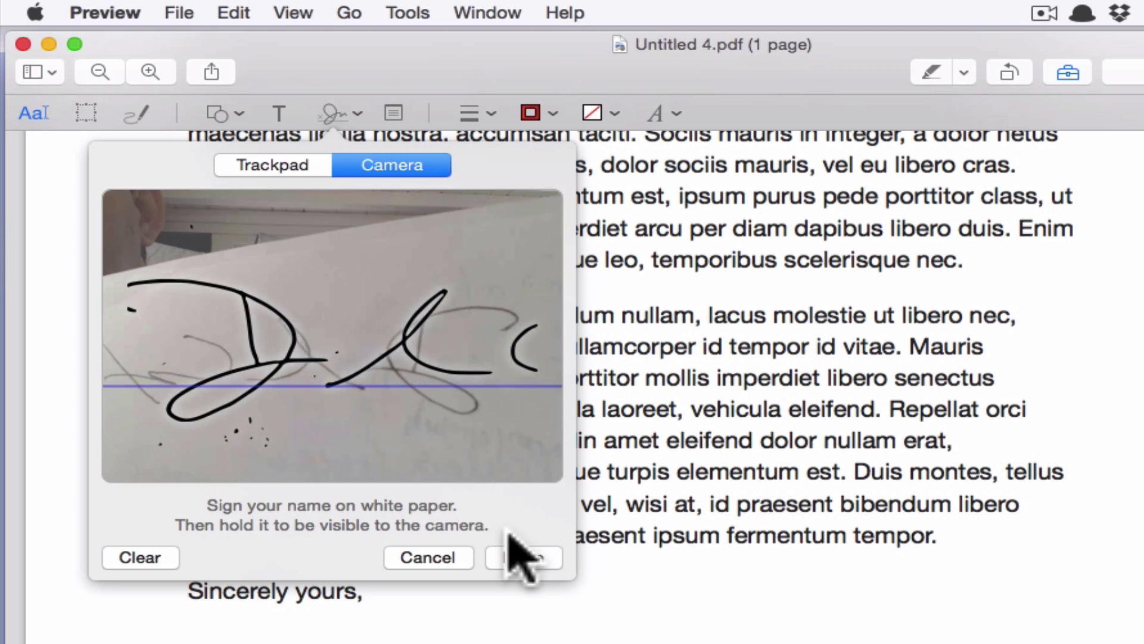
click(528, 561)
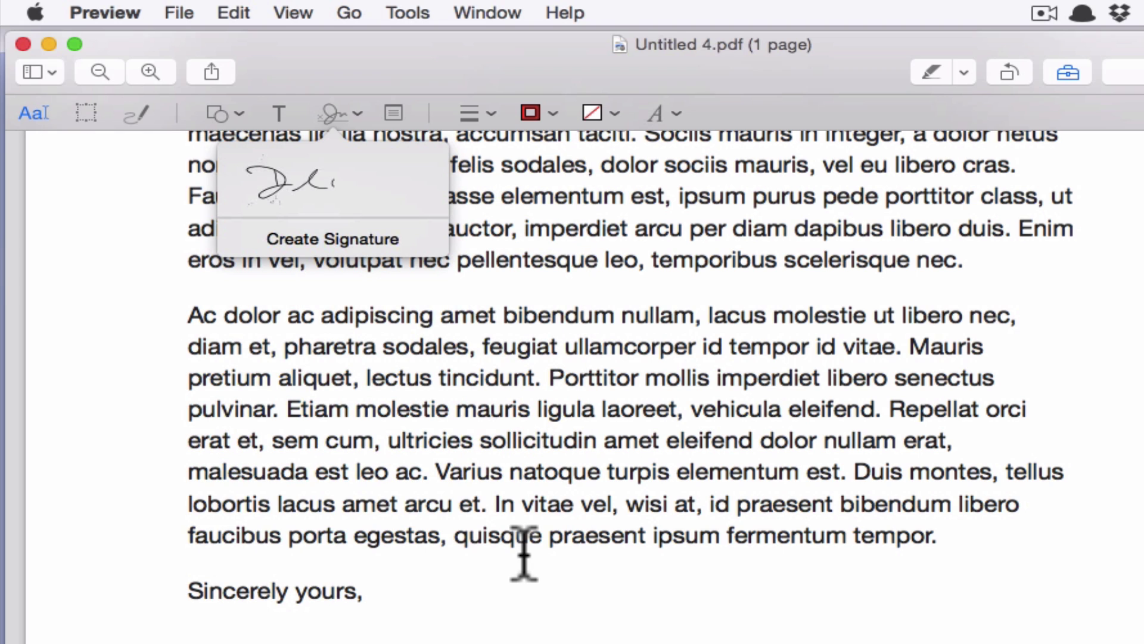
- Insert the saved signature into the PDF, position it between the closing line and the sender's name, and reduce it slightly
mouse_move(325, 188)
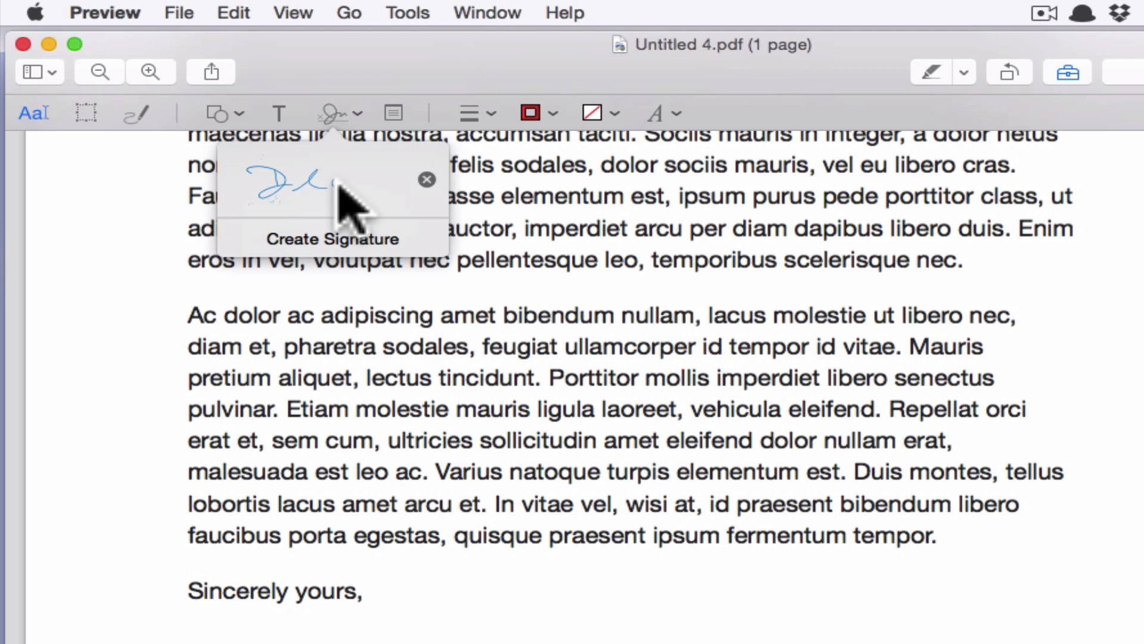
click(294, 181)
mouse_move(638, 497)
mouse_down()
mouse_move(569, 617)
mouse_move(217, 636)
mouse_up()
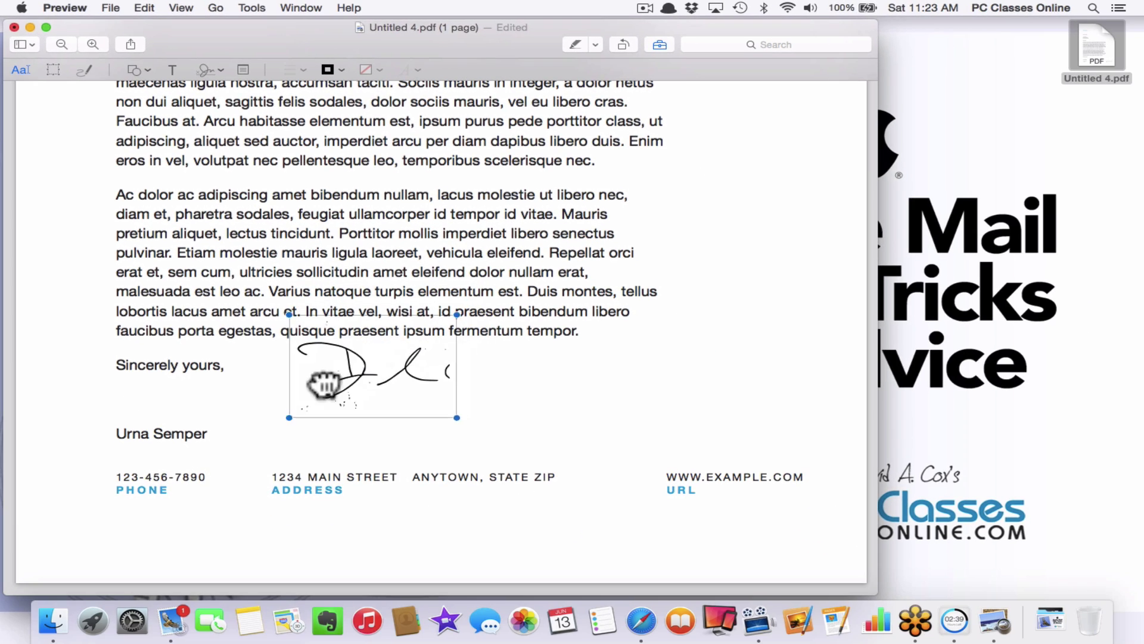
drag(134, 391, 181, 392)
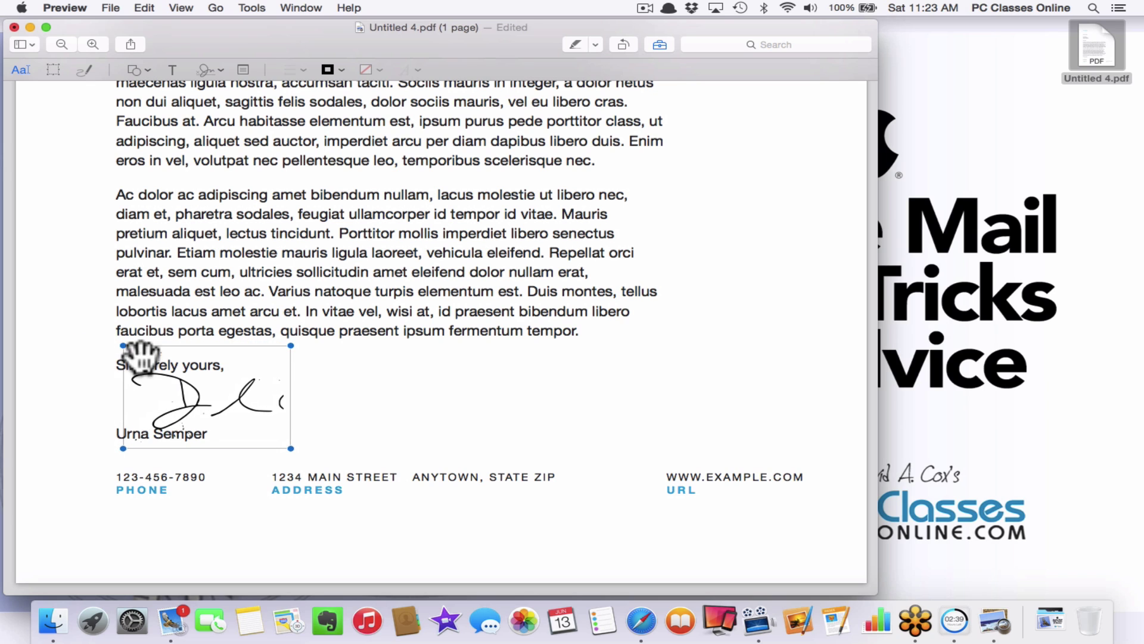
mouse_move(126, 351)
mouse_down()
mouse_move(154, 372)
mouse_move(158, 394)
mouse_move(84, 362)
mouse_move(15, 303)
mouse_move(127, 368)
mouse_move(95, 368)
mouse_move(117, 368)
mouse_up()
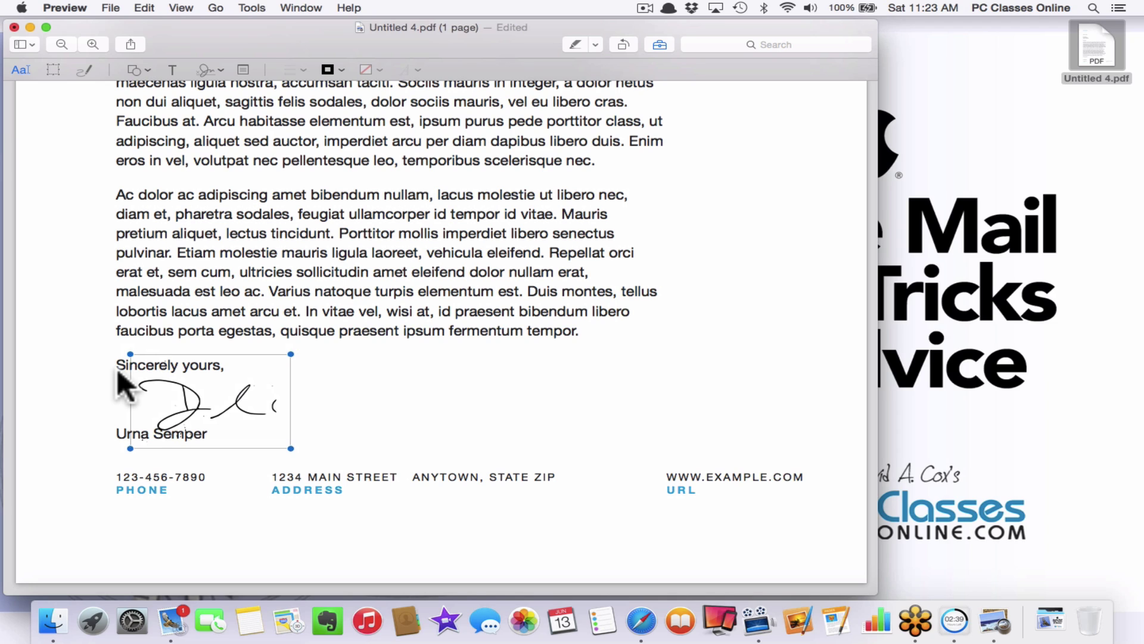
click(60, 419)
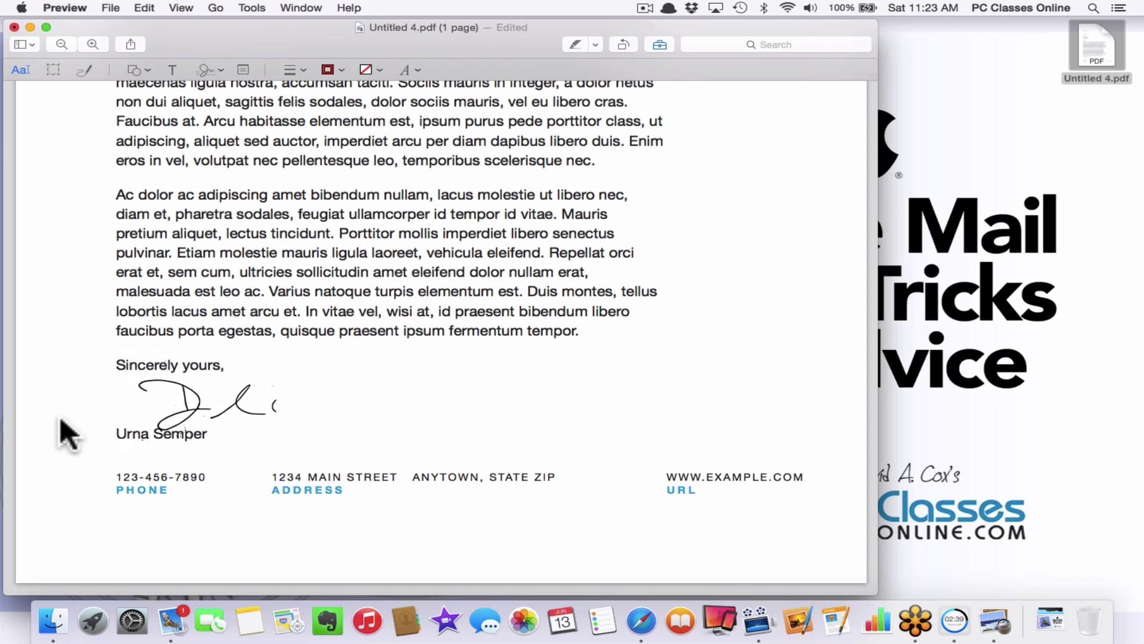
- Quit Preview, reverting the unsaved changes to Untitled 4.pdf
key(super+q)
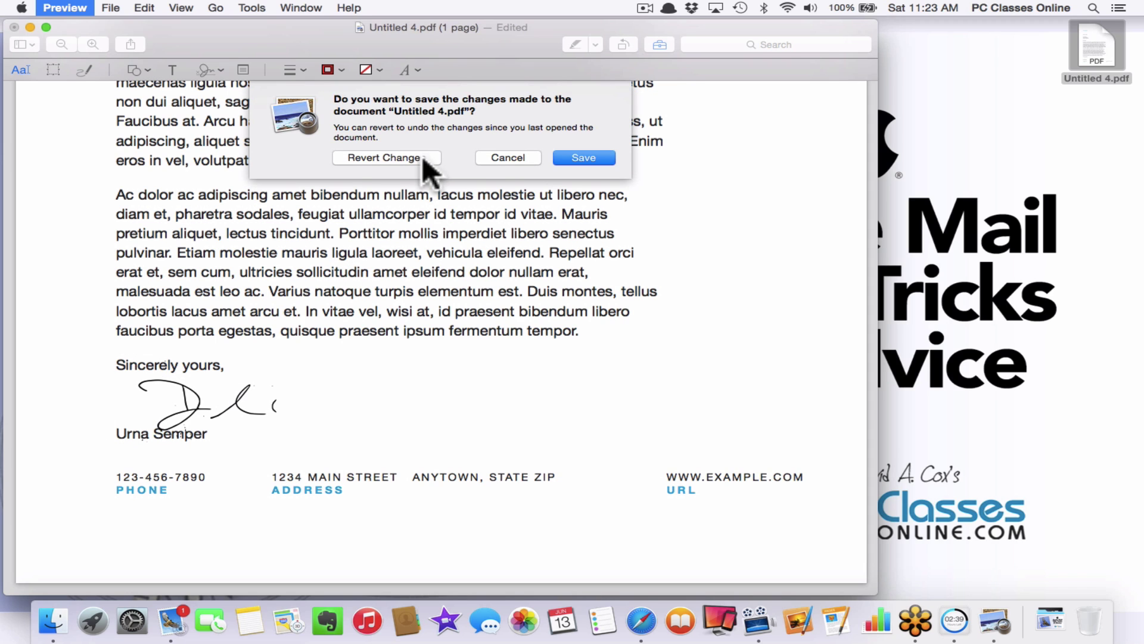
click(336, 154)
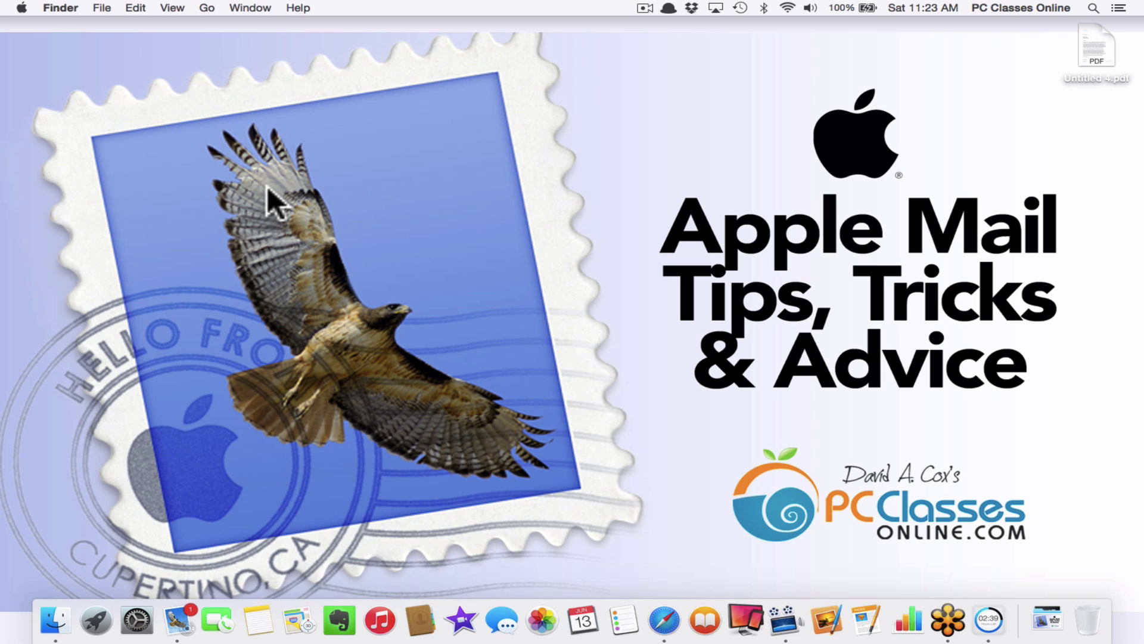
click(21, 7)
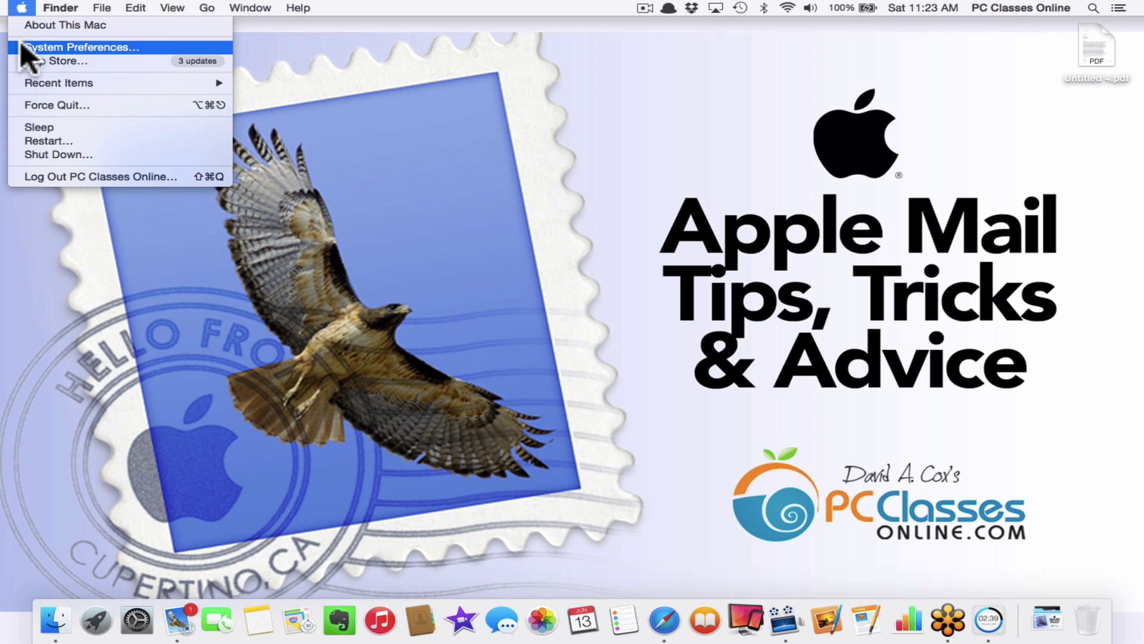
click(446, 409)
- Switch to Mail and open the Rules settings in its preferences
click(177, 620)
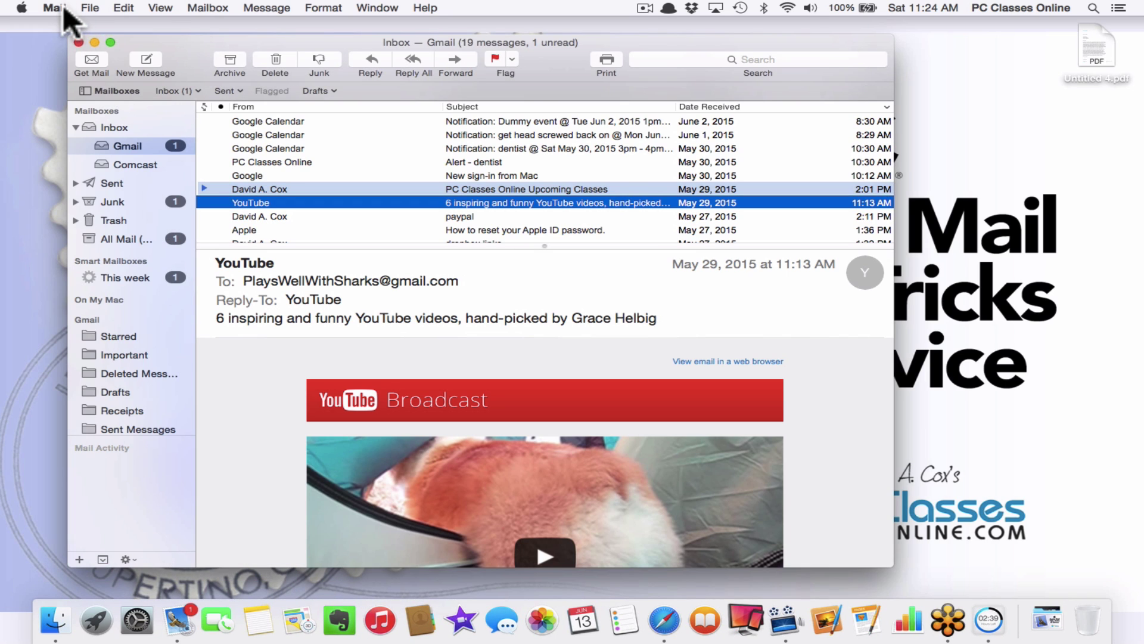
click(63, 7)
click(71, 48)
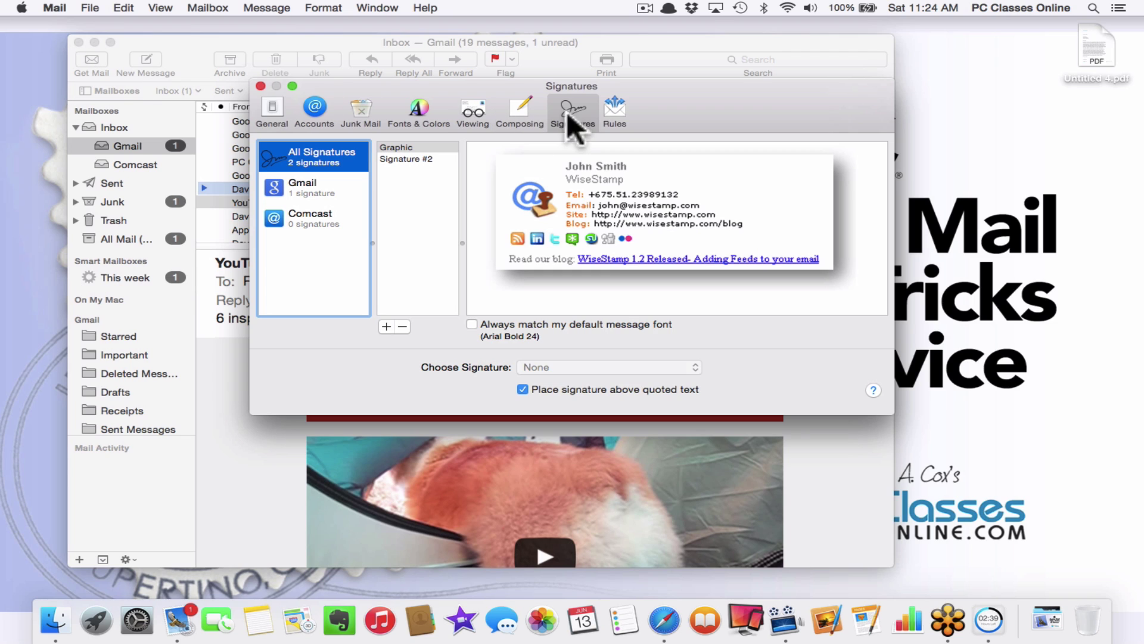
click(619, 102)
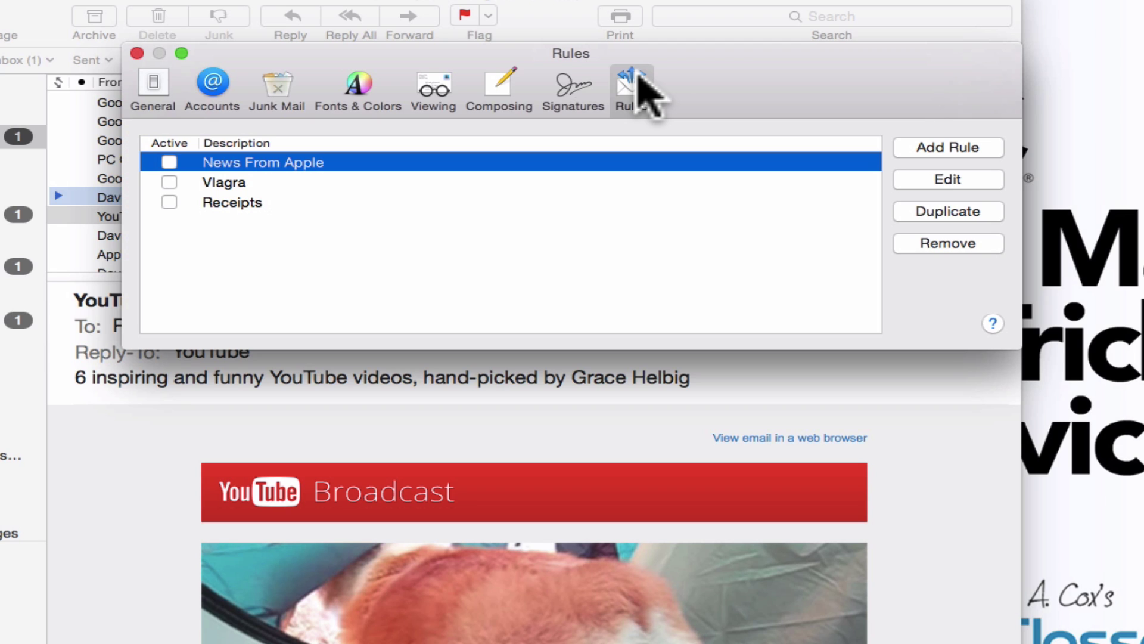
- Remove the existing Vlagra rule from the mail rules
click(388, 187)
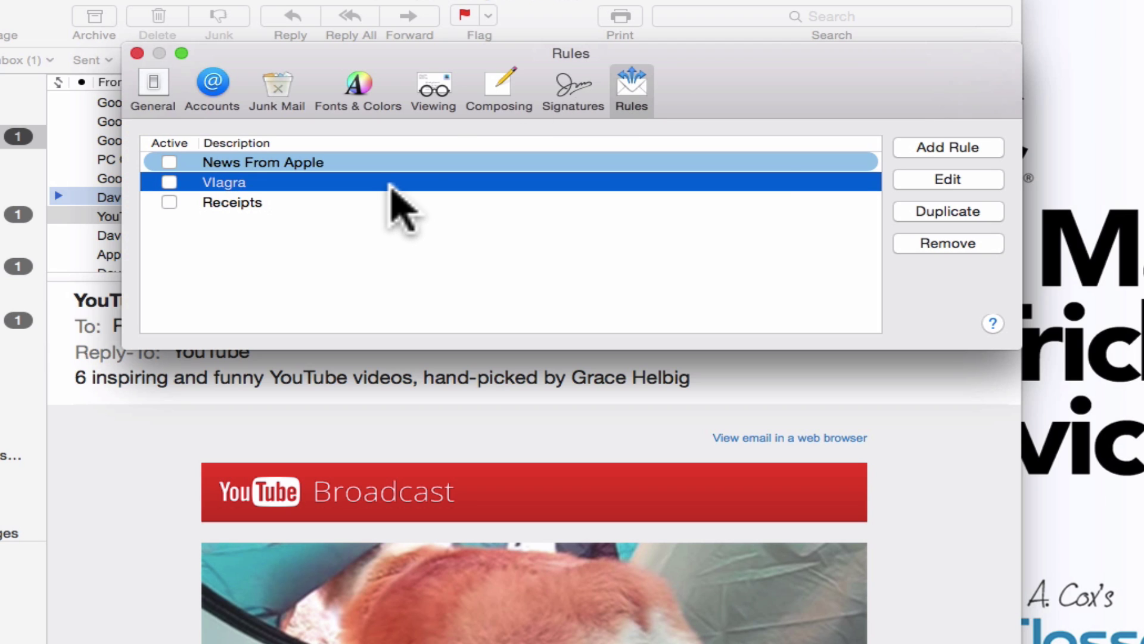
click(948, 244)
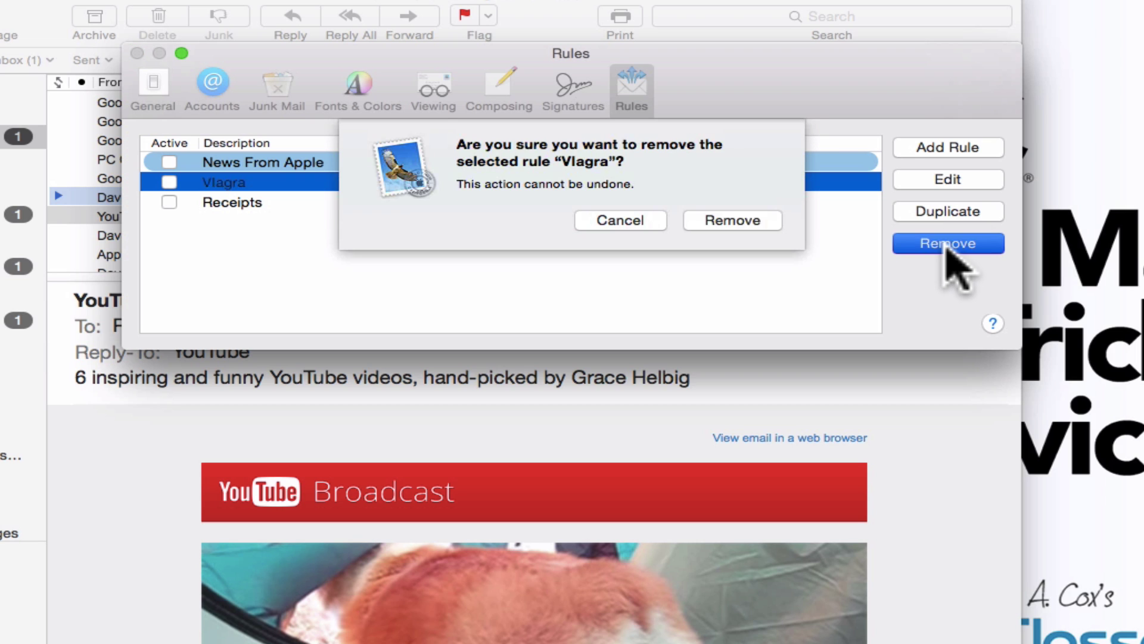
click(739, 222)
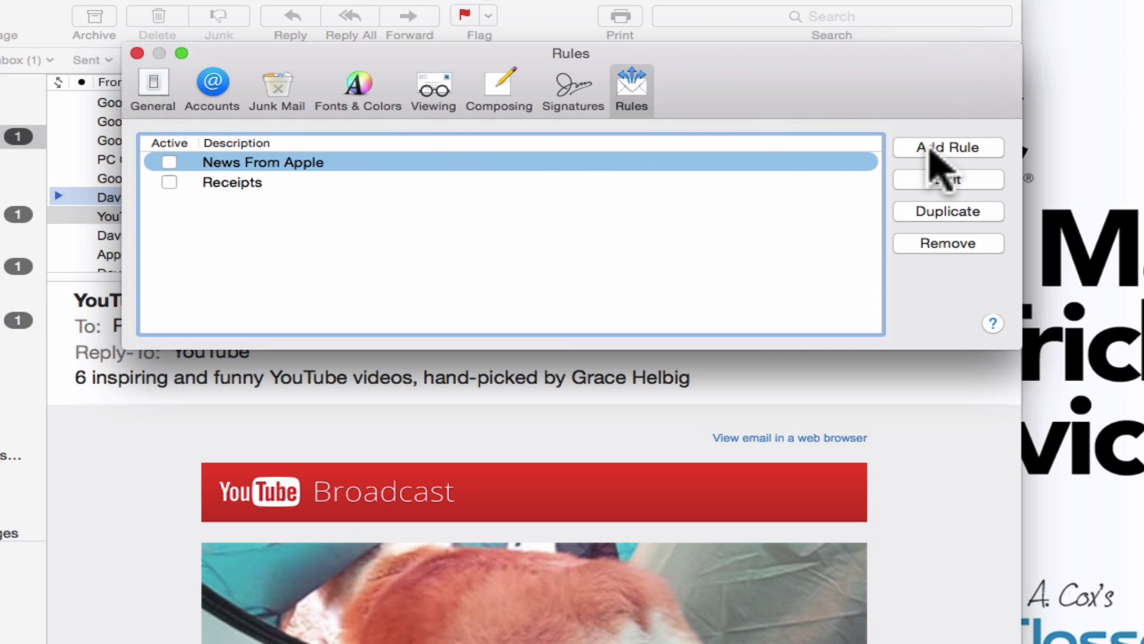
- Add a rule named Viagra with the condition that the Subject contains "viagra"
click(932, 149)
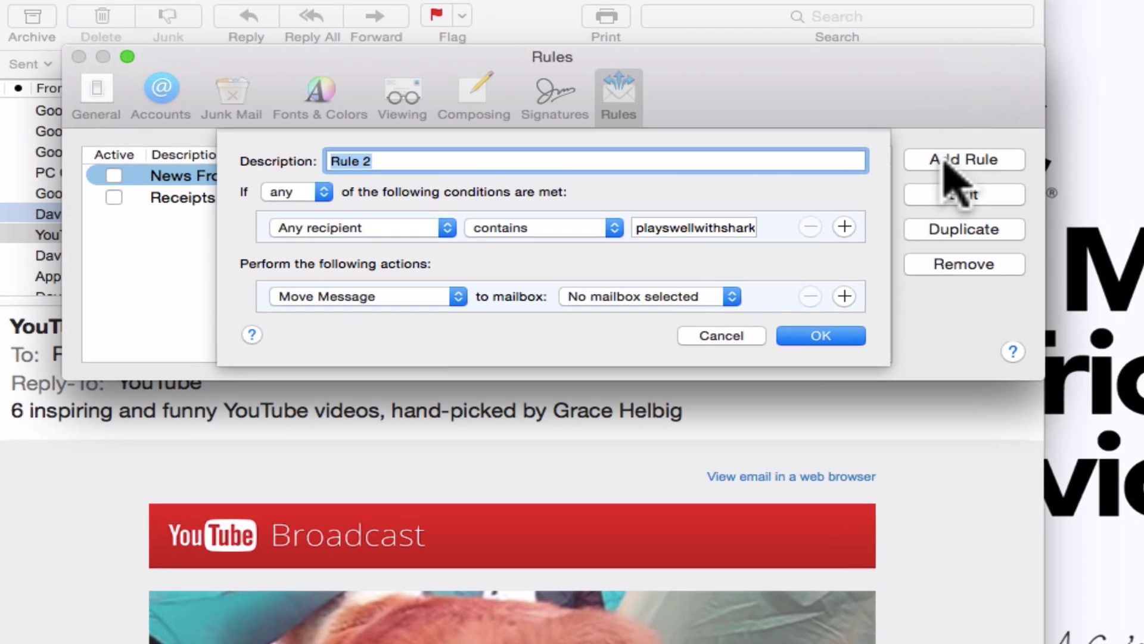
text(Viagra)
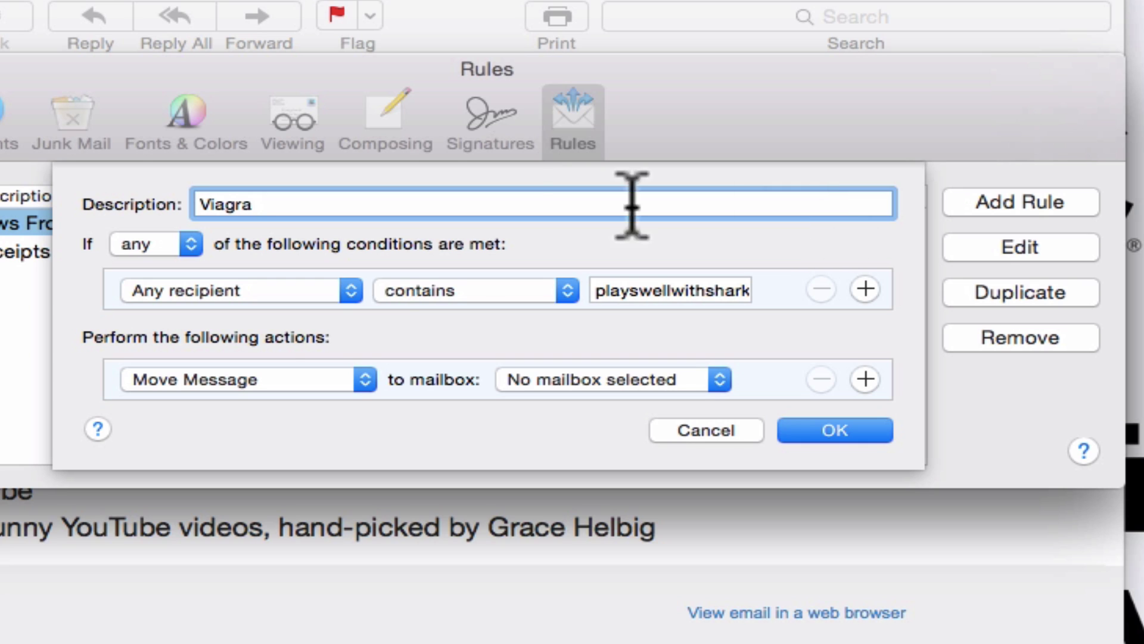
click(269, 285)
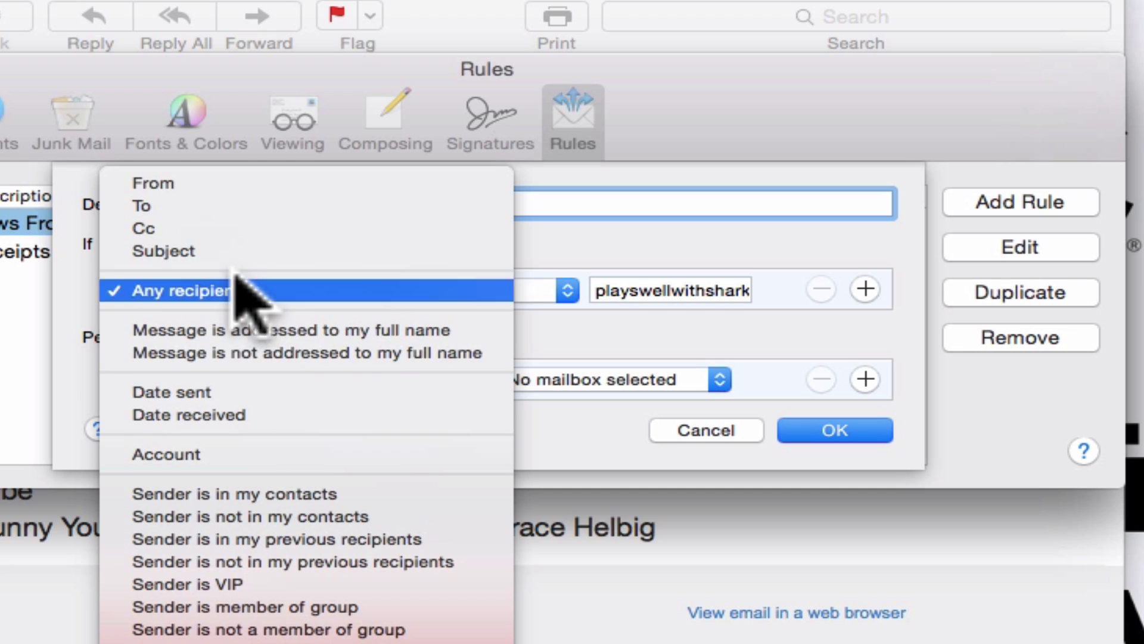
click(251, 253)
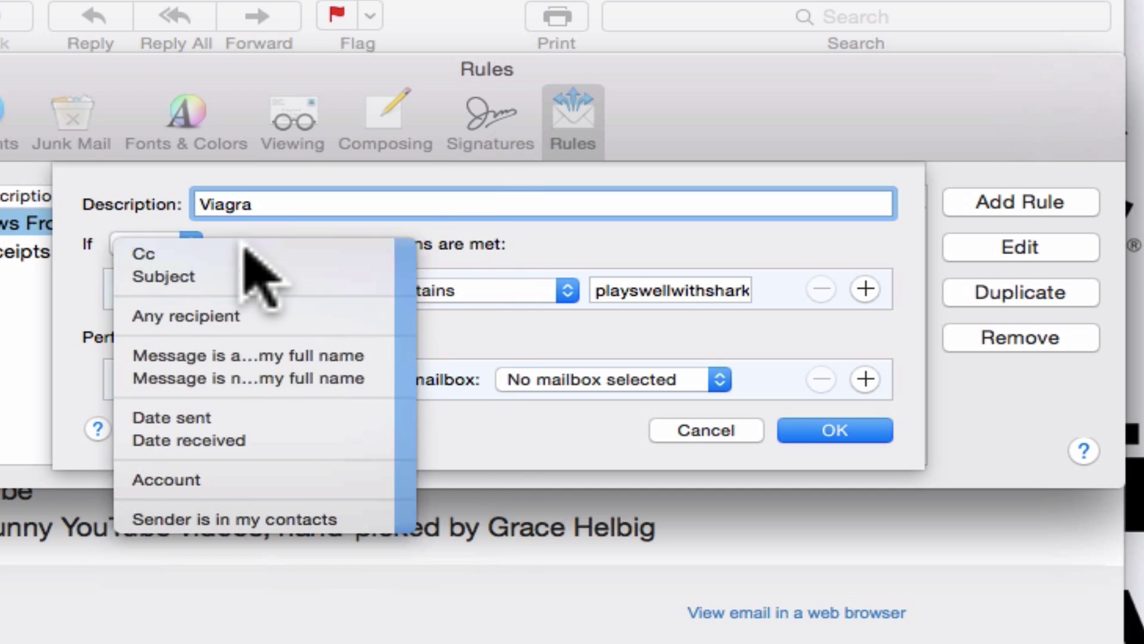
click(685, 280)
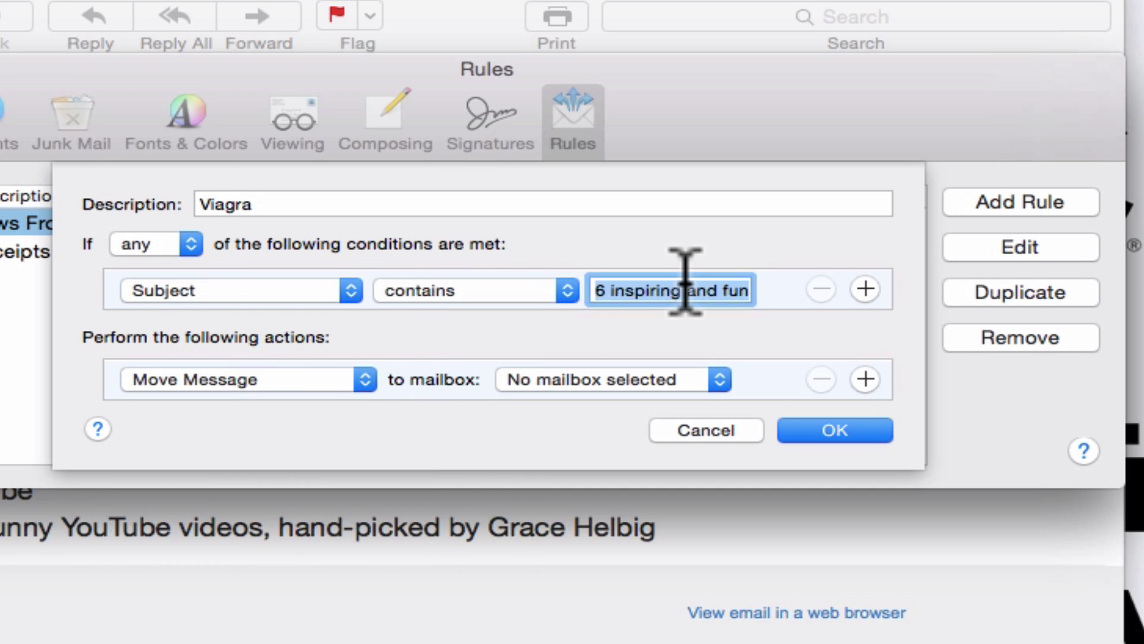
key(super+a)
key(BackSpace)
text(viagra)
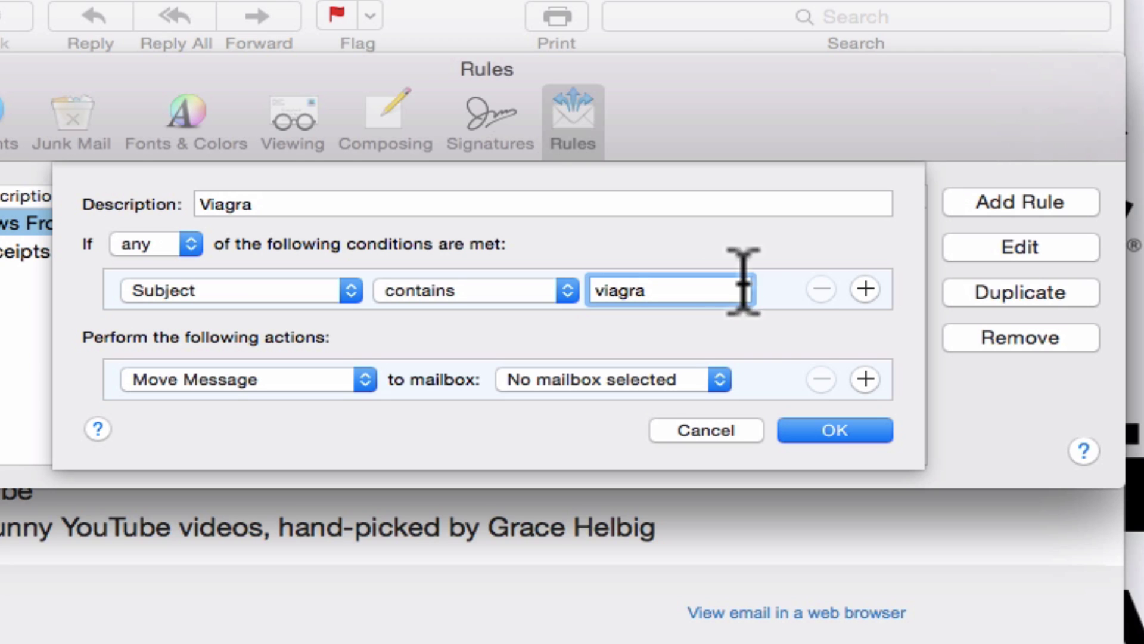
- Add a second condition to the Viagra rule so that it also matches a Subject containing "vyagra"
click(865, 289)
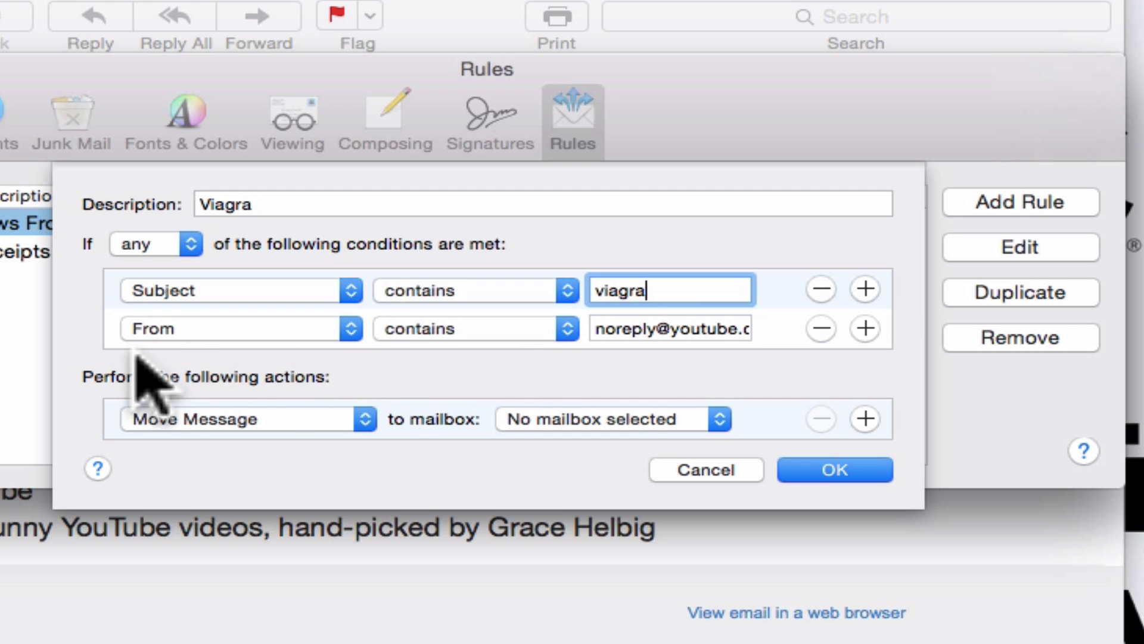
click(203, 328)
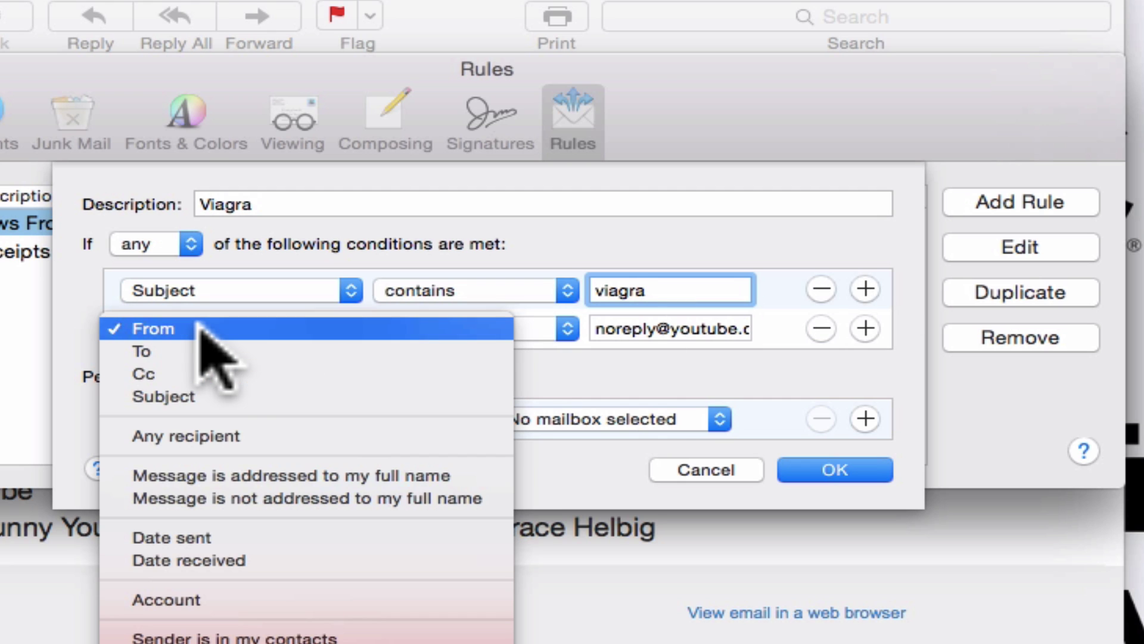
click(206, 398)
triple_click(618, 328)
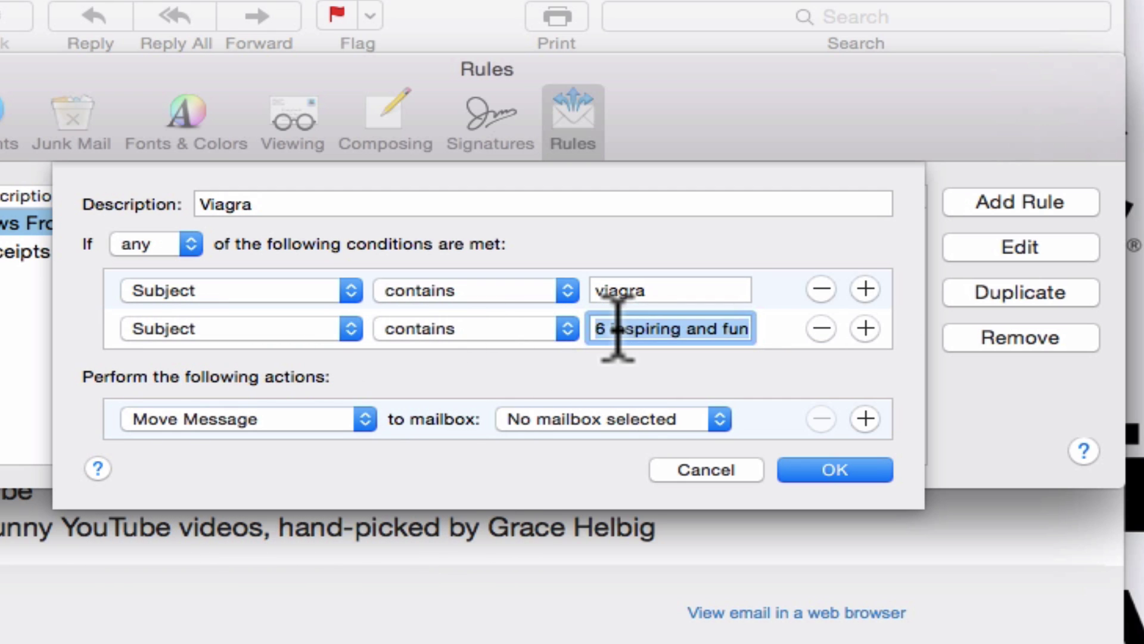
key(BackSpace)
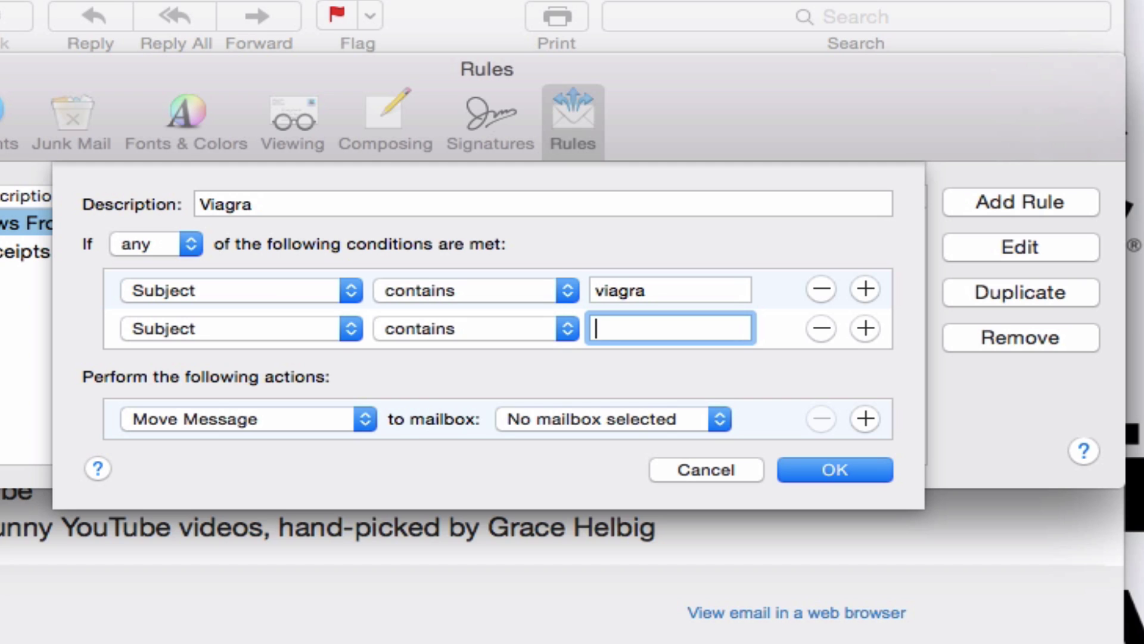
text(vyagra)
- Set the rule's action to Move Message to the Gmail Trash mailbox
click(229, 417)
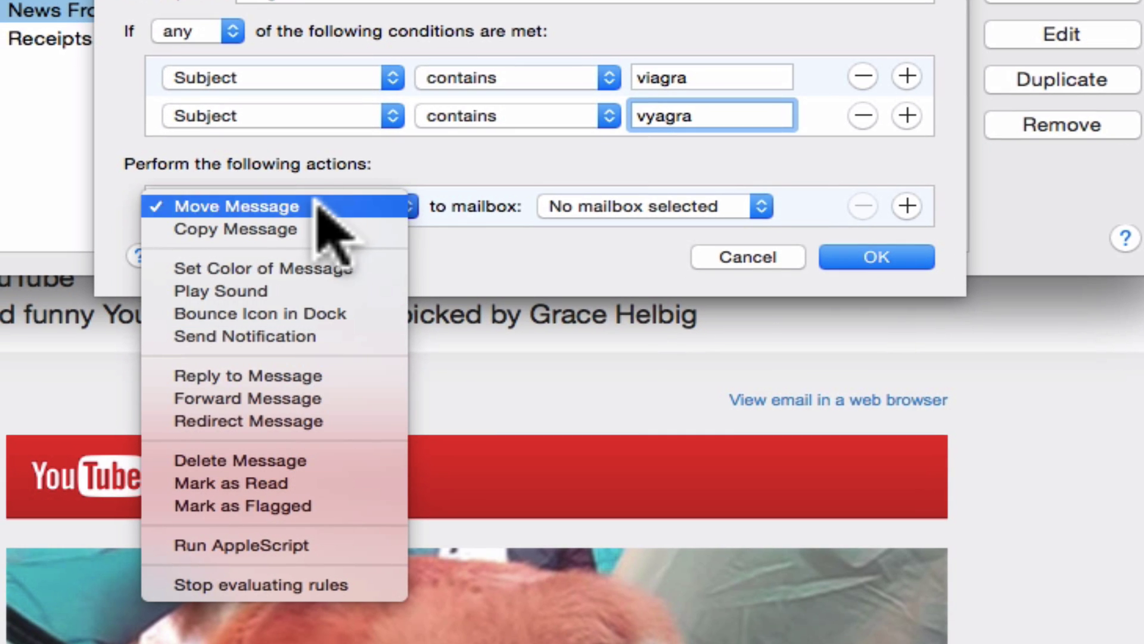
click(322, 206)
click(634, 207)
mouse_move(645, 414)
mouse_move(656, 390)
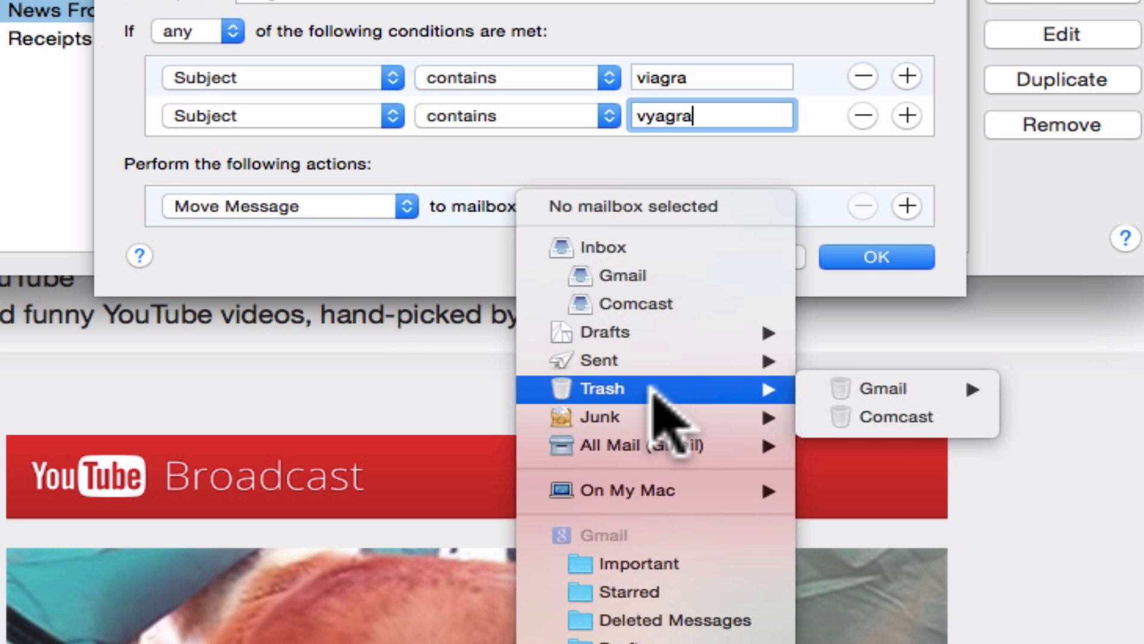
click(888, 399)
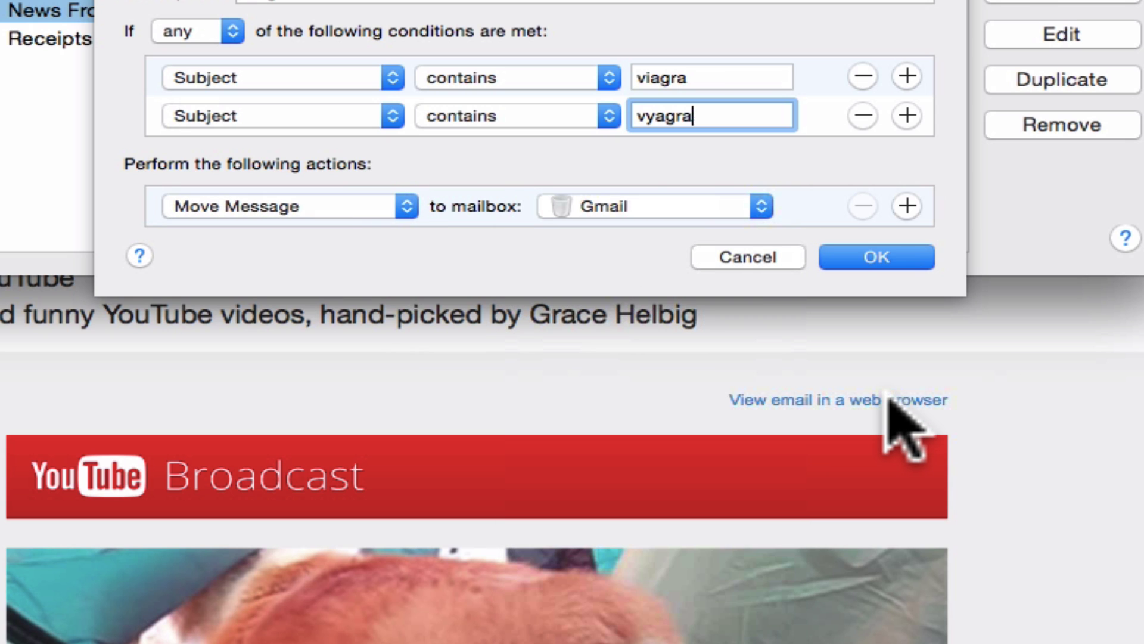
- Set the rule's action to Delete Message and save it, applying the rules to the selected mailboxes
click(370, 210)
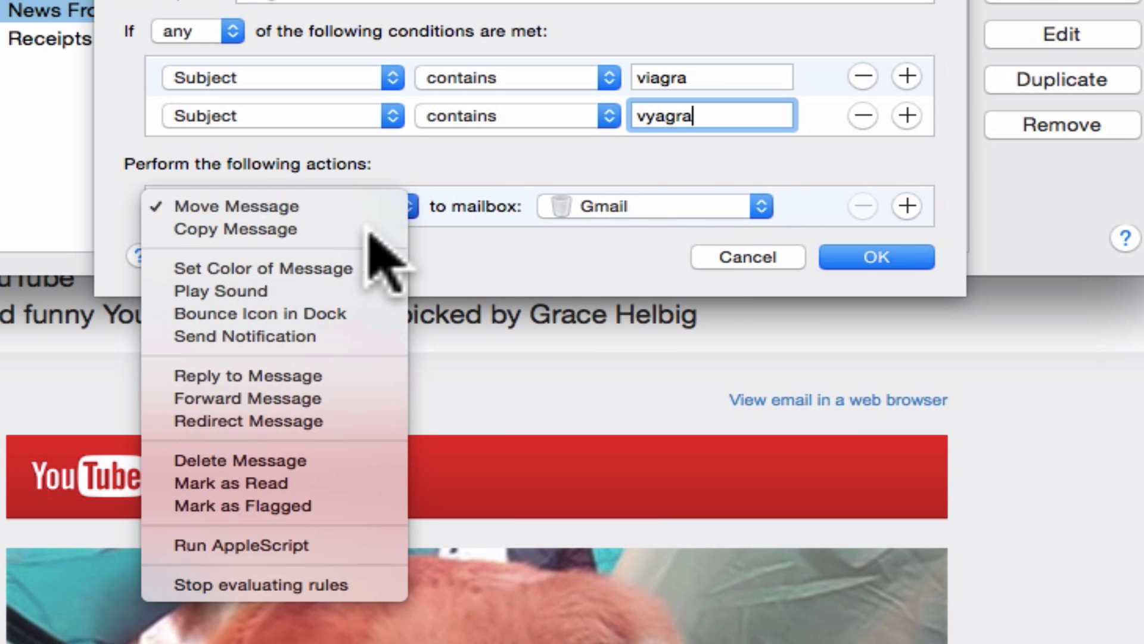
click(366, 459)
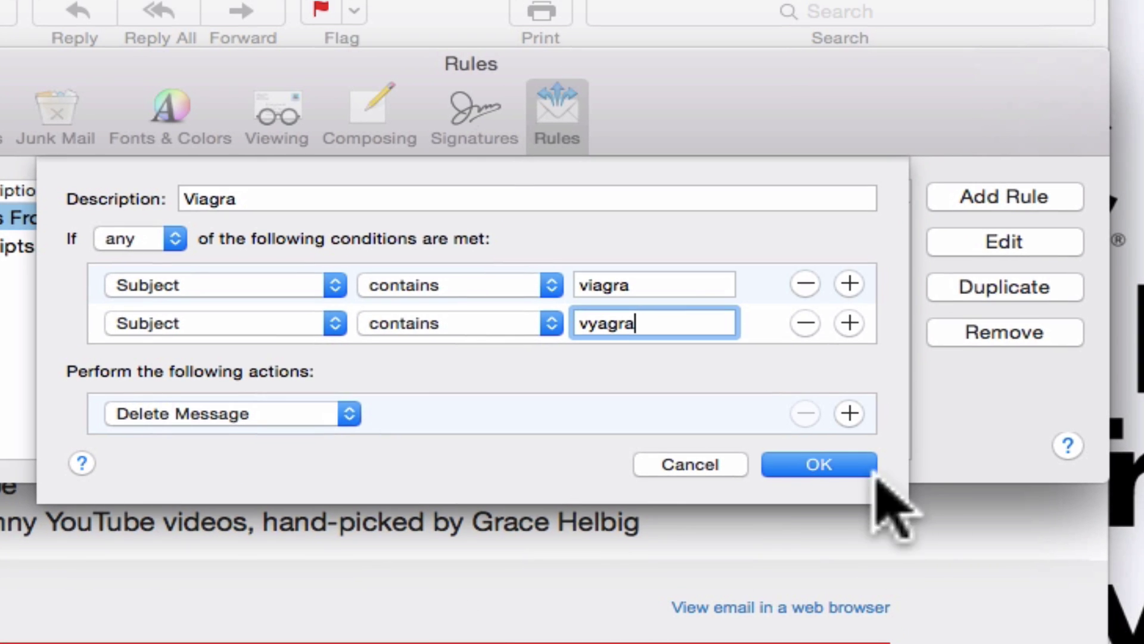
click(920, 260)
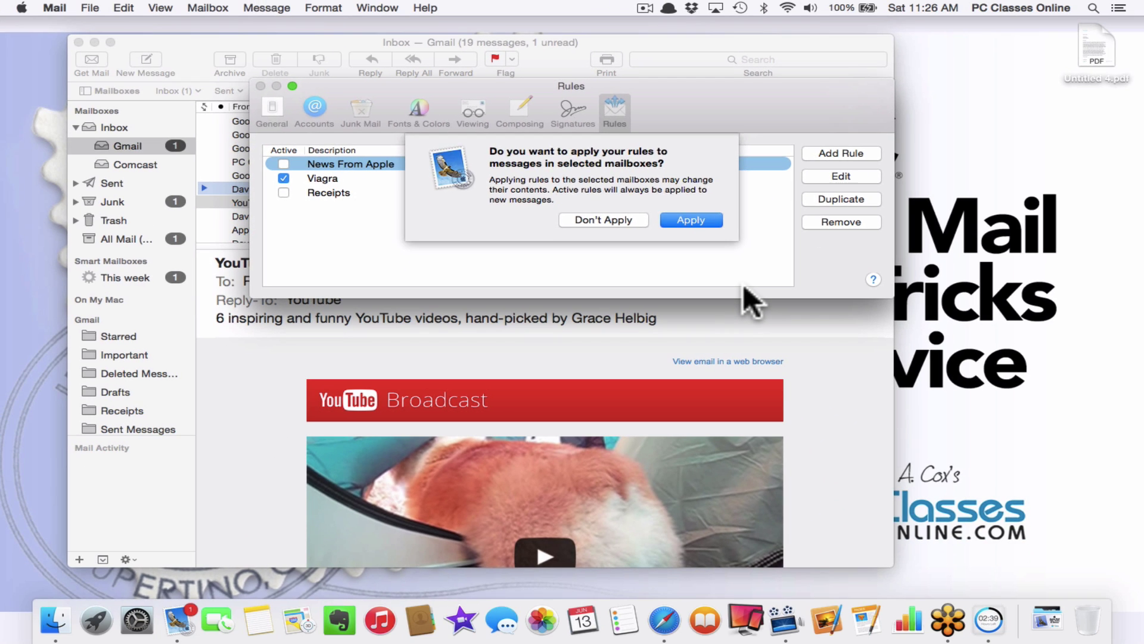
key(Return)
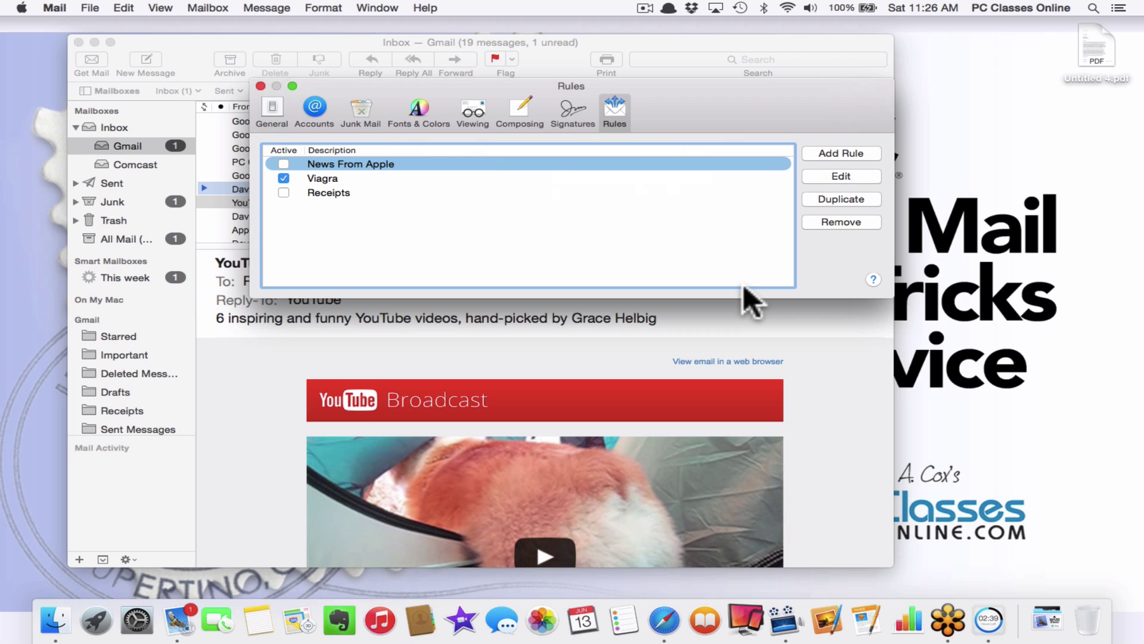
click(261, 85)
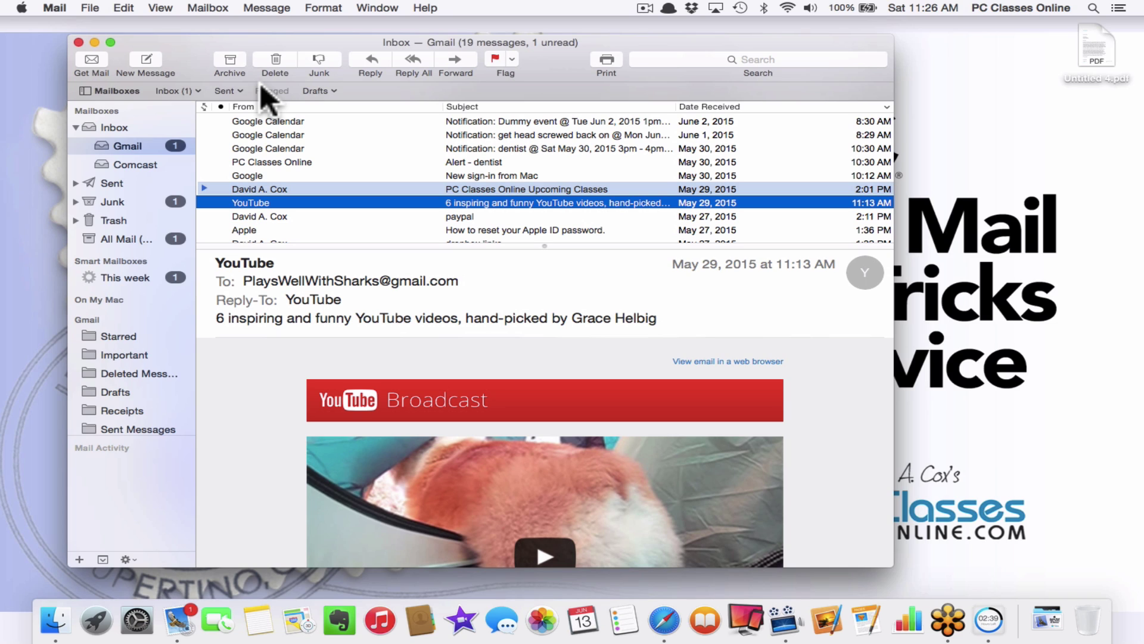
- Delete the "This week" smart mailbox from the mailbox list
right_click(121, 273)
click(153, 315)
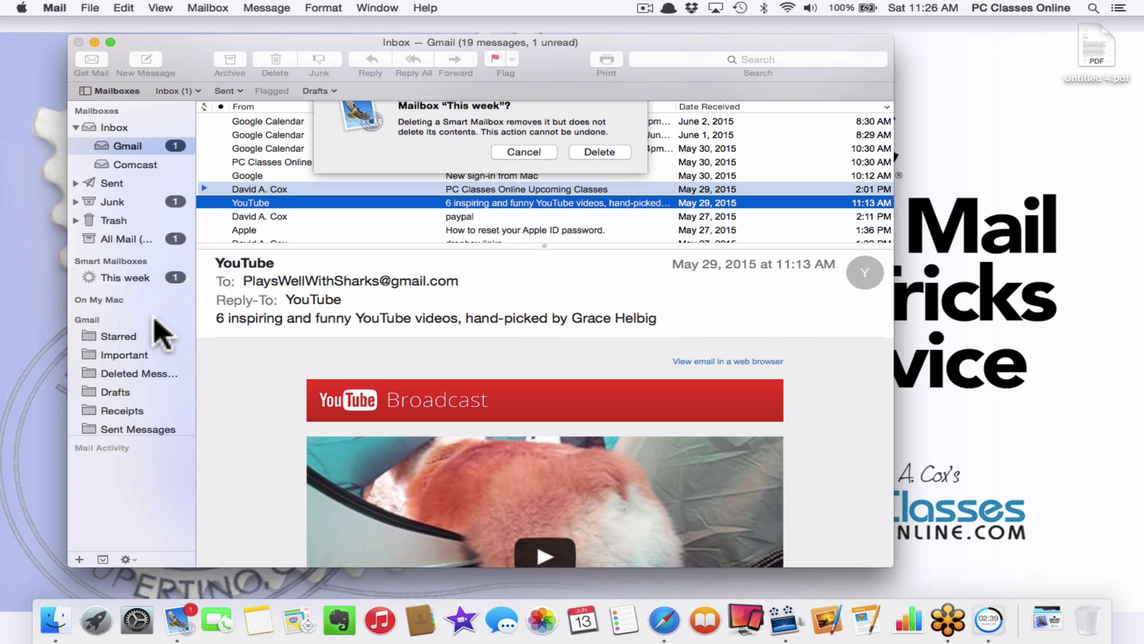
click(599, 179)
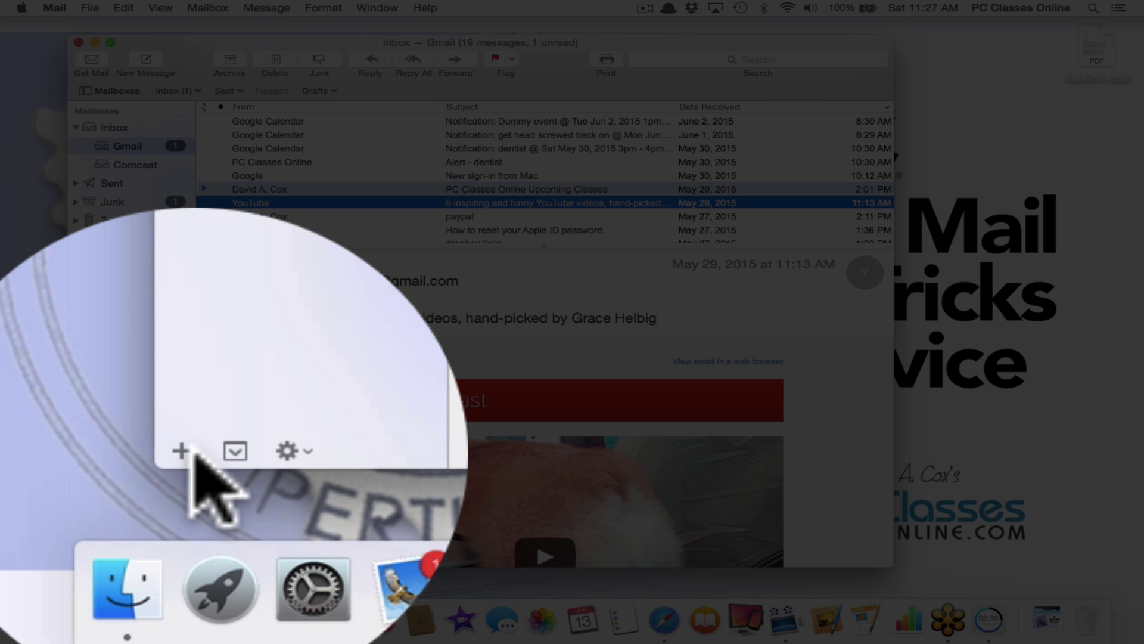
- Create a smart mailbox called "Today" that collects messages whose Date received is today
click(192, 454)
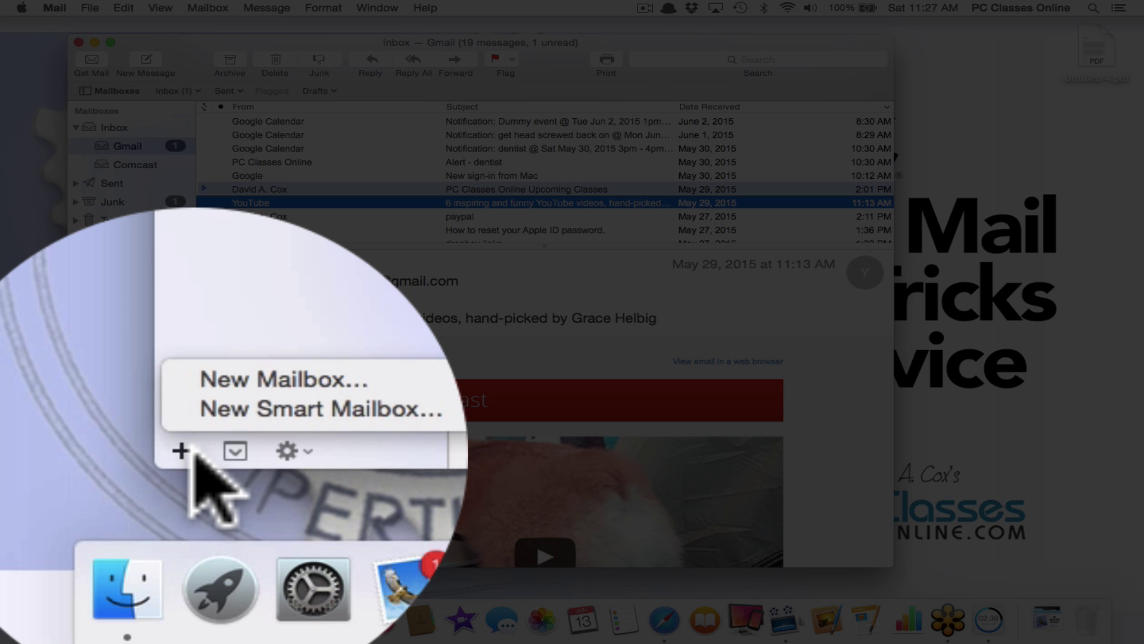
click(212, 410)
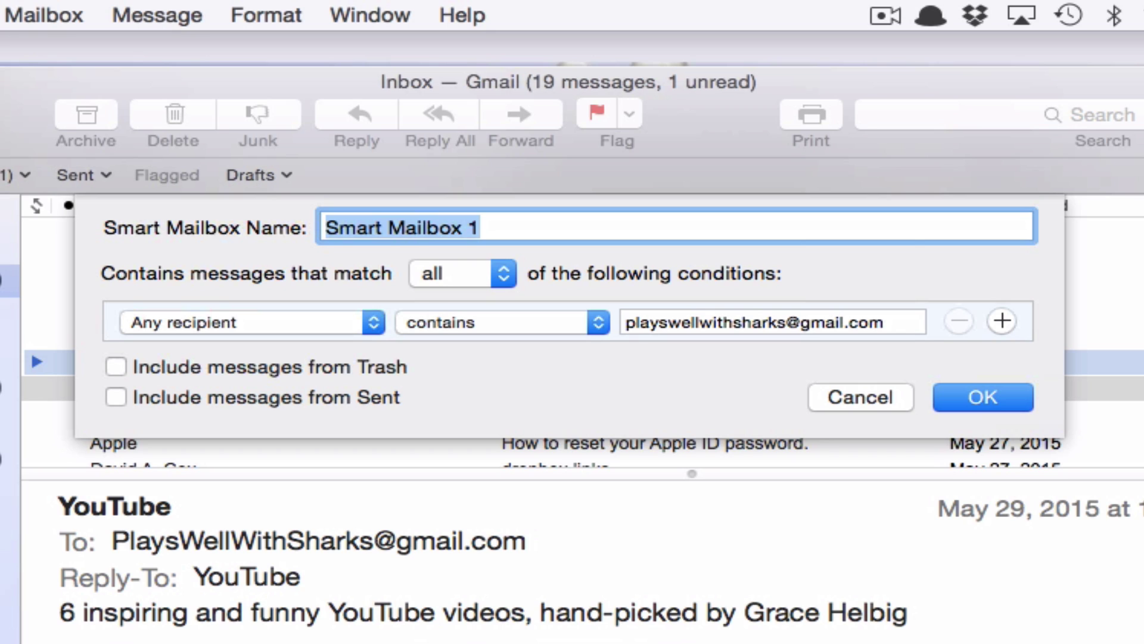
text(Today)
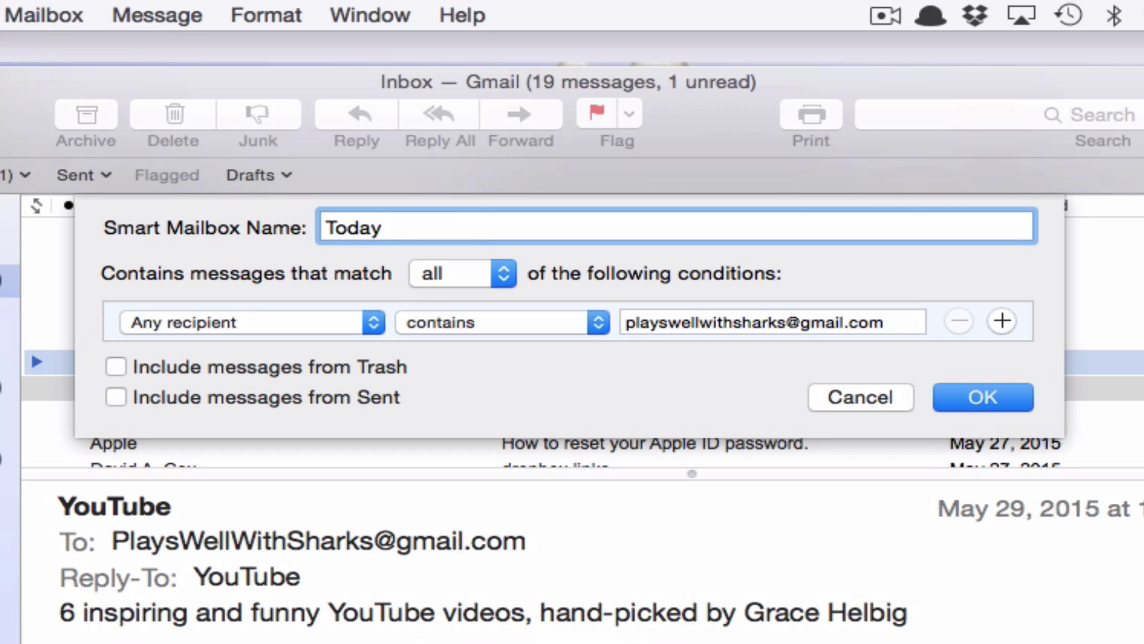
click(241, 317)
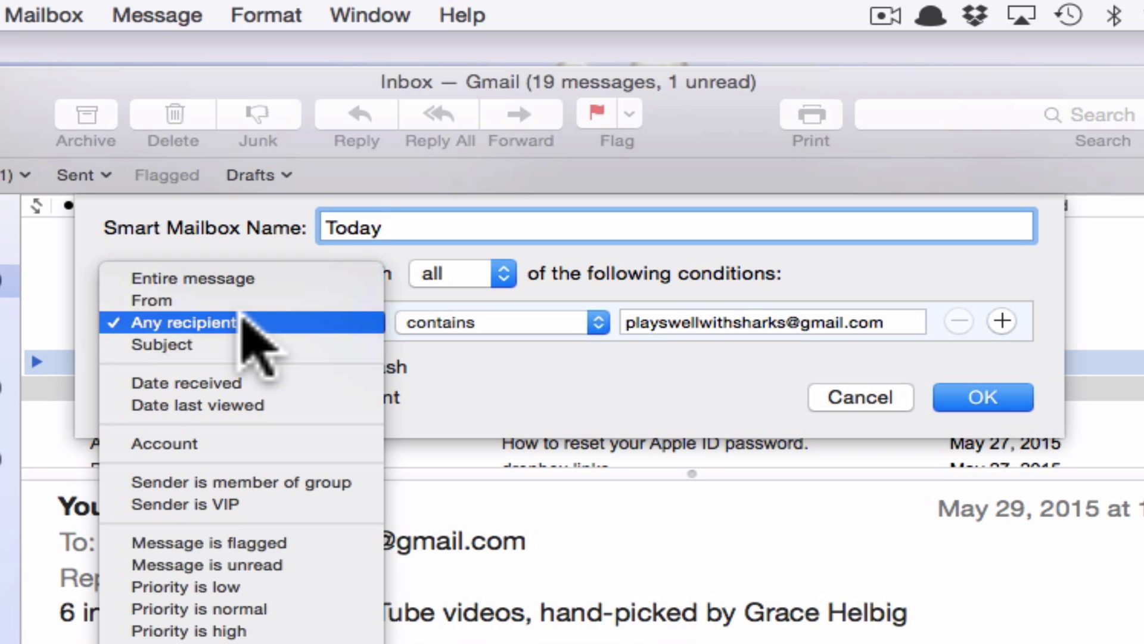
click(266, 383)
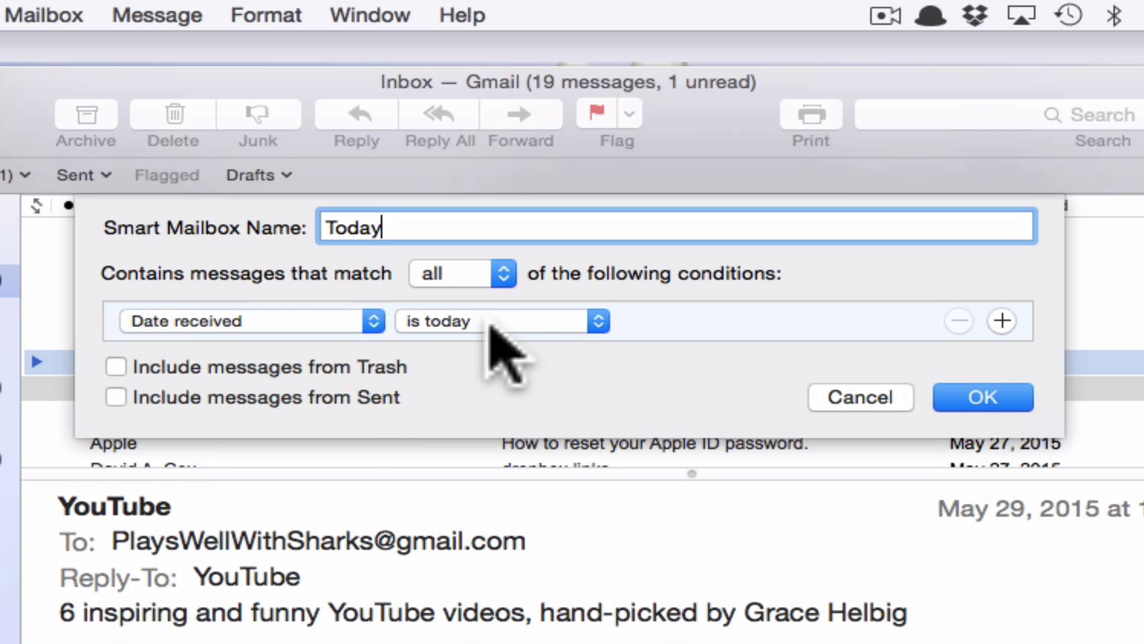
click(1028, 396)
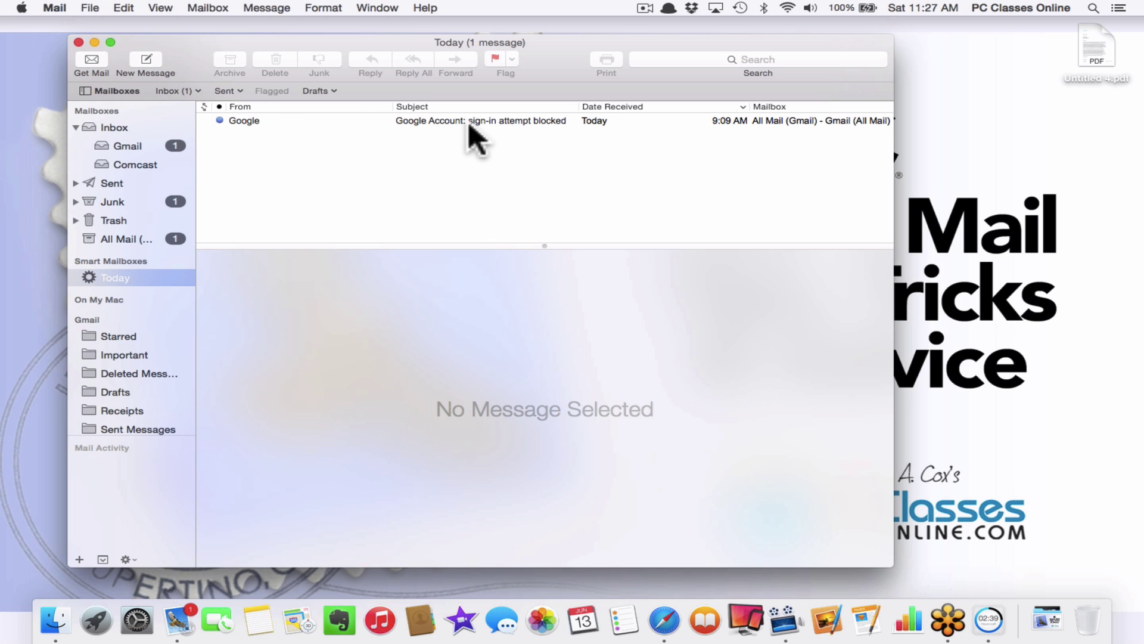
- Compare the Inbox with the Today smart mailbox and delete Google's "sign-in attempt blocked" message from Today
click(100, 125)
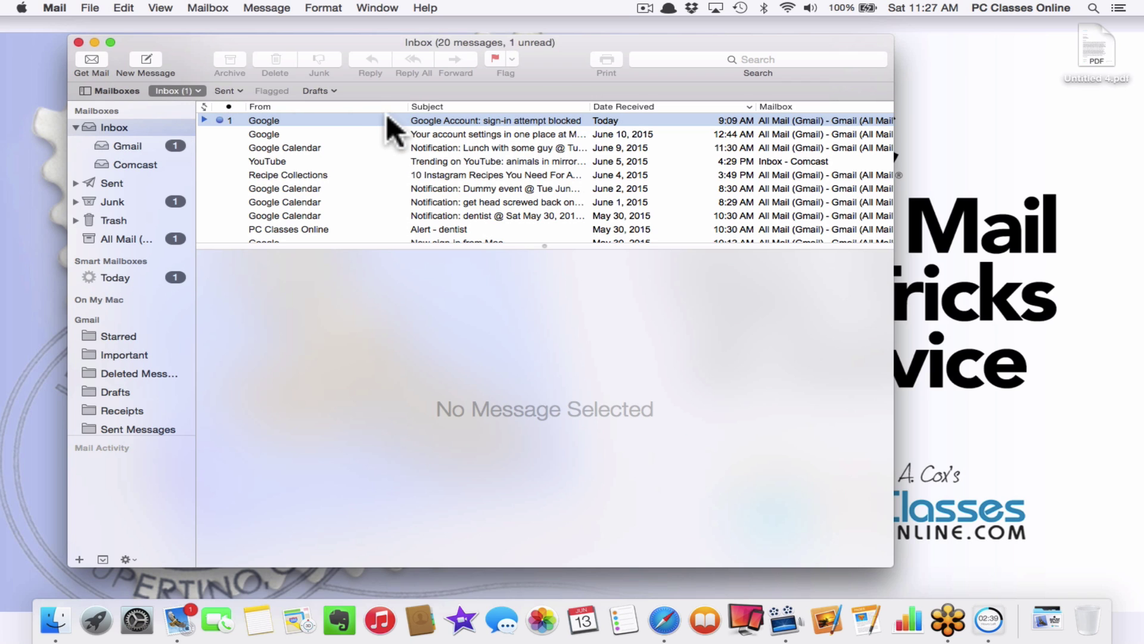
click(111, 277)
click(278, 120)
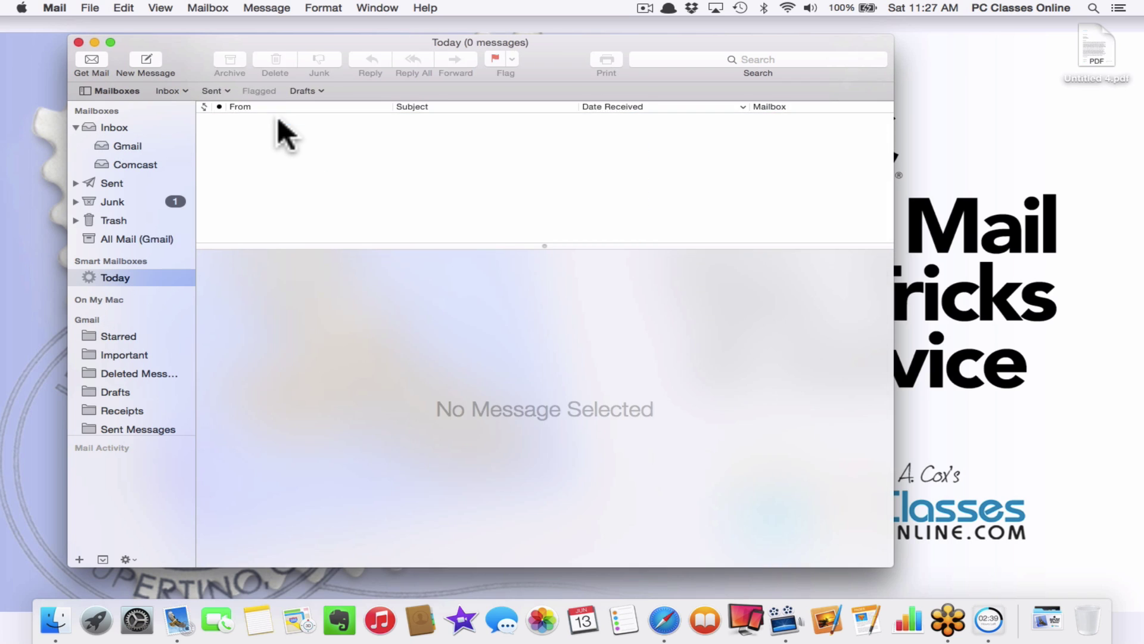
- Check the Inbox and the Today smart mailbox for the deleted Google message, viewing the remaining sign-in alert
click(131, 128)
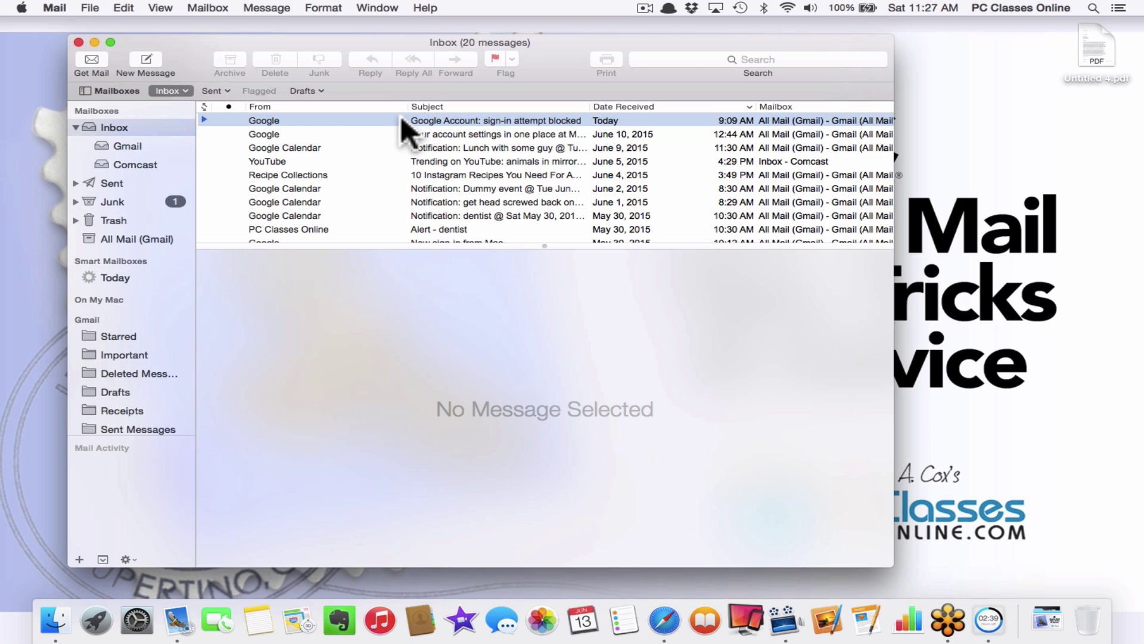
click(384, 119)
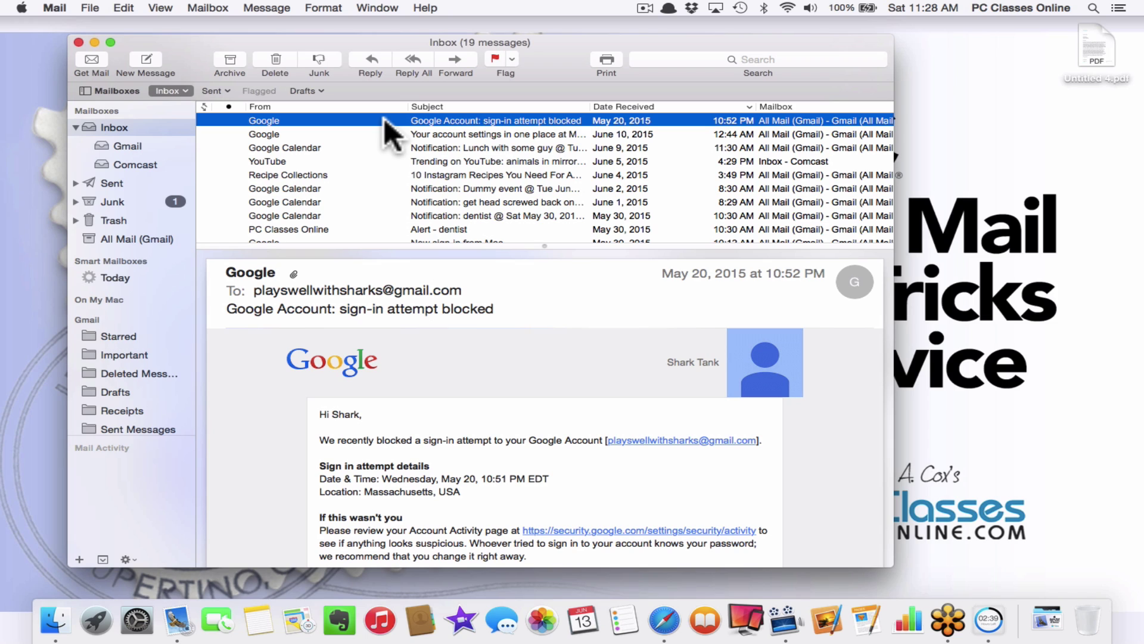
click(145, 279)
click(136, 127)
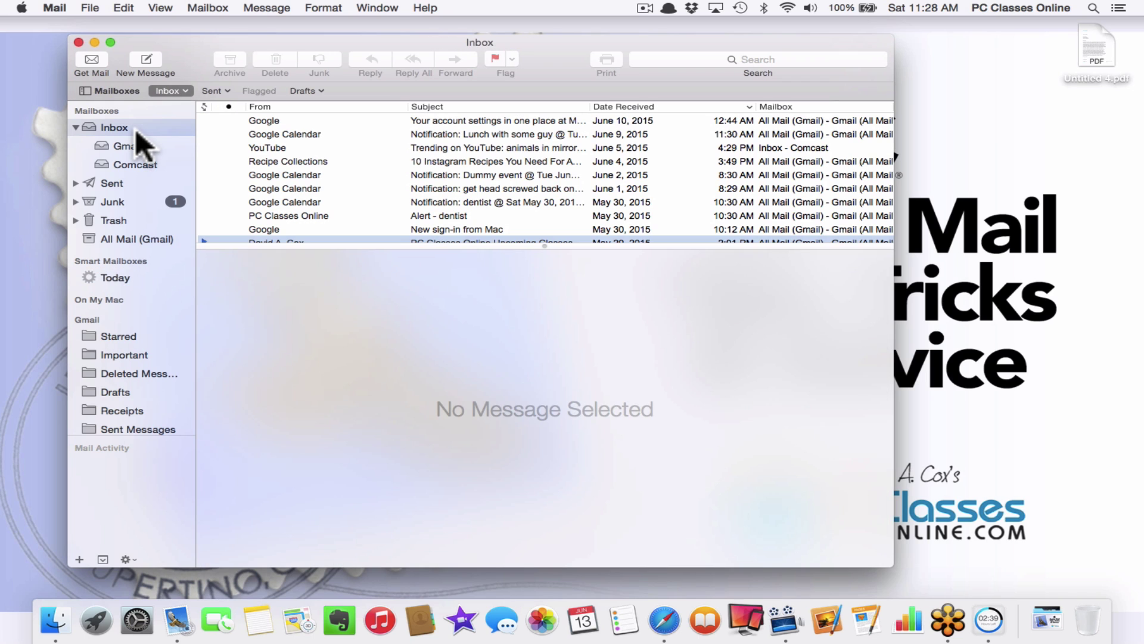
scroll(358, 143, down, 1)
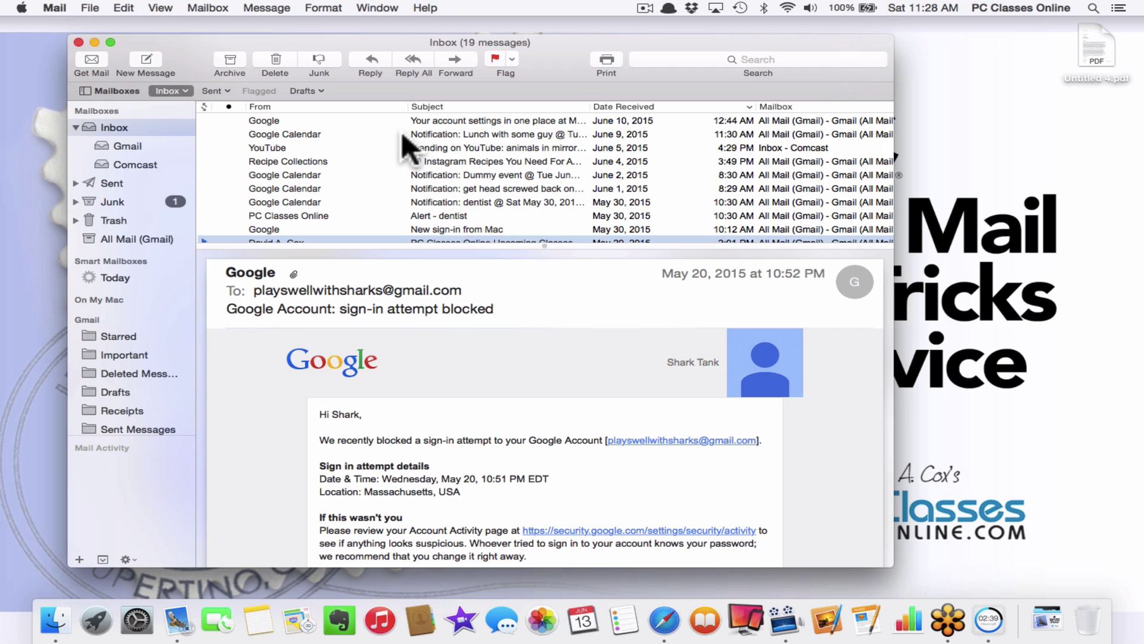
- Create a new mailbox named "Travel" at the top level of the Gmail account
click(79, 558)
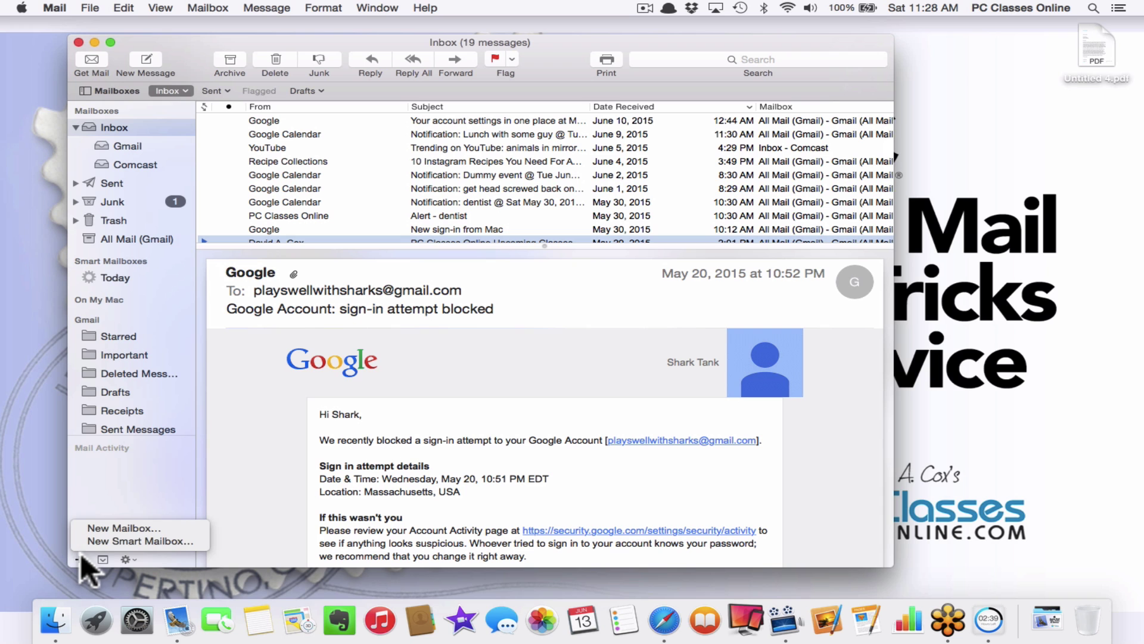
click(103, 527)
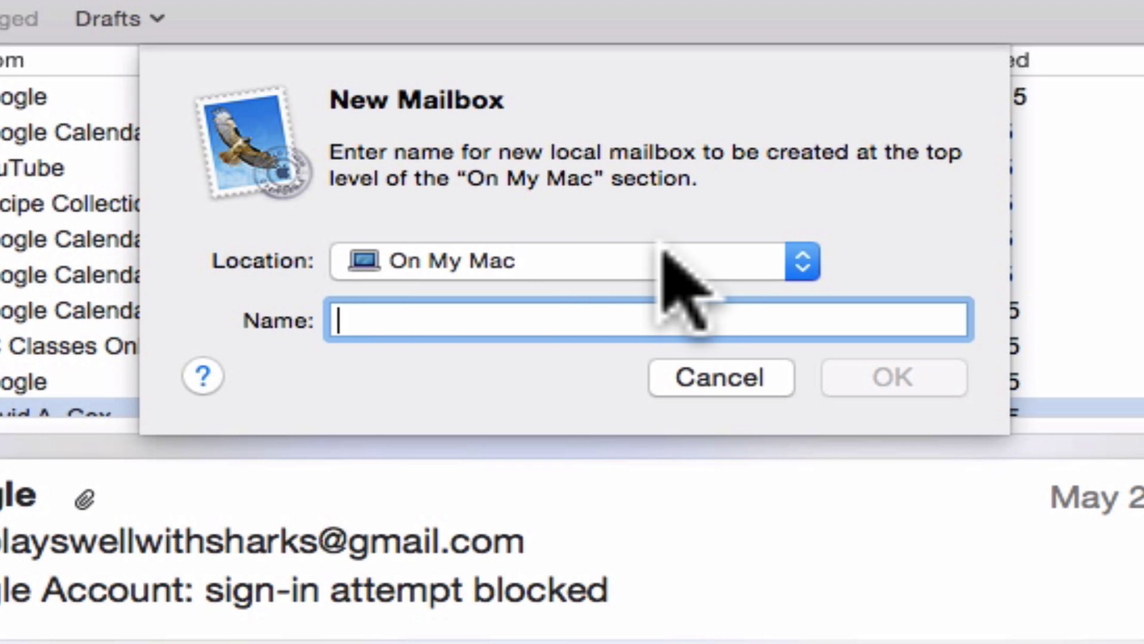
click(600, 248)
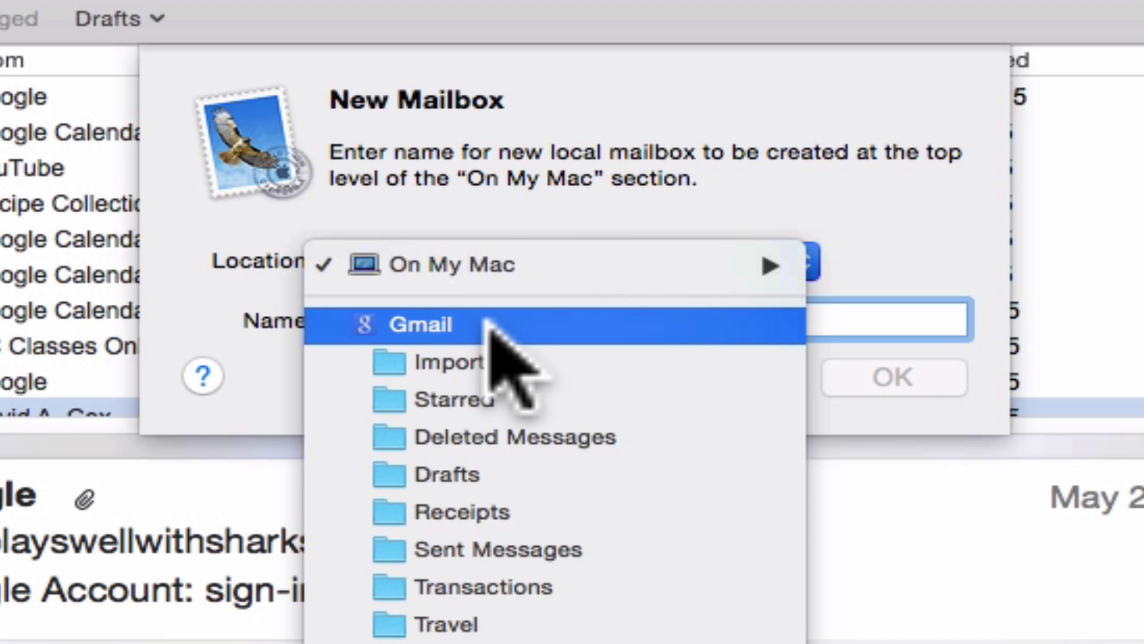
click(517, 327)
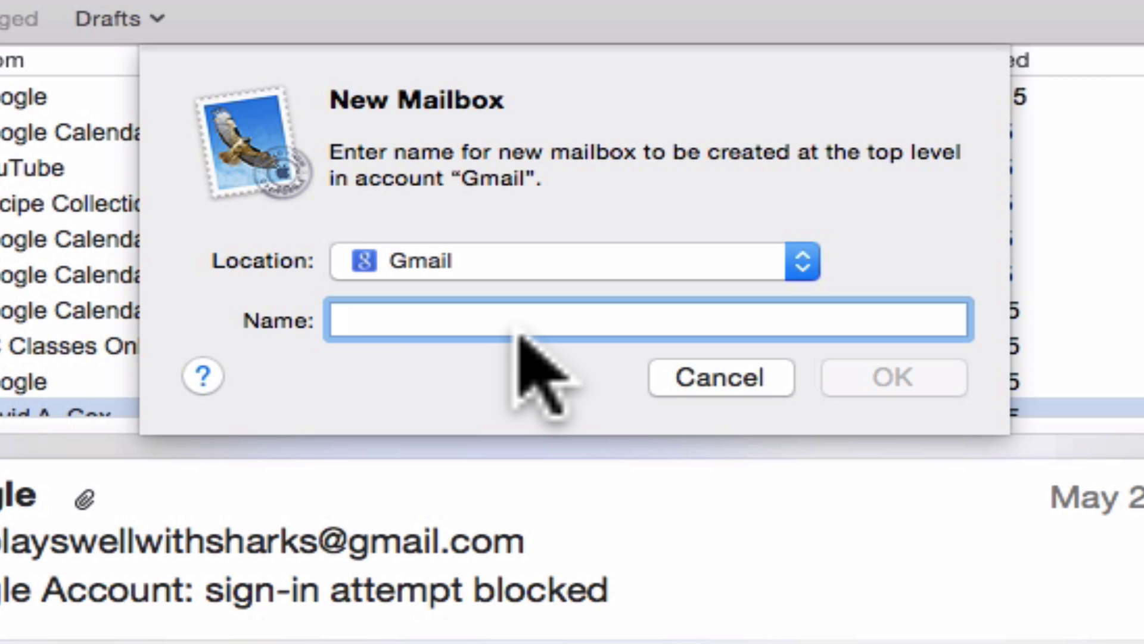
text(Travel)
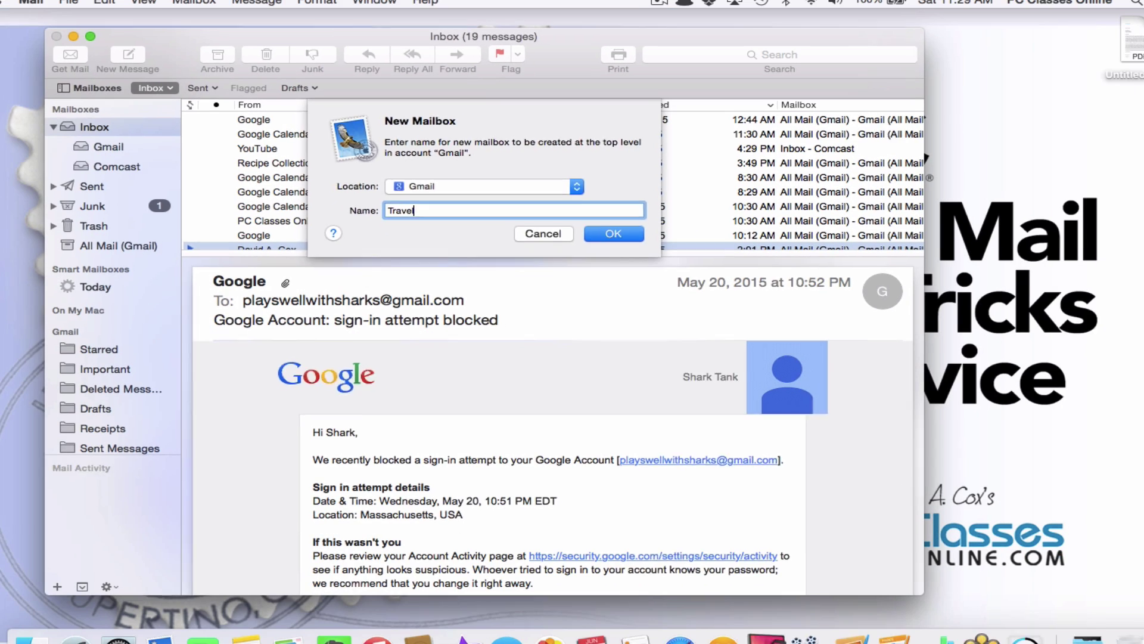
key(Return)
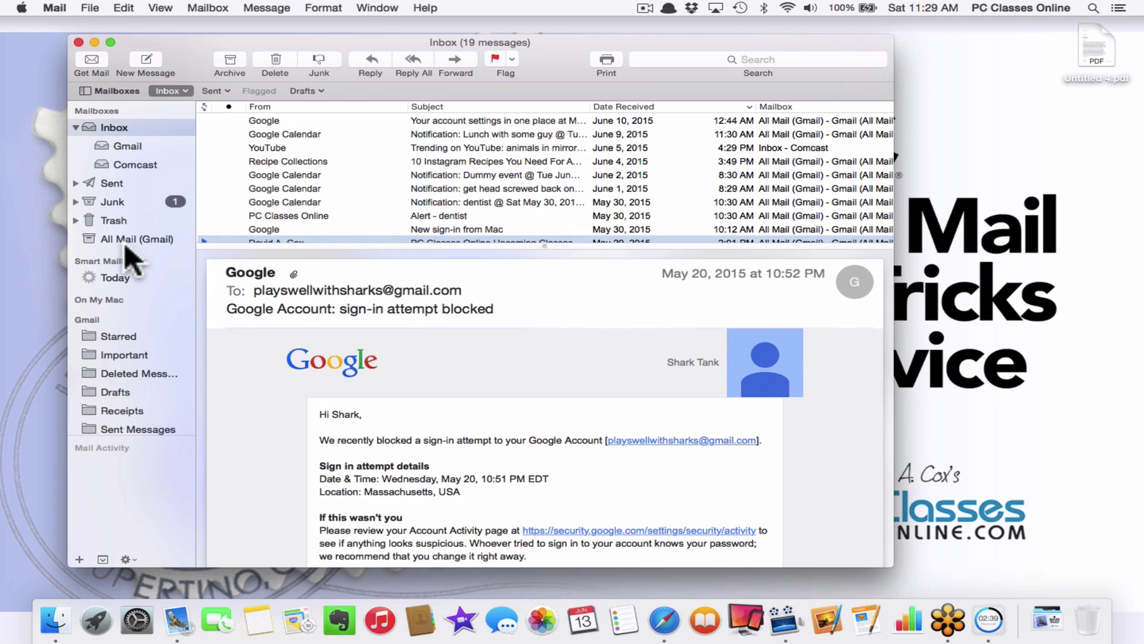
- View the contents of the Gmail account's Travel mailbox and return to the Inbox
scroll(114, 377, down, 3)
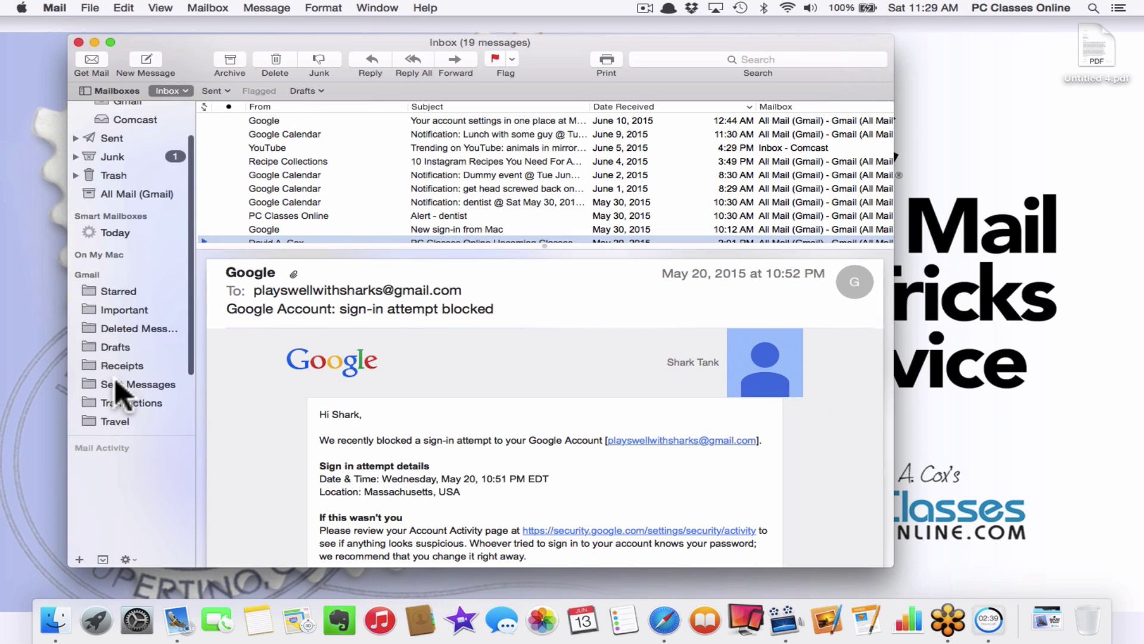
scroll(114, 377, down, 1)
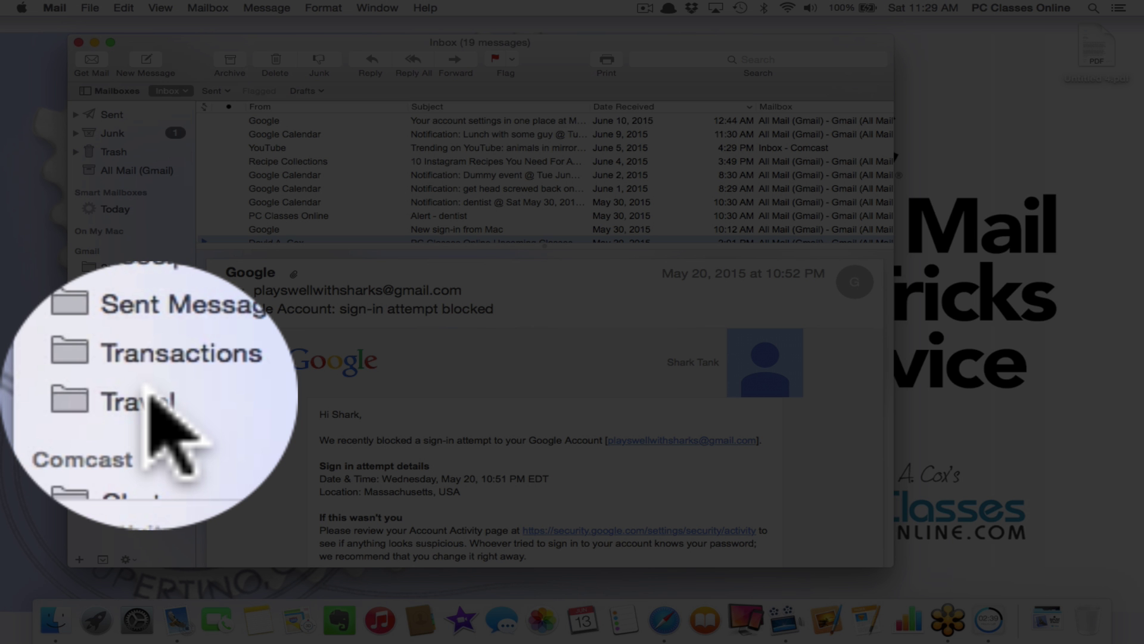
click(149, 398)
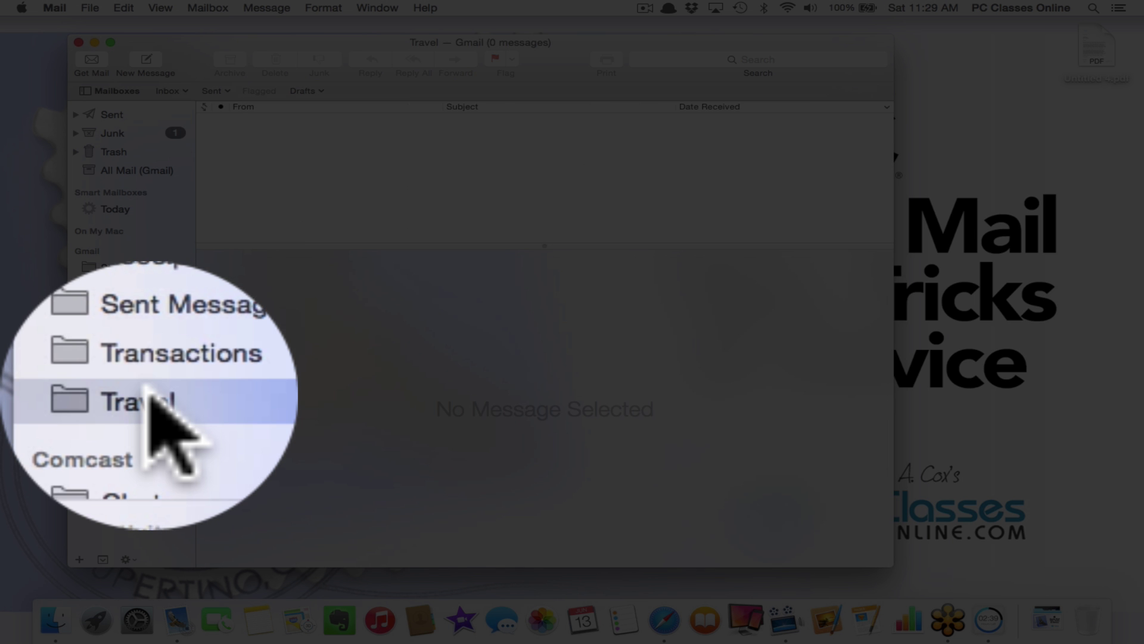
scroll(149, 399, up, 3)
click(178, 127)
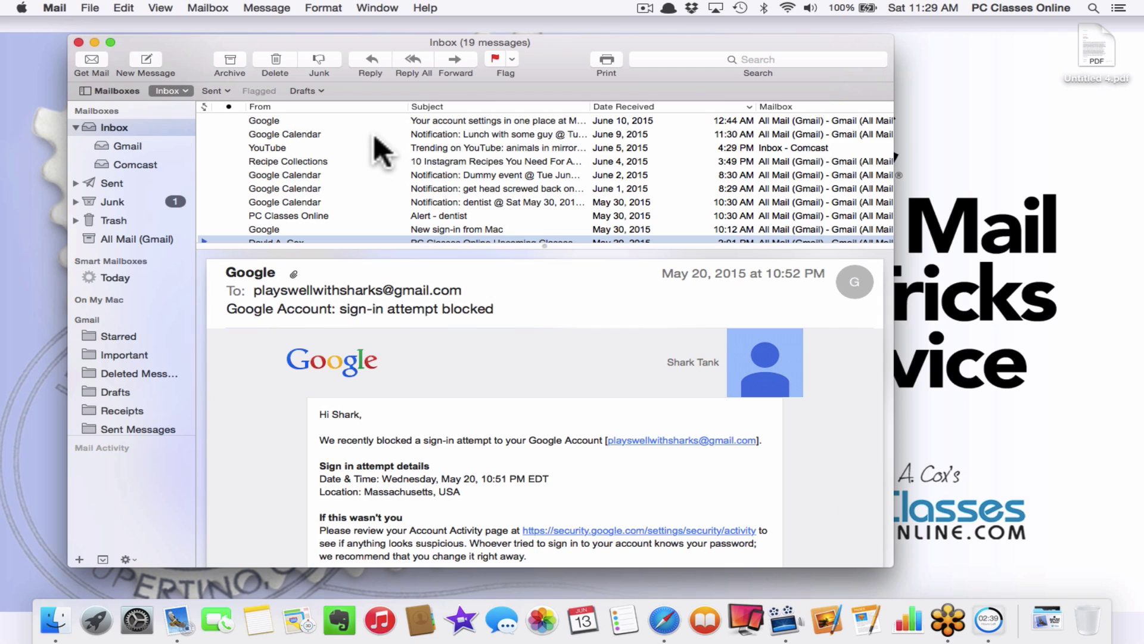
- Examine the empty Travel mailbox again along with the folders listed under the Gmail and Comcast accounts
scroll(116, 377, down, 4)
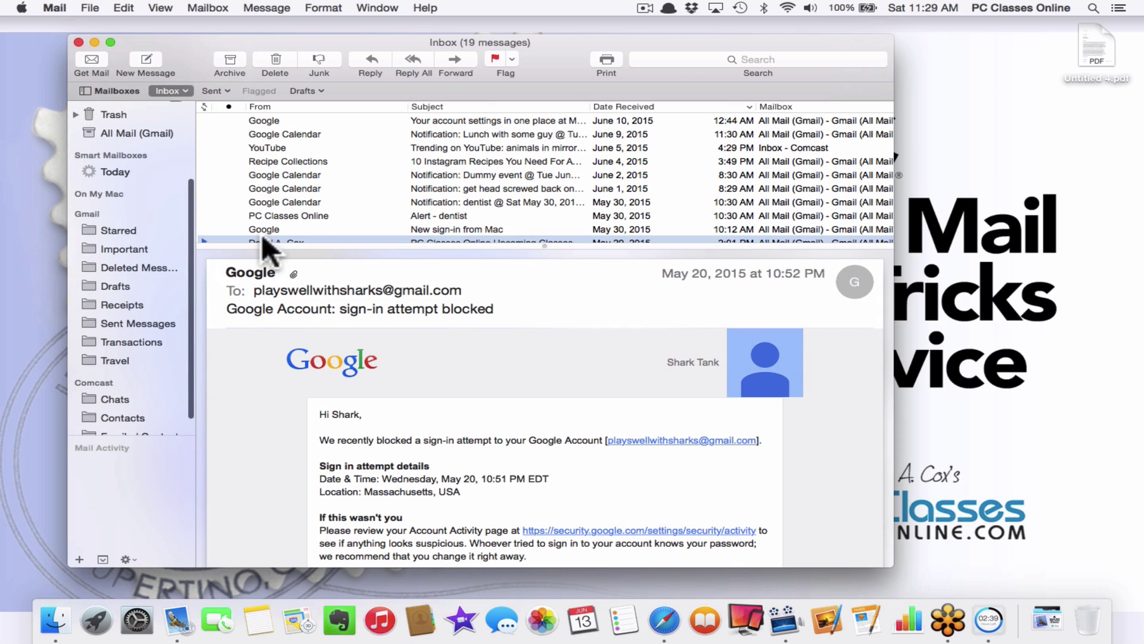
click(107, 363)
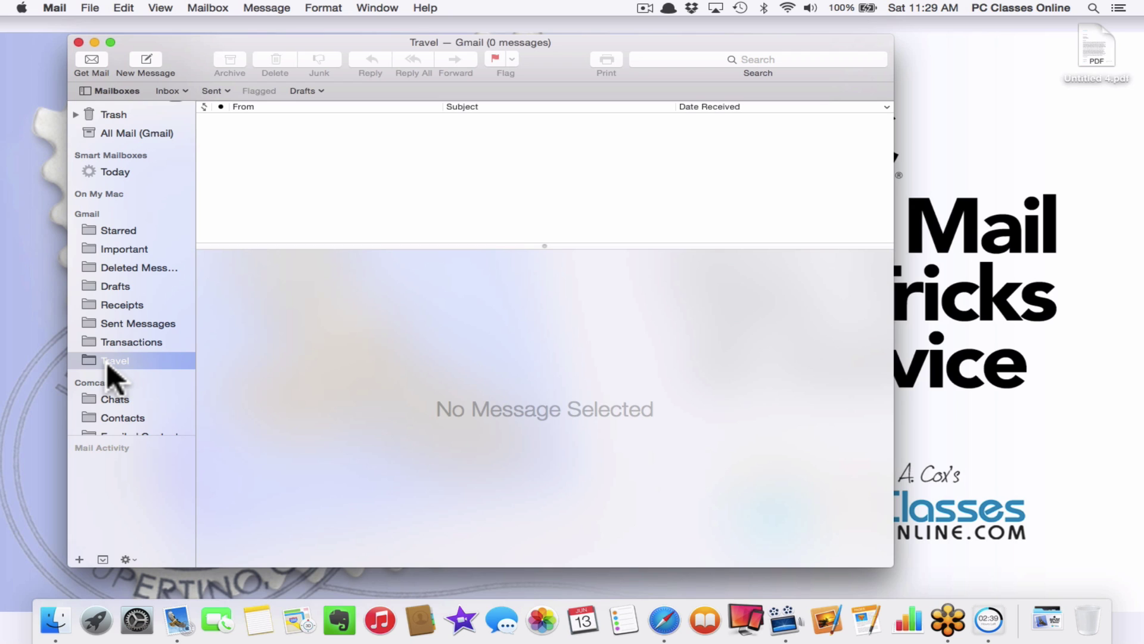
scroll(107, 362, down, 2)
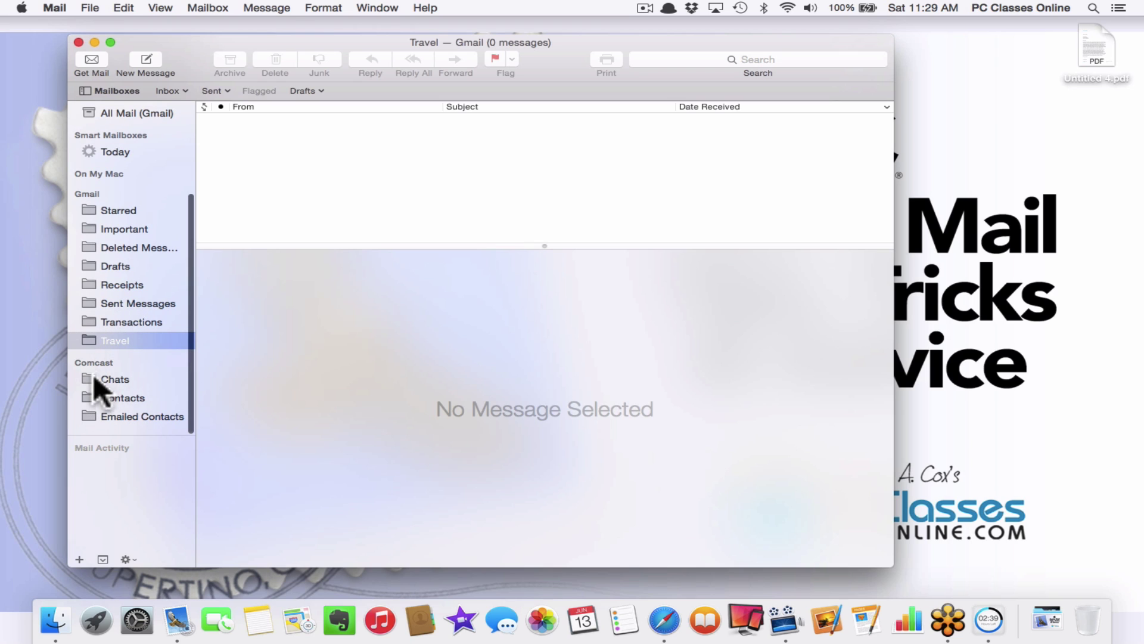
mouse_move(111, 198)
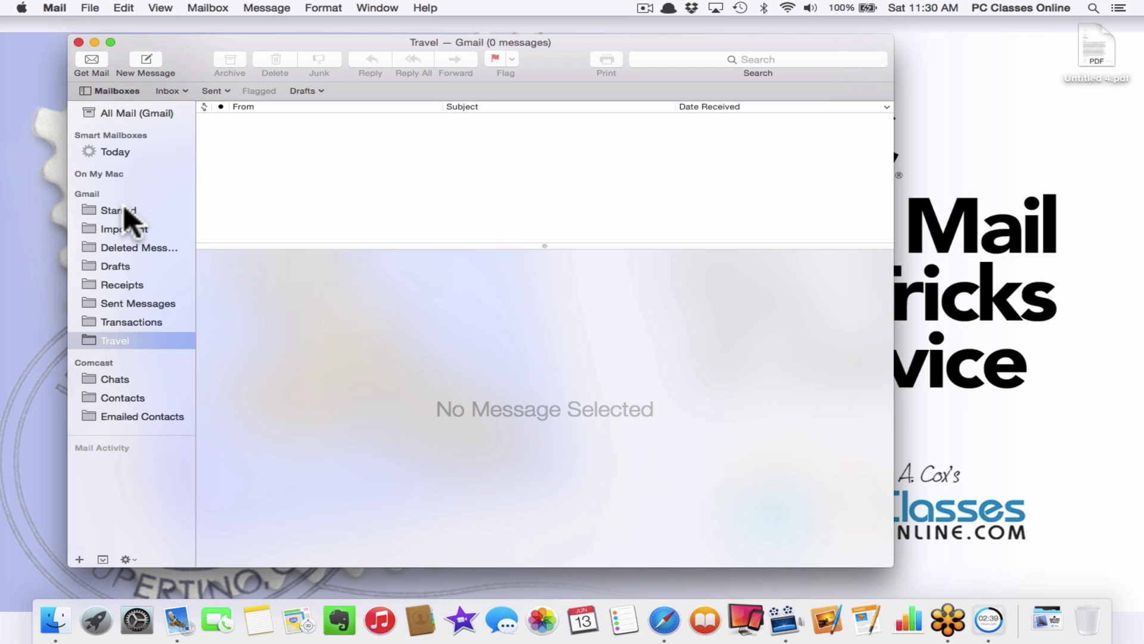
- Go to the Gmail inbox and examine the unsubscribe notice in the footer of the YouTube broadcast message
scroll(124, 205, up, 5)
click(117, 143)
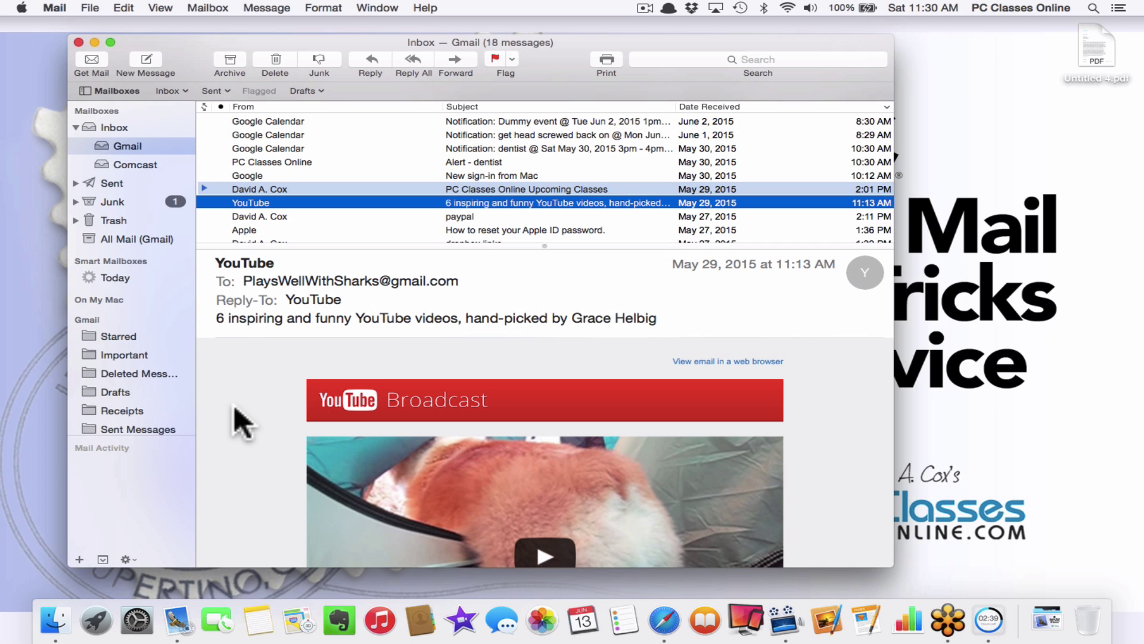
scroll(234, 407, down, 15)
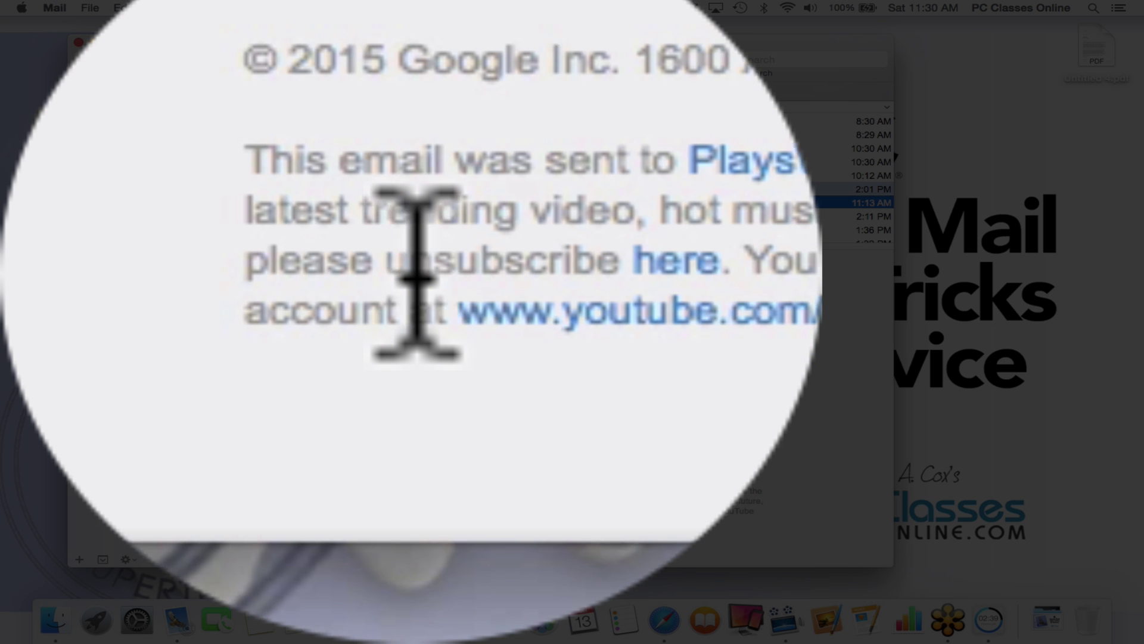
drag(416, 248, 455, 263)
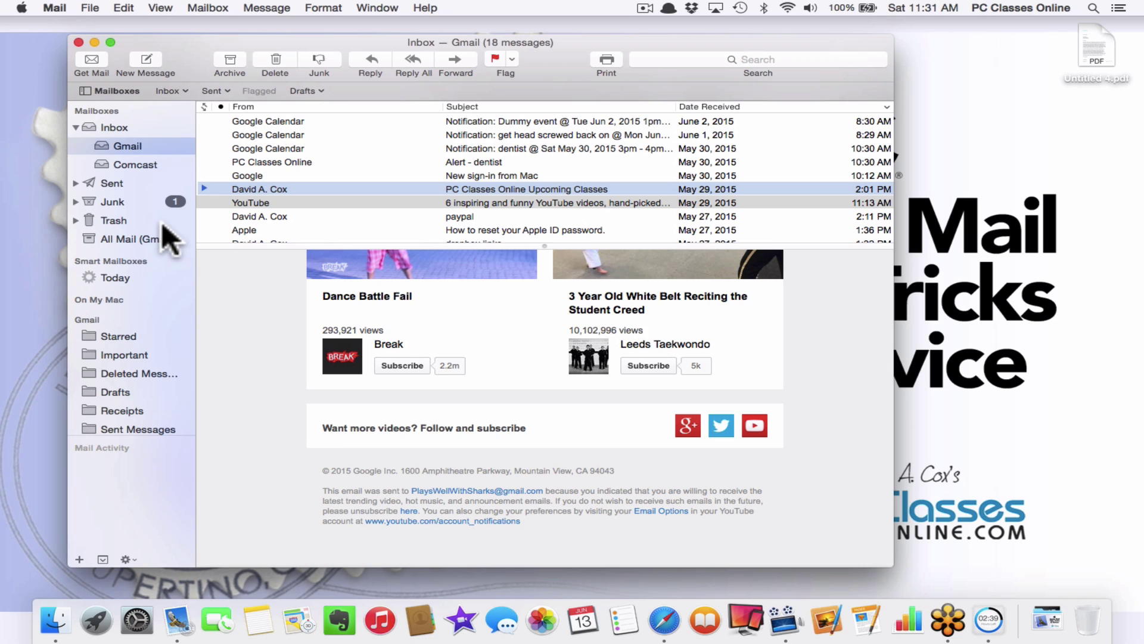
- Review the General and Junk Mail preferences and the Gmail account's information and mailbox behaviors
click(54, 8)
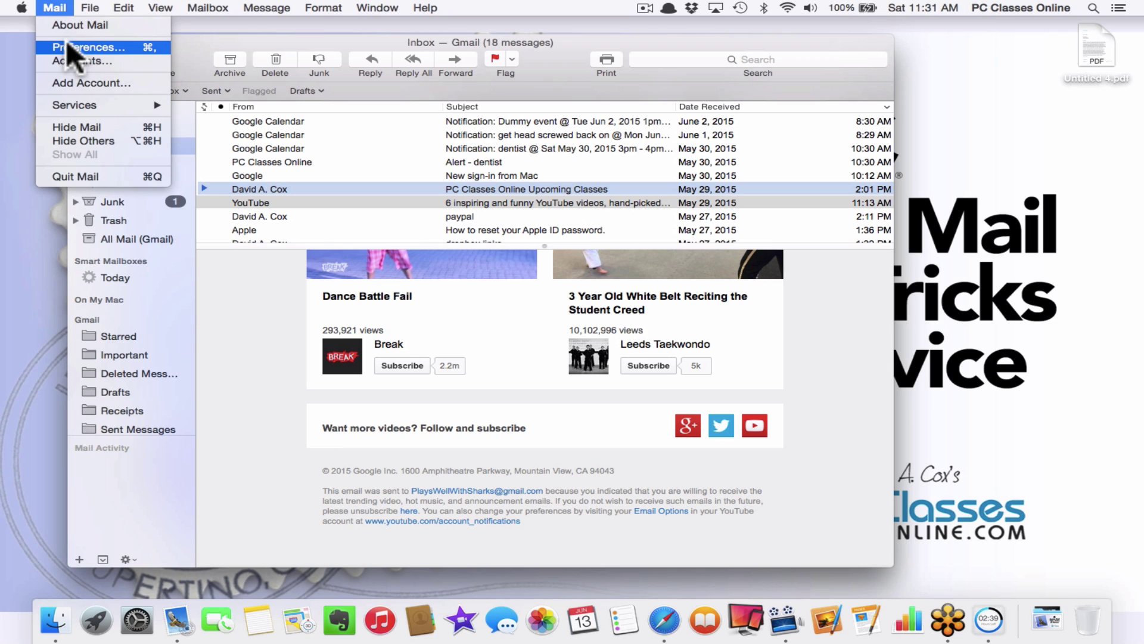
click(66, 42)
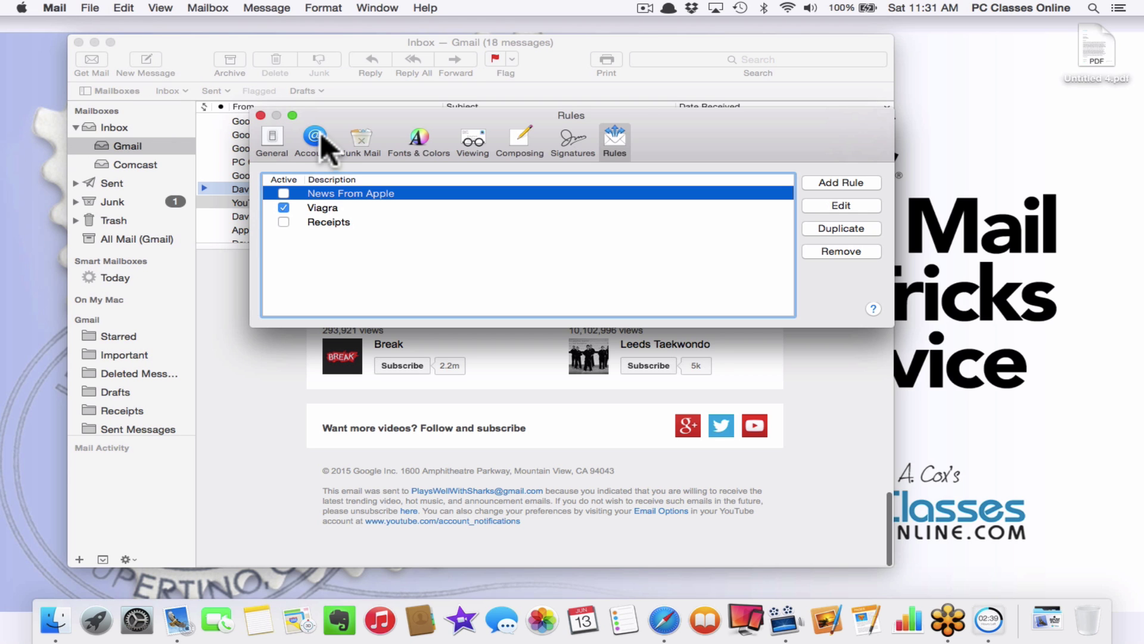
click(279, 139)
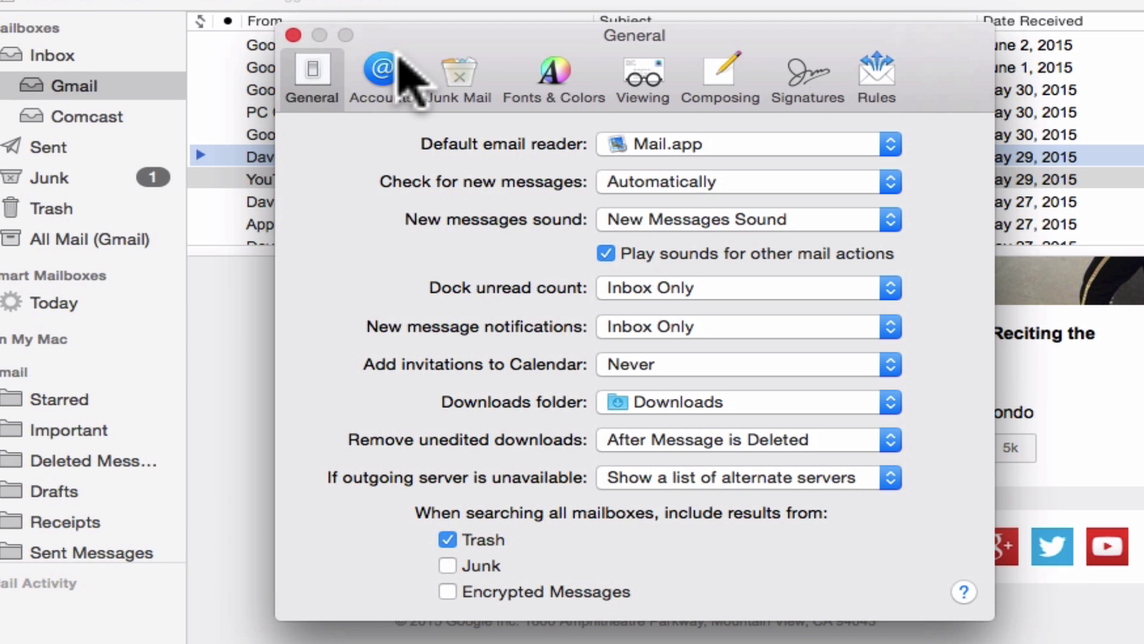
click(456, 75)
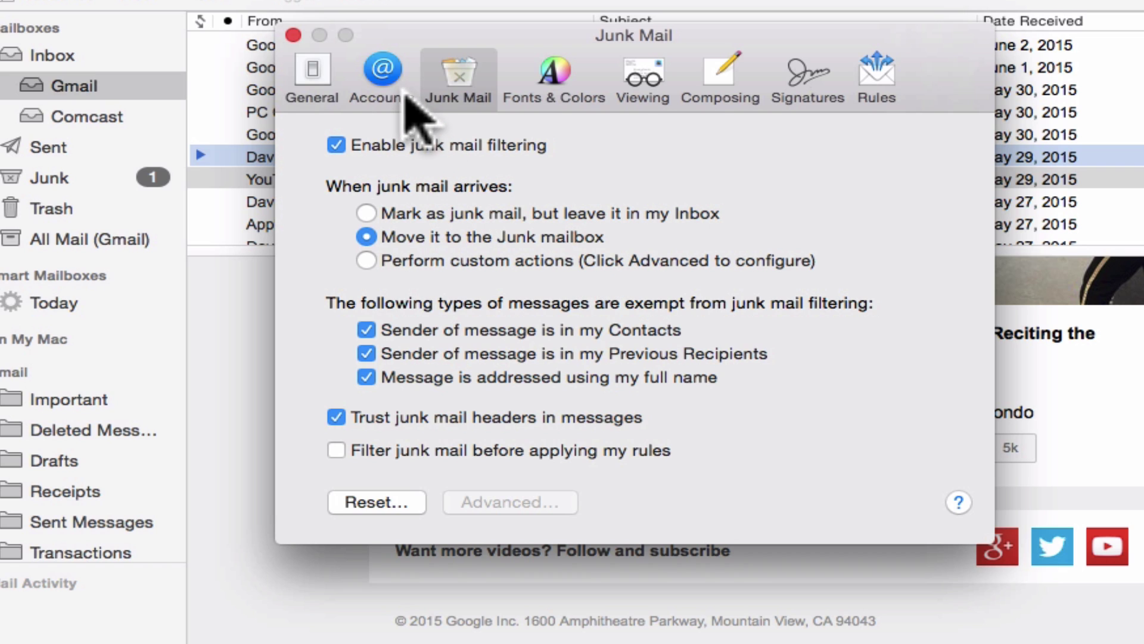
click(387, 67)
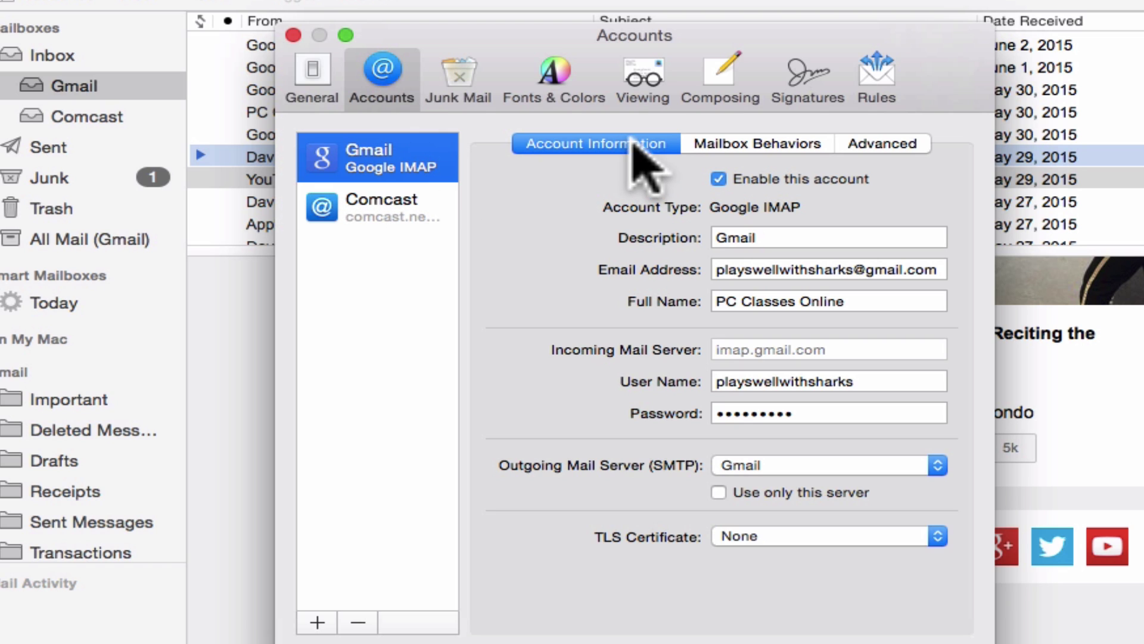
click(734, 143)
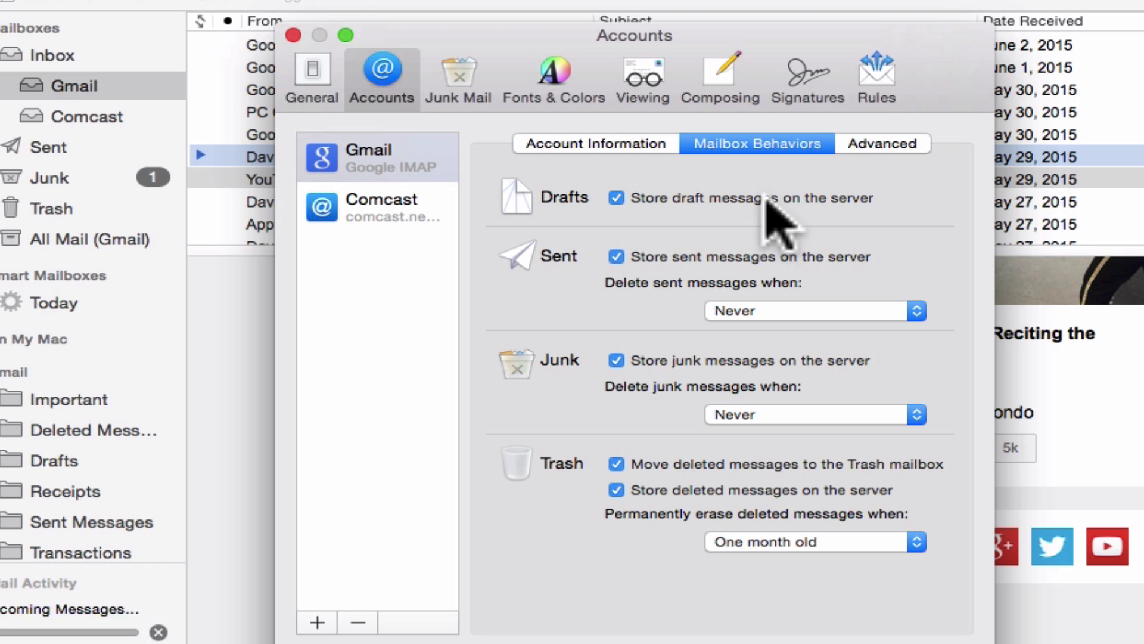
- Set the Gmail account to never erase deleted messages and to delete junk messages when one month old, and save the account changes
click(794, 545)
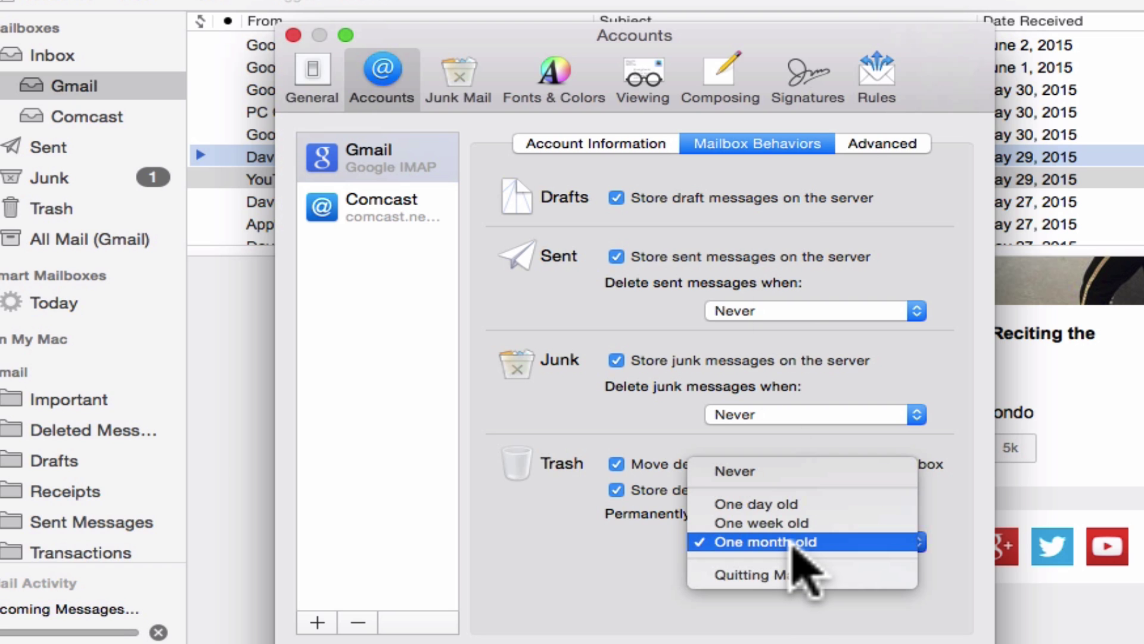
click(793, 471)
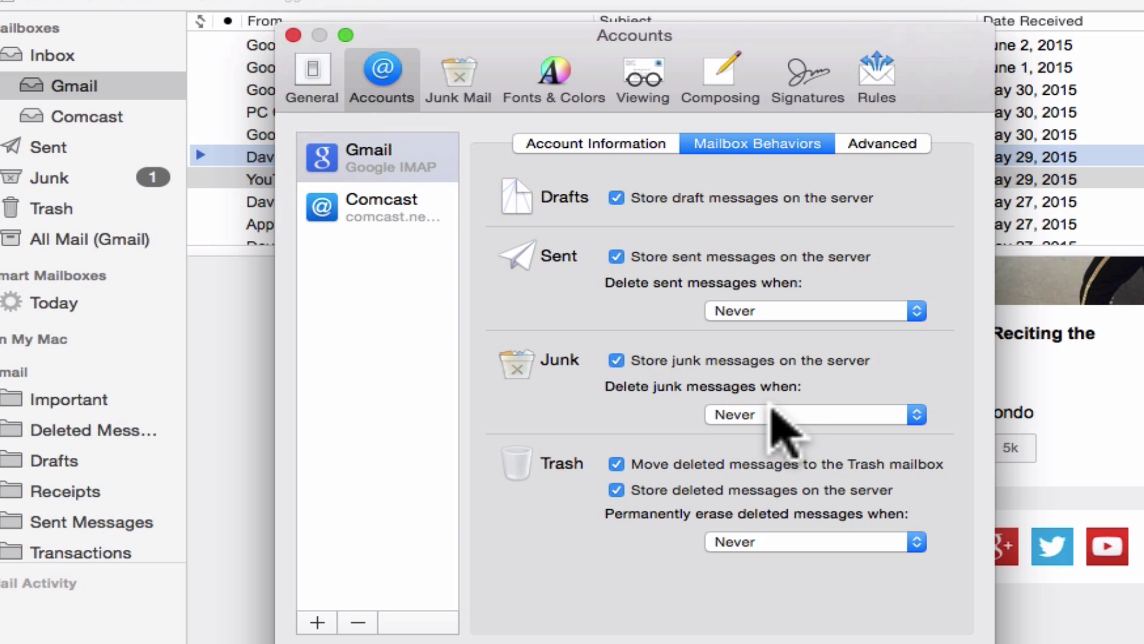
click(741, 414)
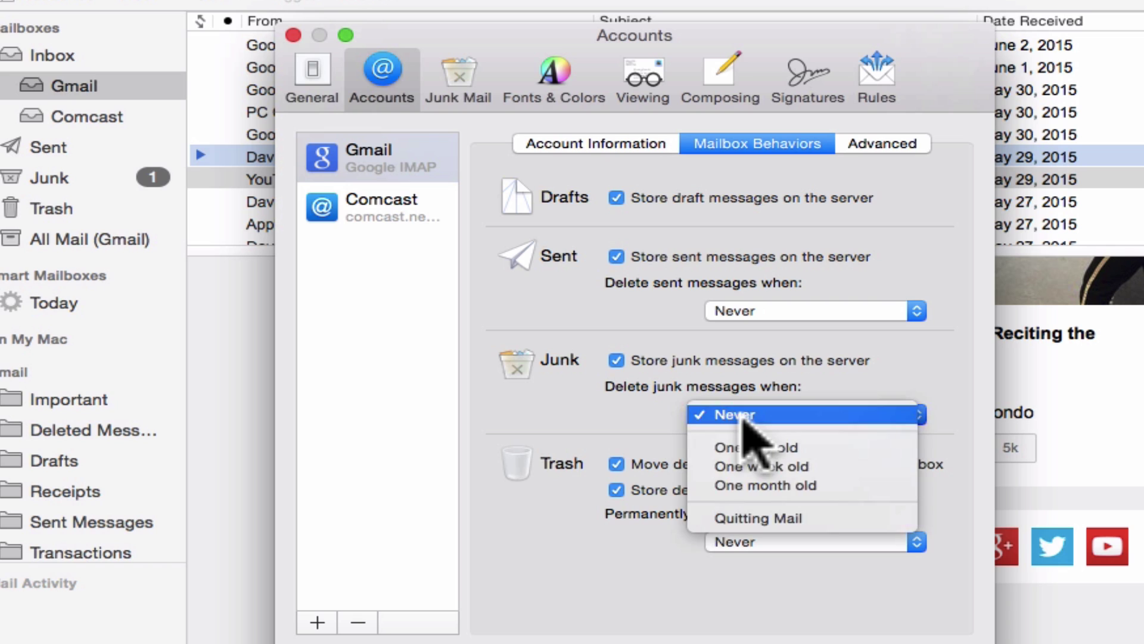
click(824, 483)
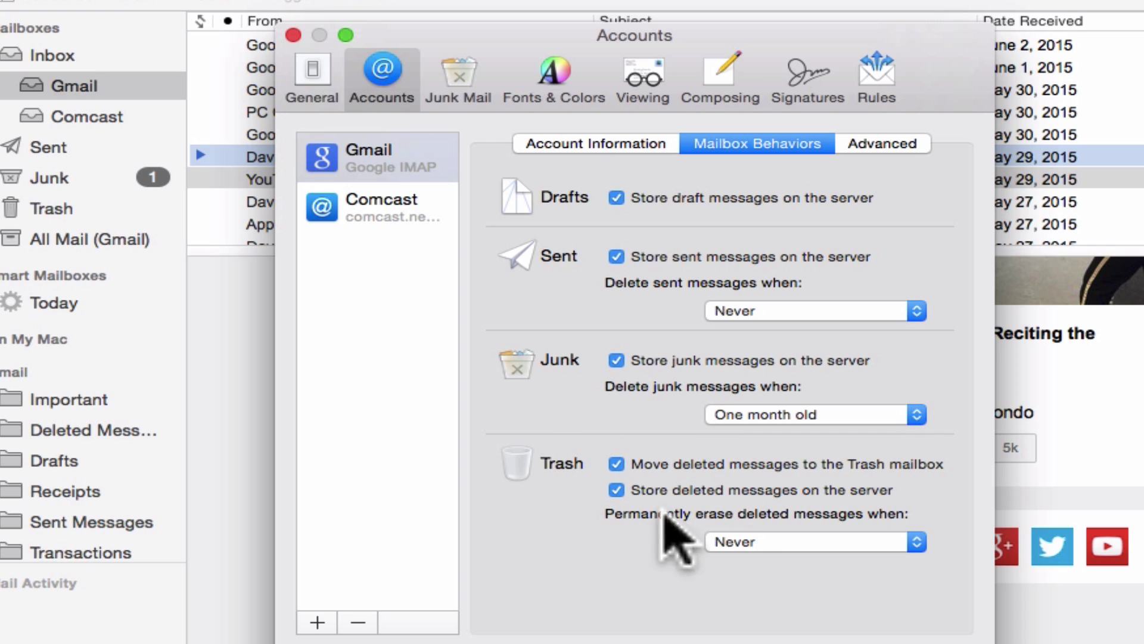
click(783, 541)
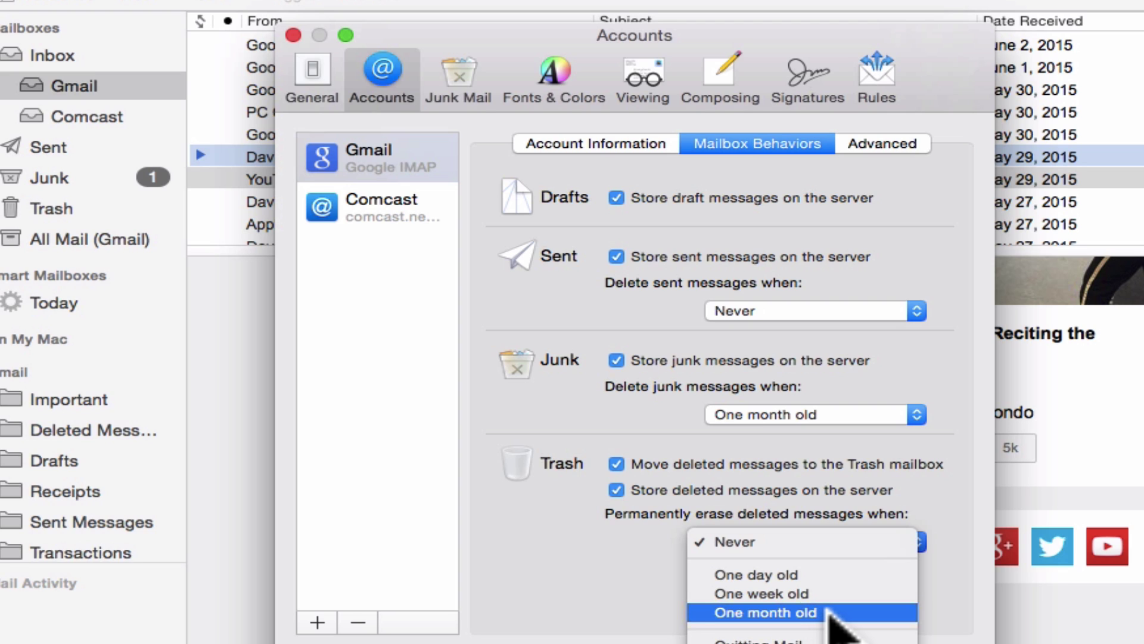
click(604, 562)
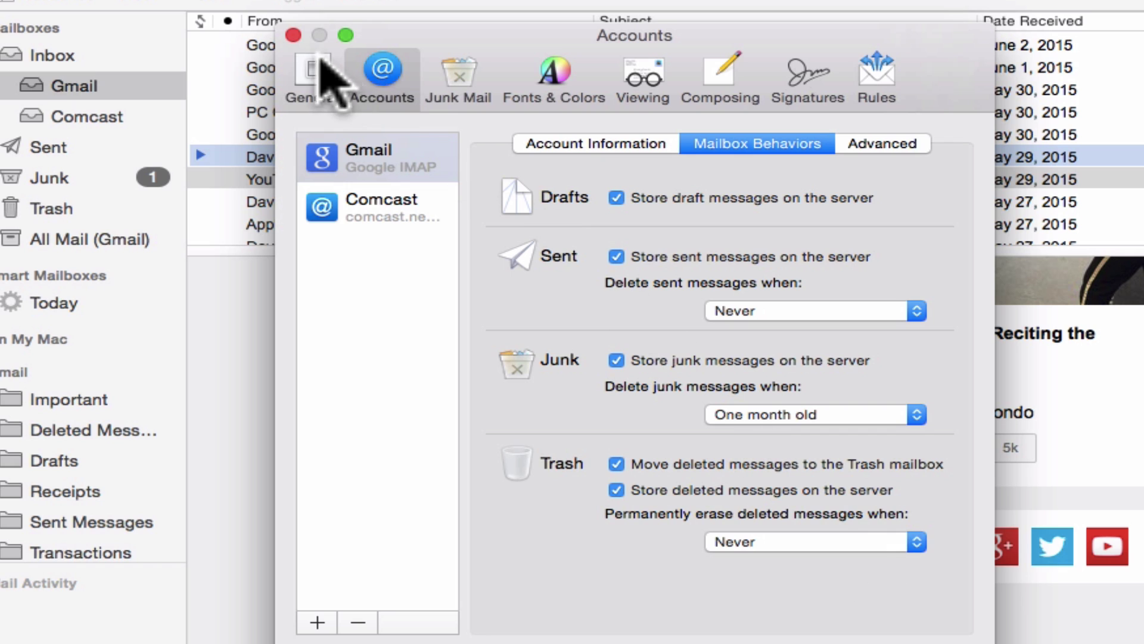
click(294, 35)
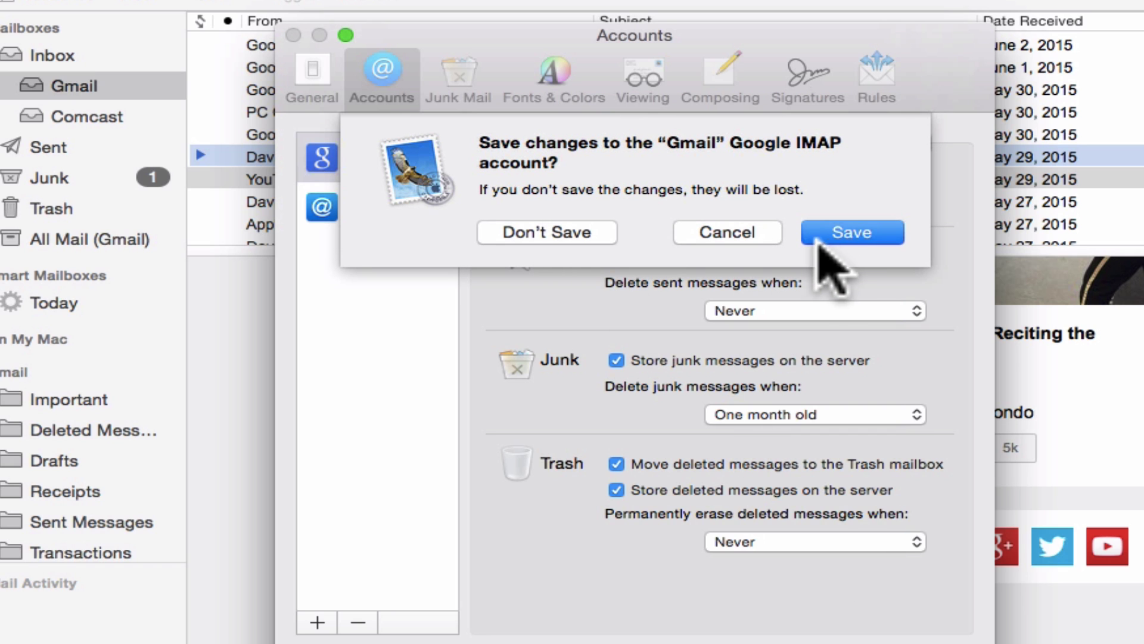
click(815, 233)
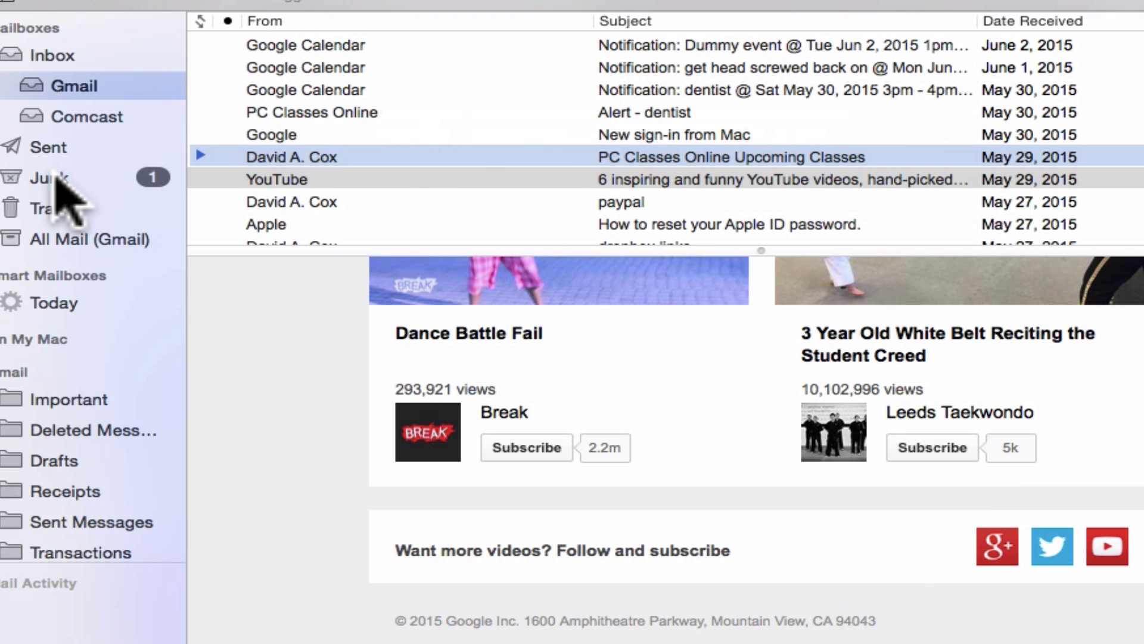
- View the Junk mailbox and its Prezi message, and check the account inboxes listed under Inbox
click(57, 176)
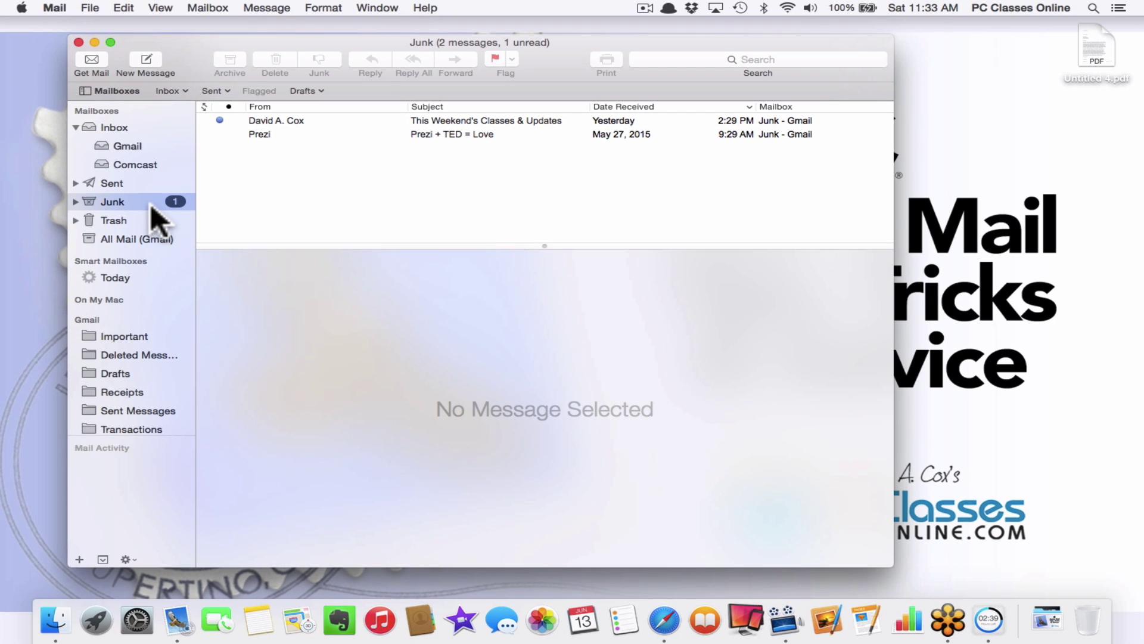
click(273, 134)
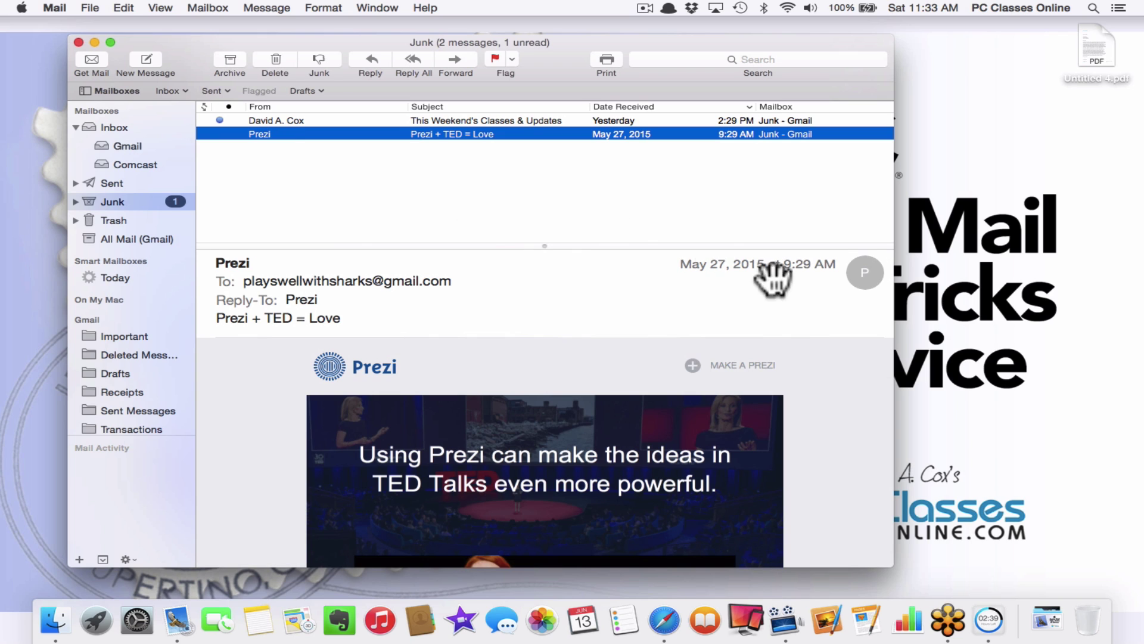
mouse_move(718, 256)
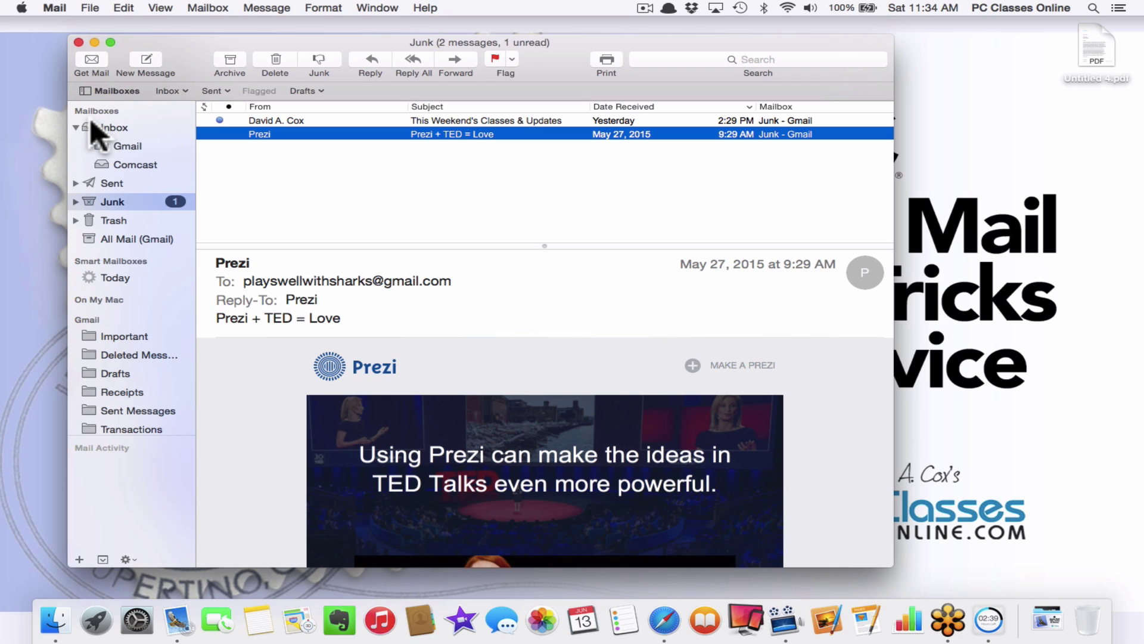
click(73, 125)
click(74, 125)
- Move the "This Weekend's Classes & Updates" message from Junk to the Gmail inbox and go to that inbox
click(363, 116)
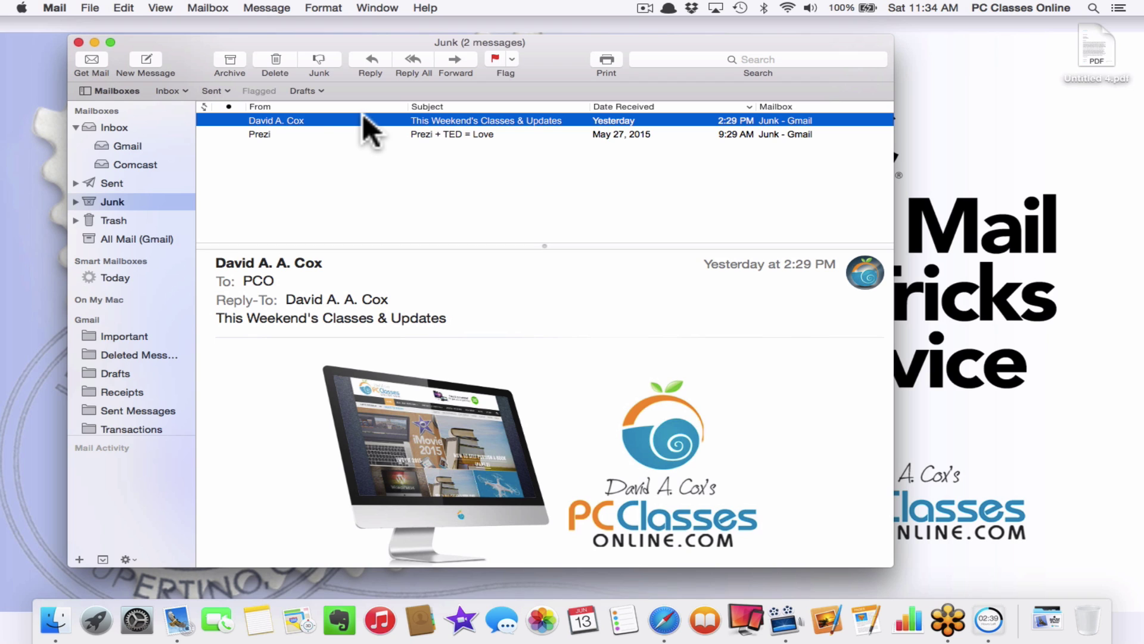
drag(357, 122, 155, 146)
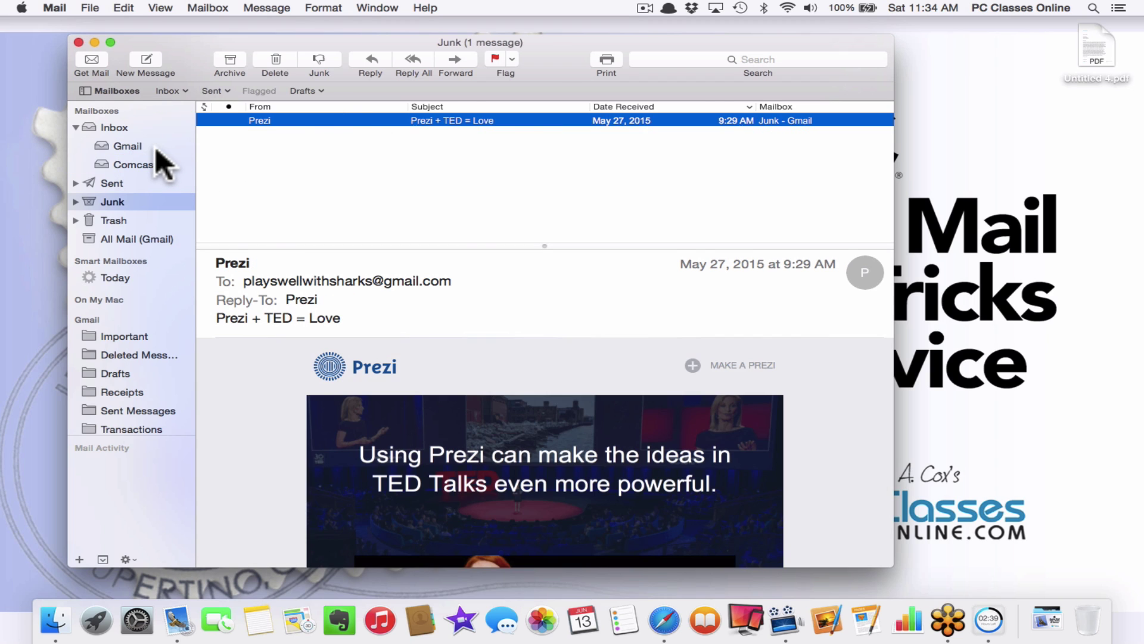
click(155, 146)
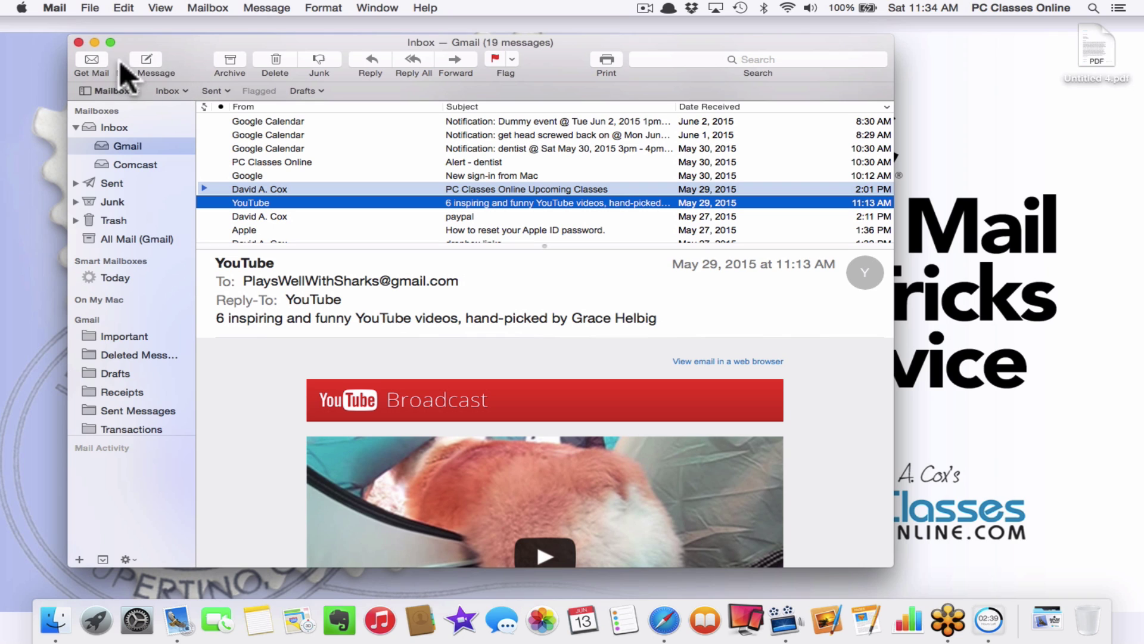
- Start a new message, hide its toolbar, and show the toolbar again as Icon and Text
click(151, 55)
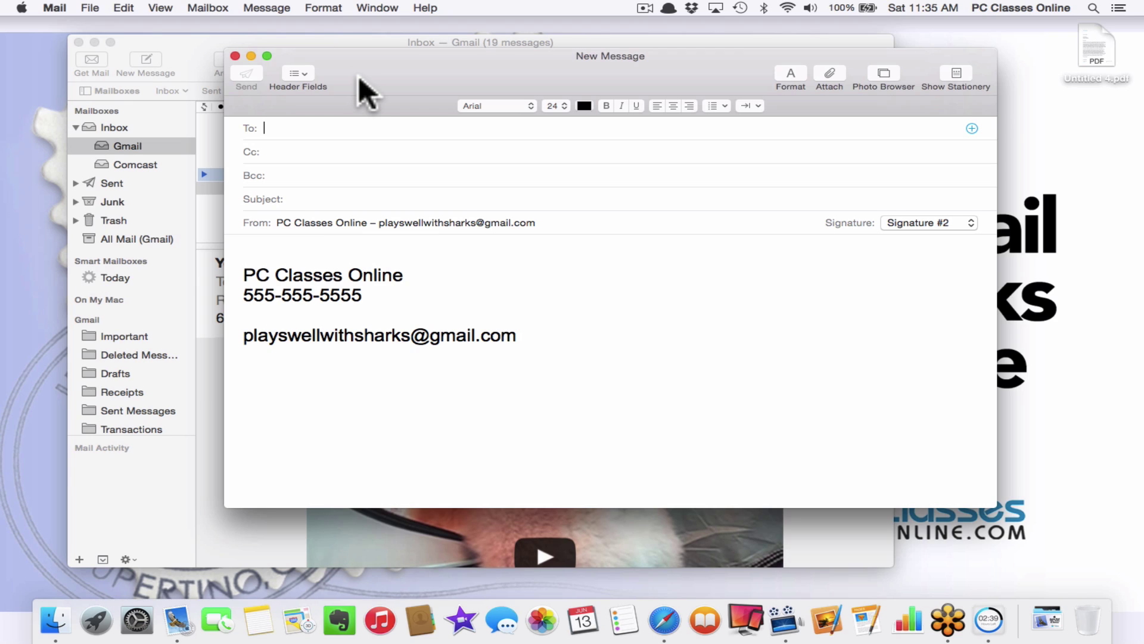
right_click(434, 76)
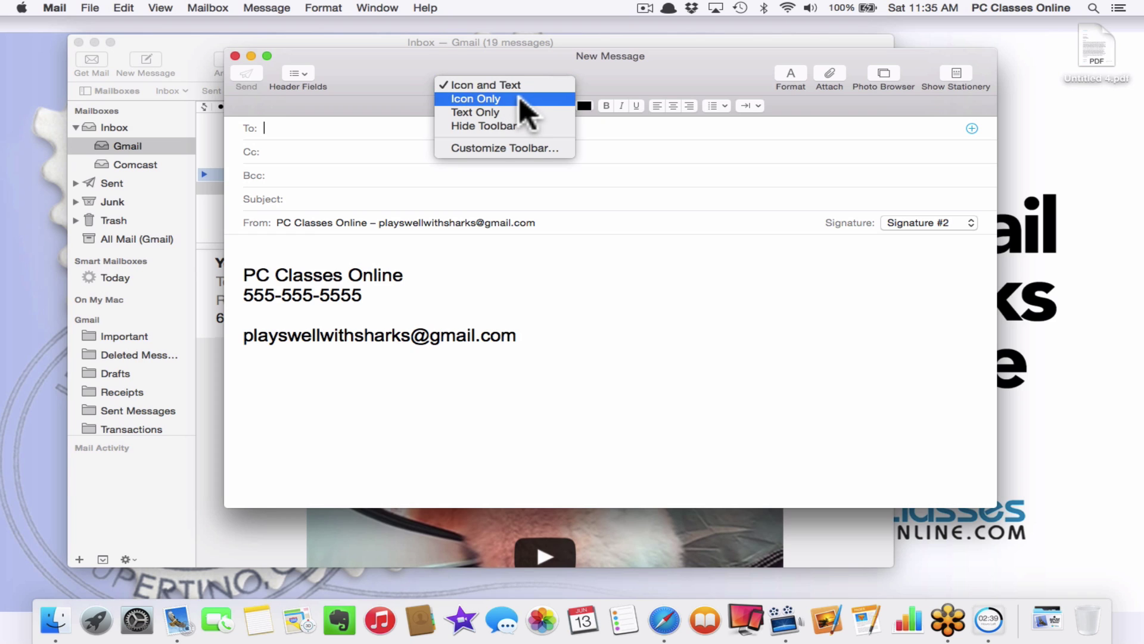
click(517, 128)
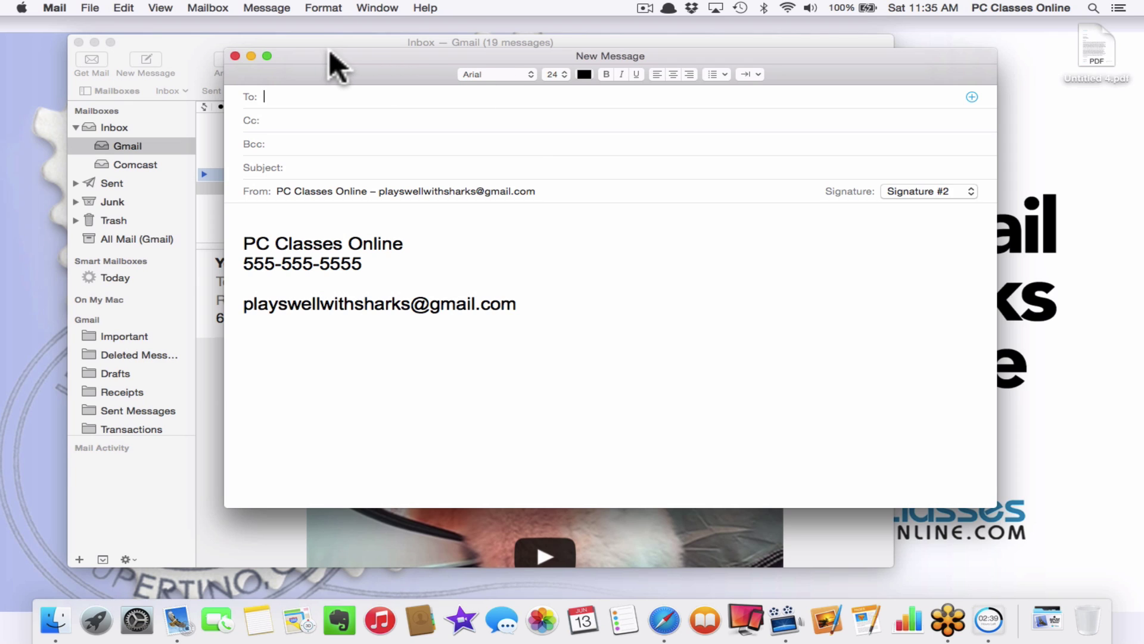
right_click(394, 56)
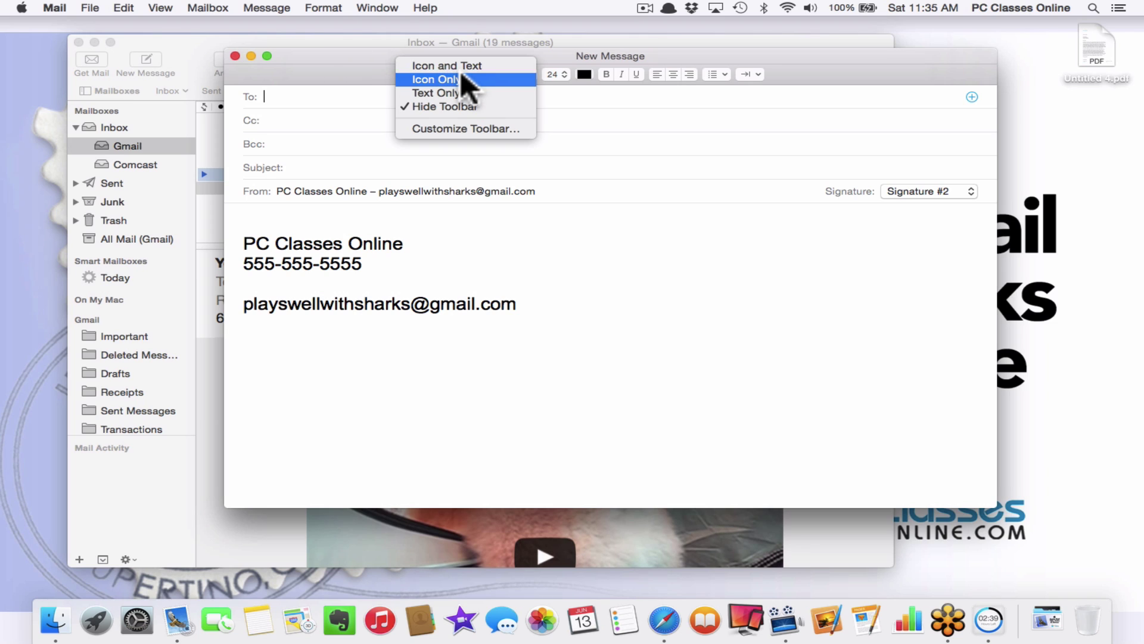
click(481, 66)
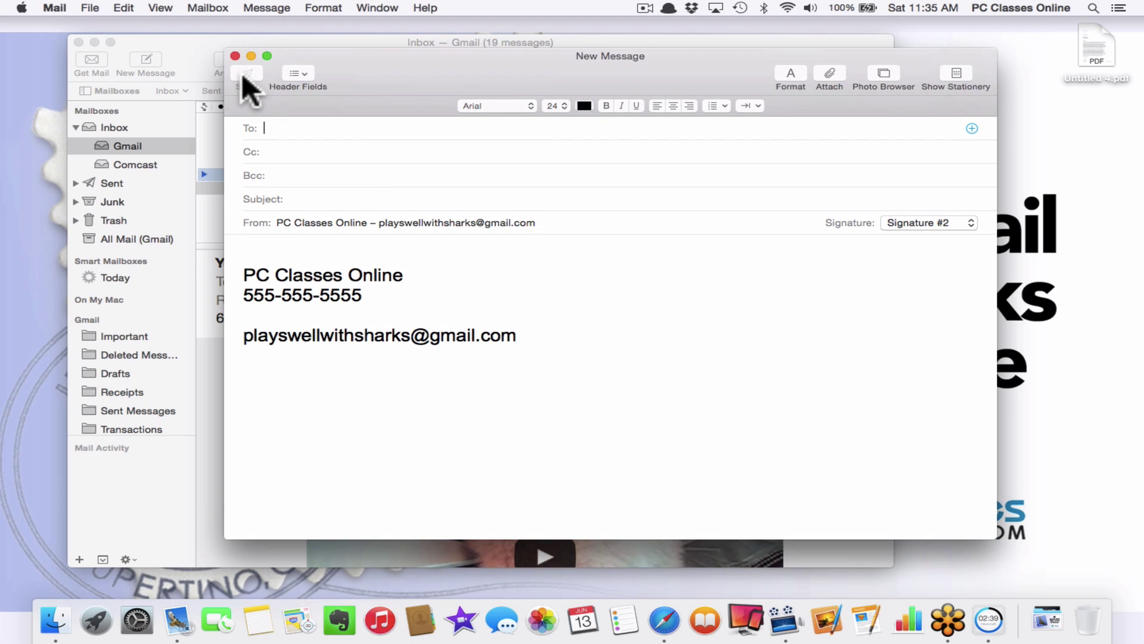
- Add the Print item at the end of the new message toolbar and close the message
right_click(402, 67)
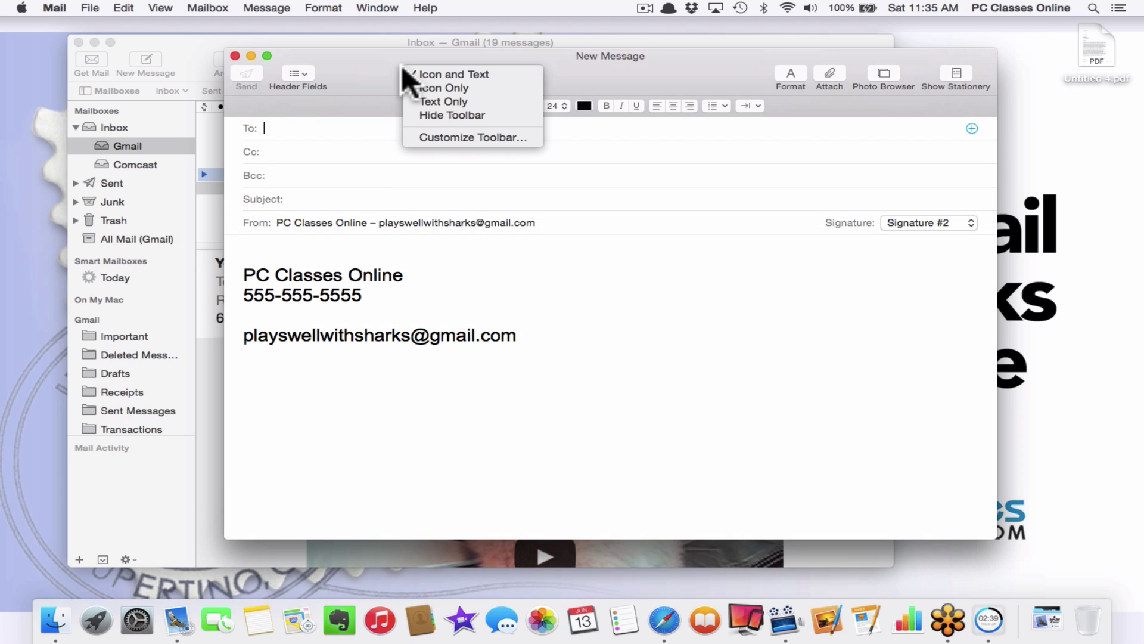
click(471, 137)
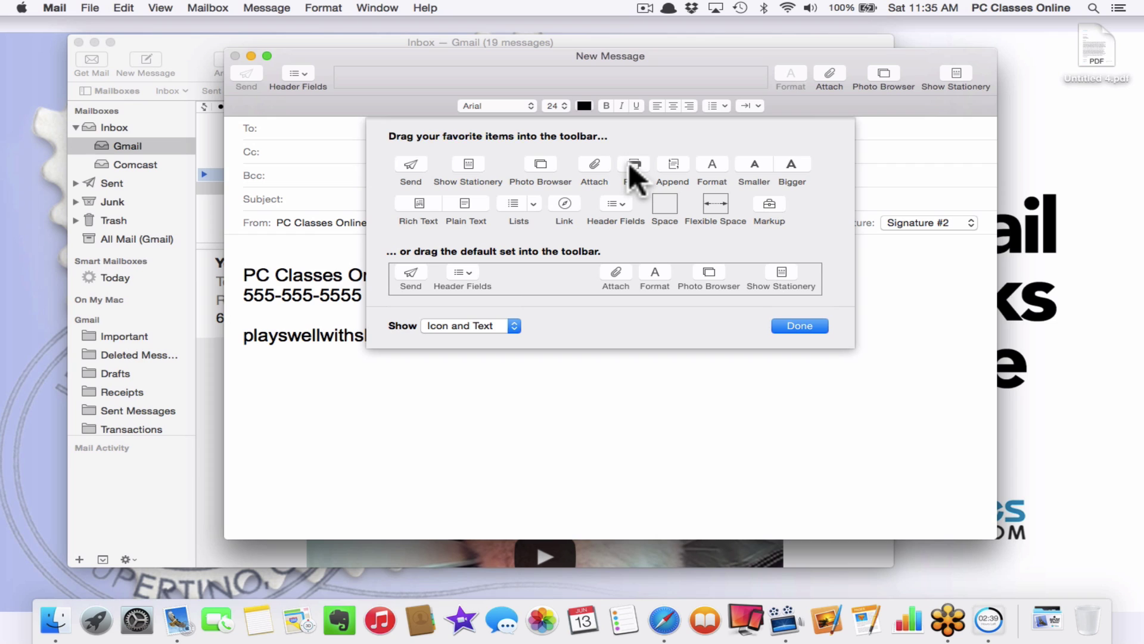
drag(636, 173, 970, 81)
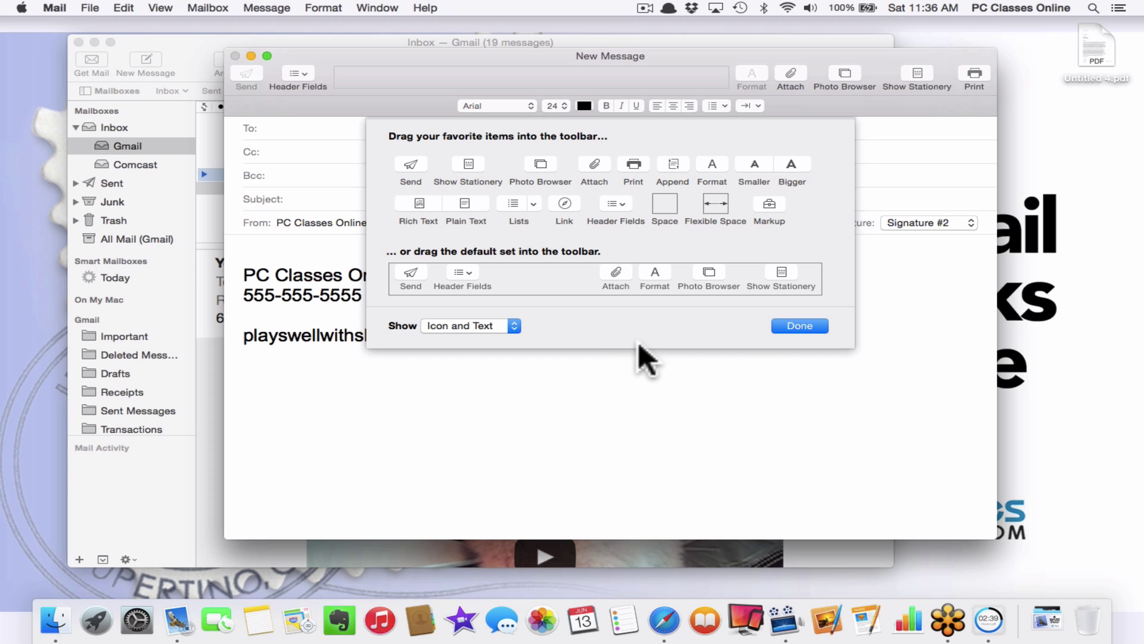
click(776, 328)
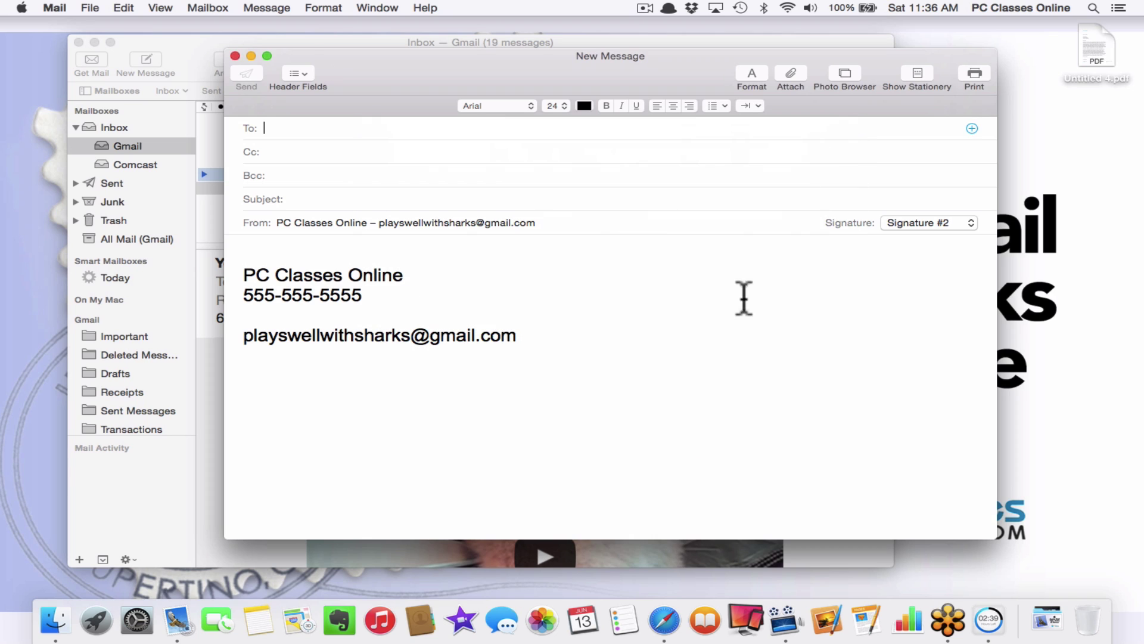
click(235, 56)
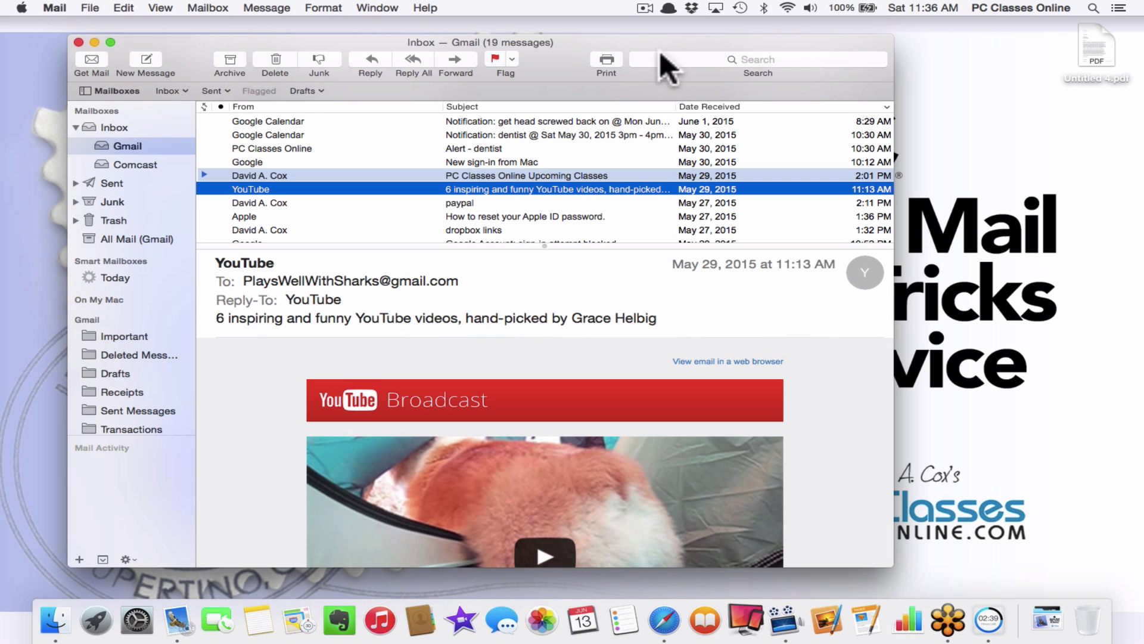
- Review the items available for customizing the main mail window's toolbar, leaving the toolbar as it is
right_click(558, 56)
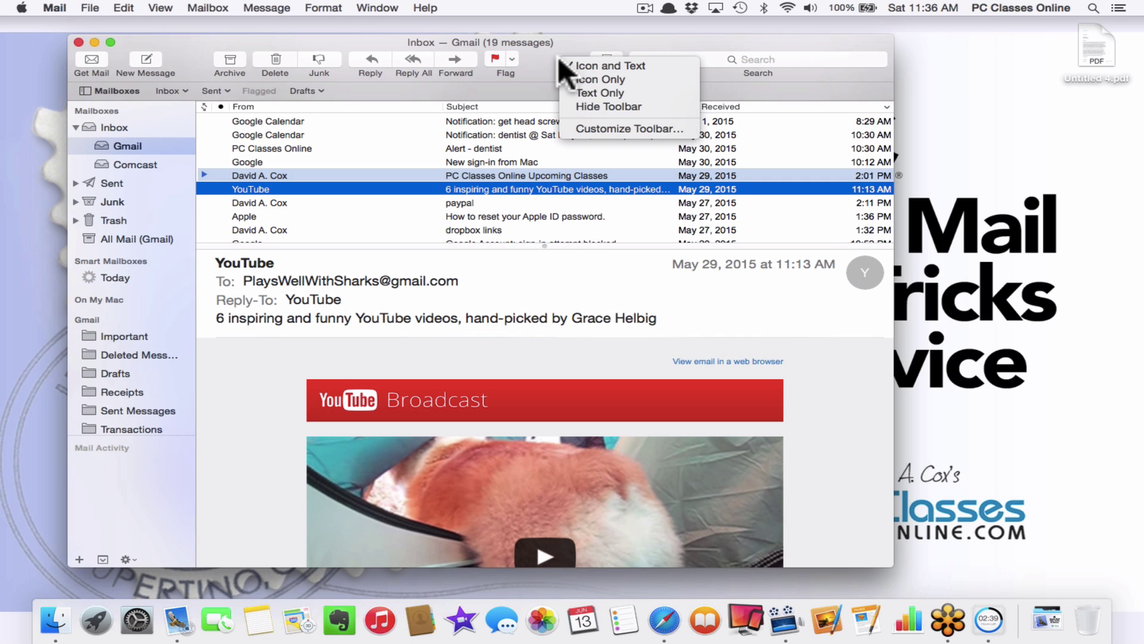
click(571, 127)
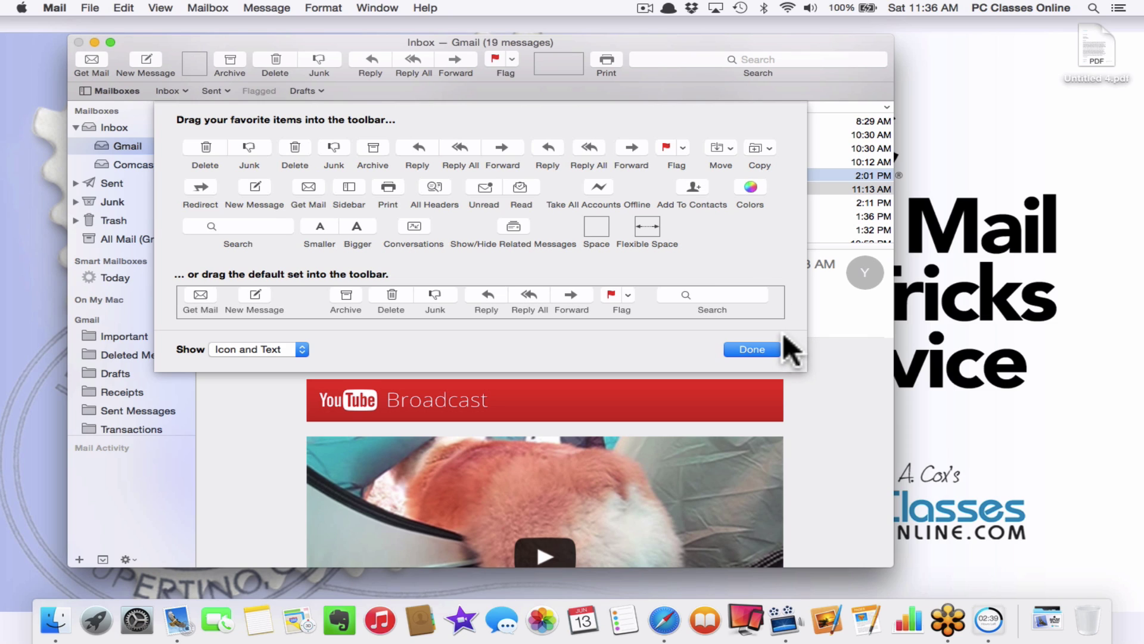
click(761, 350)
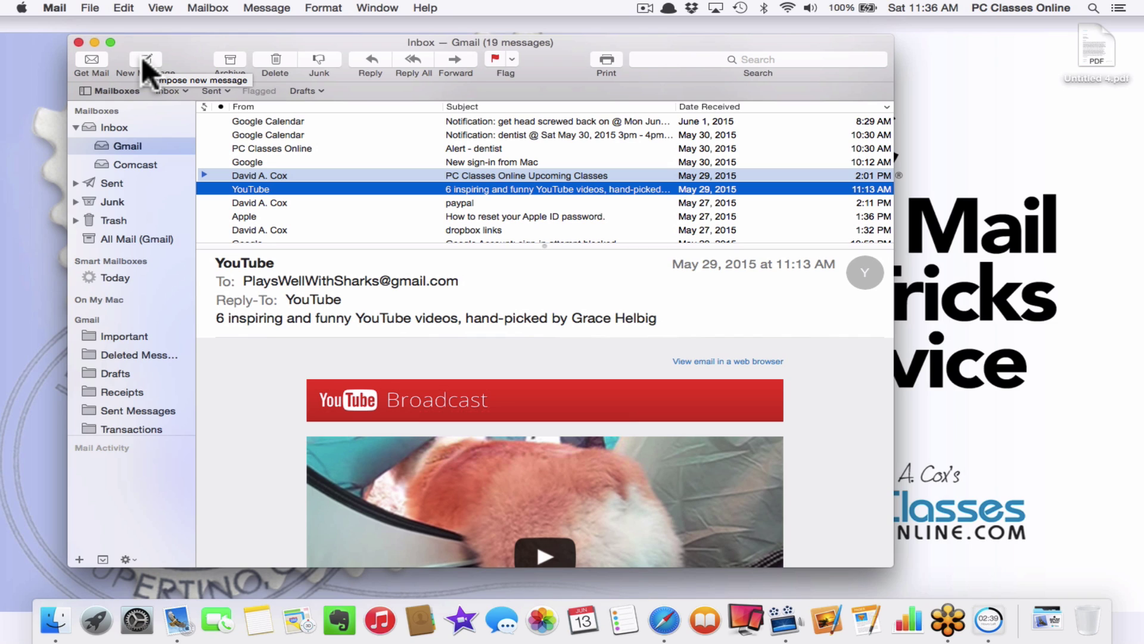
- Switch to System Preferences and open the Dictation & Speech settings
click(21, 9)
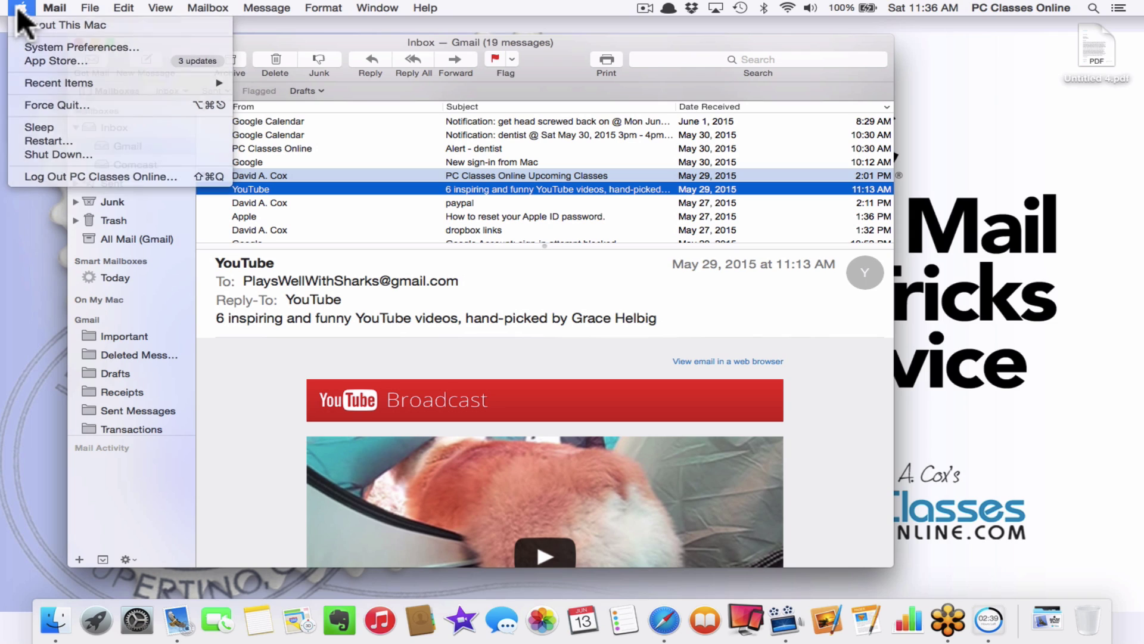
click(19, 8)
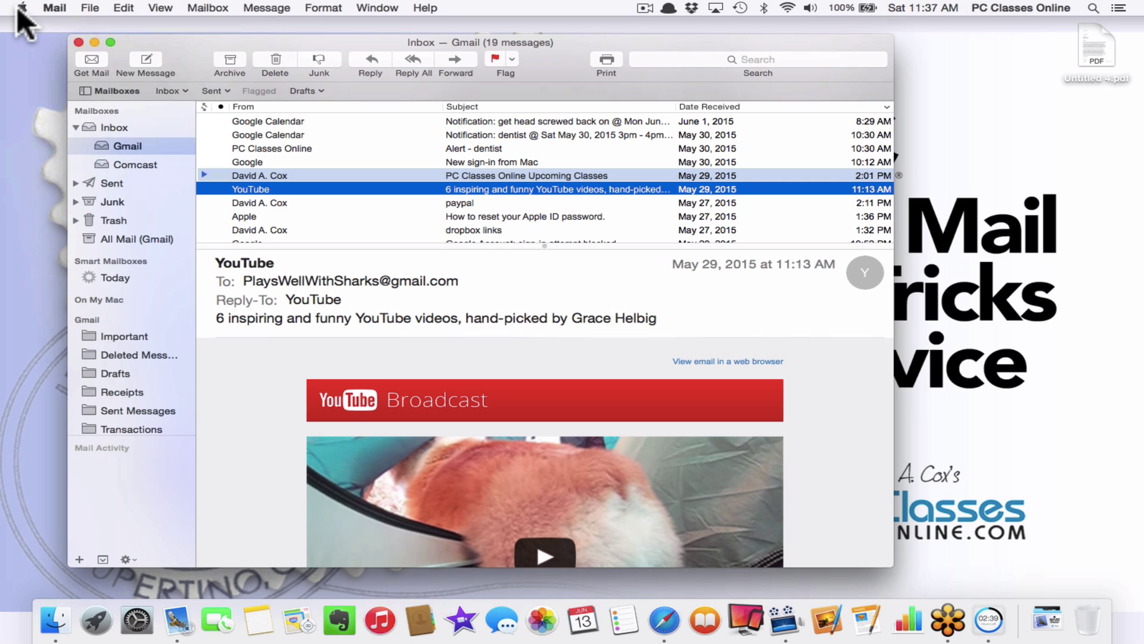
click(21, 8)
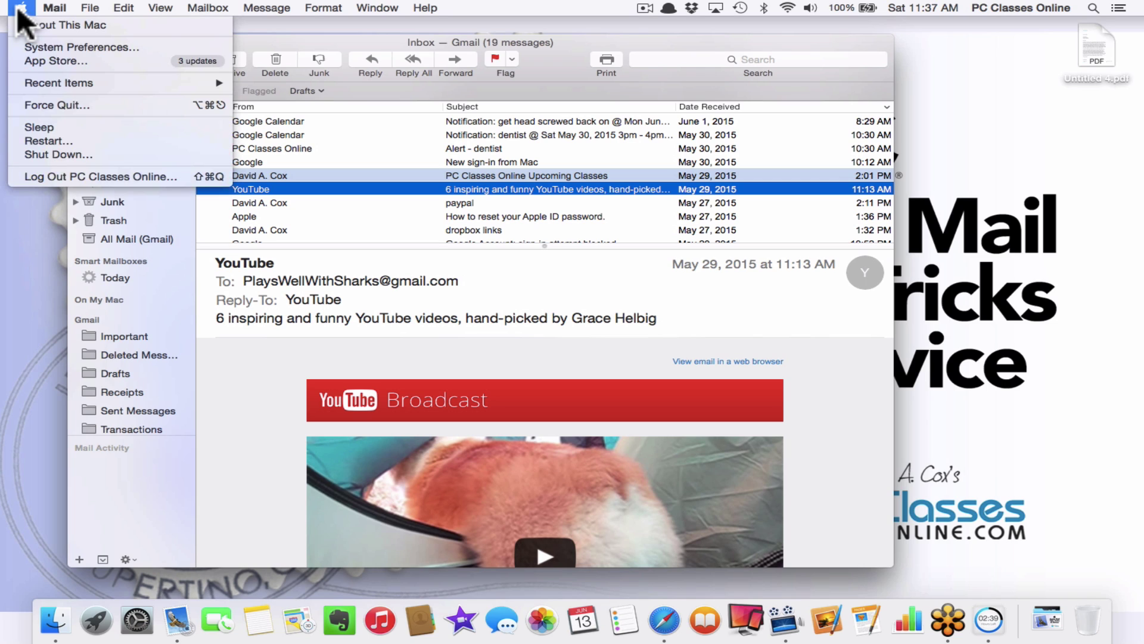
click(17, 47)
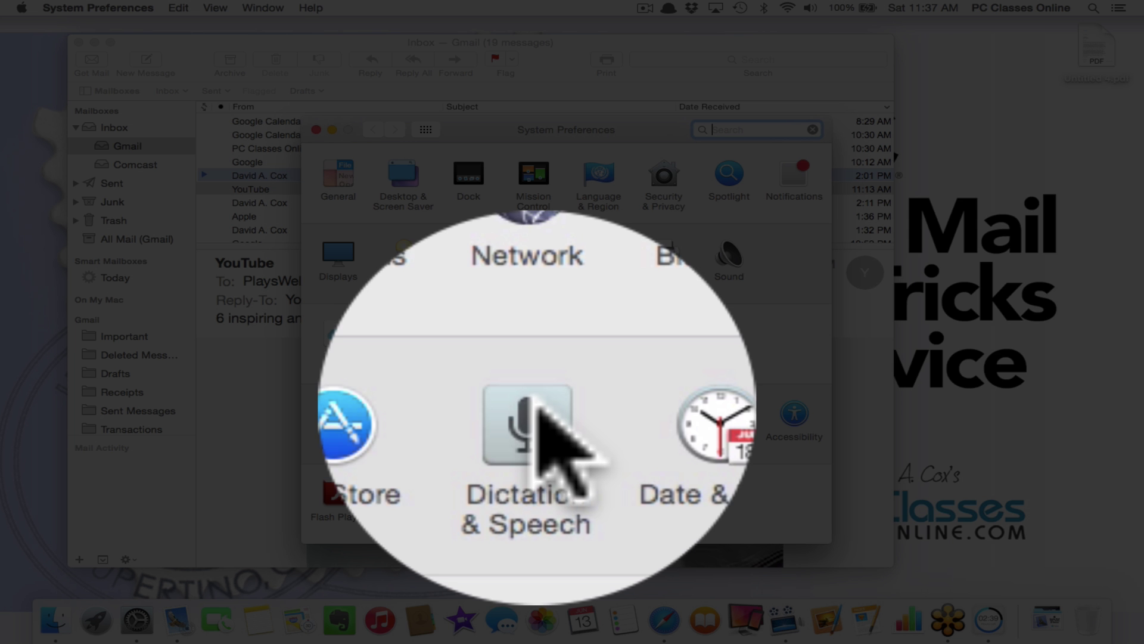
click(532, 407)
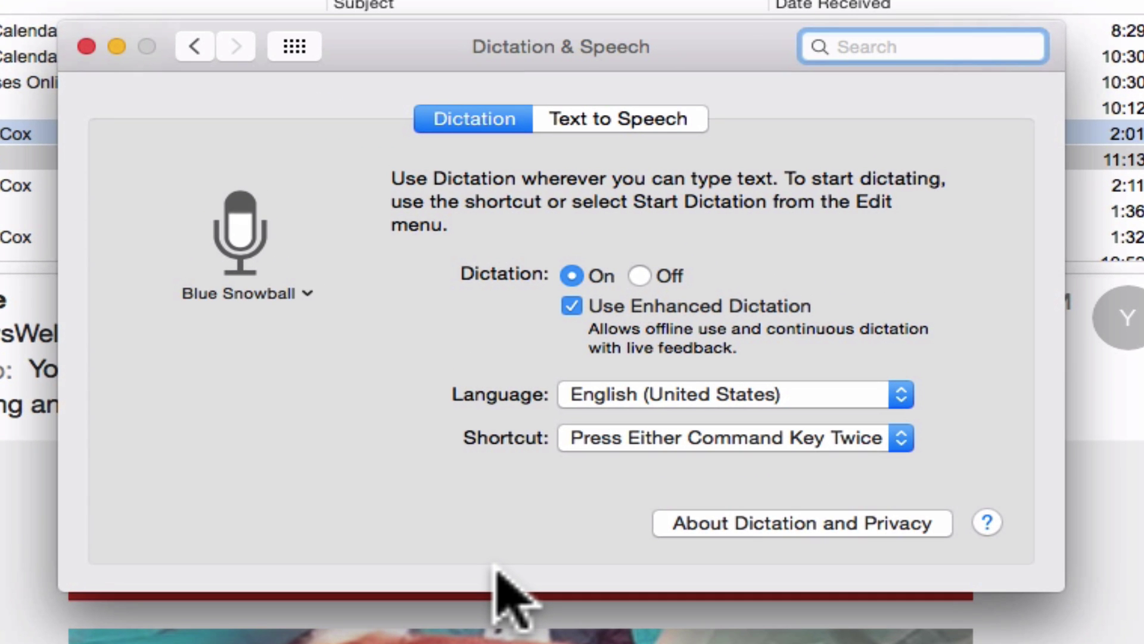
- Review the Enhanced Dictation setting and the dictation shortcut choices, keeping Press Either Command Key Twice
click(571, 306)
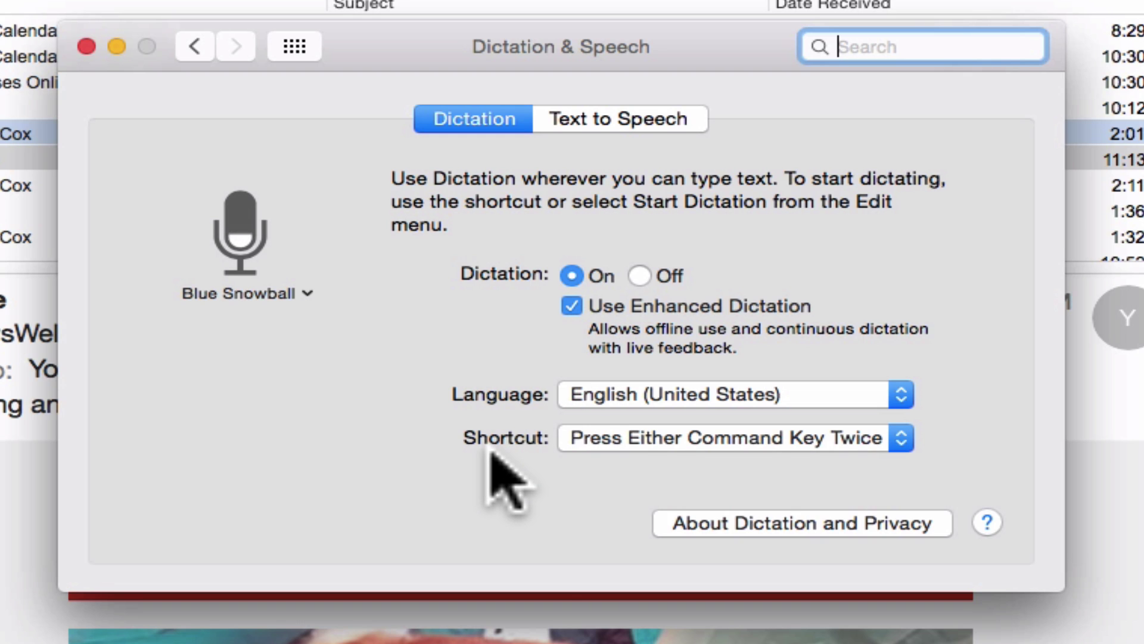
click(691, 447)
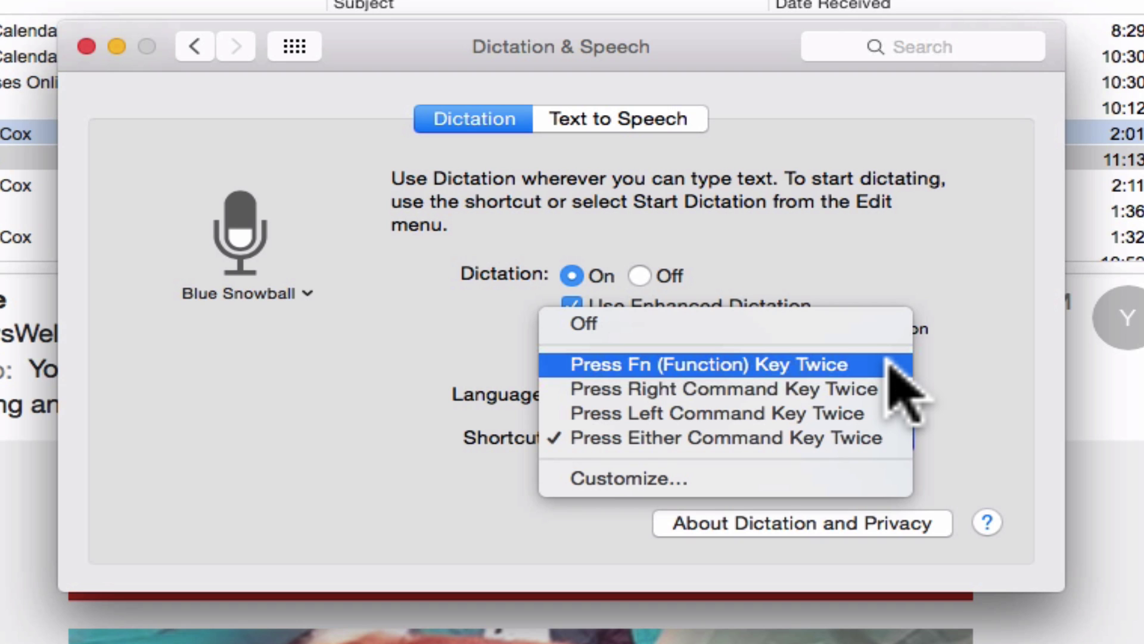
click(749, 440)
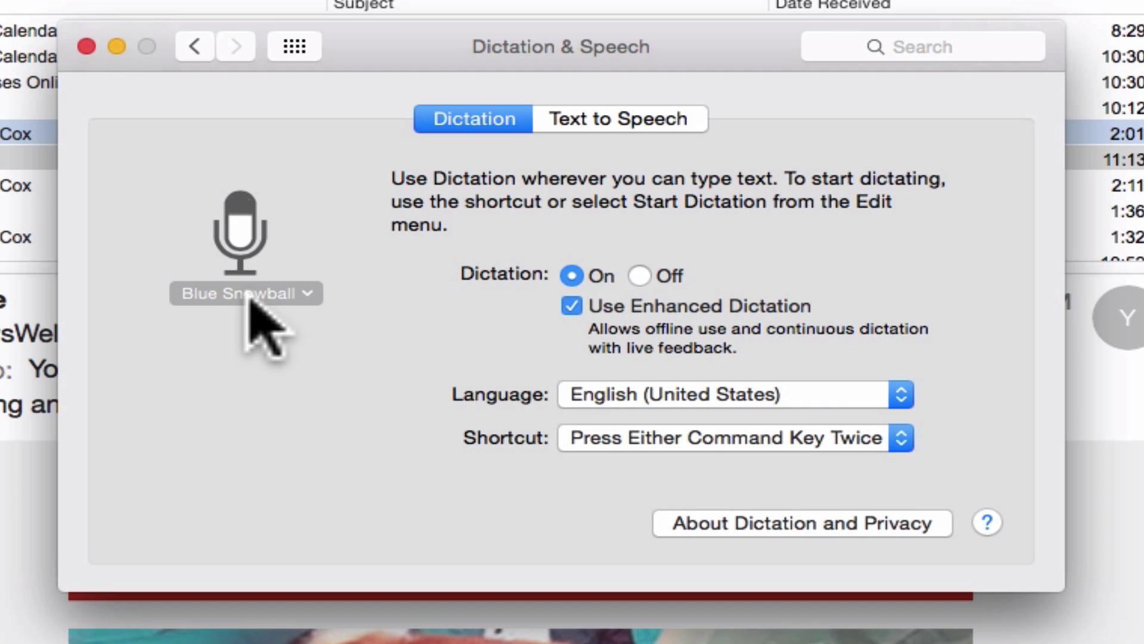
- Close the dictation settings and start a new message with three extra blank lines above the signature
click(87, 47)
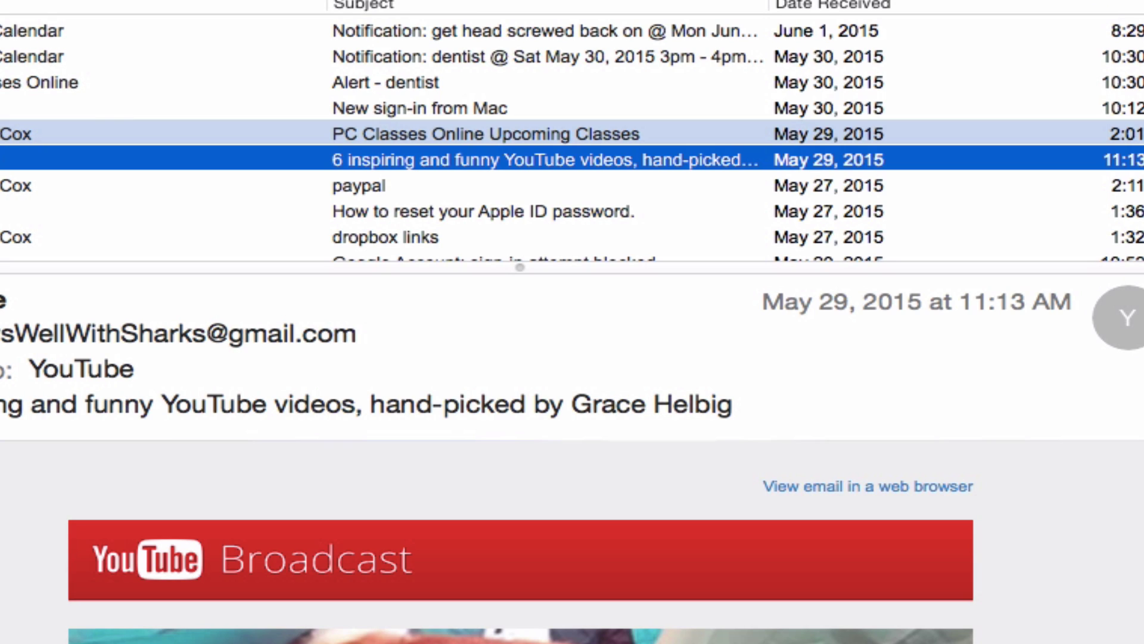
key(super+n)
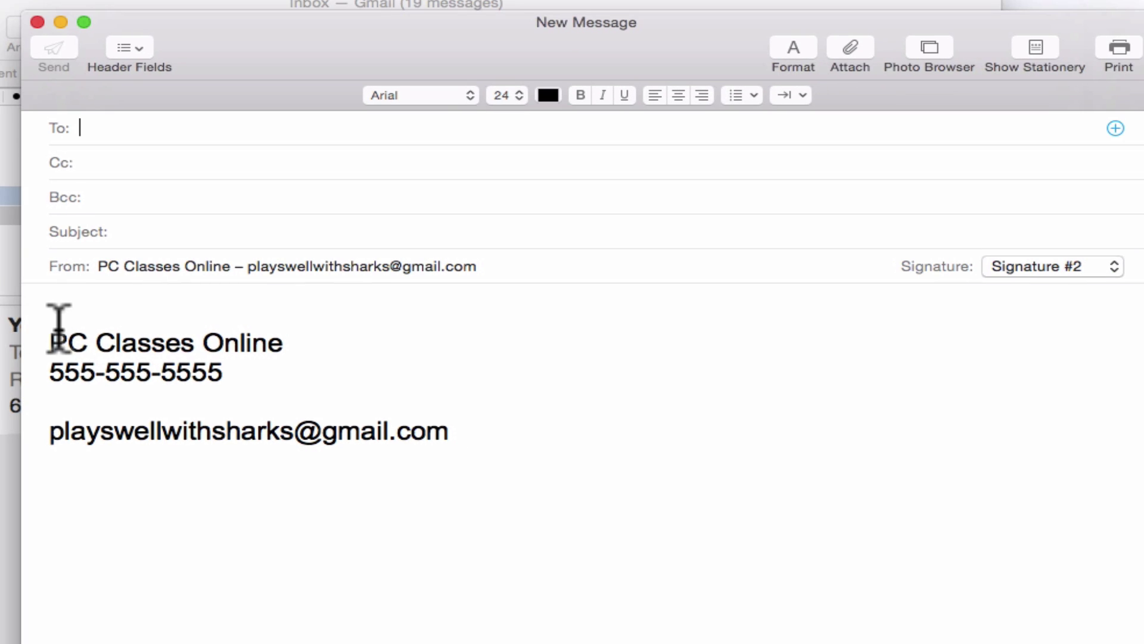
click(56, 296)
key(Return)
key(Return)
key(Return)
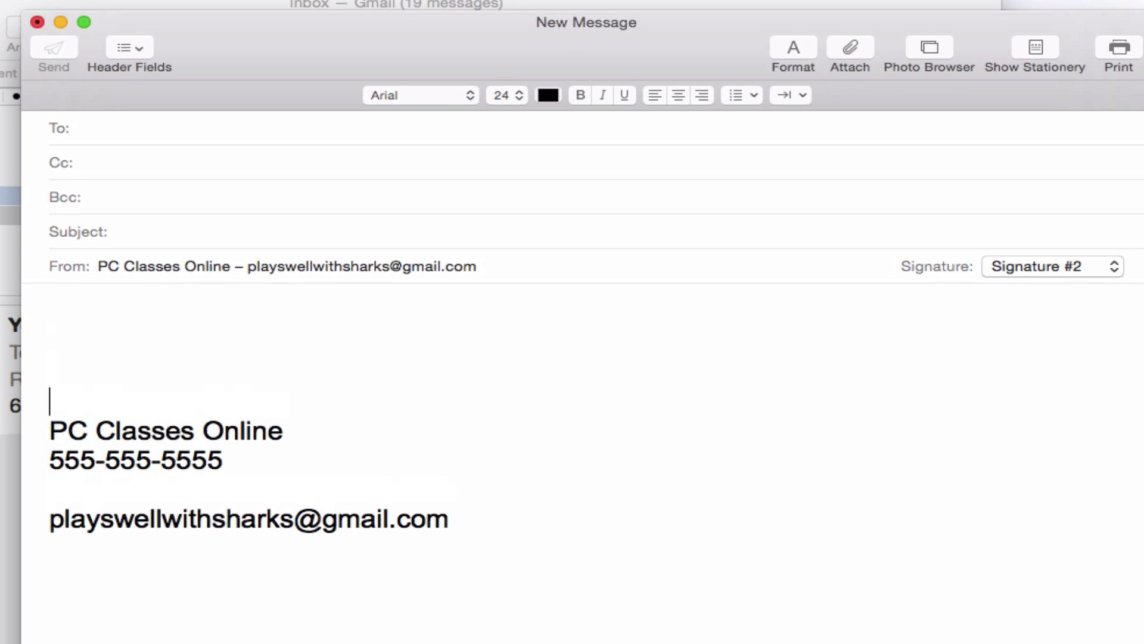
- Enter the test text jlhglkhl at the start of the message body and delete it
key(Up)
key(Up)
key(Up)
text(jlhglkhl)
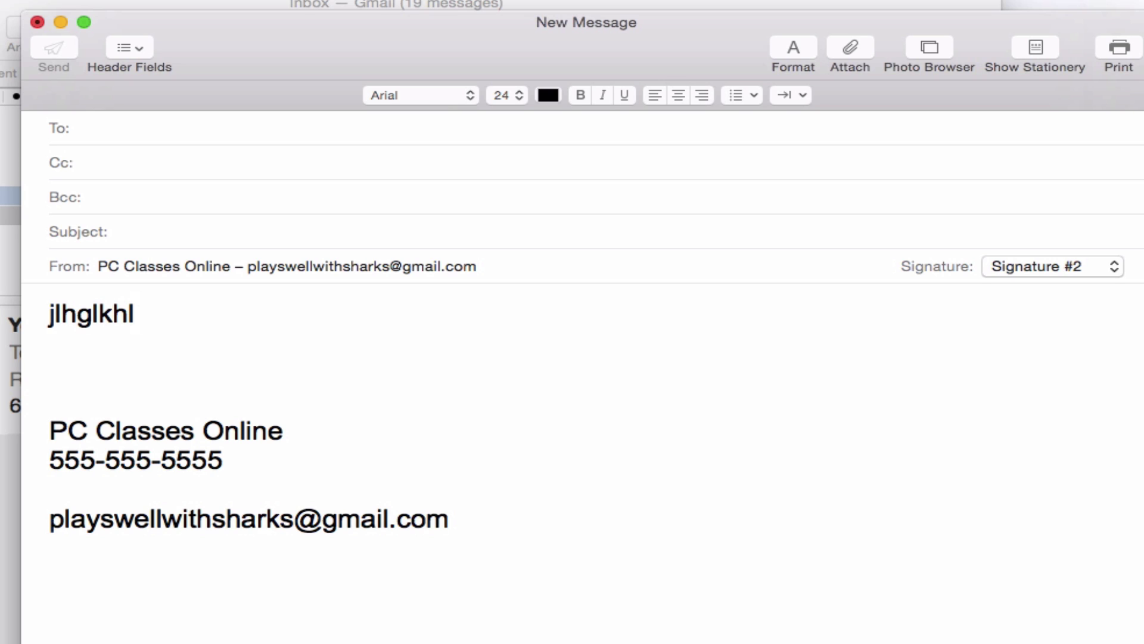
drag(150, 327, 36, 295)
key(BackSpace)
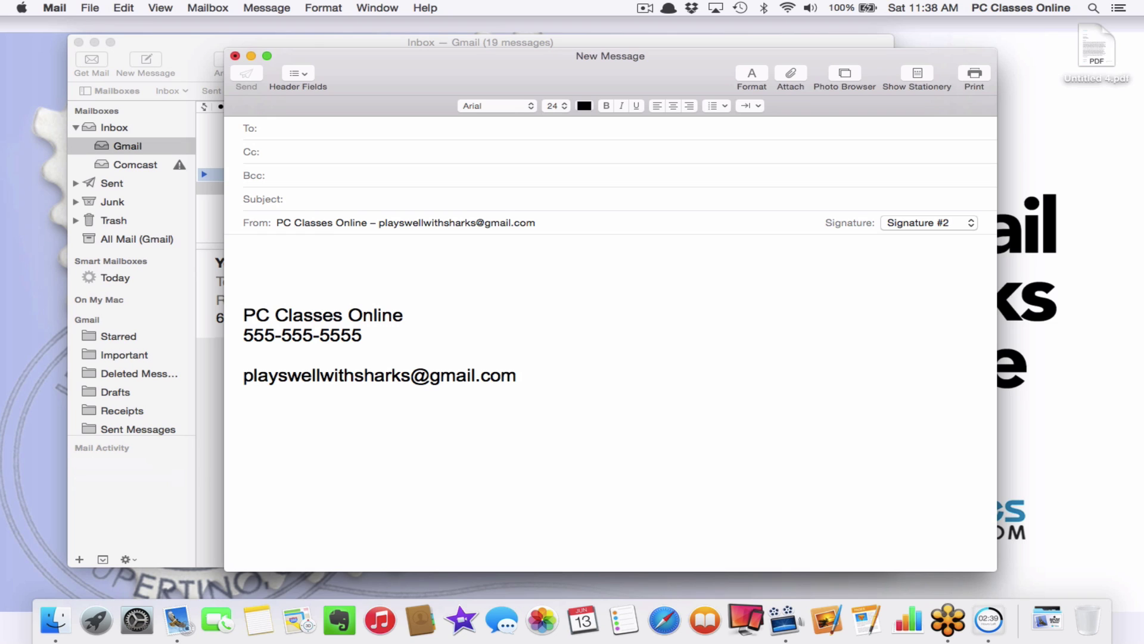
- Dictate a letter thanking the recipient for visiting the Provincetown Massachusetts office, and close the message without saving a draft
key(fn)
key(fn)
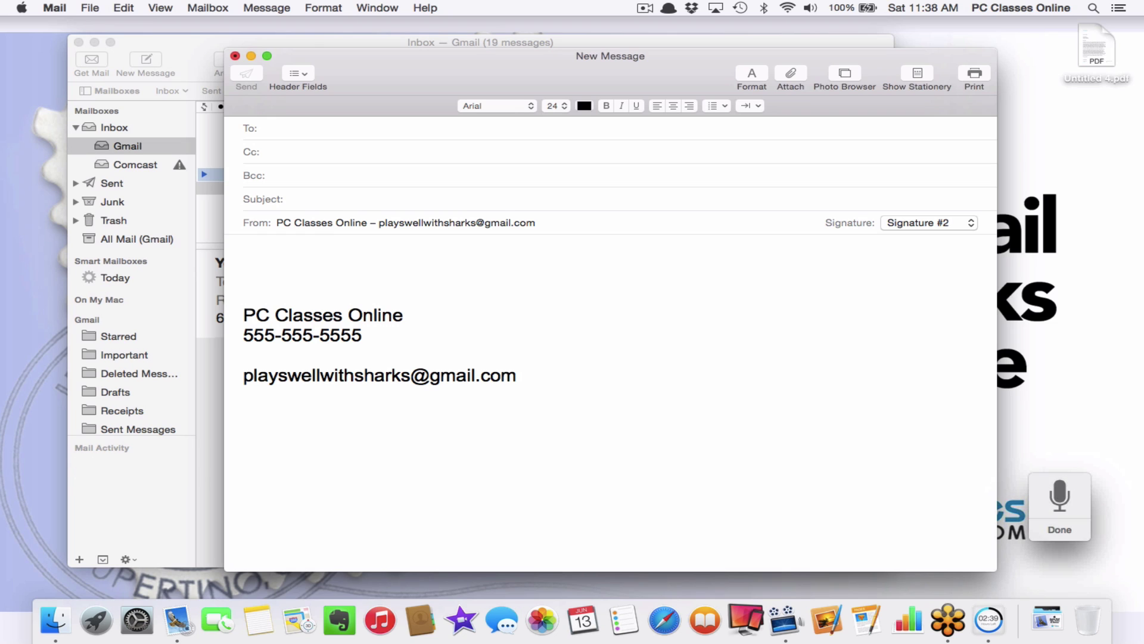
key(fn)
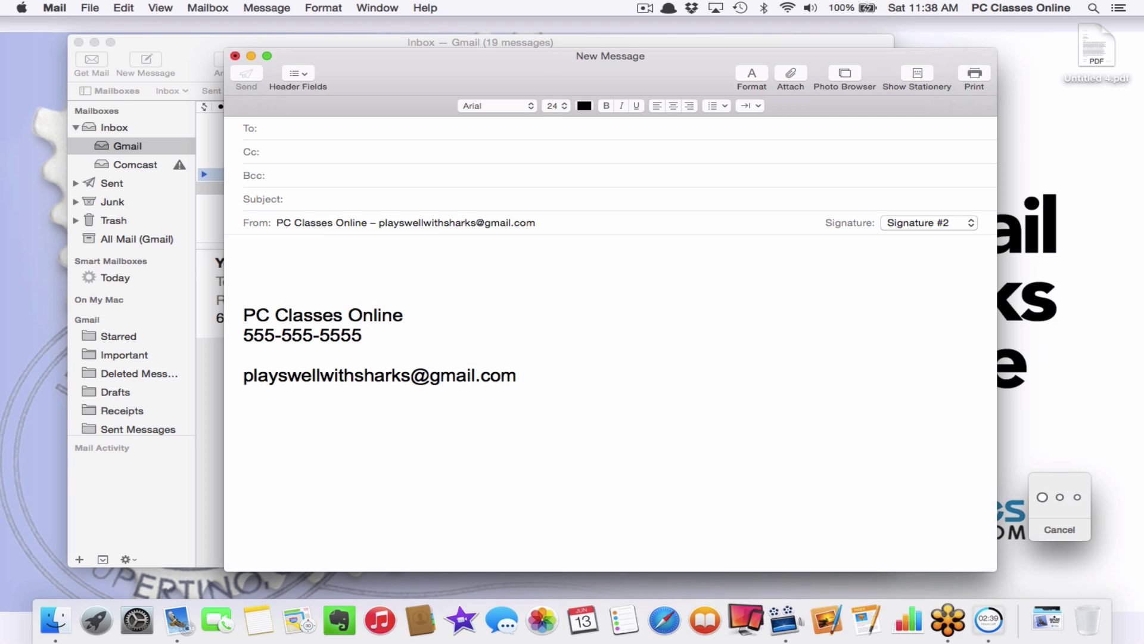
key(fn)
key(fn)
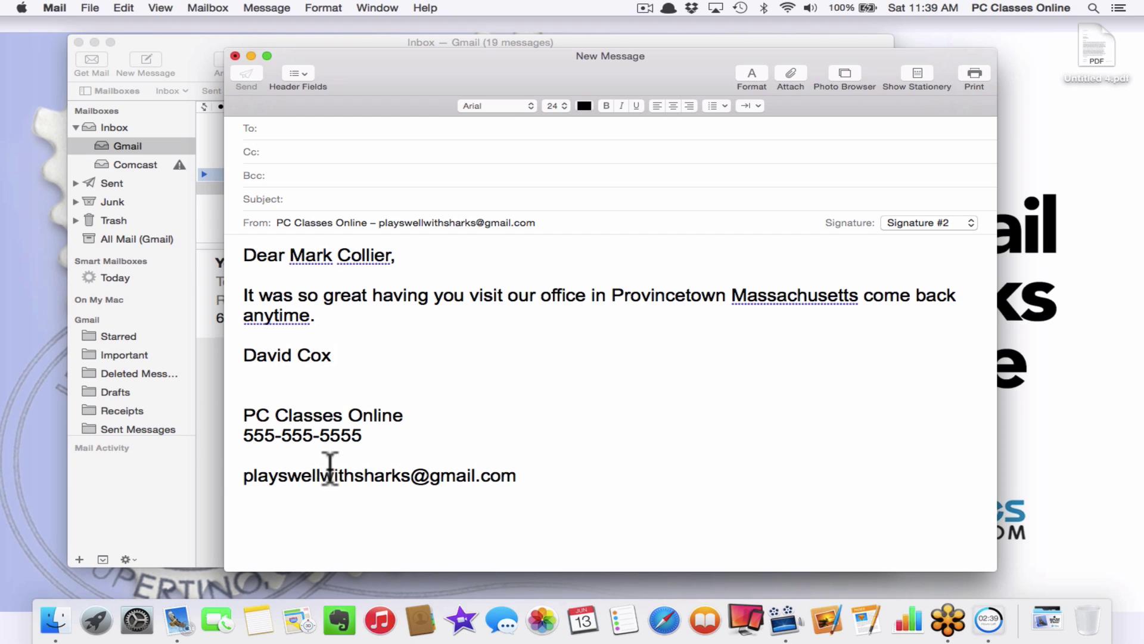
click(234, 55)
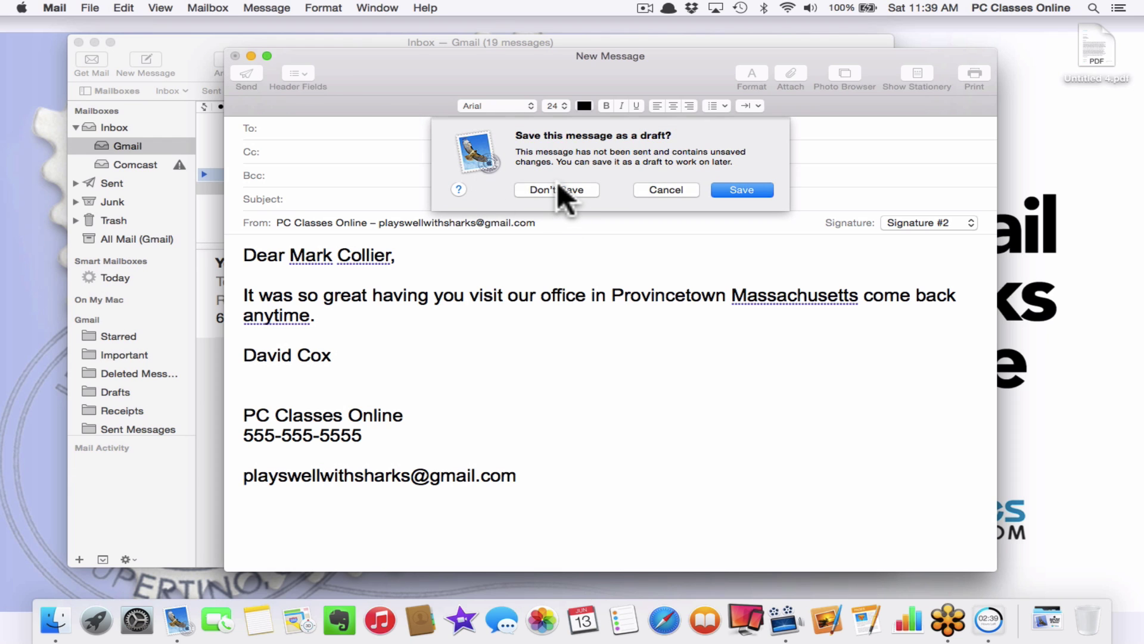
click(557, 188)
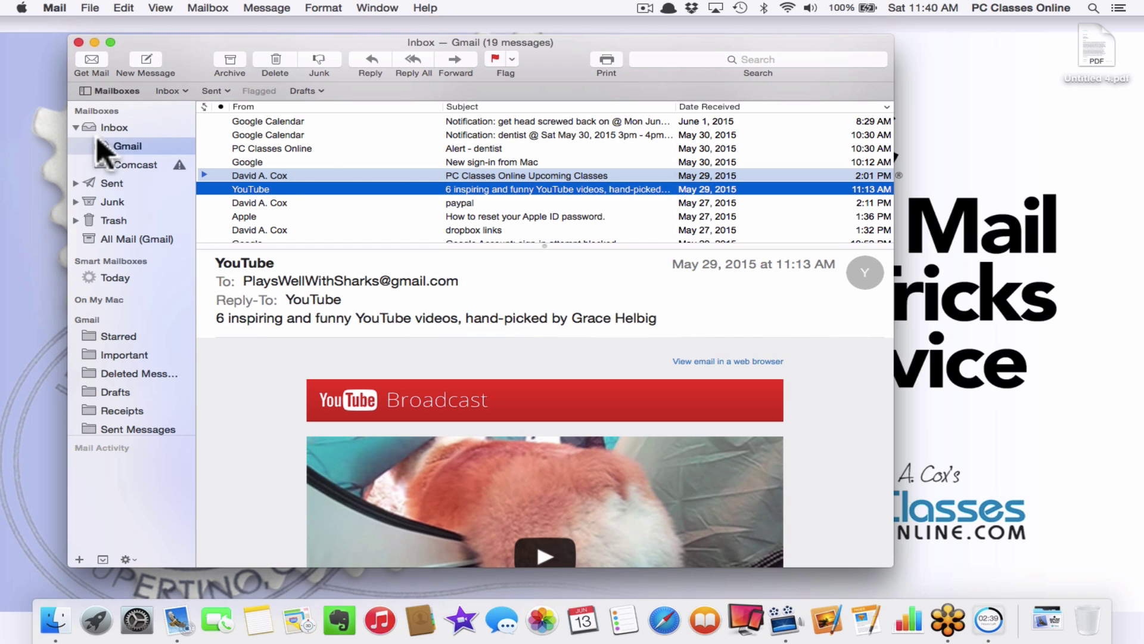
- Collapse the Inbox group and review the account types offered for a new mail account, without adding one
click(75, 127)
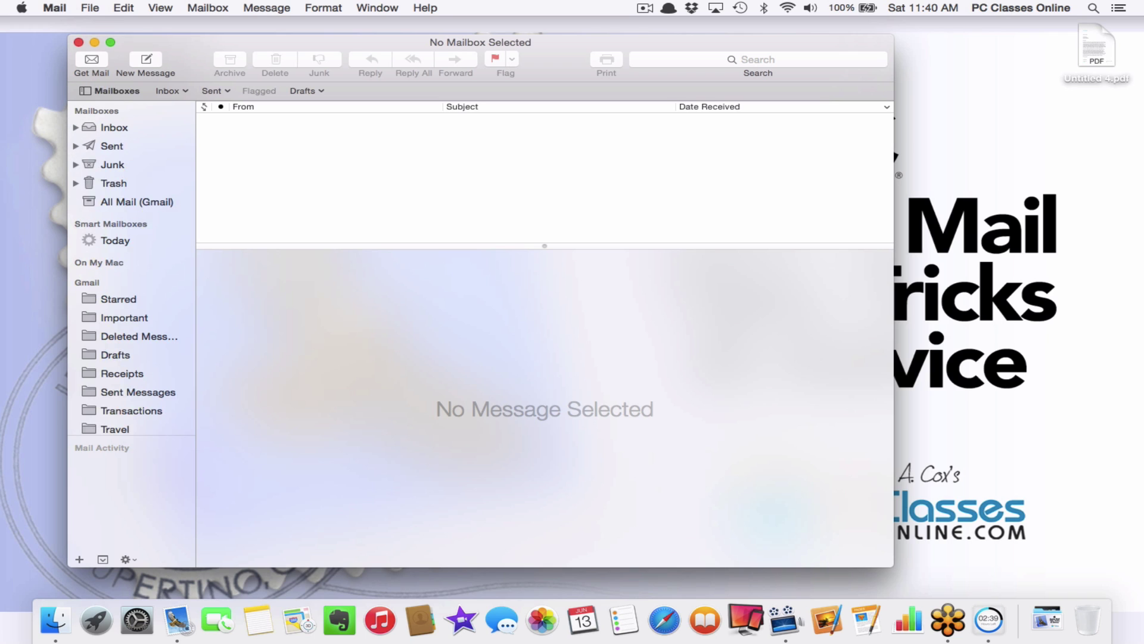
click(55, 8)
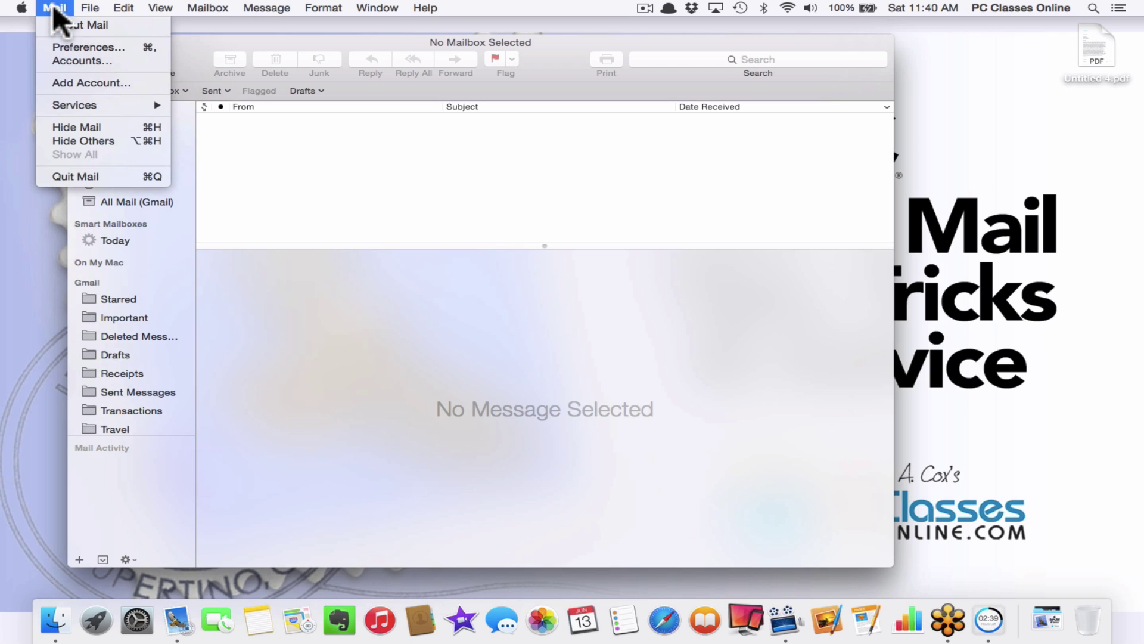
click(53, 49)
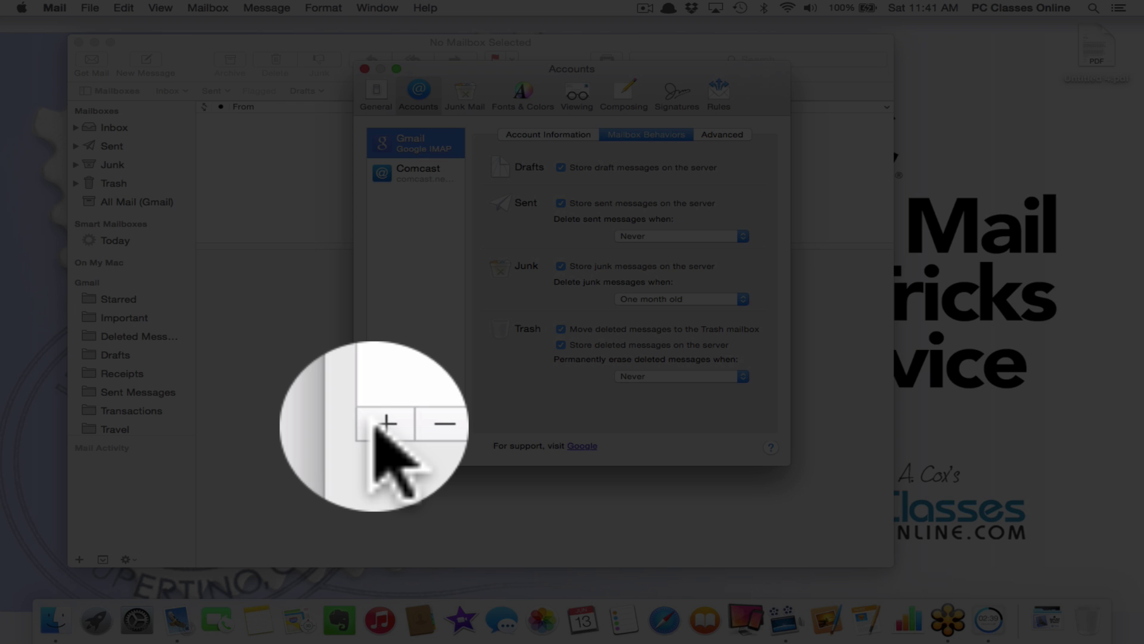
click(377, 424)
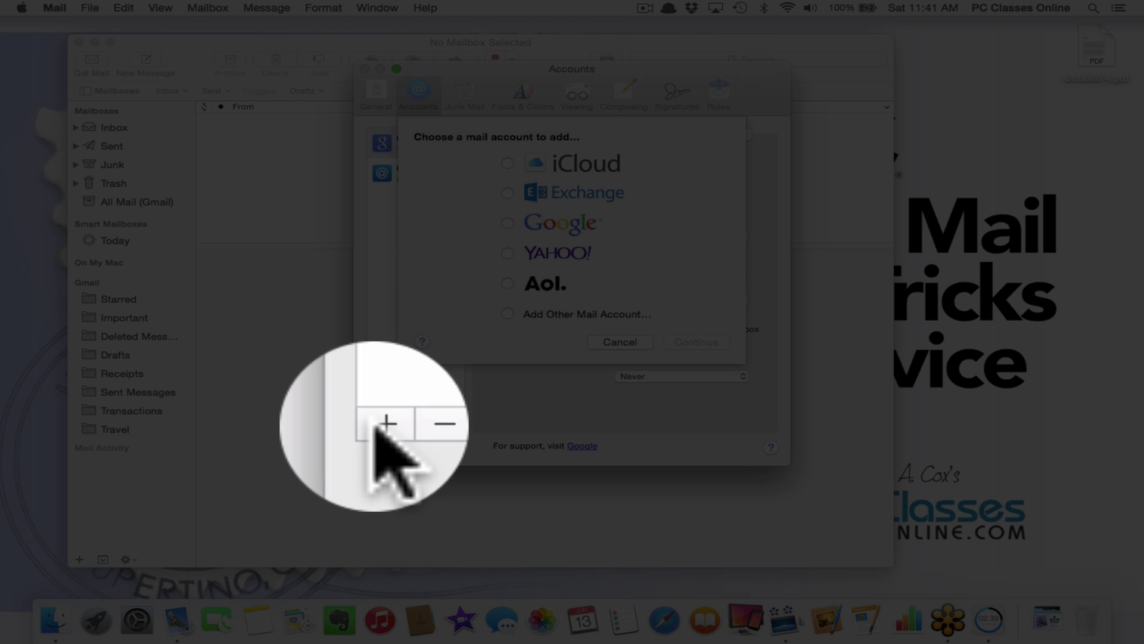
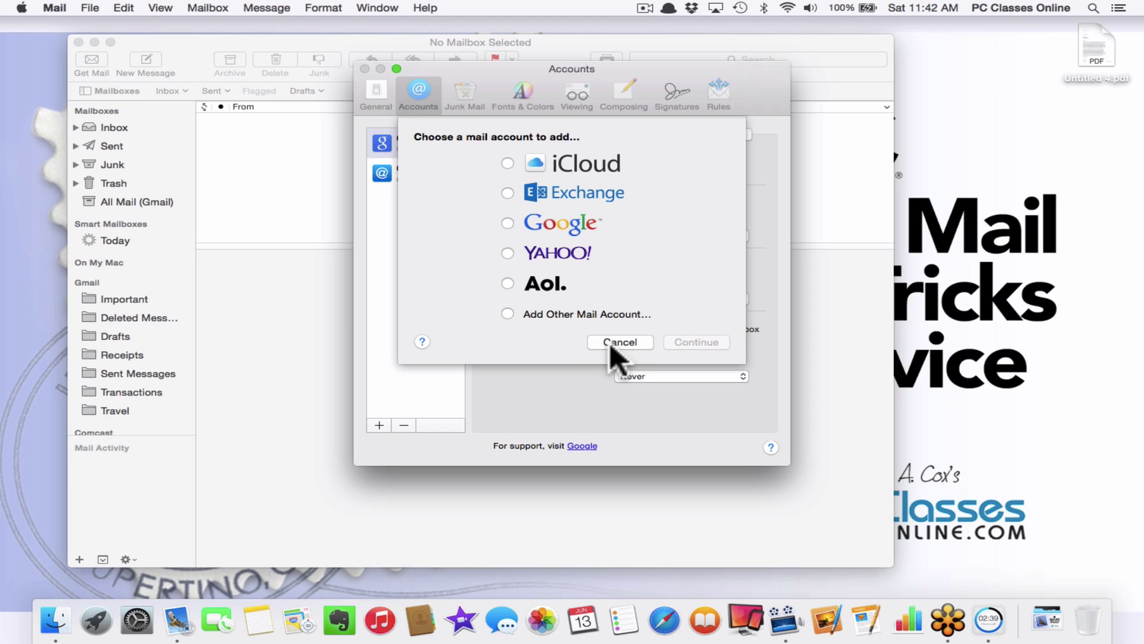
click(610, 342)
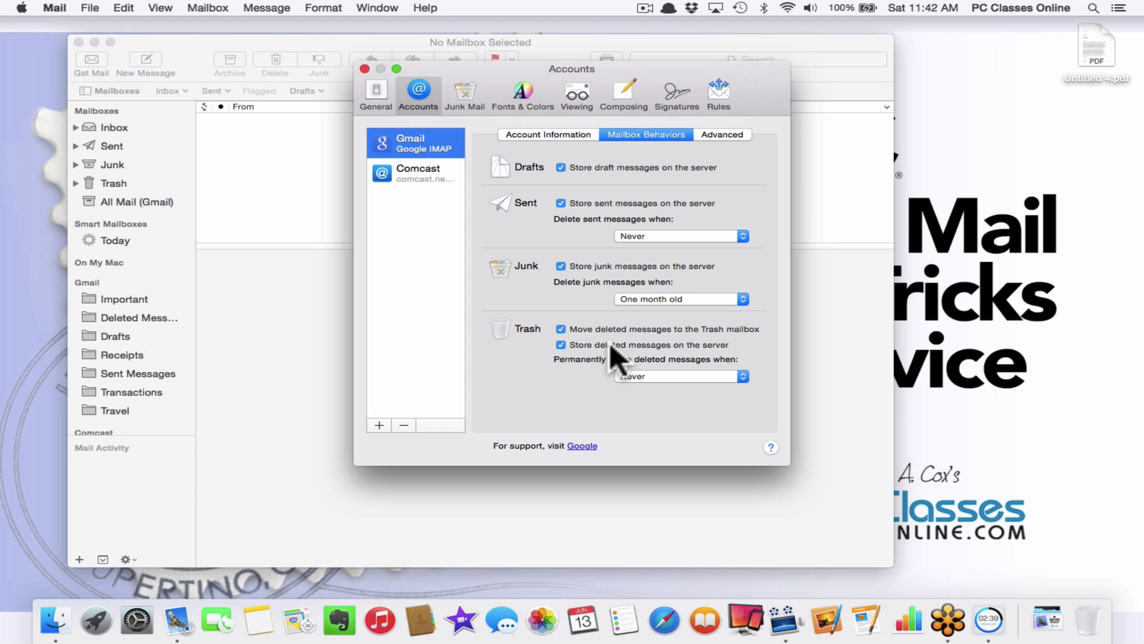
click(365, 68)
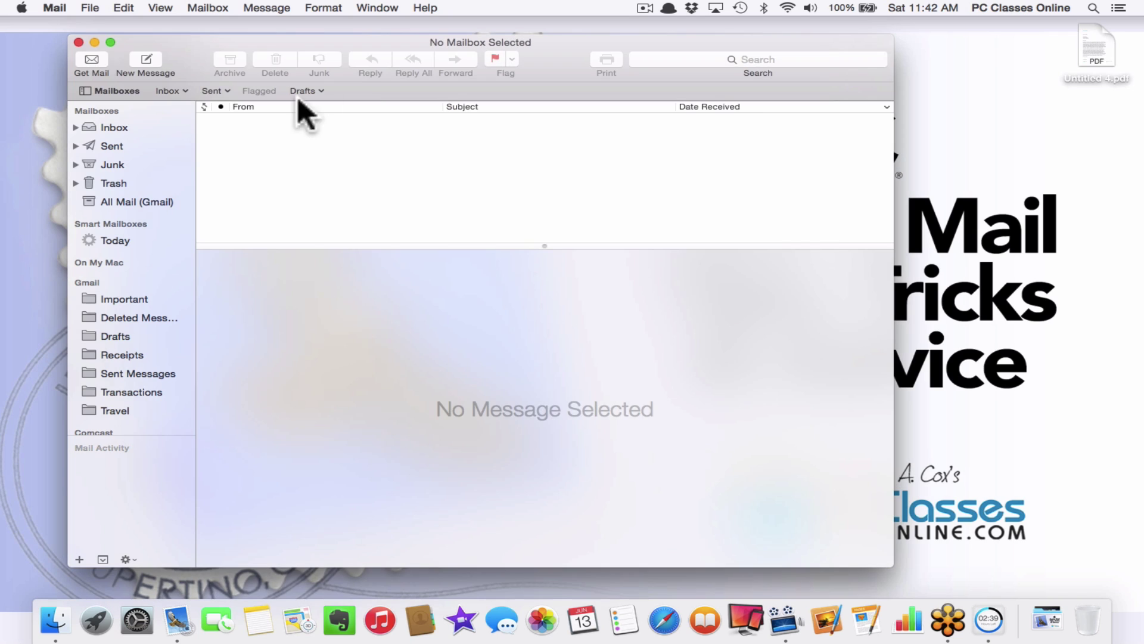
- Delete the June 10, June 9, June 4, June 2 and May 30 dentist notification messages together from the combined Inbox
click(117, 118)
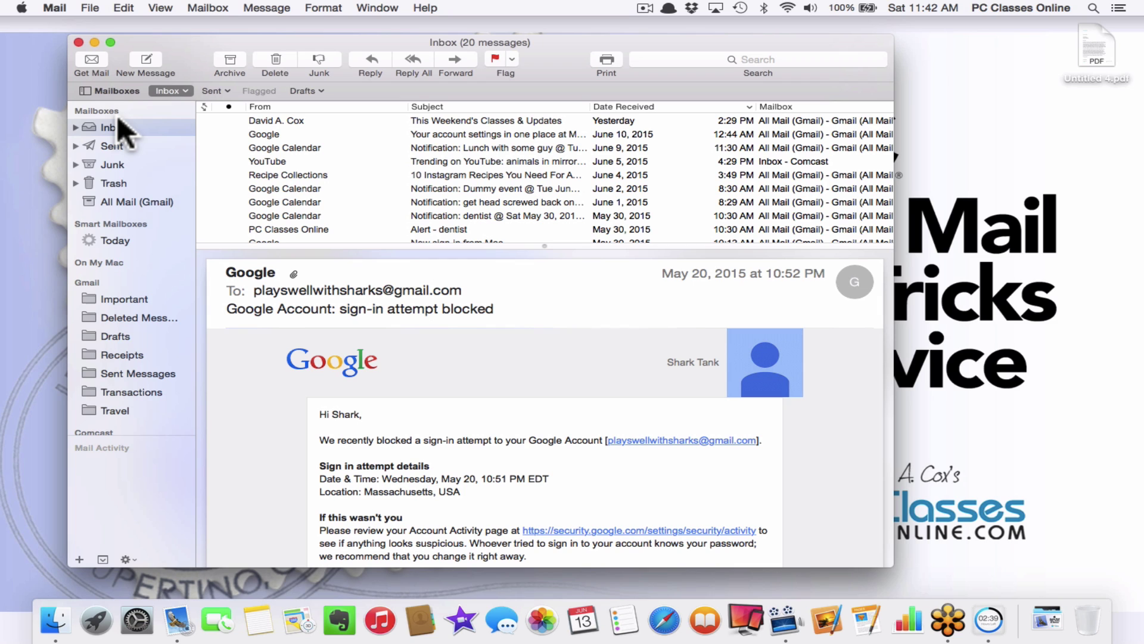
click(319, 174)
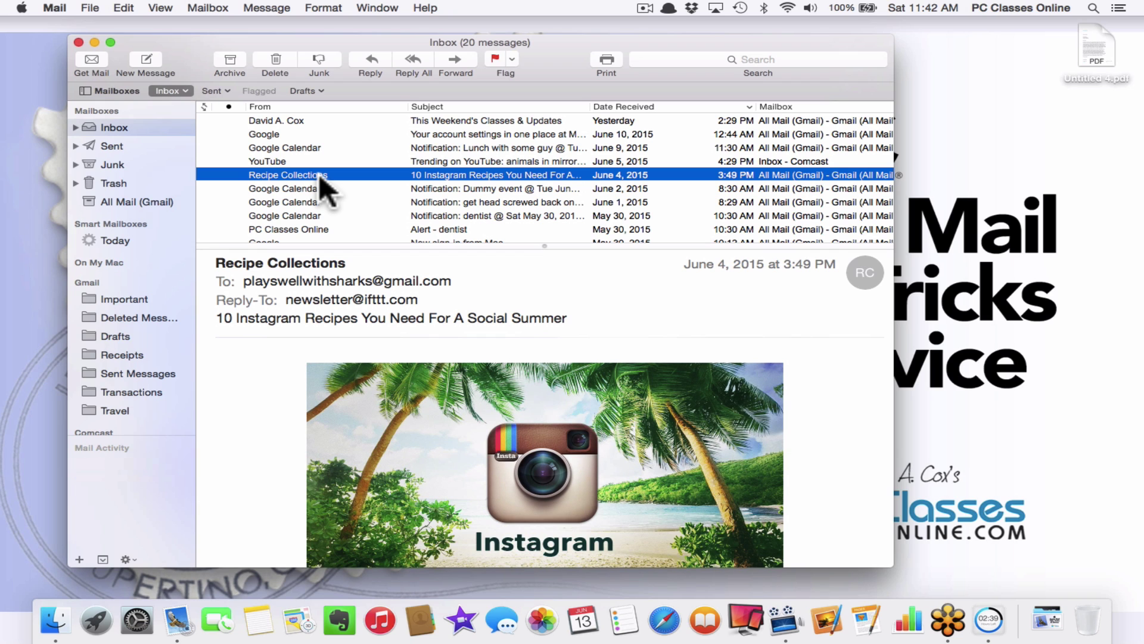
super+click(291, 216)
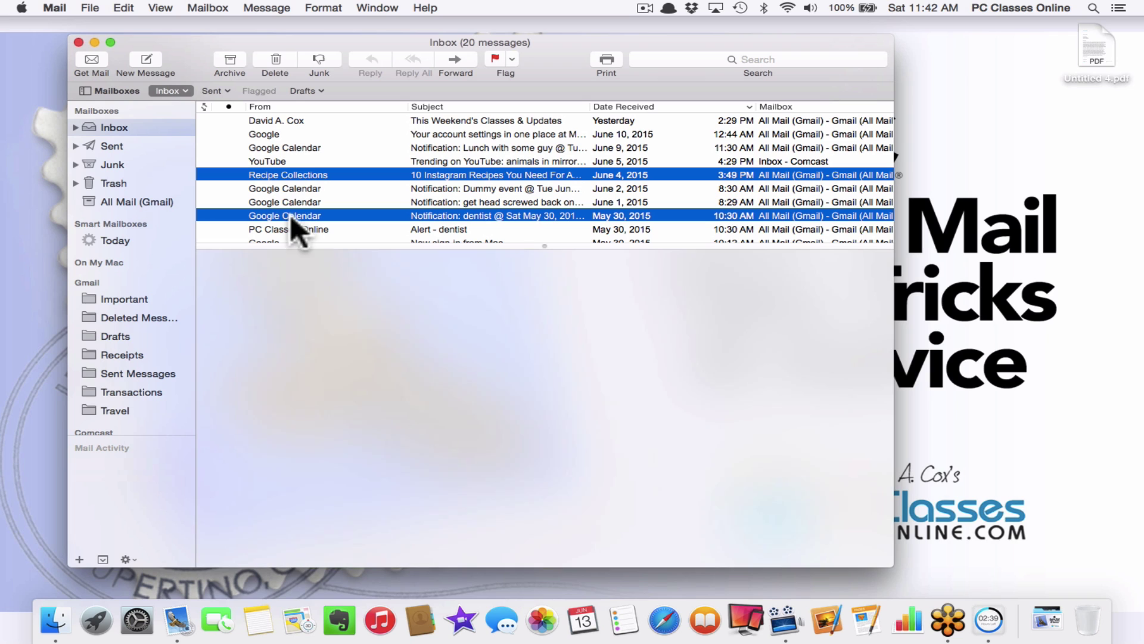
super+click(299, 135)
super+click(299, 149)
super+click(294, 190)
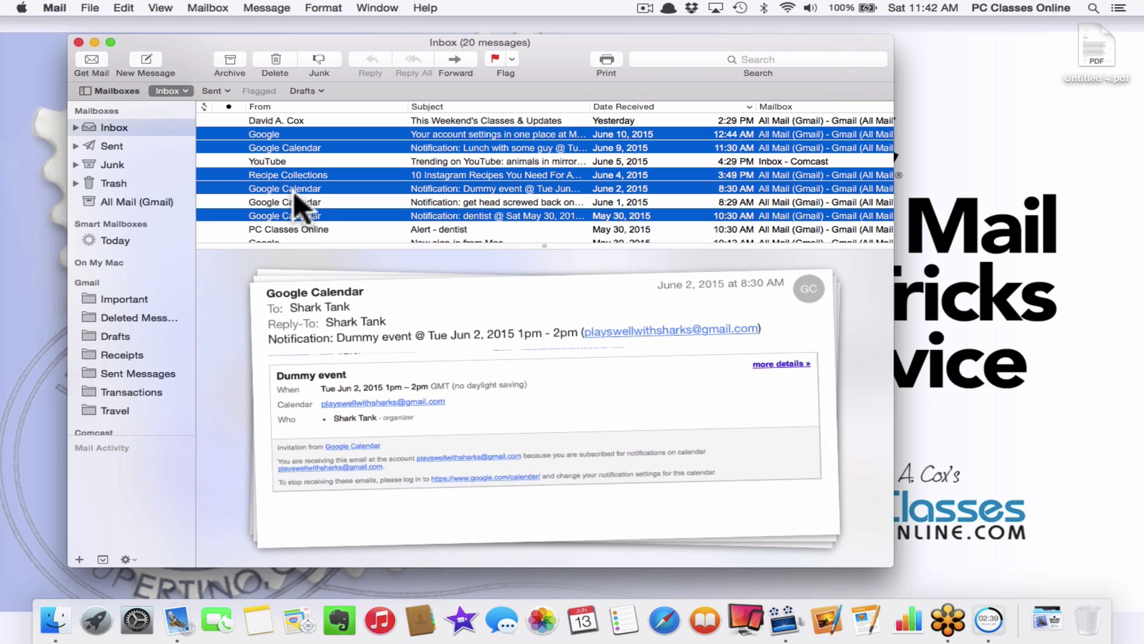
key(Delete)
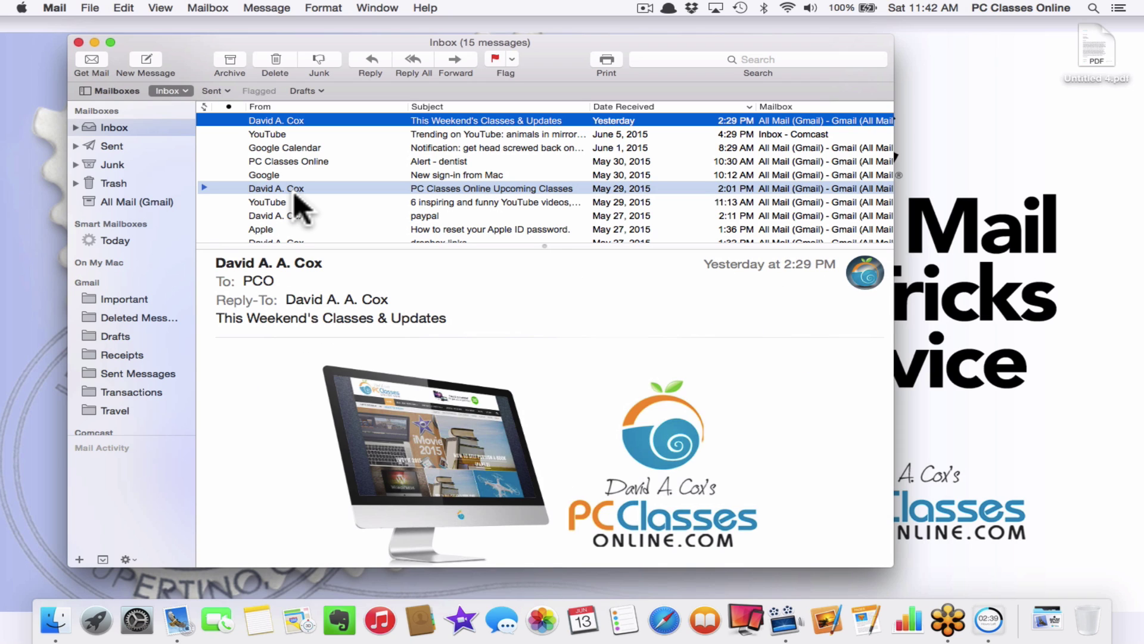
- Select the consecutive messages from YouTube's June 5 mail through Apple's May 27 mail, and return to a single-message selection
click(292, 174)
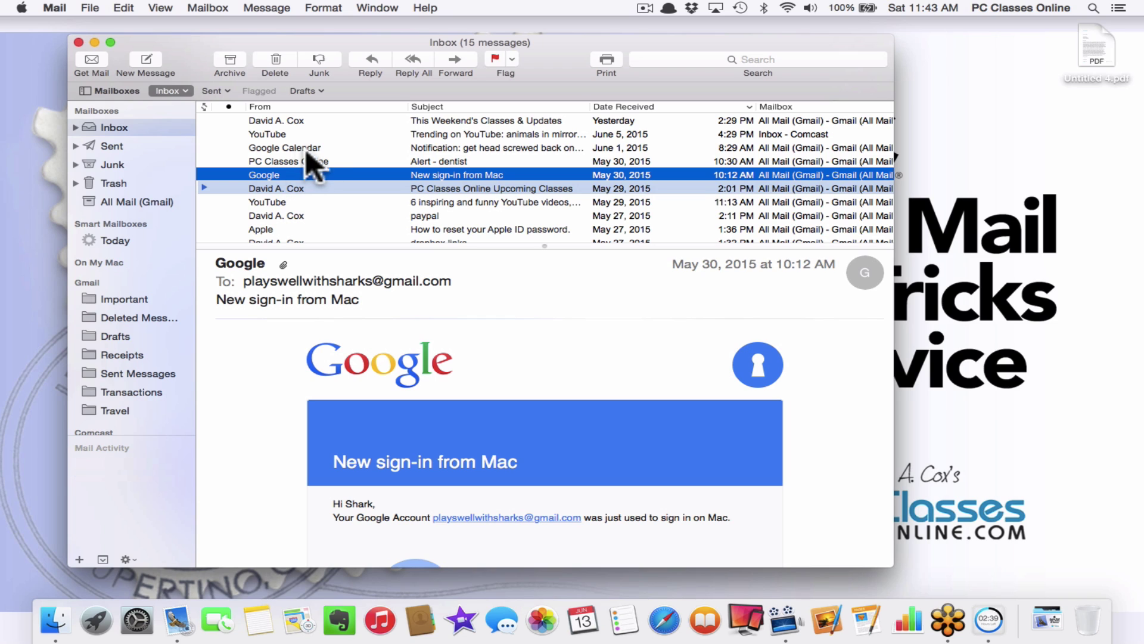
click(288, 133)
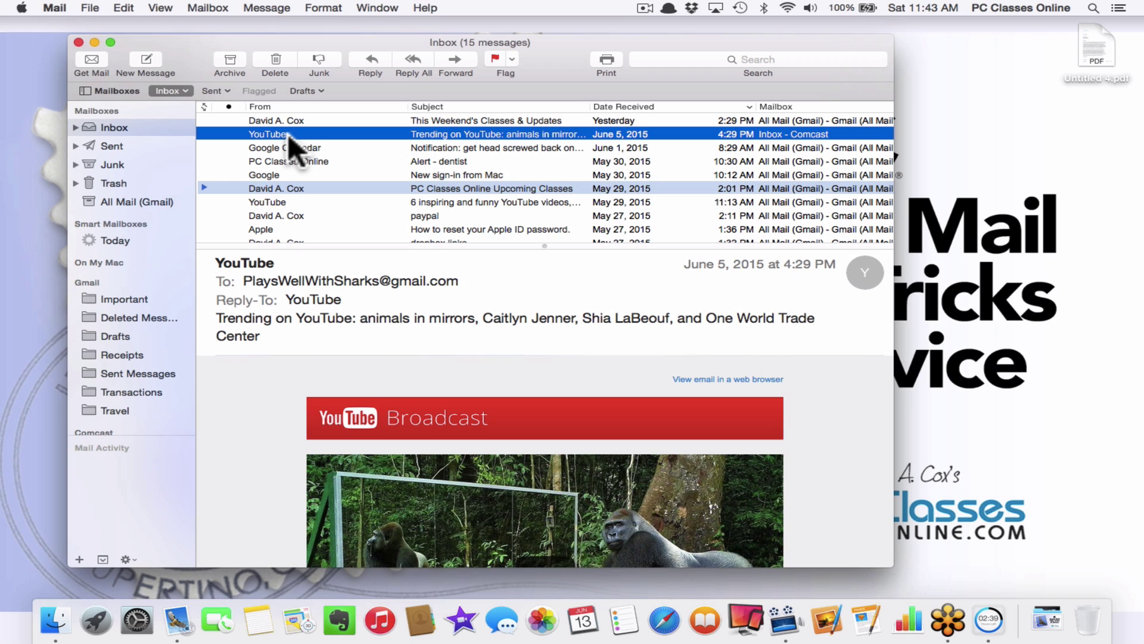
shift+click(292, 226)
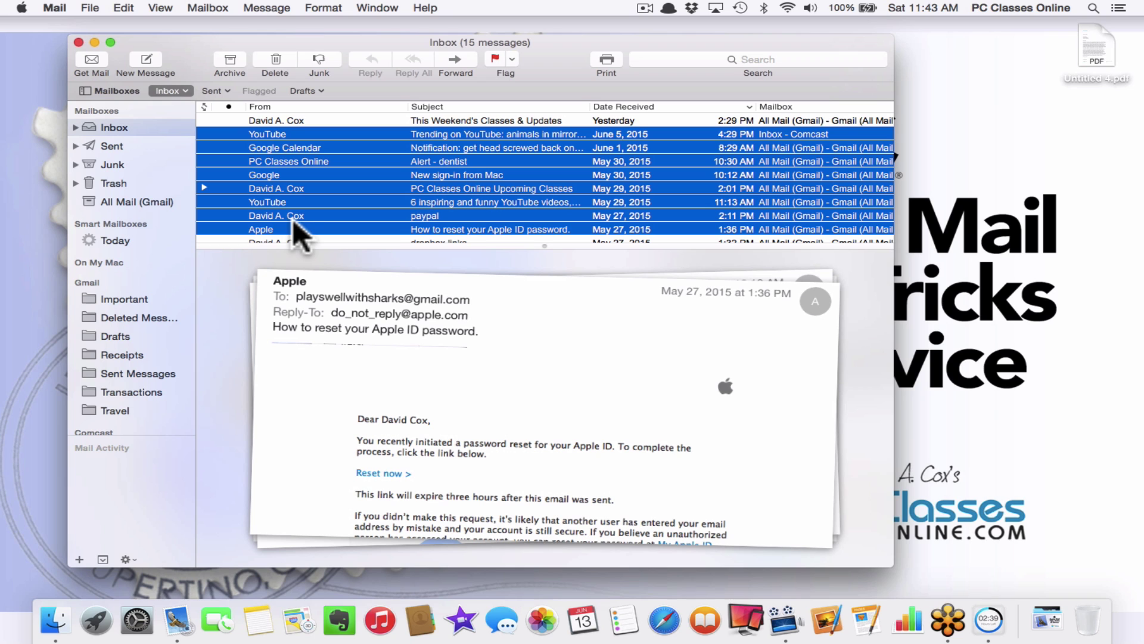
click(276, 118)
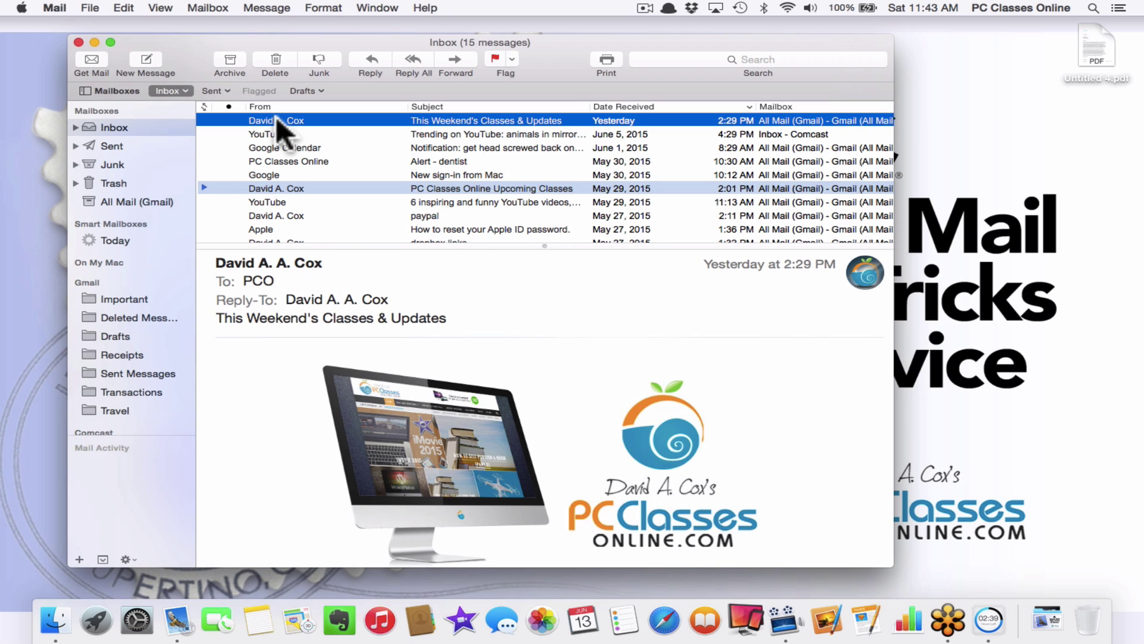
click(279, 145)
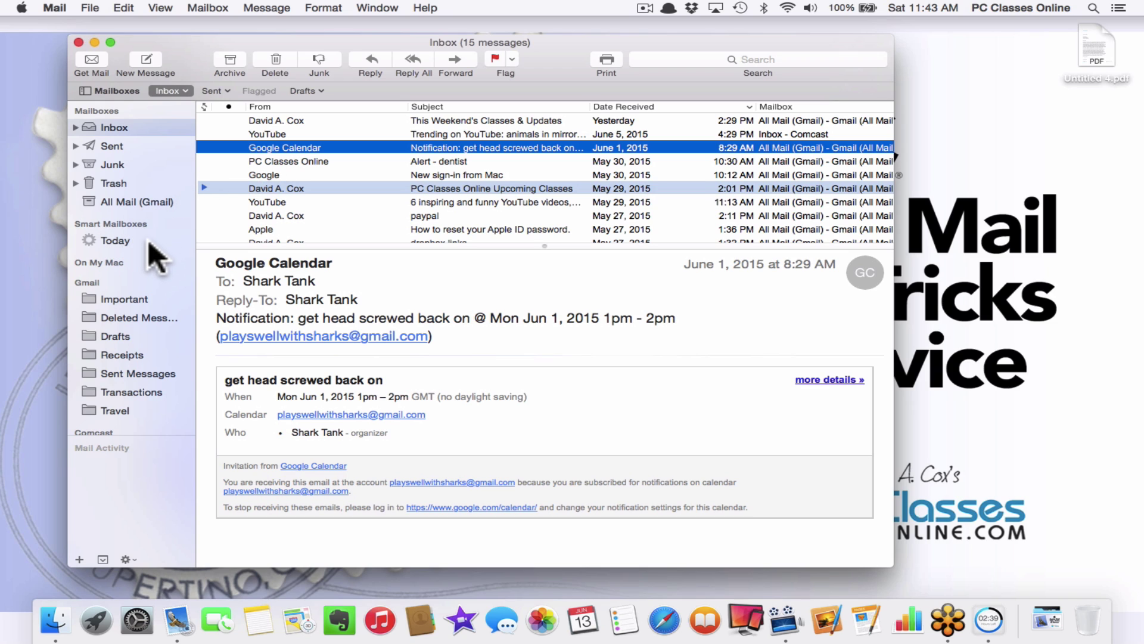
- View the All Mail (Gmail) mailbox and show the On My Mac folders among the mailboxes
click(127, 203)
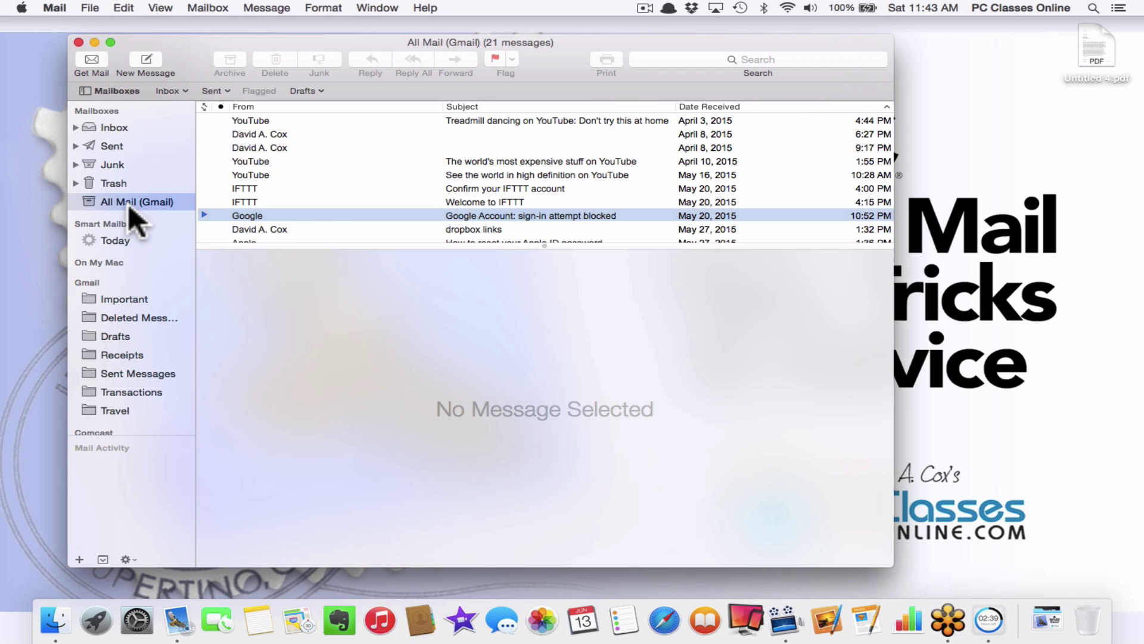
scroll(124, 337, down, 4)
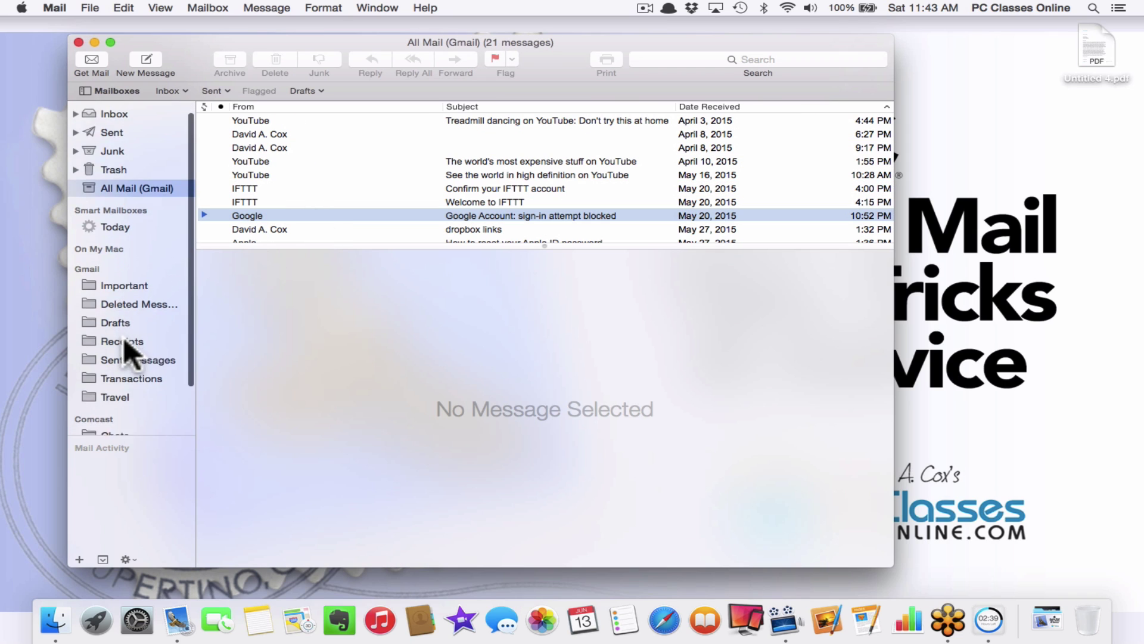
scroll(123, 338, up, 4)
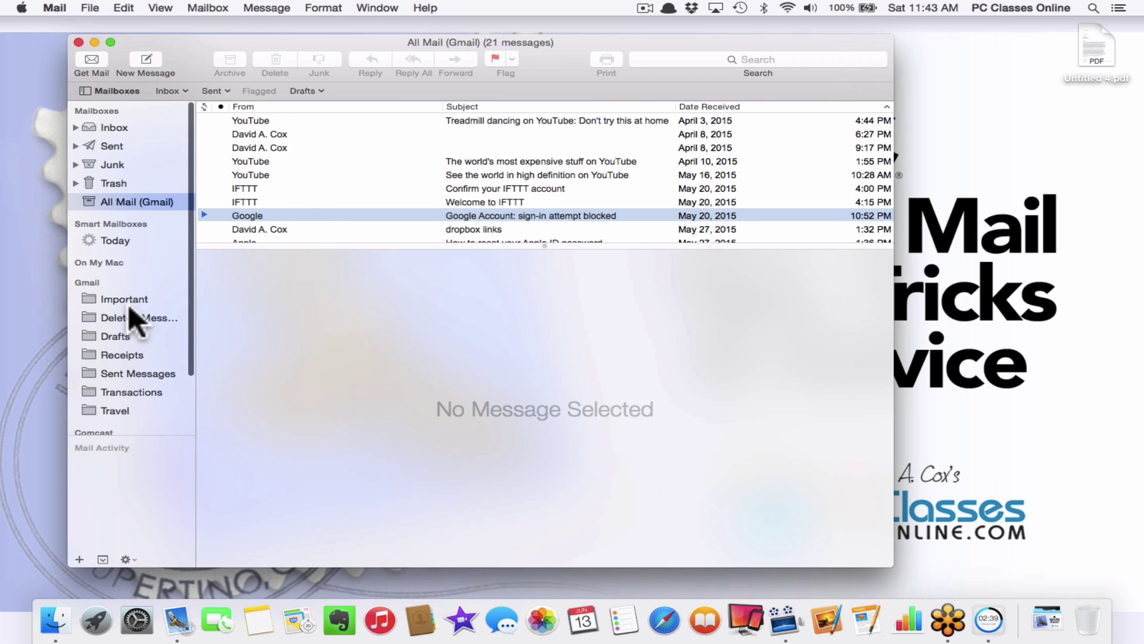
click(170, 262)
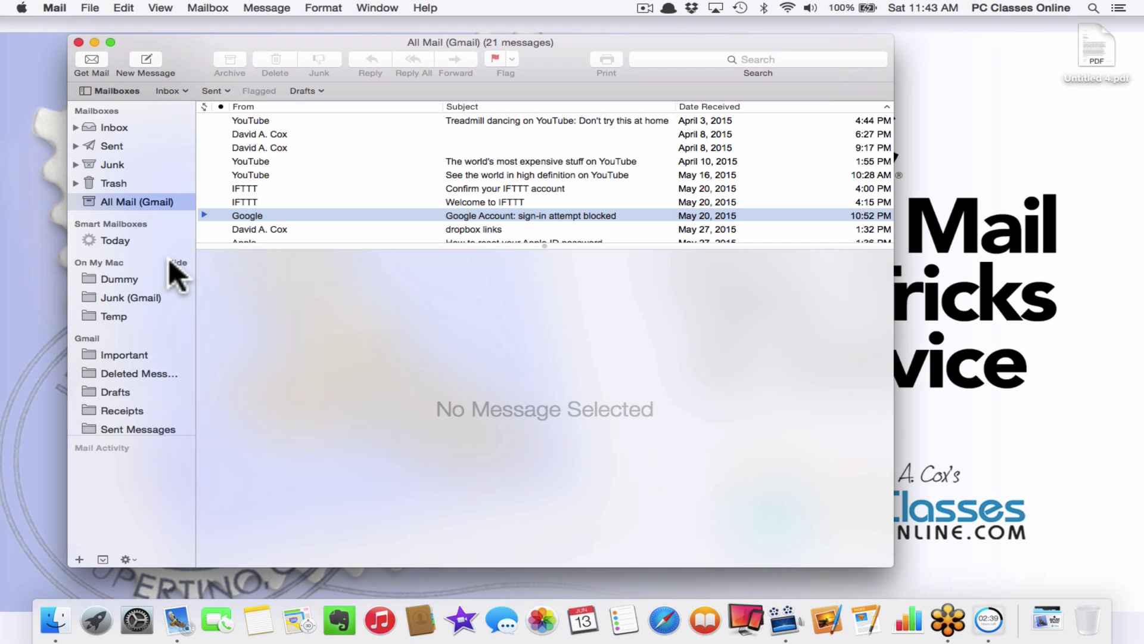
scroll(152, 326, down, 5)
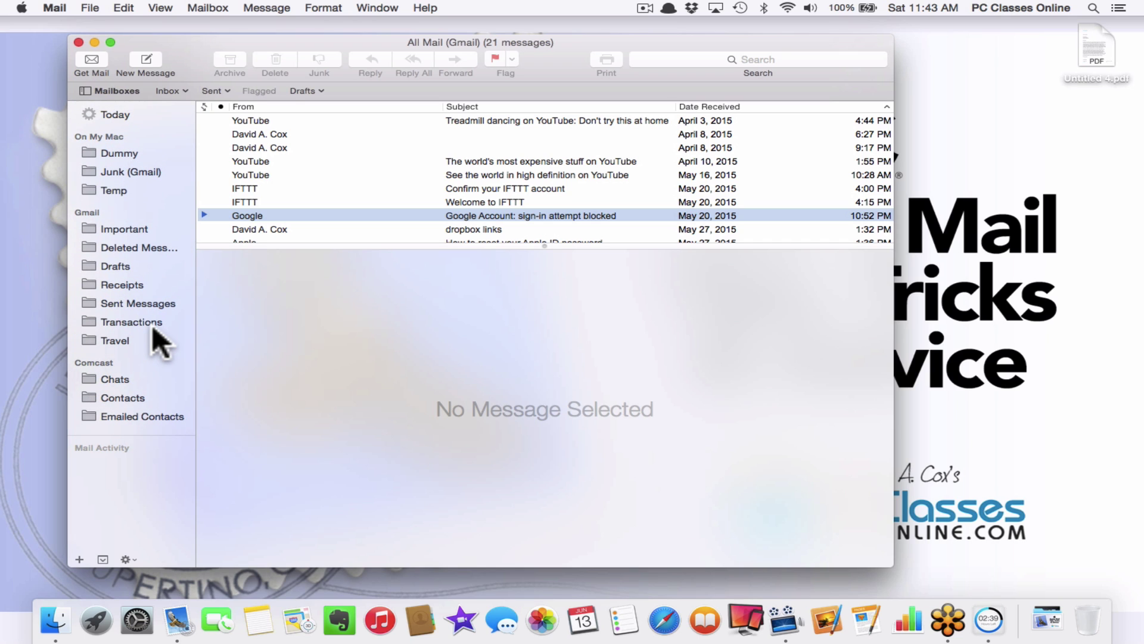
scroll(151, 324, up, 5)
- Look through the deleted messages in the Trash and view the June 10 Google Calendar "blah blah" notification
click(129, 178)
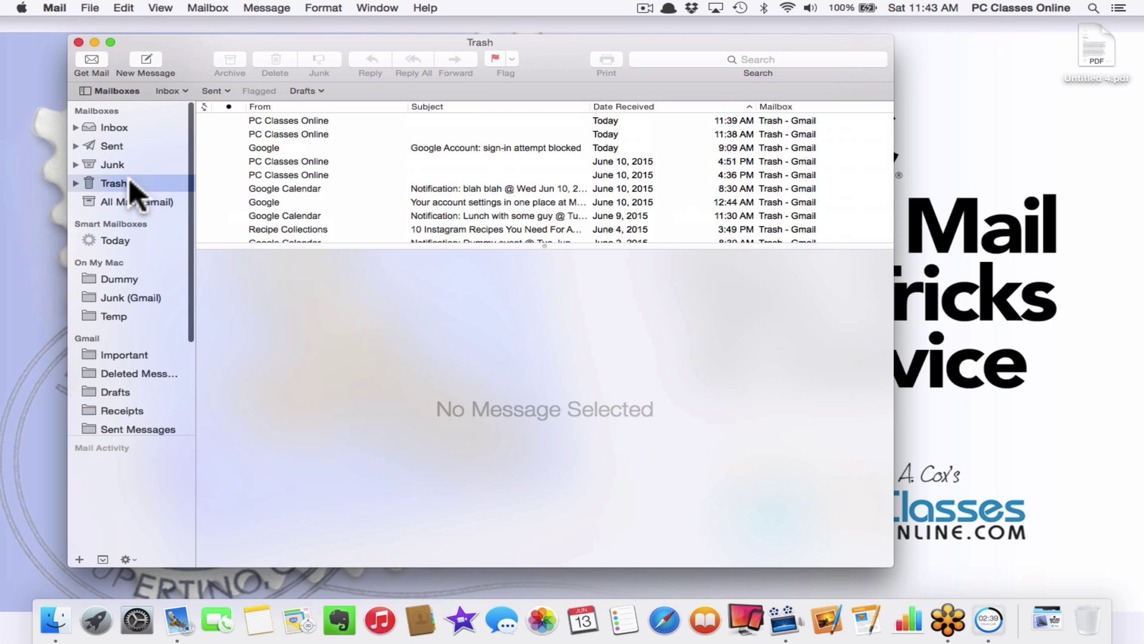
scroll(487, 183, down, 3)
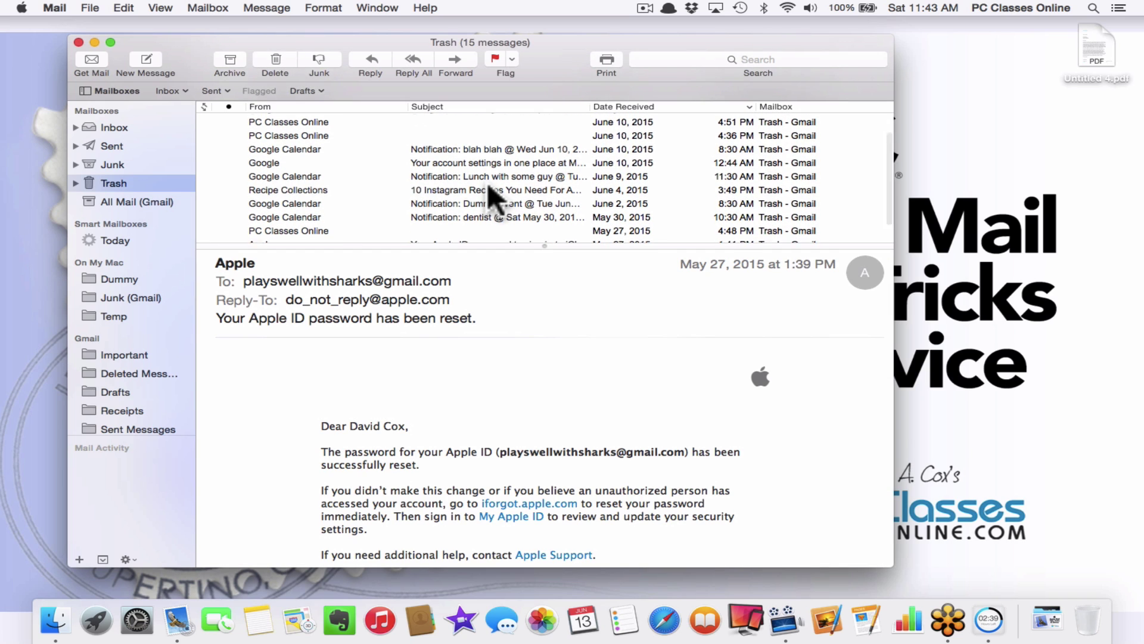
scroll(487, 182, up, 3)
click(487, 184)
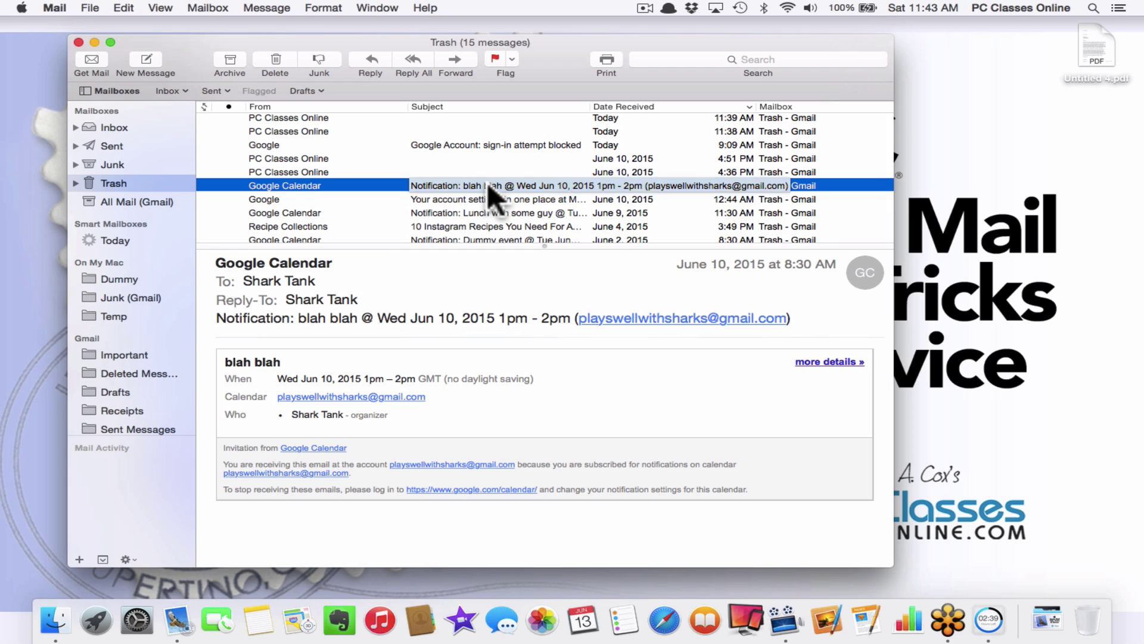
- Select all messages in the Trash mailbox and look through the selected list
key(super+a)
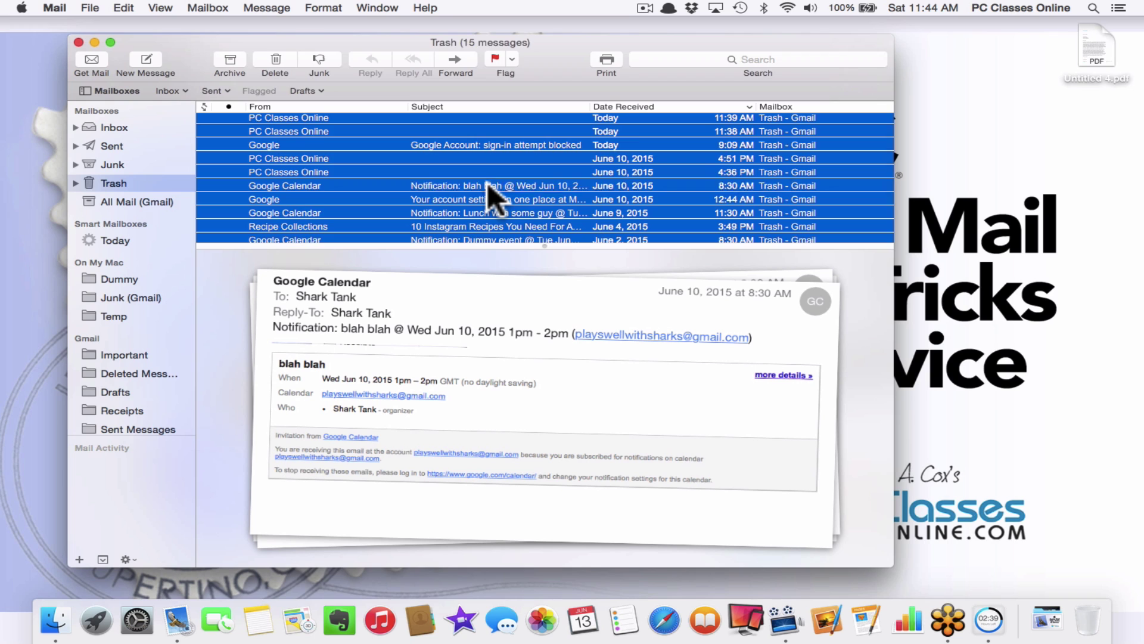
scroll(488, 182, down, 3)
scroll(488, 183, up, 3)
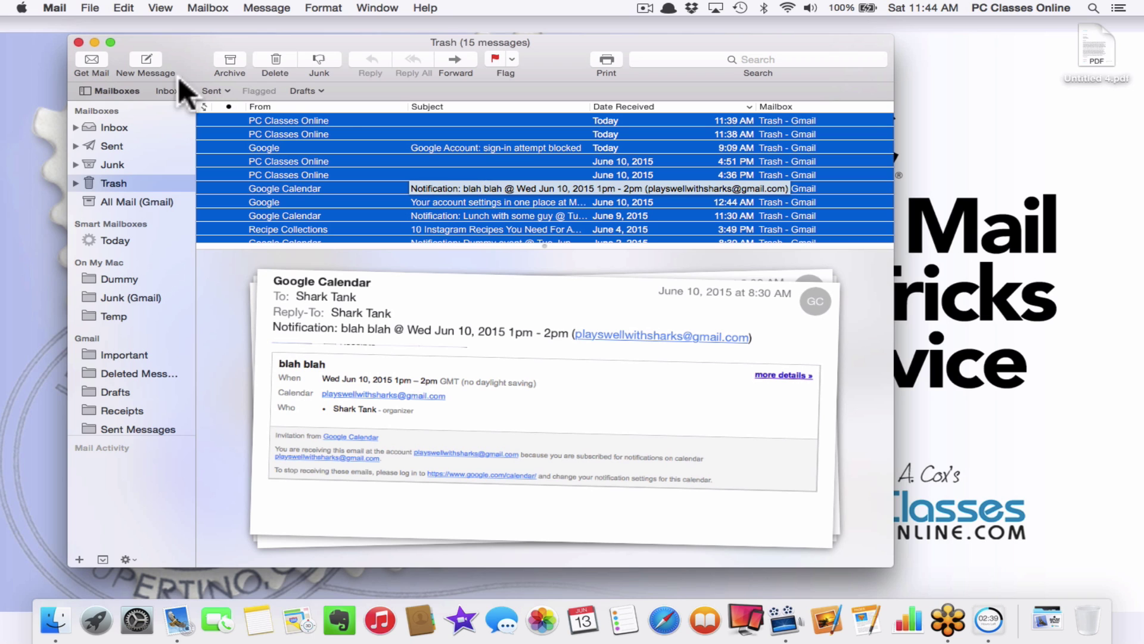
- Expand the combined Inbox into its account inboxes and view the Comcast inbox and the Gmail inbox
click(122, 127)
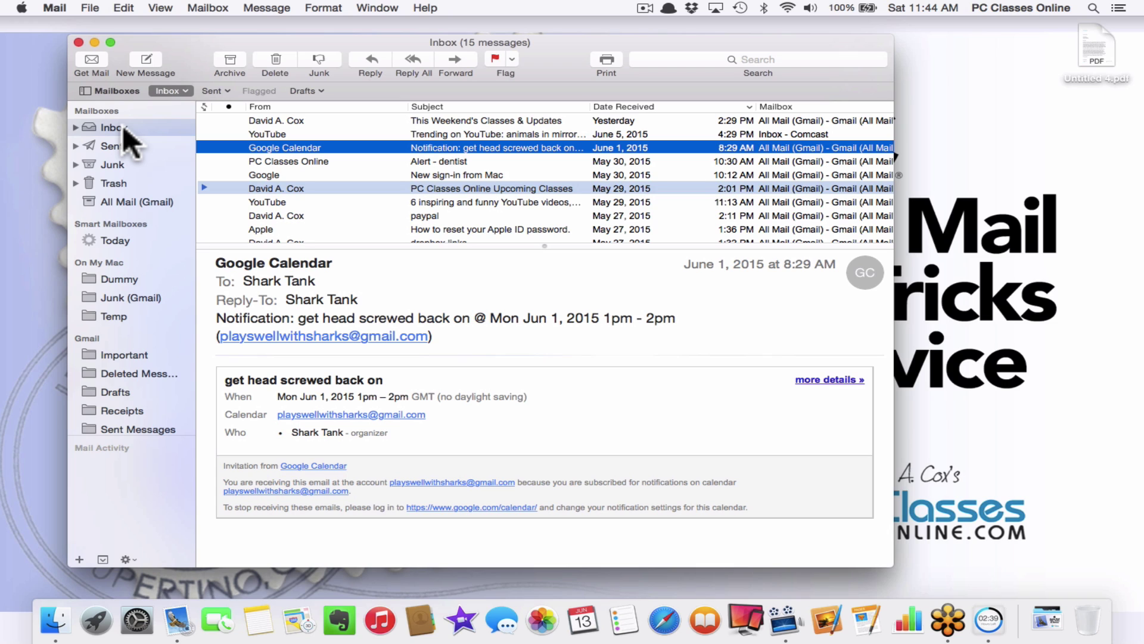
click(75, 126)
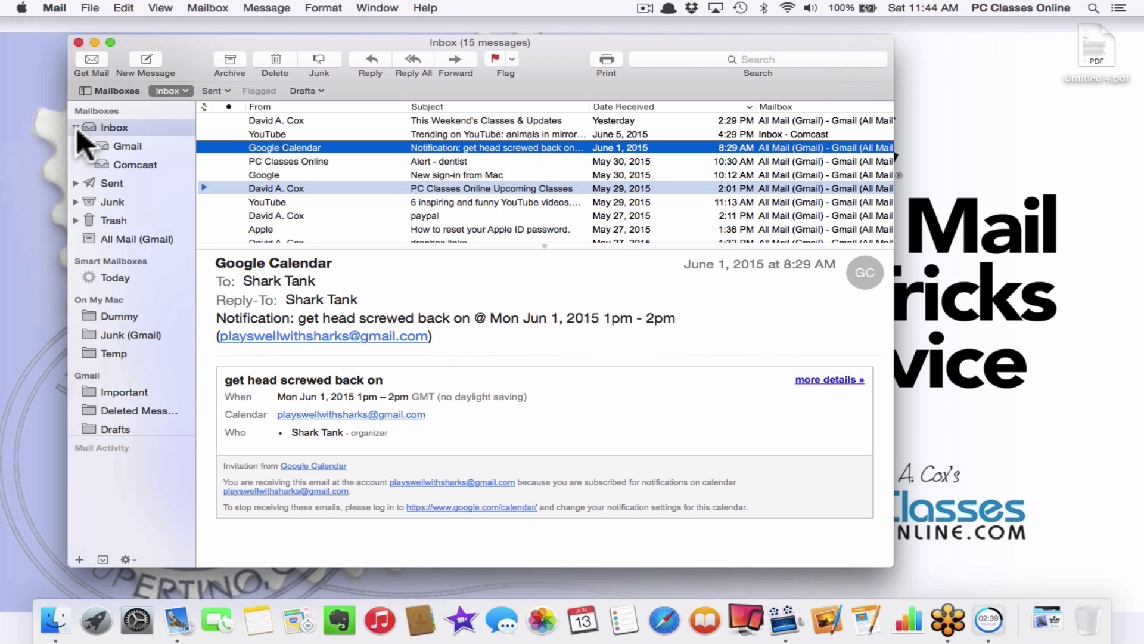
click(151, 160)
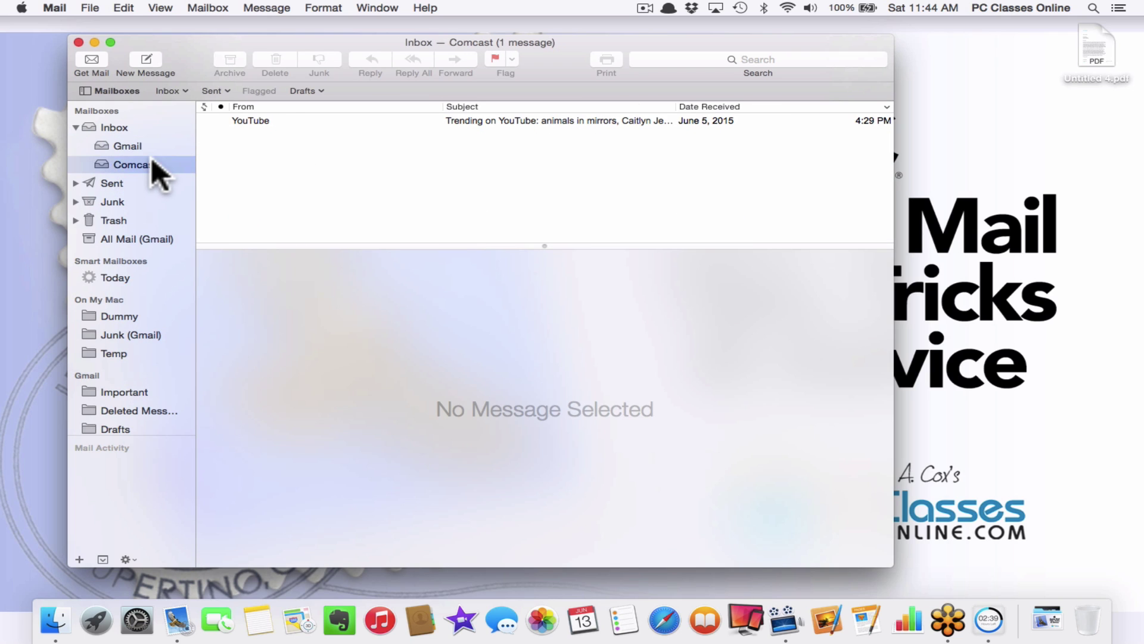
click(128, 143)
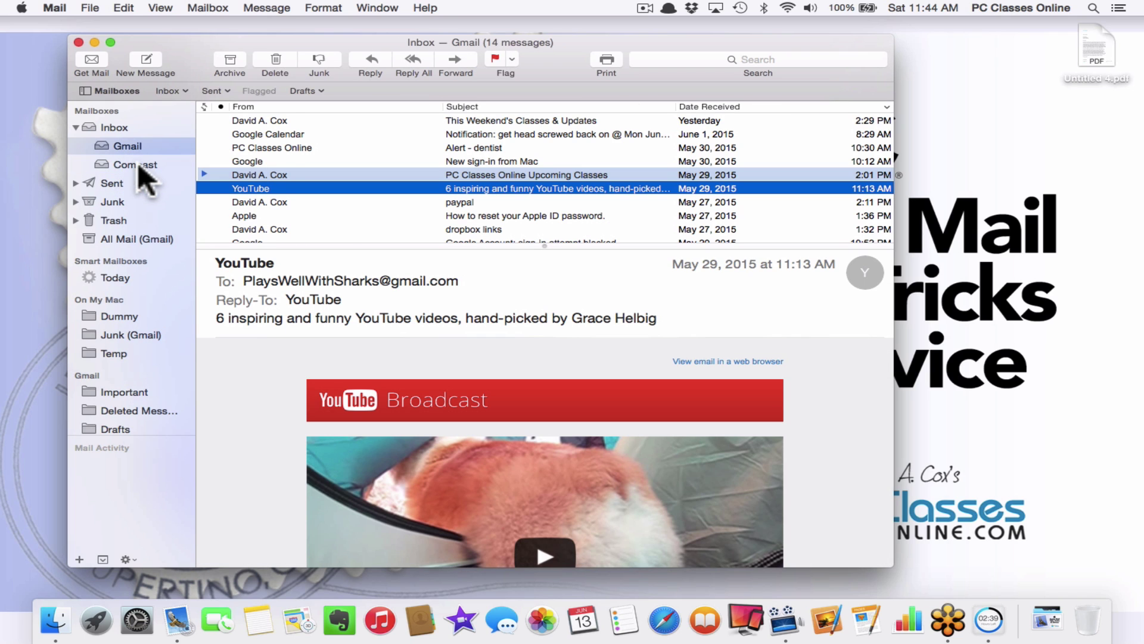
- Move the Gmail inbox messages from "This Weekend's Classes & Updates" through Apple's May 27 mail to the Comcast inbox, and view that inbox
click(304, 121)
shift+click(318, 215)
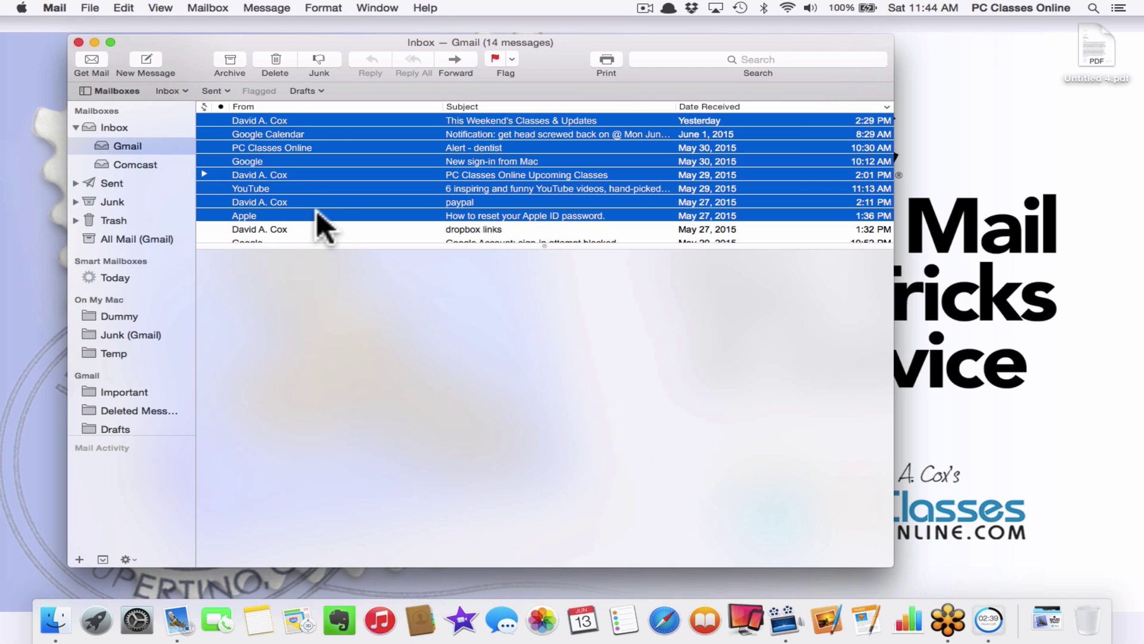
drag(316, 210, 166, 166)
click(159, 164)
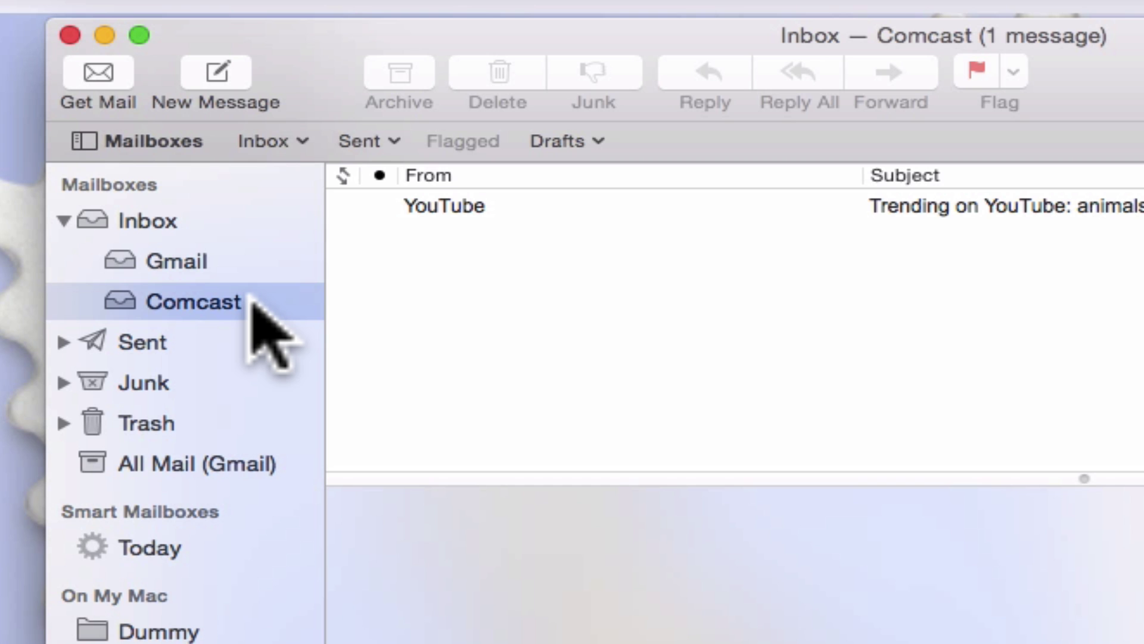
- Check the Gmail and Comcast inboxes for the moved messages and view YouTube's "Trending on YouTube" message in Comcast
click(232, 260)
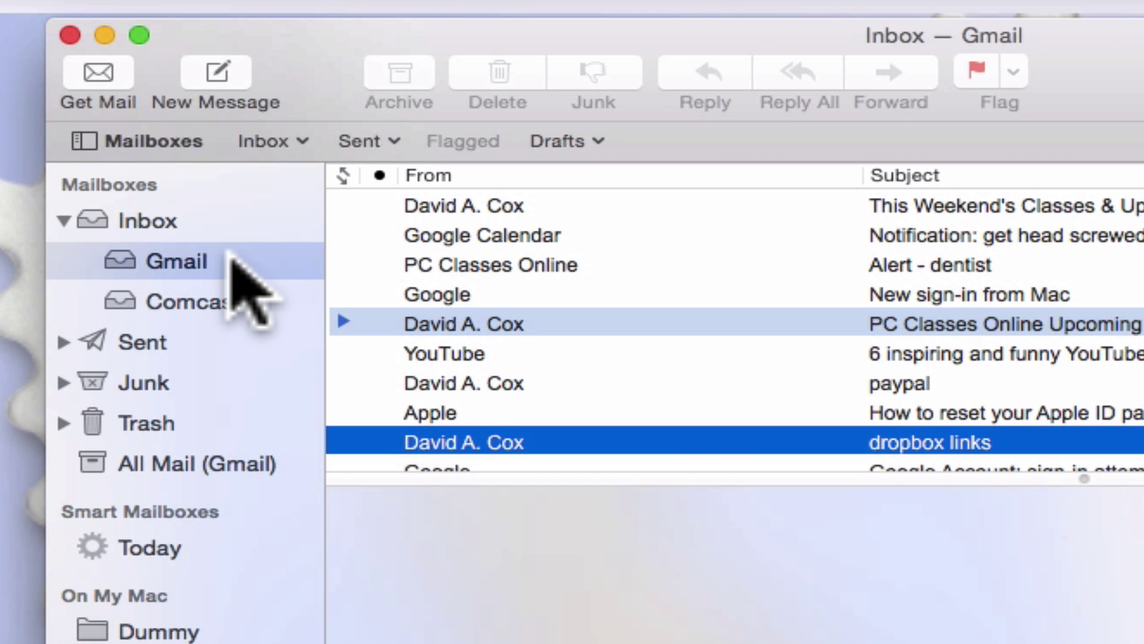
click(189, 301)
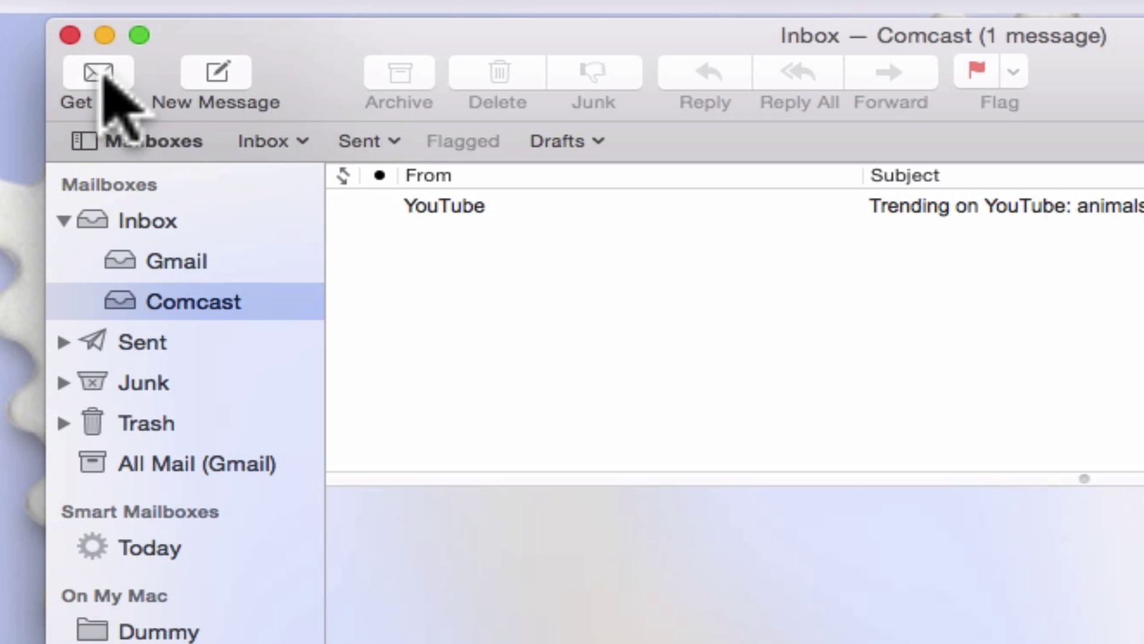
click(645, 205)
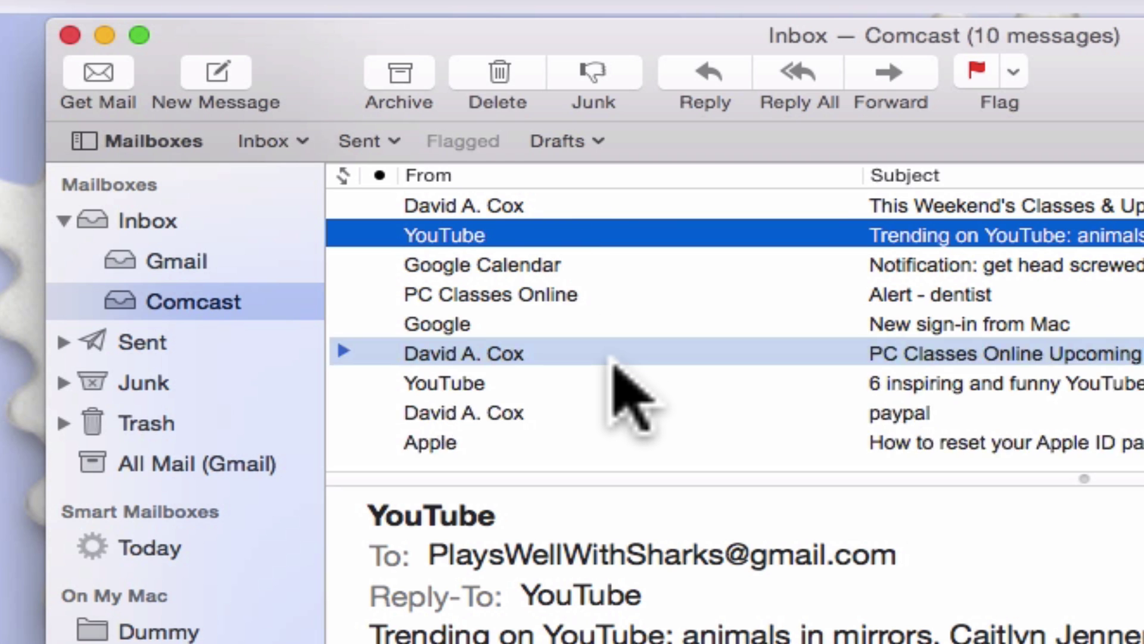
- Move all messages of the Comcast inbox to the Gmail inbox and check both inboxes
click(614, 358)
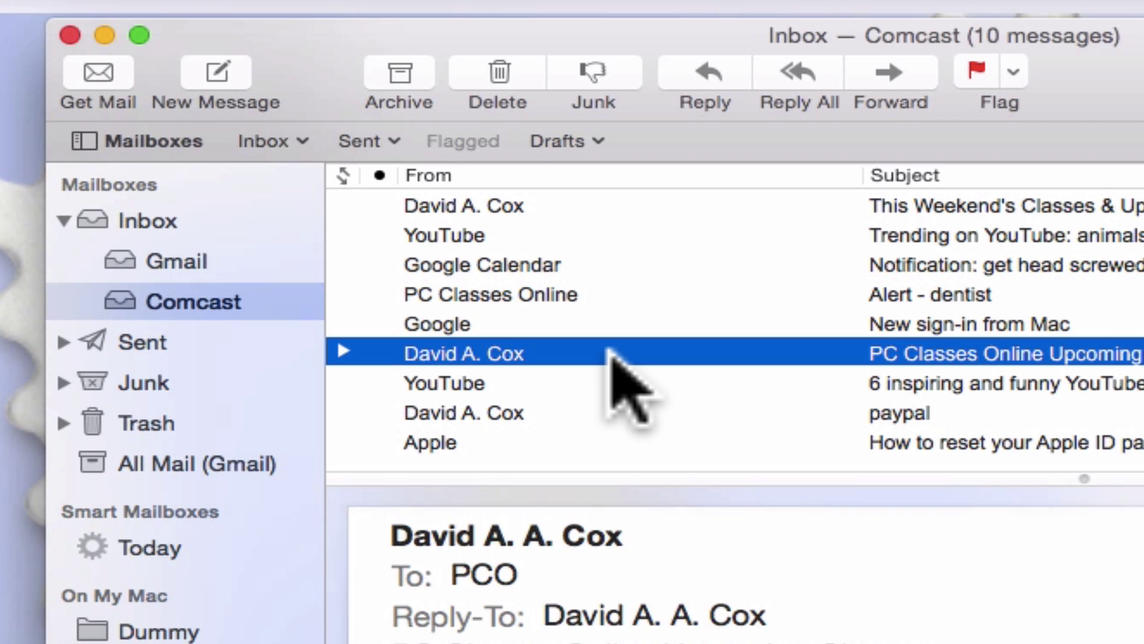
key(super+a)
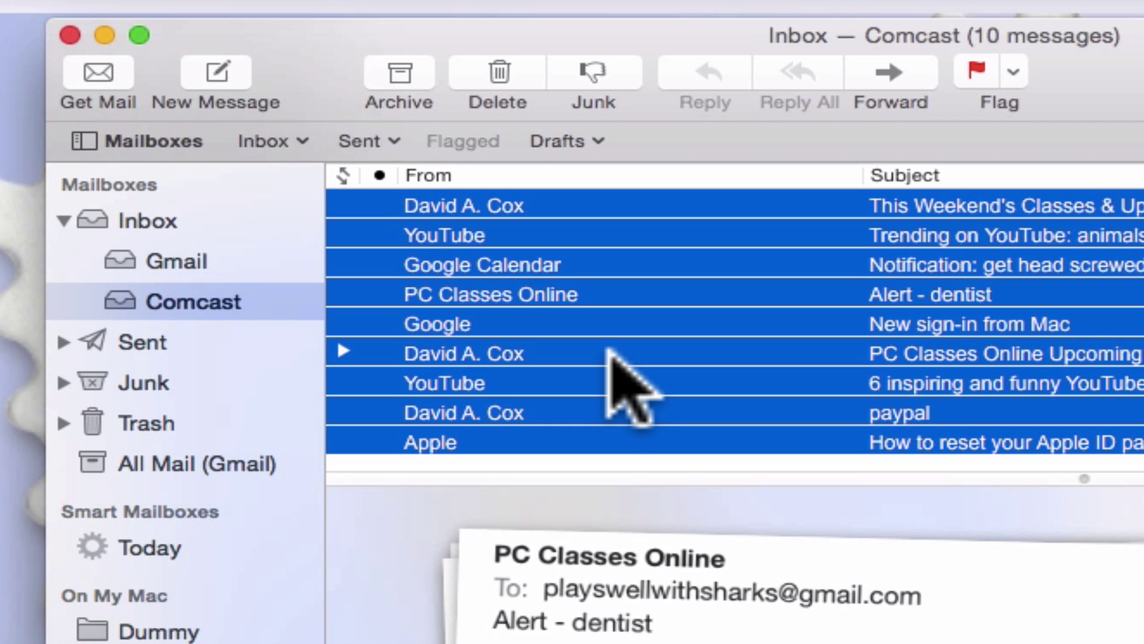
drag(469, 251, 290, 253)
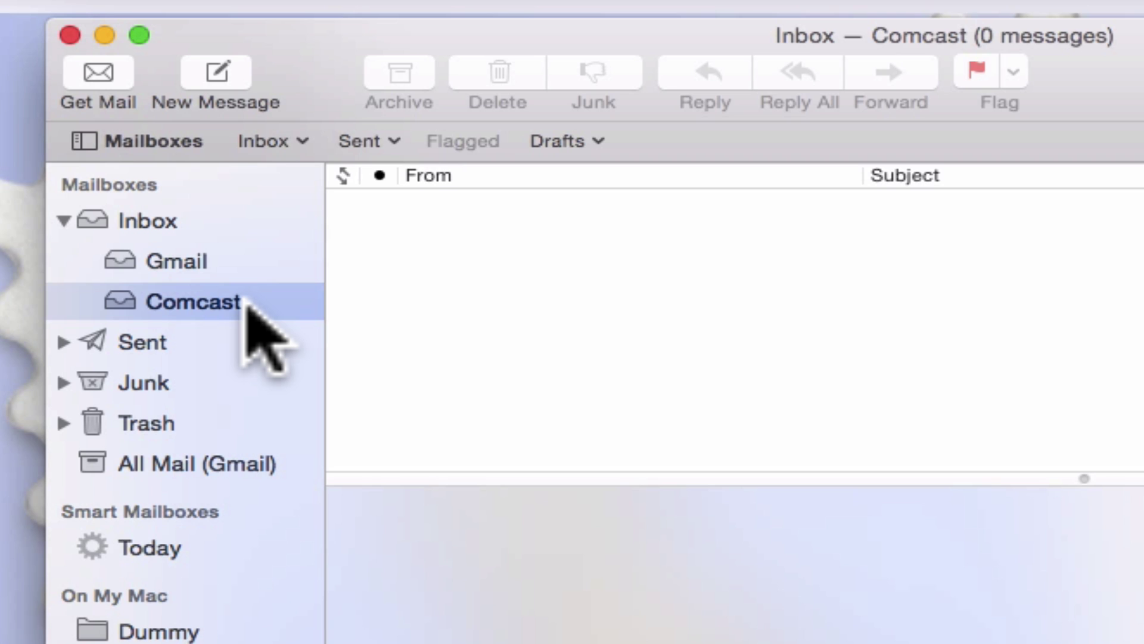
click(191, 265)
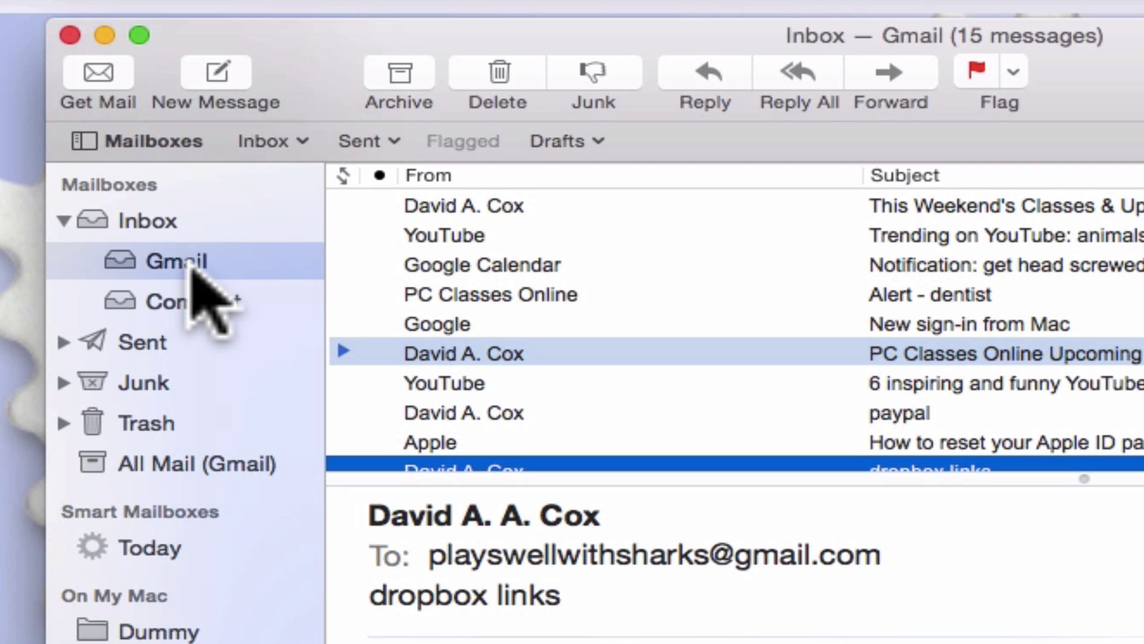
click(190, 298)
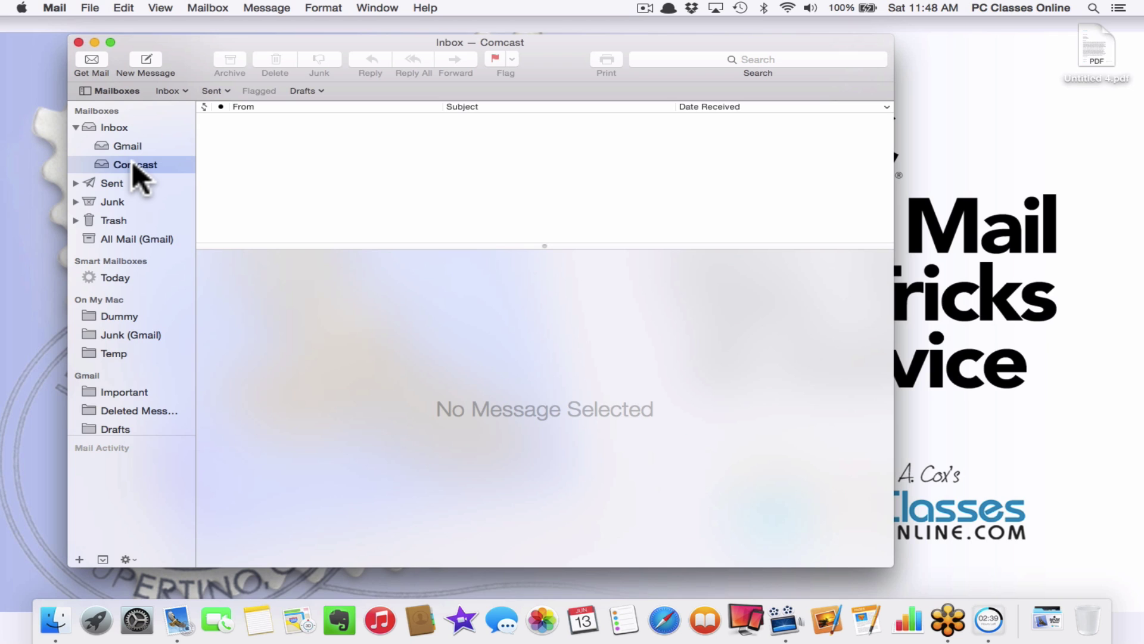
- Switch to the App Store and search for "pst converter pro"
click(21, 8)
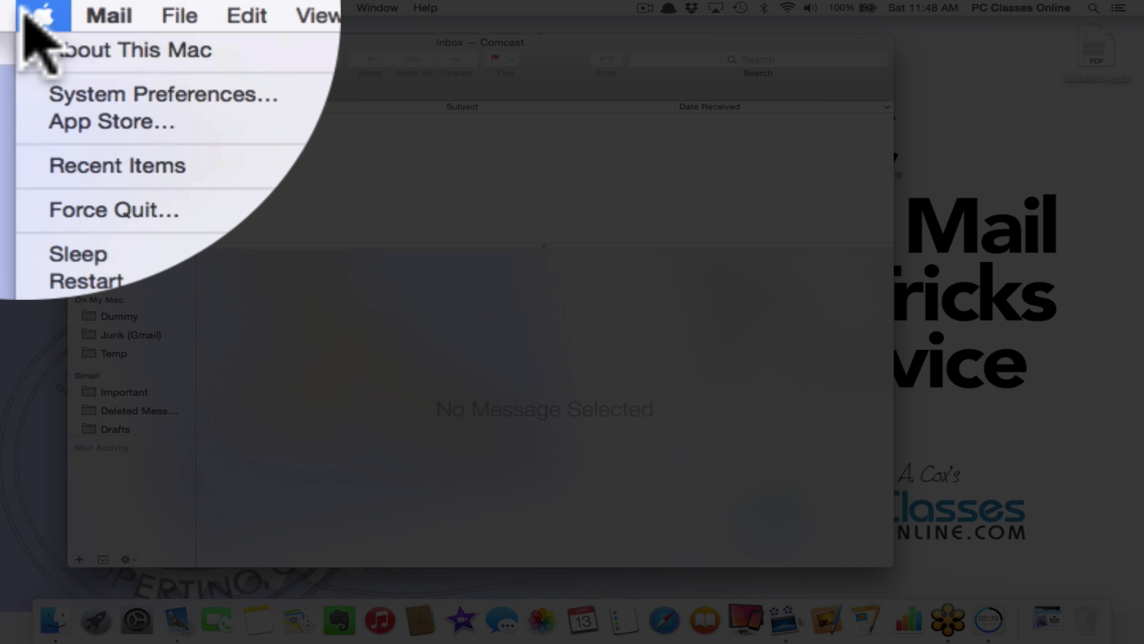
click(21, 55)
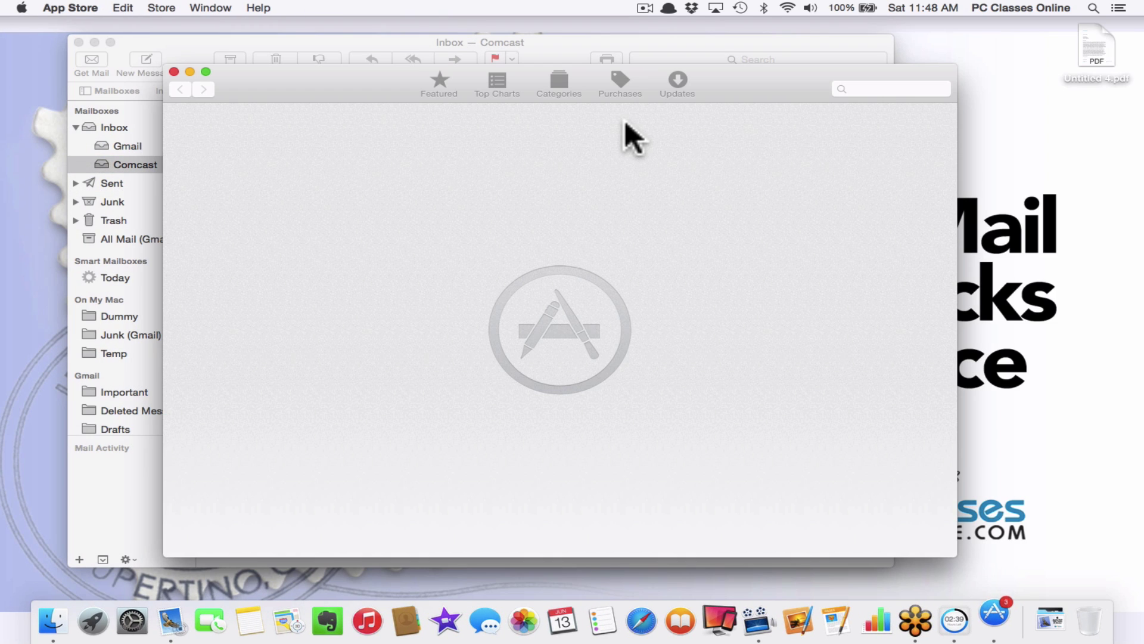
click(872, 88)
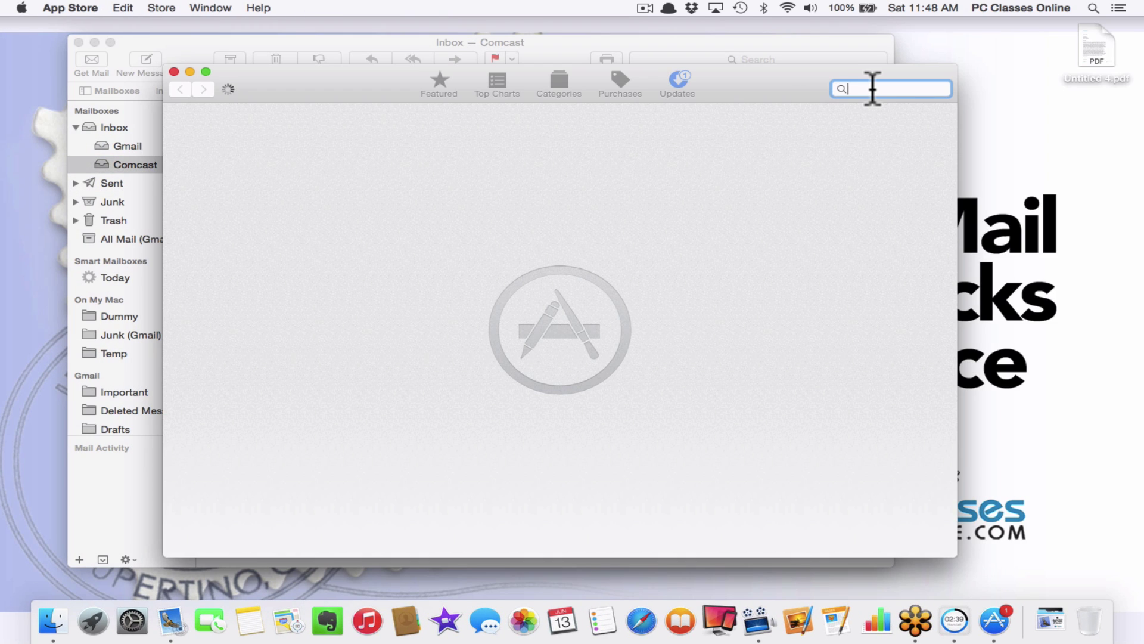
text(pst)
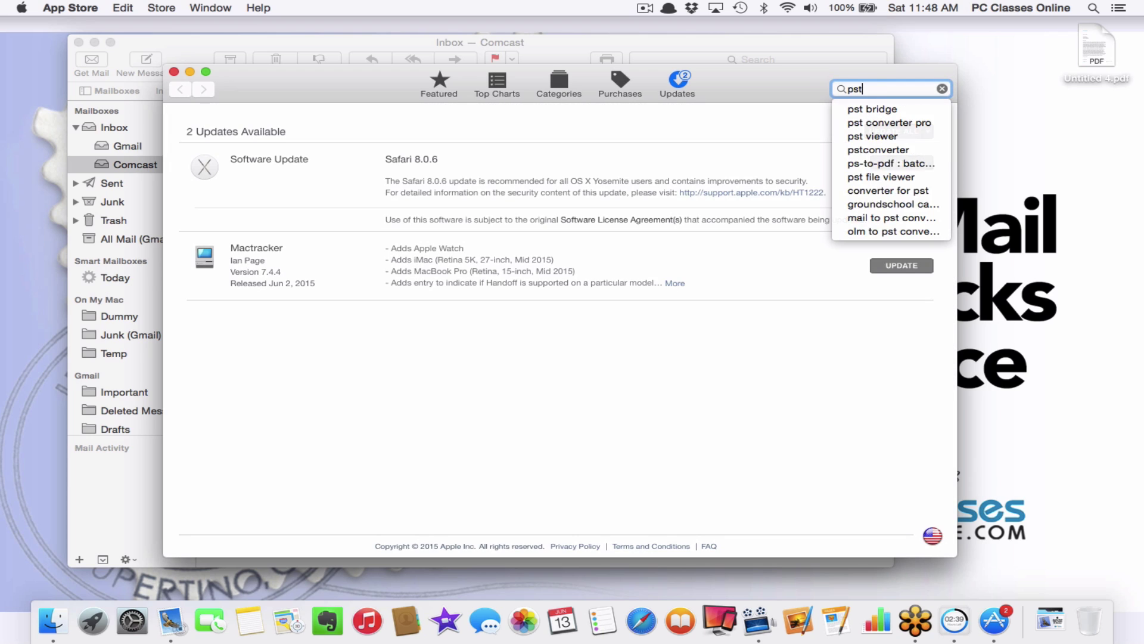
text( converter pro)
key(Return)
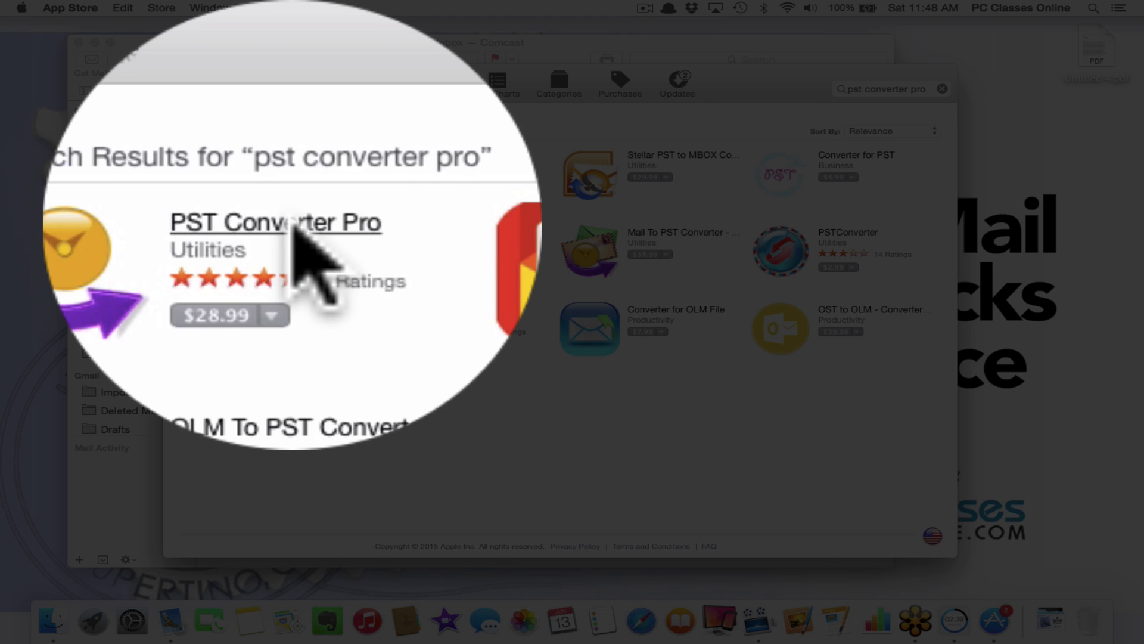
- View the PST Converter Pro product page with its screenshots, and quit the App Store
click(292, 158)
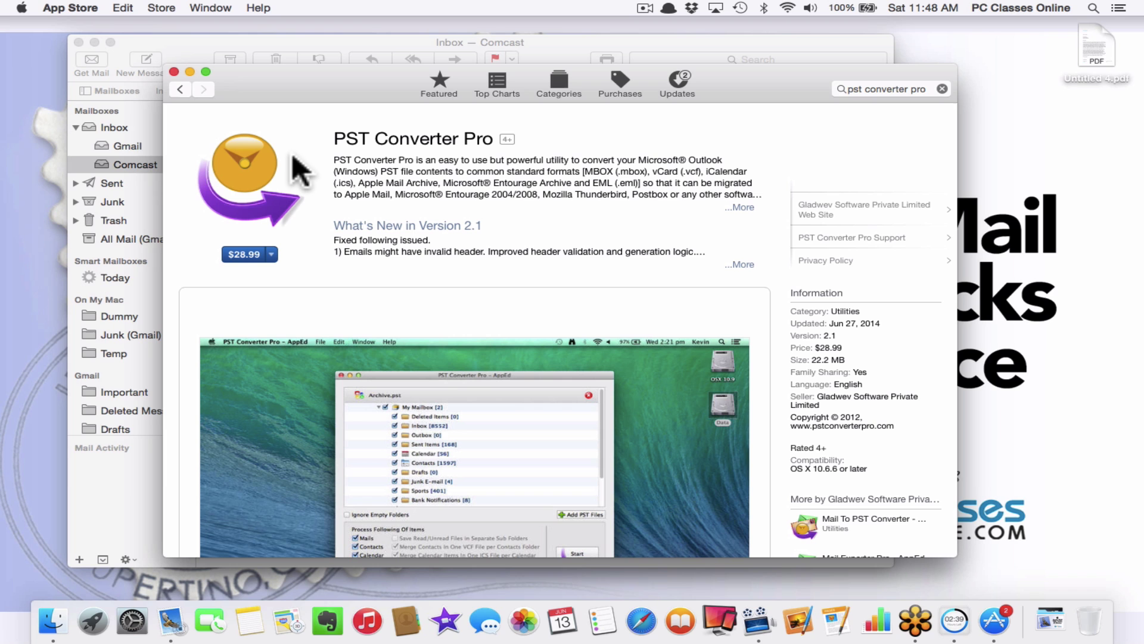
scroll(292, 156, down, 5)
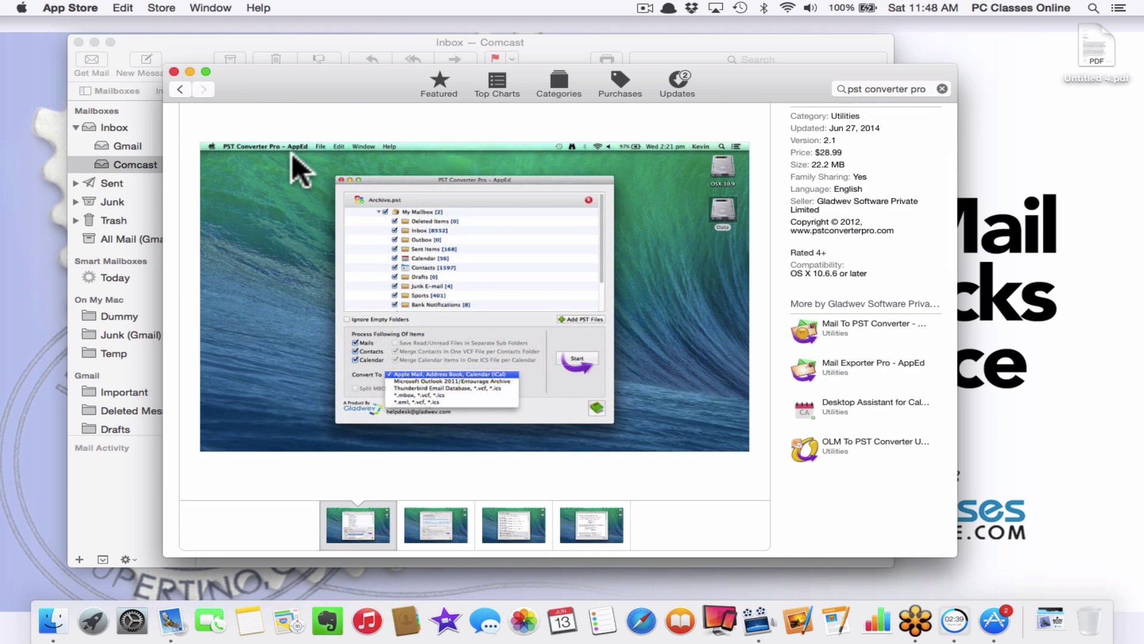
key(super+q)
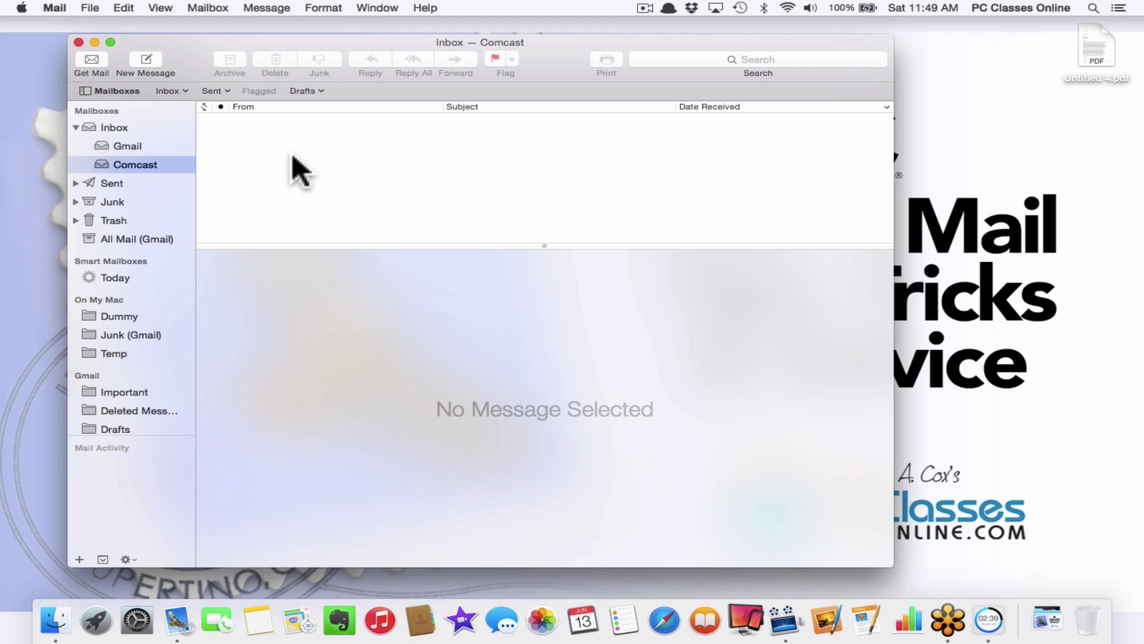
- View the Gmail inbox, read Google's May 30 "New sign-in from Mac" message and look through the message list
click(170, 146)
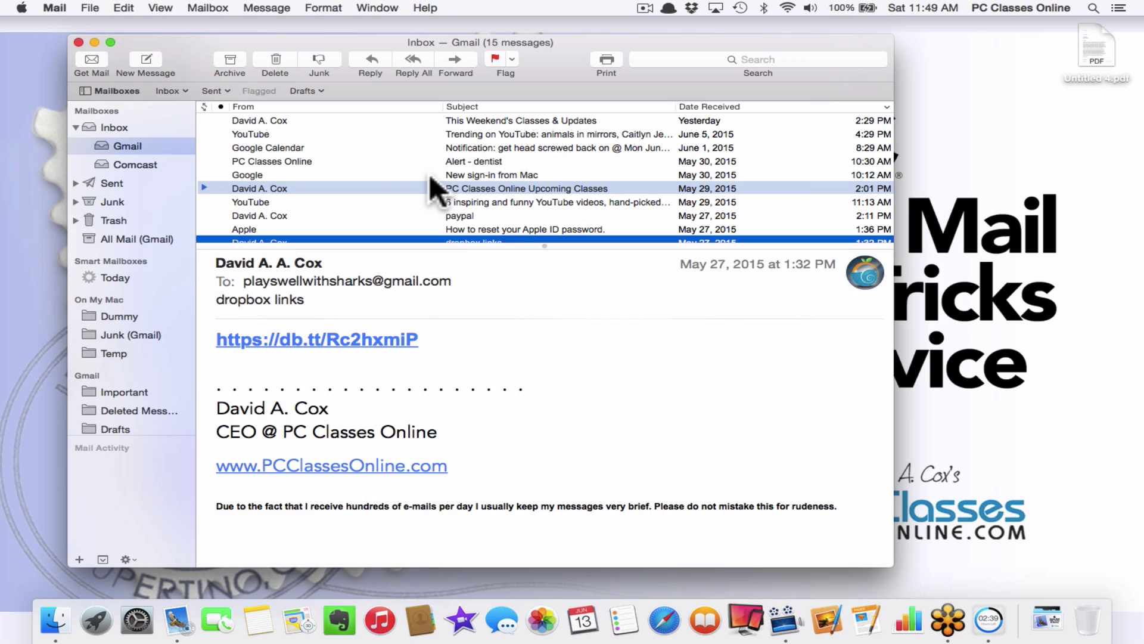
click(431, 176)
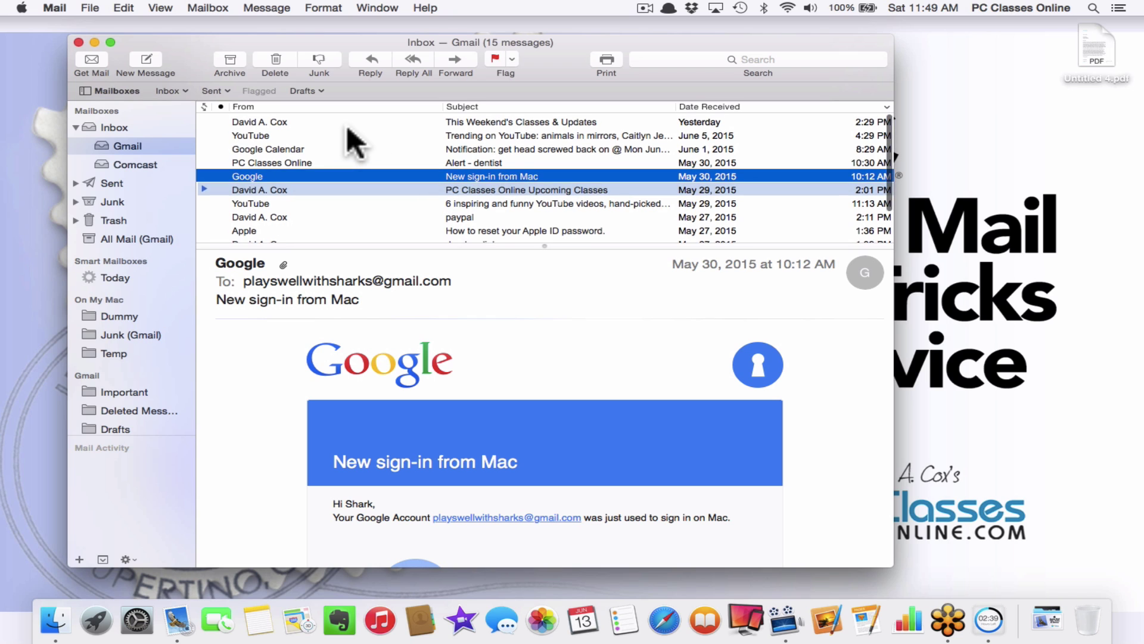
scroll(348, 129, down, 5)
scroll(347, 128, up, 5)
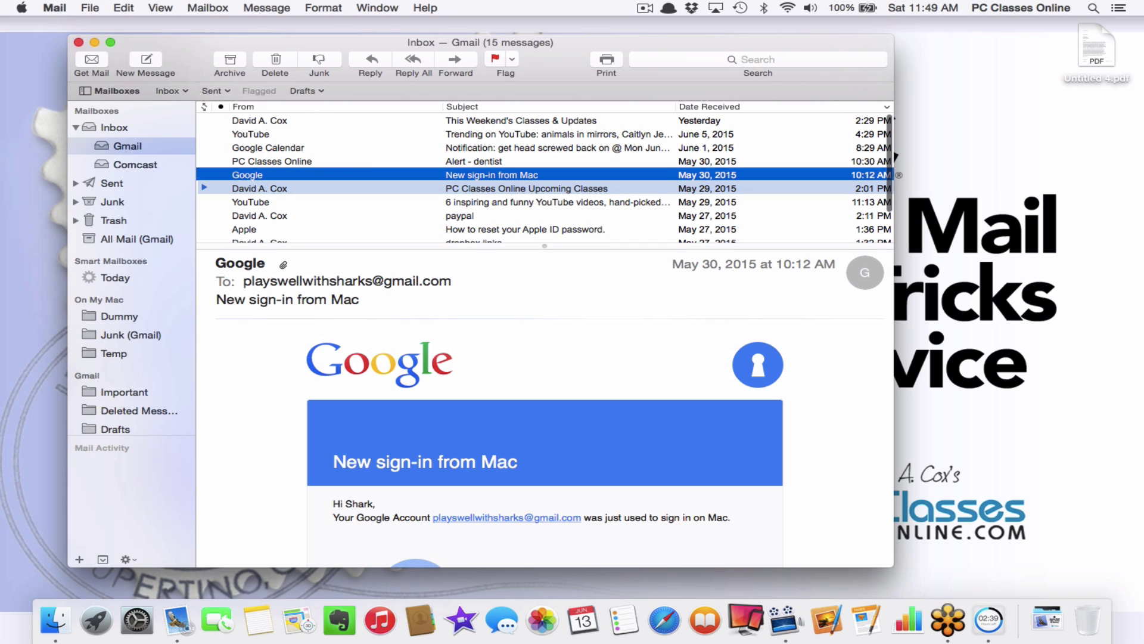
- Turn off the classic layout in Mail's Viewing preferences and close the preferences
click(54, 7)
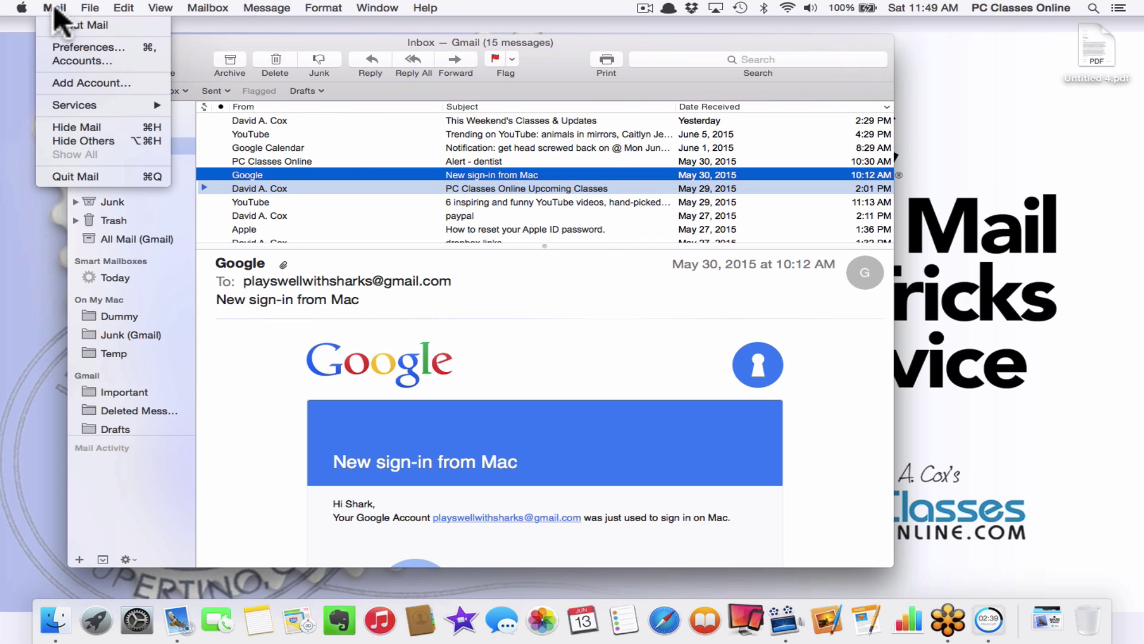
click(55, 45)
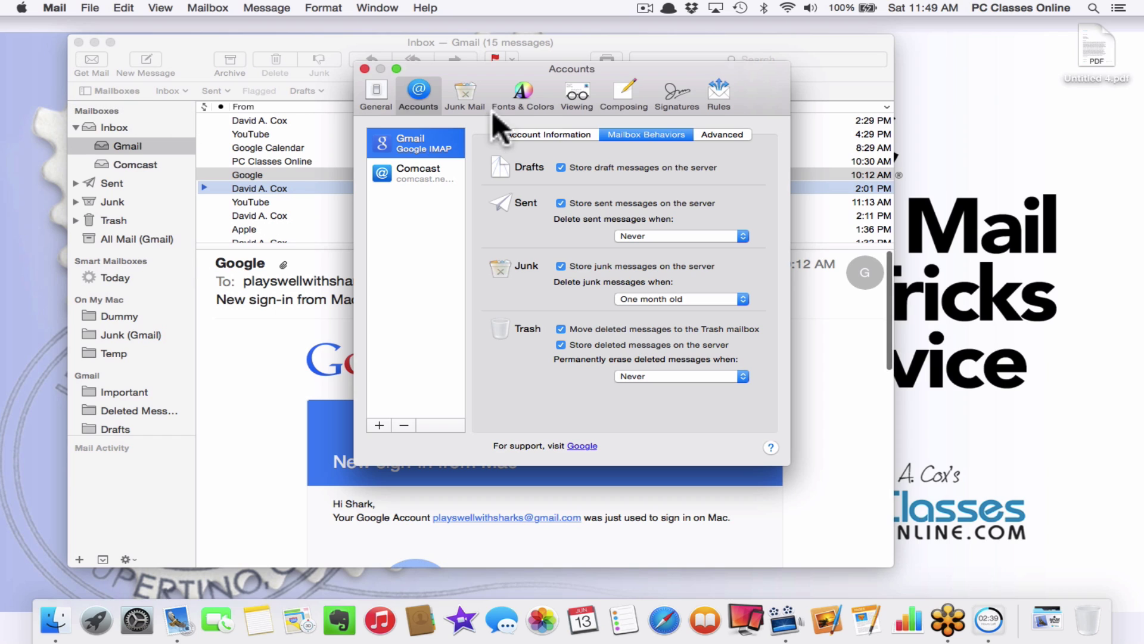
click(586, 89)
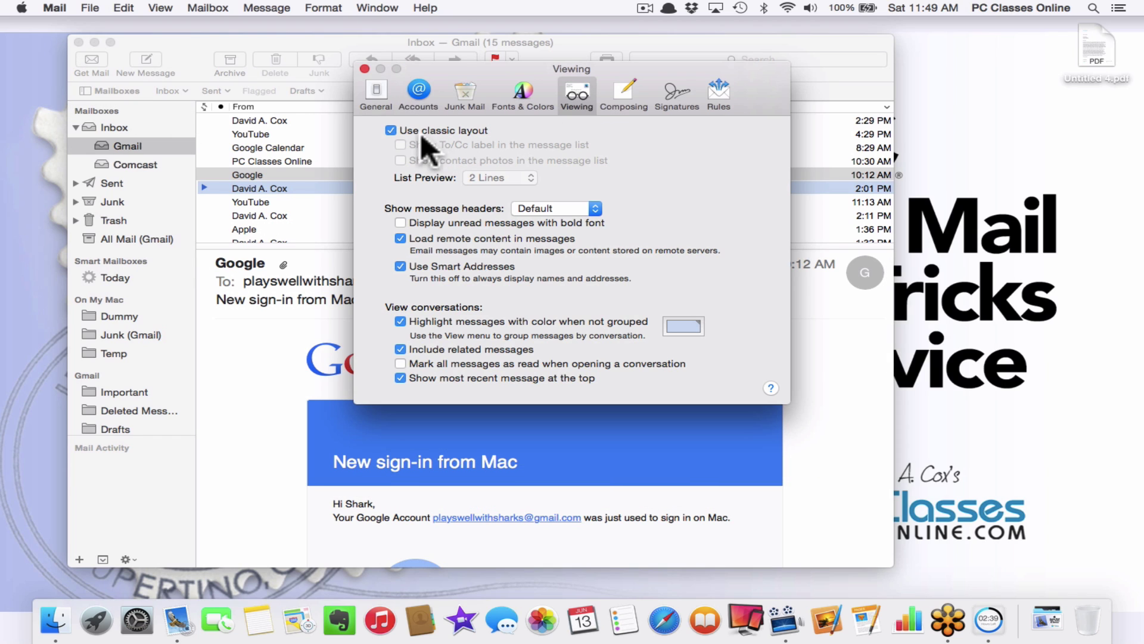
click(466, 129)
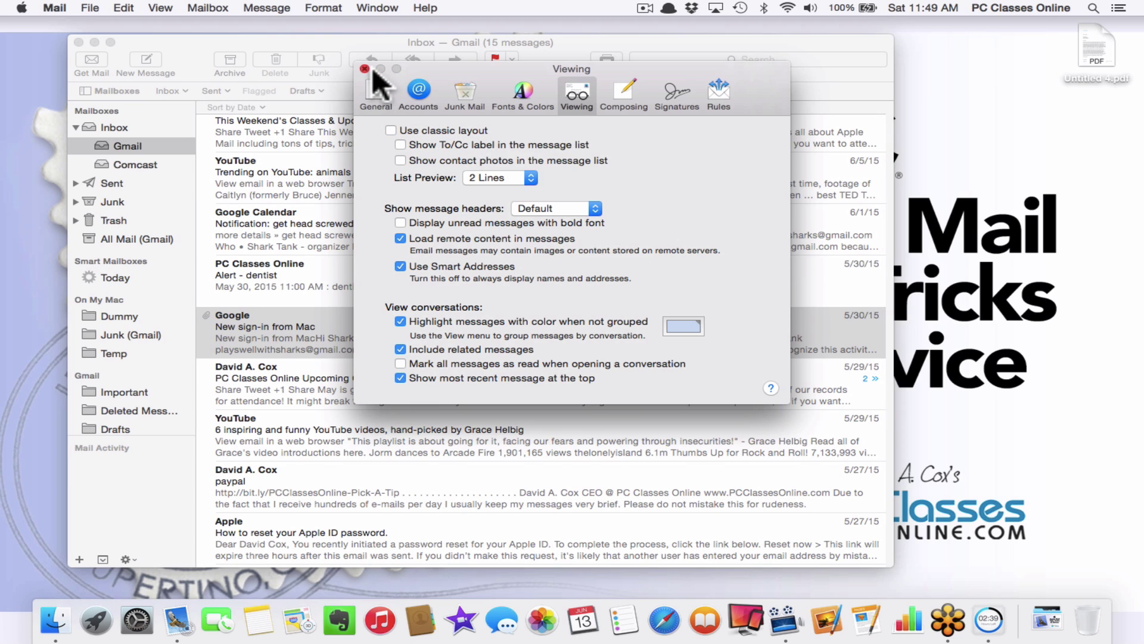
click(365, 68)
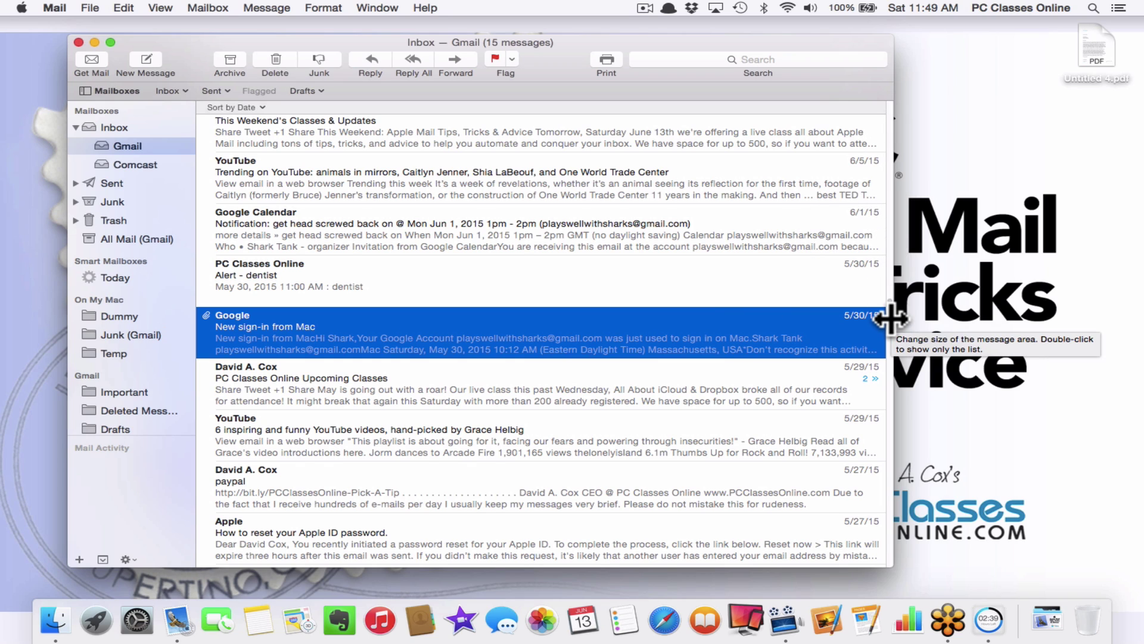
- Narrow the message list to uncover the message area beside it, and widen the Mail window
drag(890, 319, 646, 328)
drag(575, 324, 357, 328)
drag(892, 565, 1125, 567)
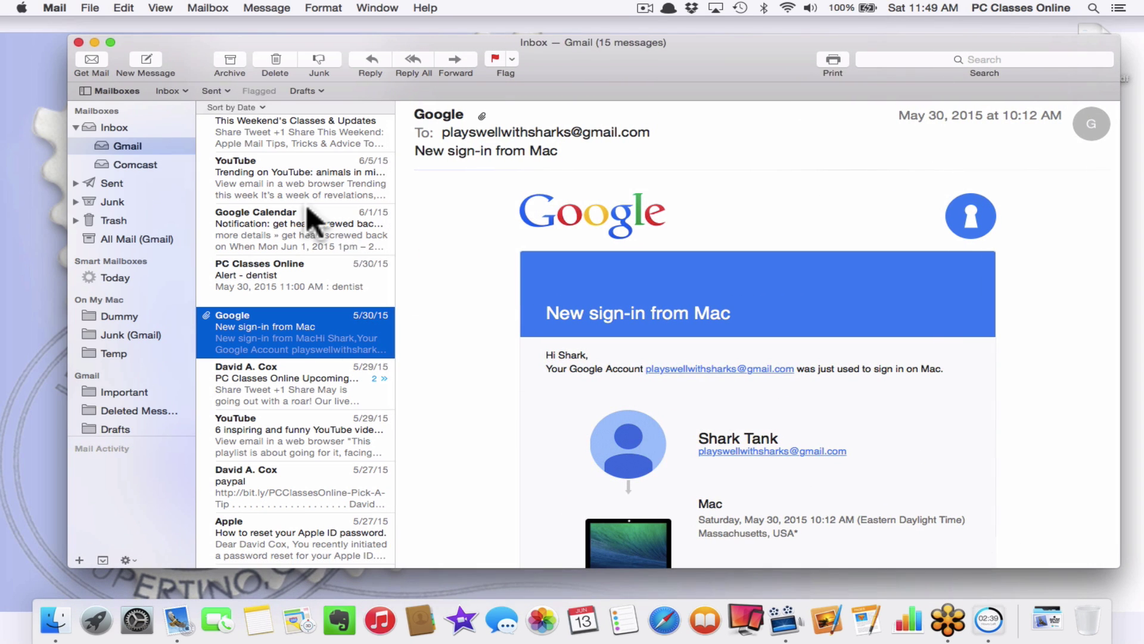
- View the June 1 Google Calendar "get head screwed back on" notification beside the message list
click(325, 224)
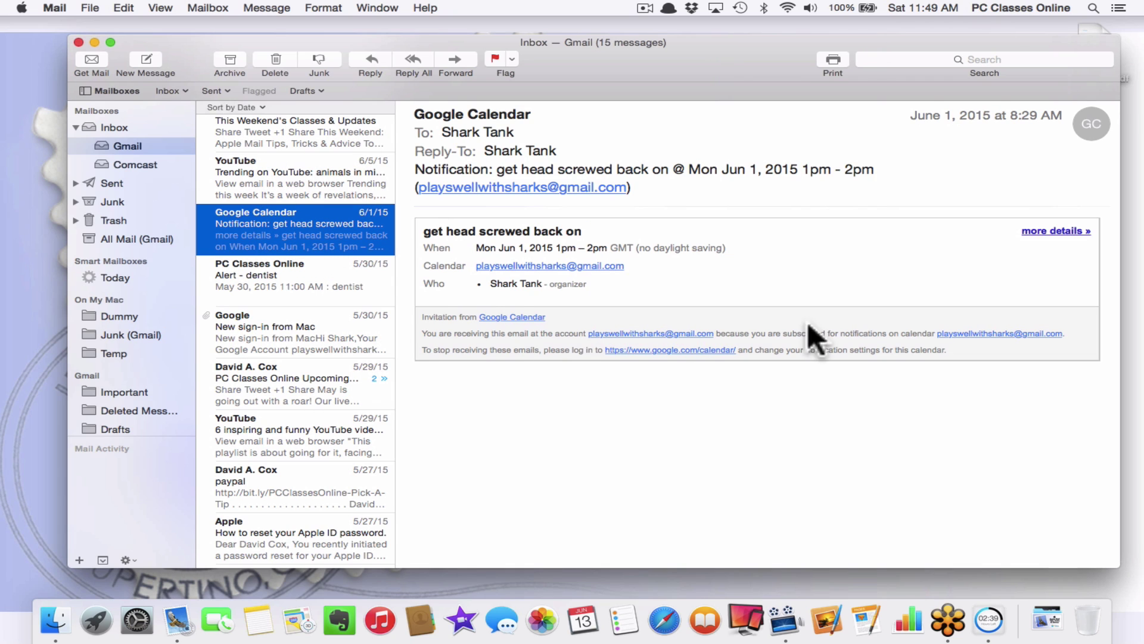
mouse_move(488, 173)
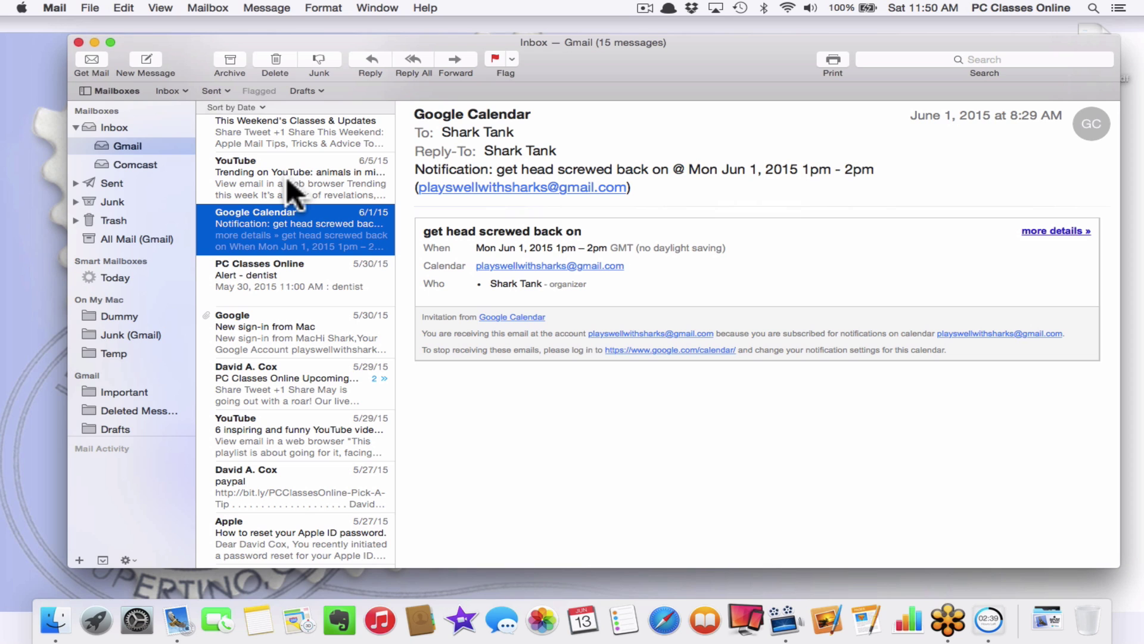
click(55, 8)
click(62, 48)
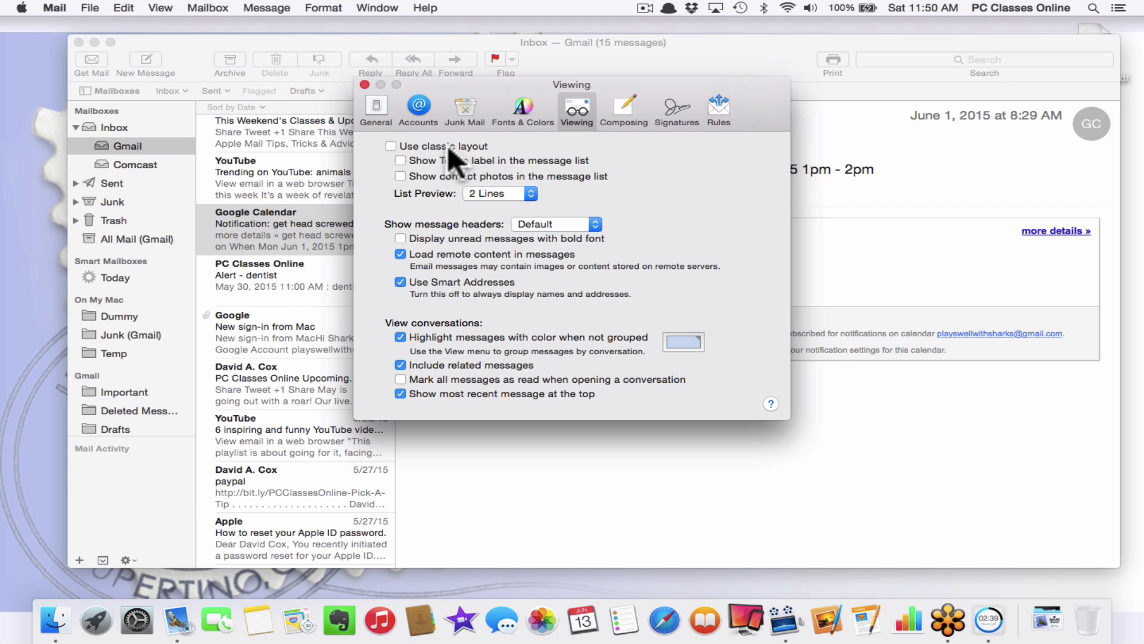
click(365, 84)
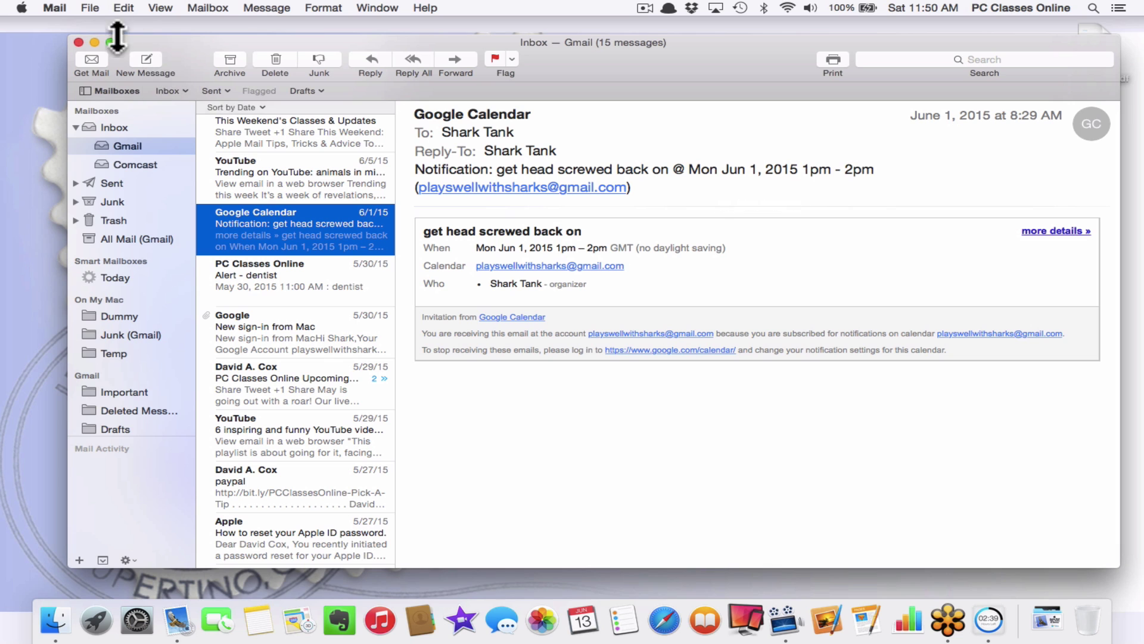
- Turn on the classic layout in Mail's Viewing preferences and shorten the message list to enlarge the message area below it
click(55, 8)
click(54, 8)
click(53, 10)
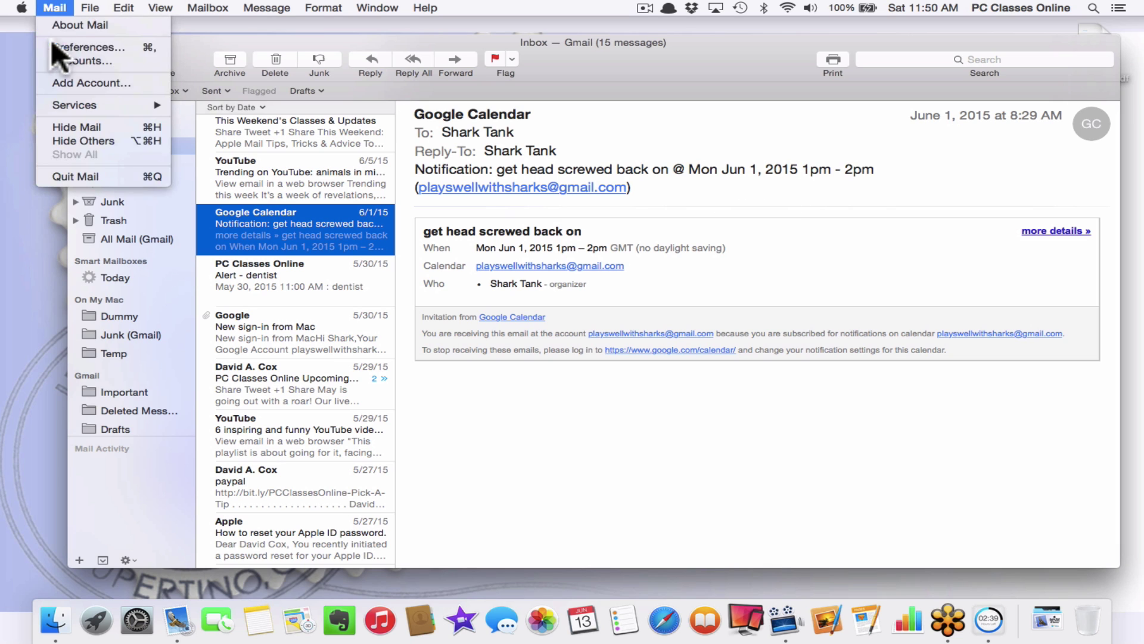
click(91, 47)
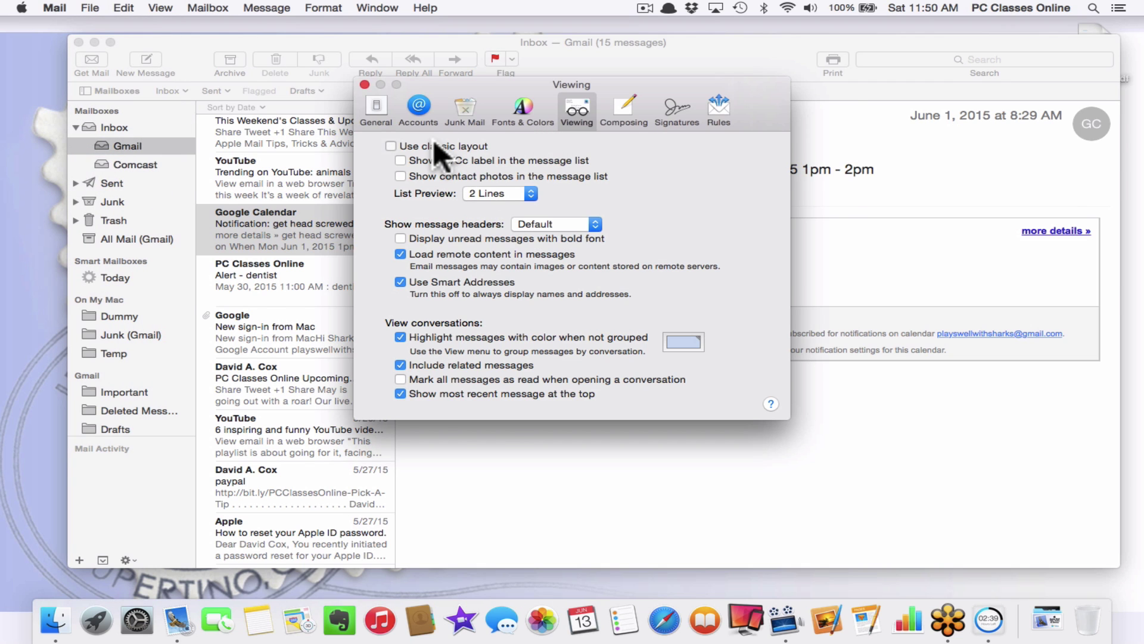
click(391, 146)
click(373, 84)
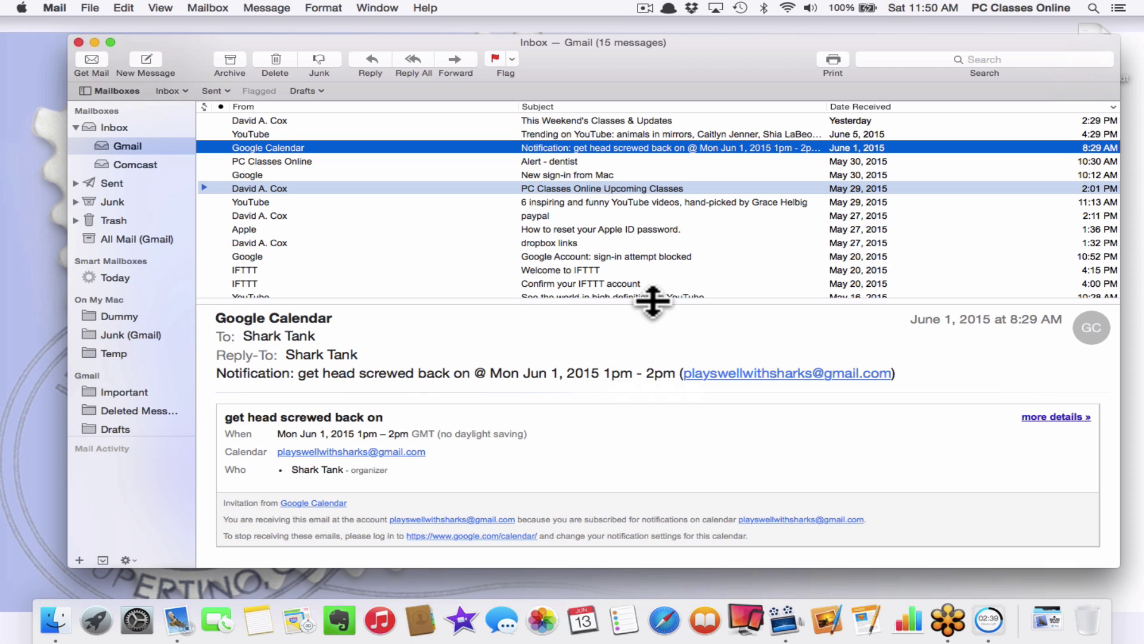
drag(652, 301, 652, 246)
drag(652, 337, 676, 224)
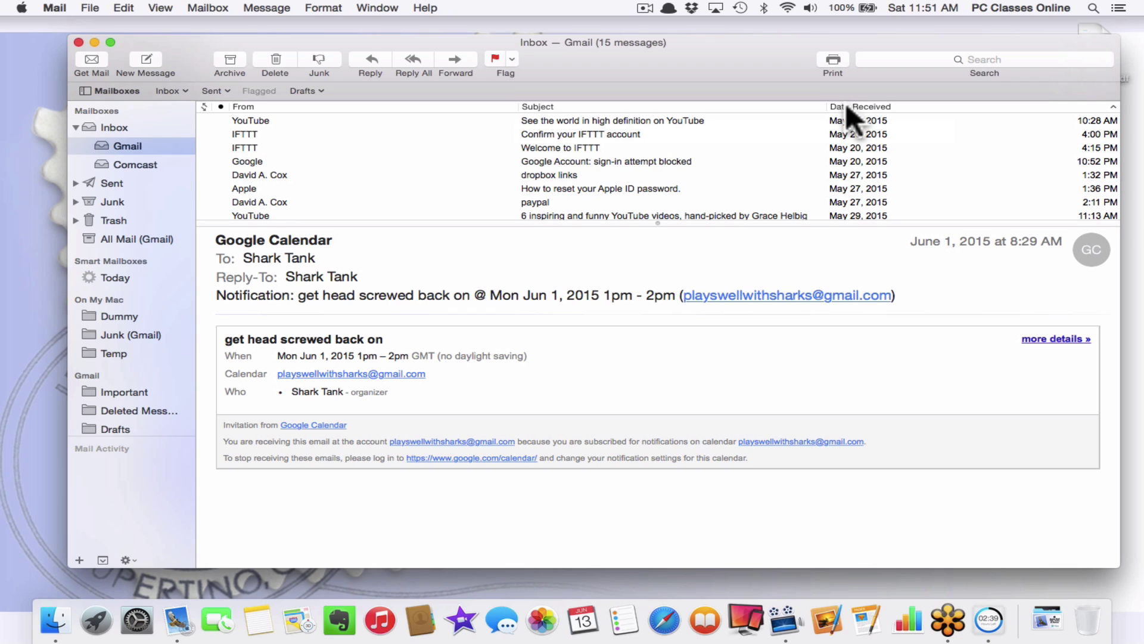
- Sort the Gmail inbox by subject, reverse the order and look through the list
click(564, 106)
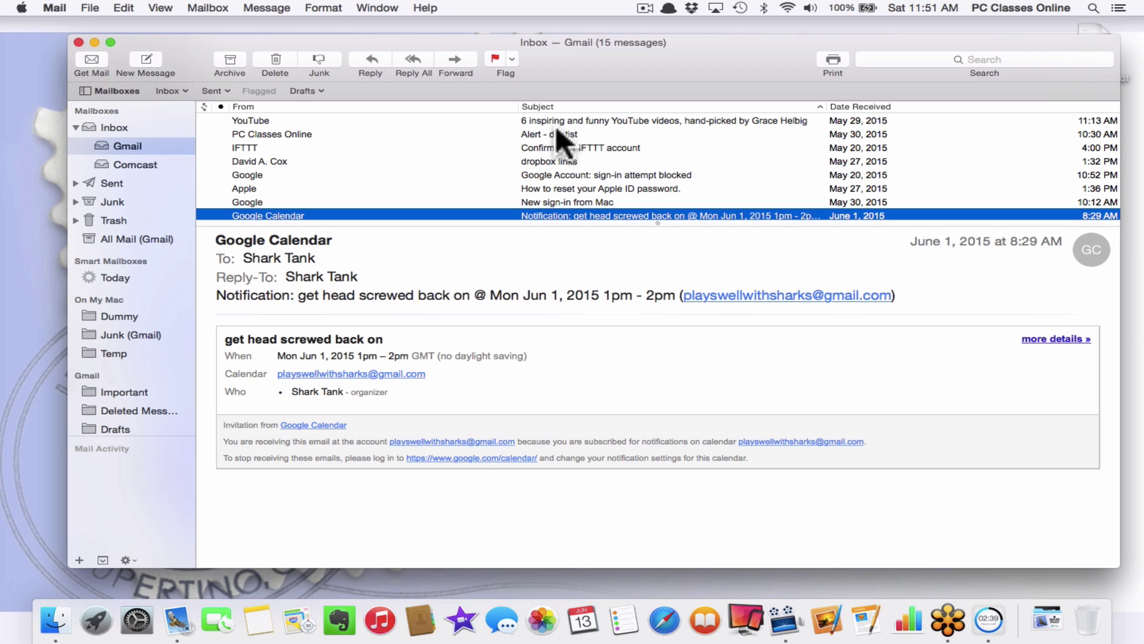
click(563, 104)
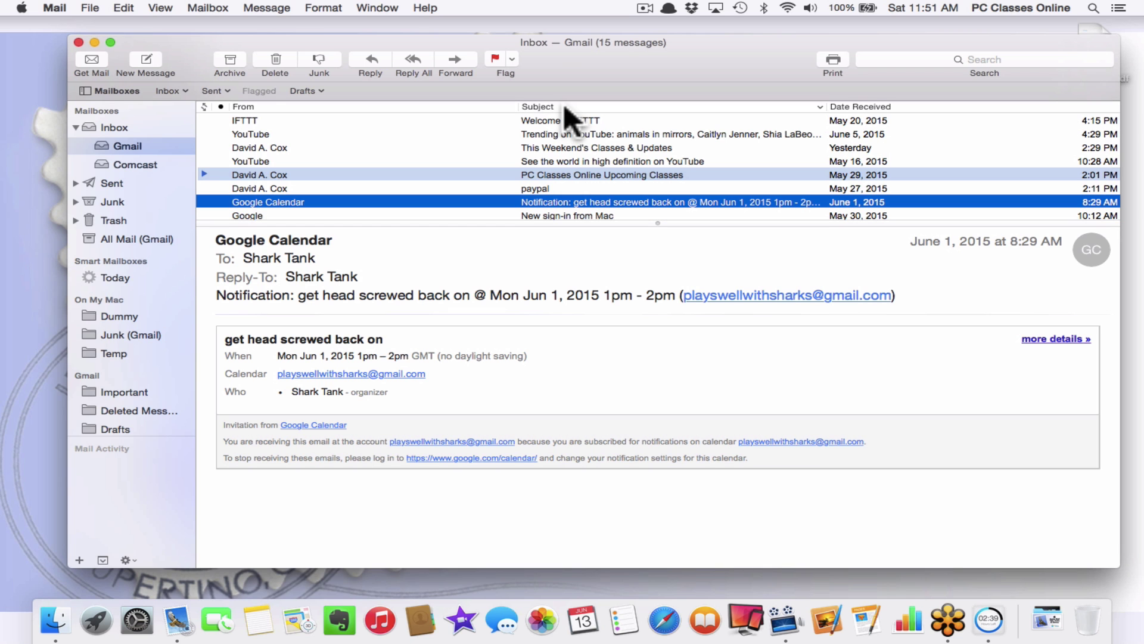
scroll(570, 148, down, 5)
scroll(569, 148, up, 5)
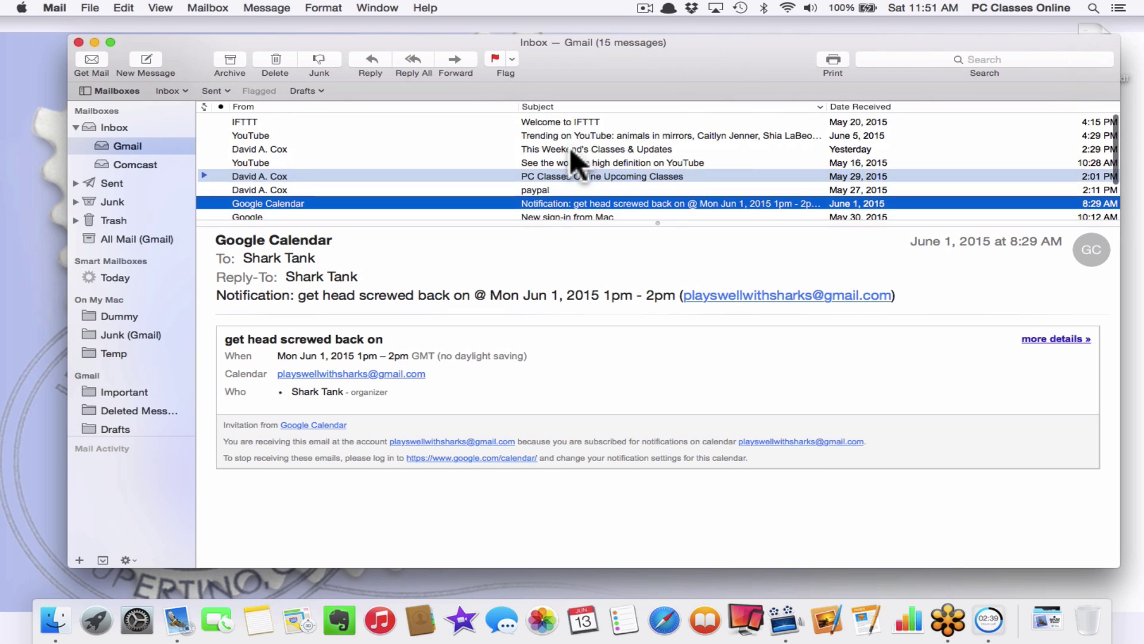
scroll(570, 148, down, 5)
scroll(554, 179, up, 1)
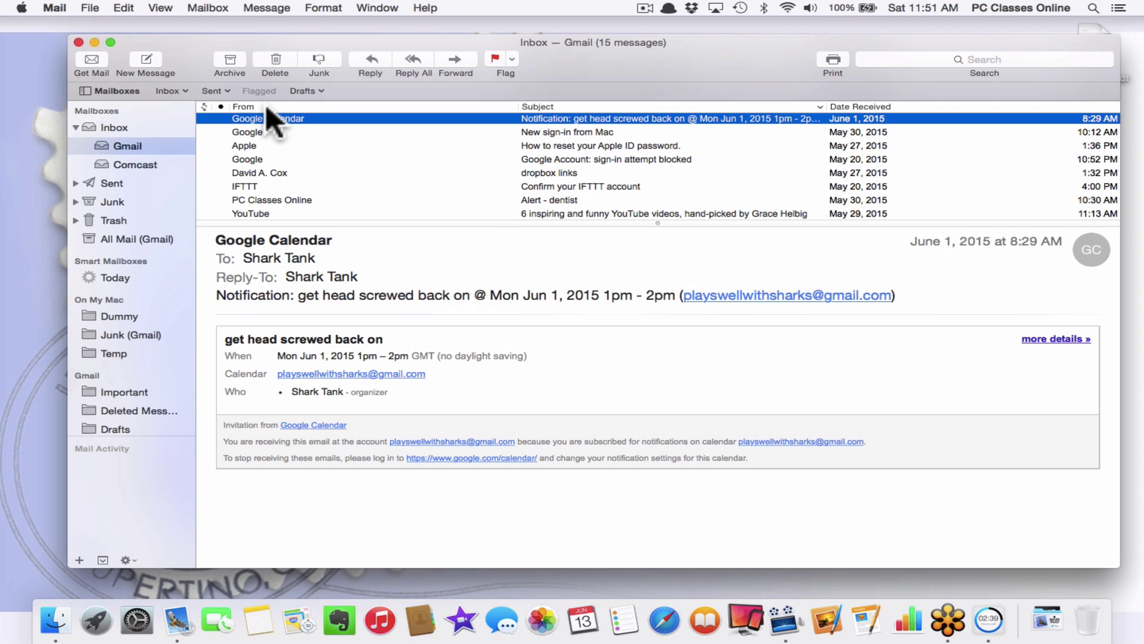
- Sort the Gmail inbox by date received with the newest messages first and look through the list
click(891, 105)
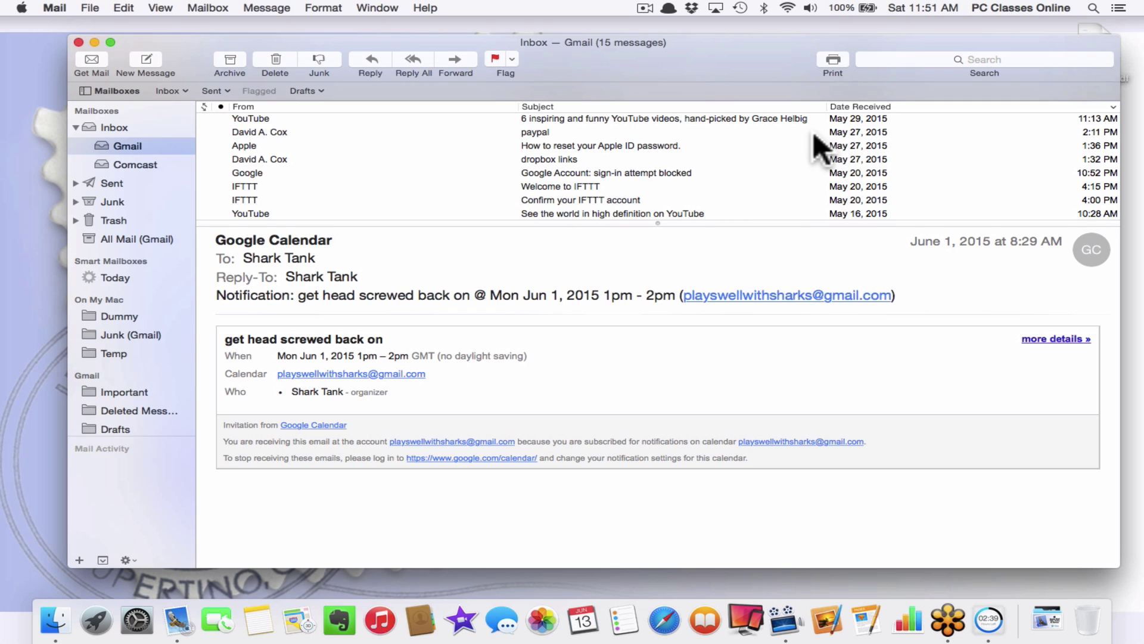
scroll(816, 137, up, 3)
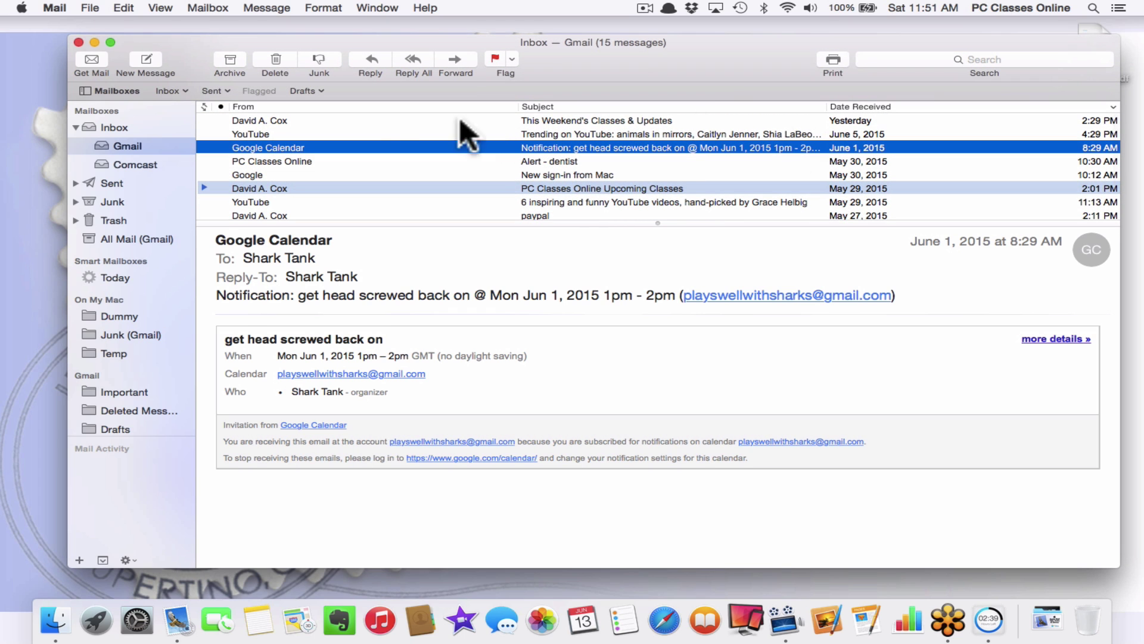
scroll(437, 163, down, 3)
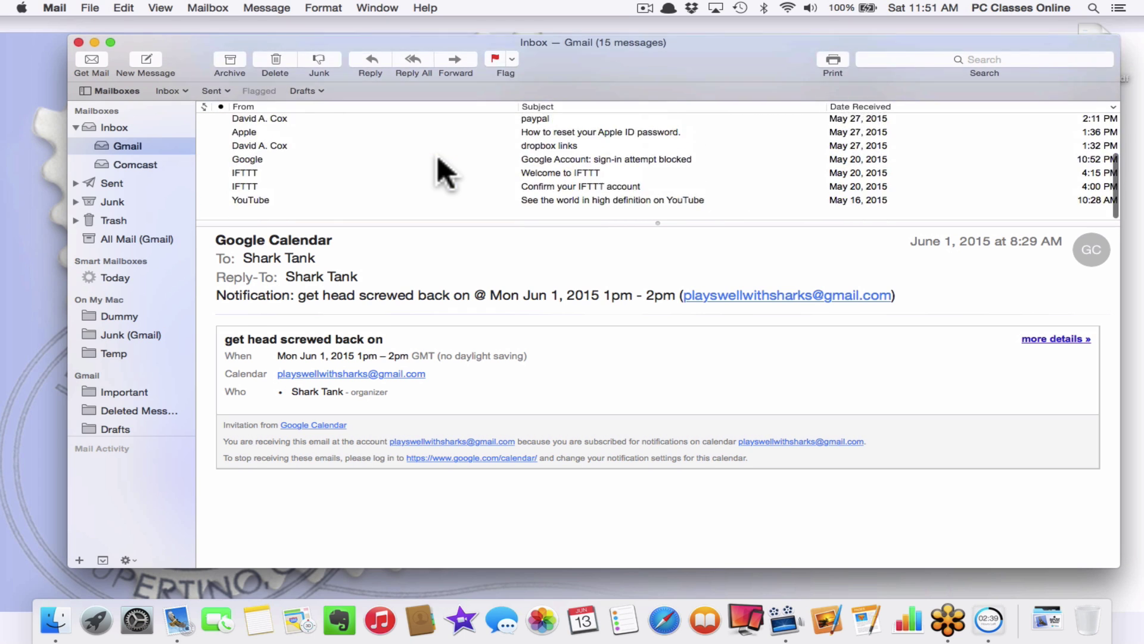
scroll(433, 171, up, 3)
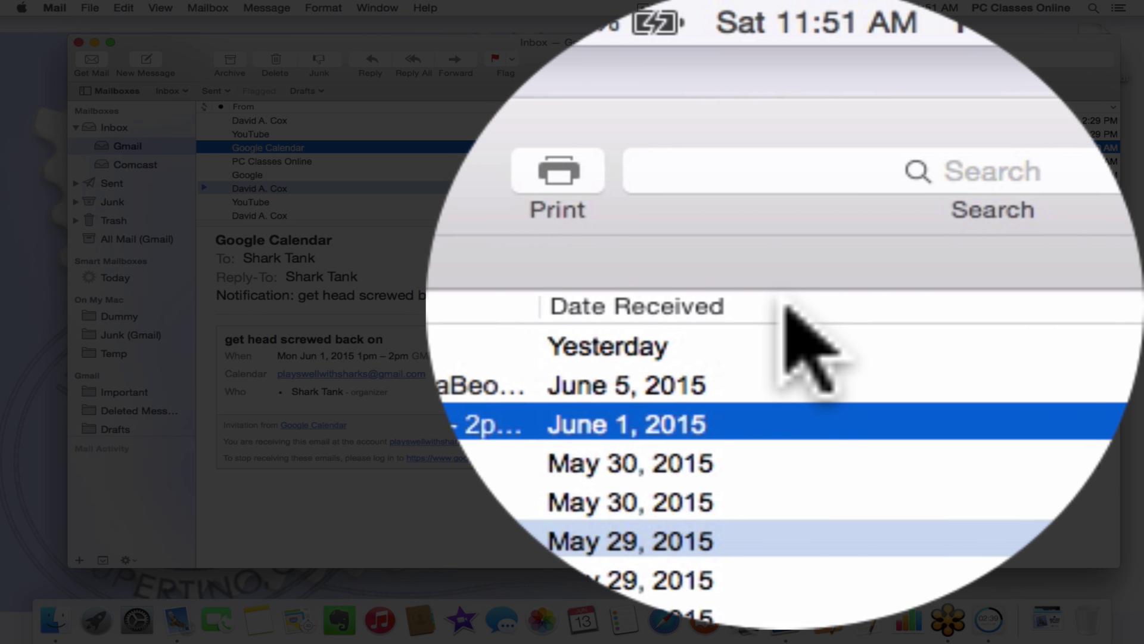
- Add the Attachments column to the message list and view Google's "New sign-in from Mac" and "sign-in attempt blocked" messages
right_click(913, 105)
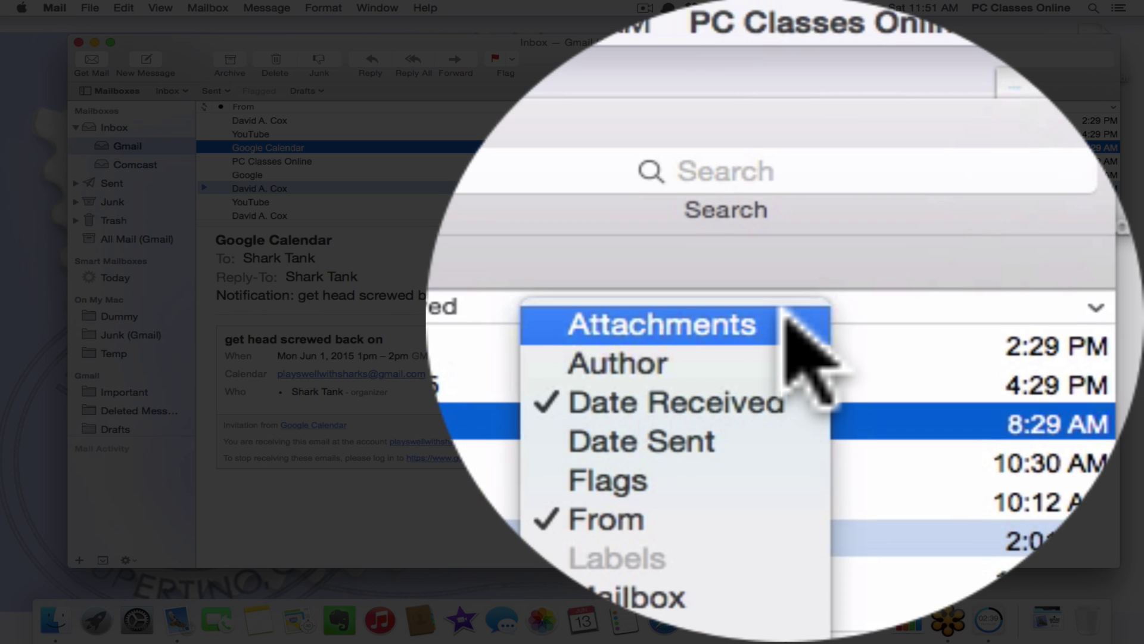
click(787, 321)
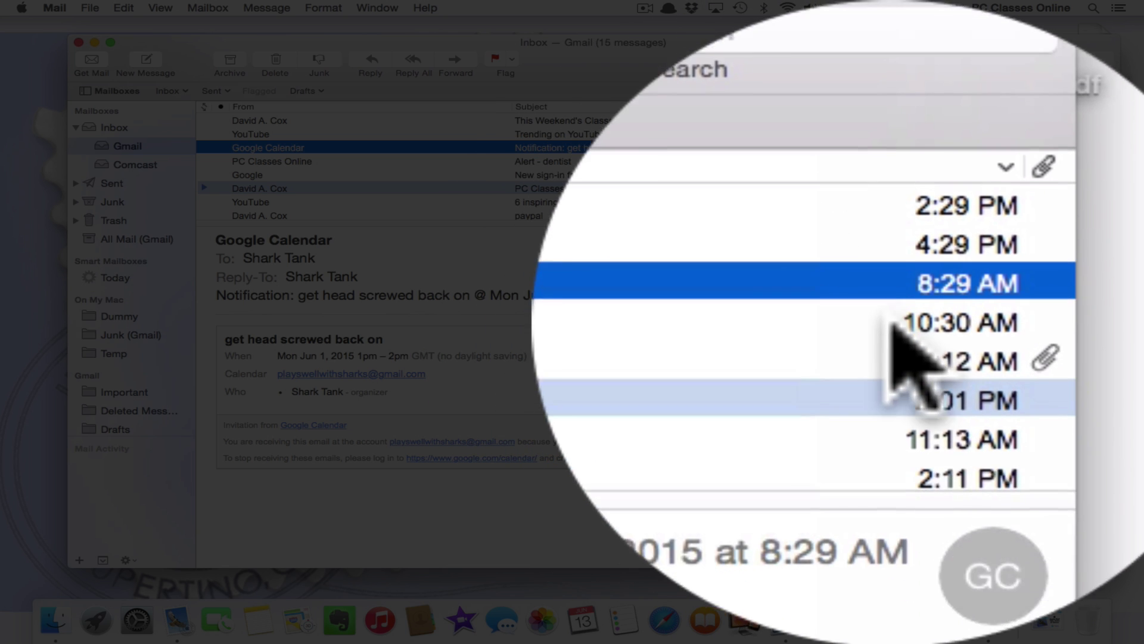
click(996, 314)
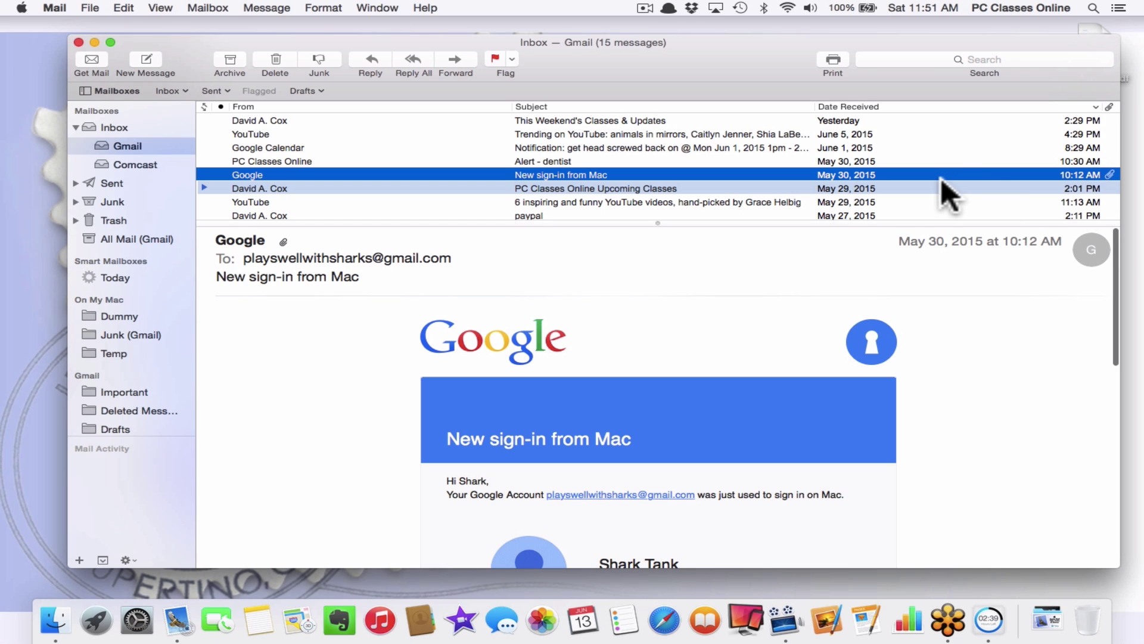
scroll(942, 178, down, 3)
click(927, 173)
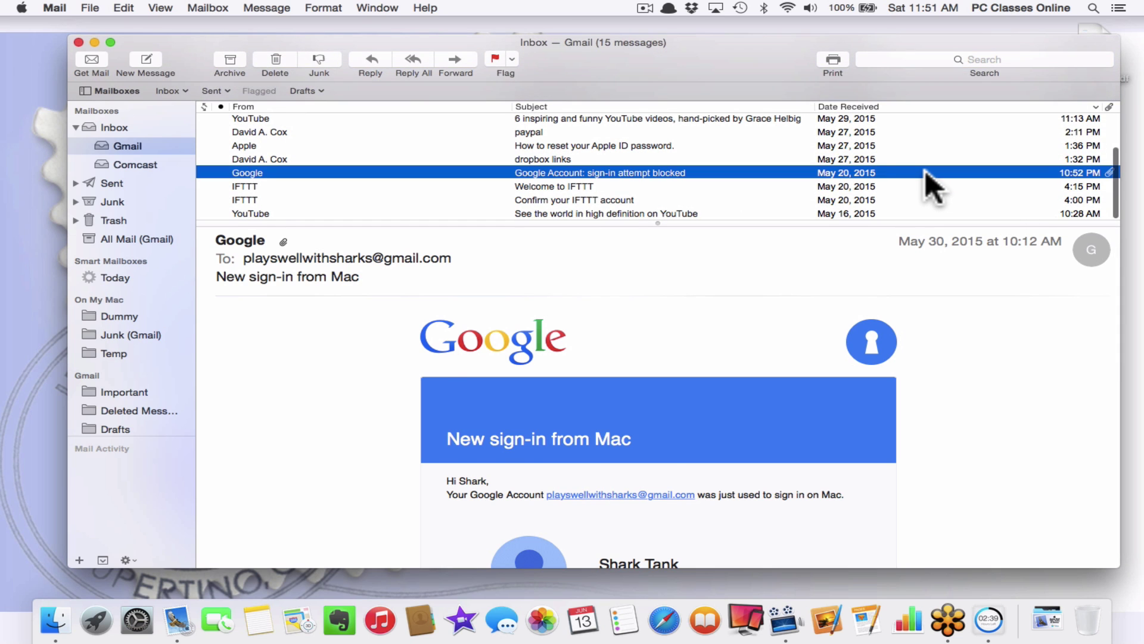
scroll(925, 172, up, 3)
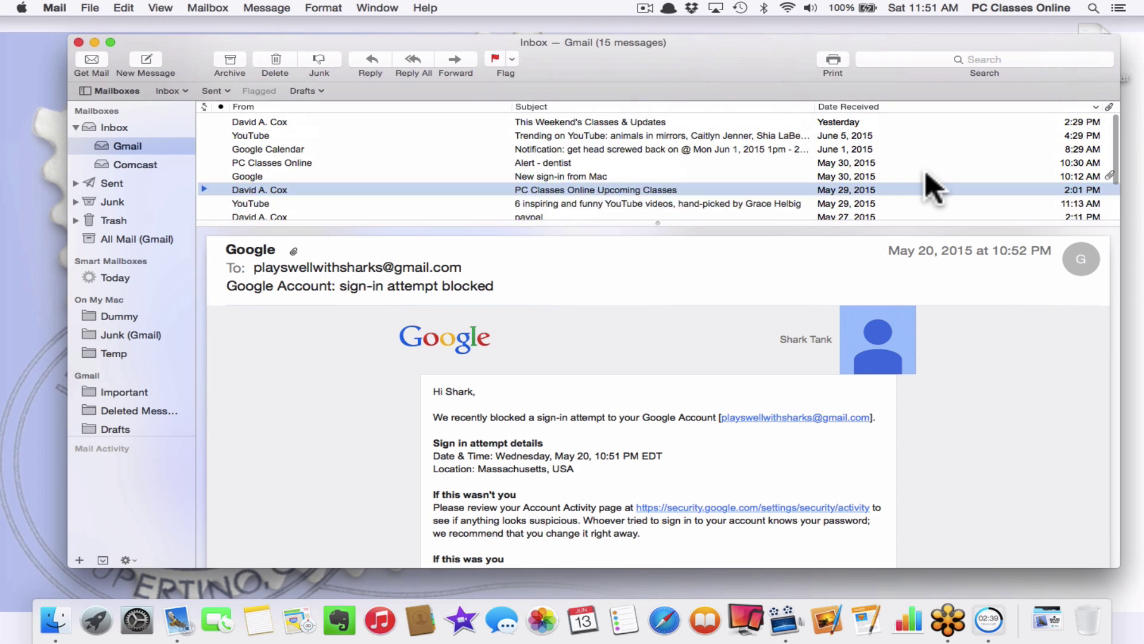
click(961, 174)
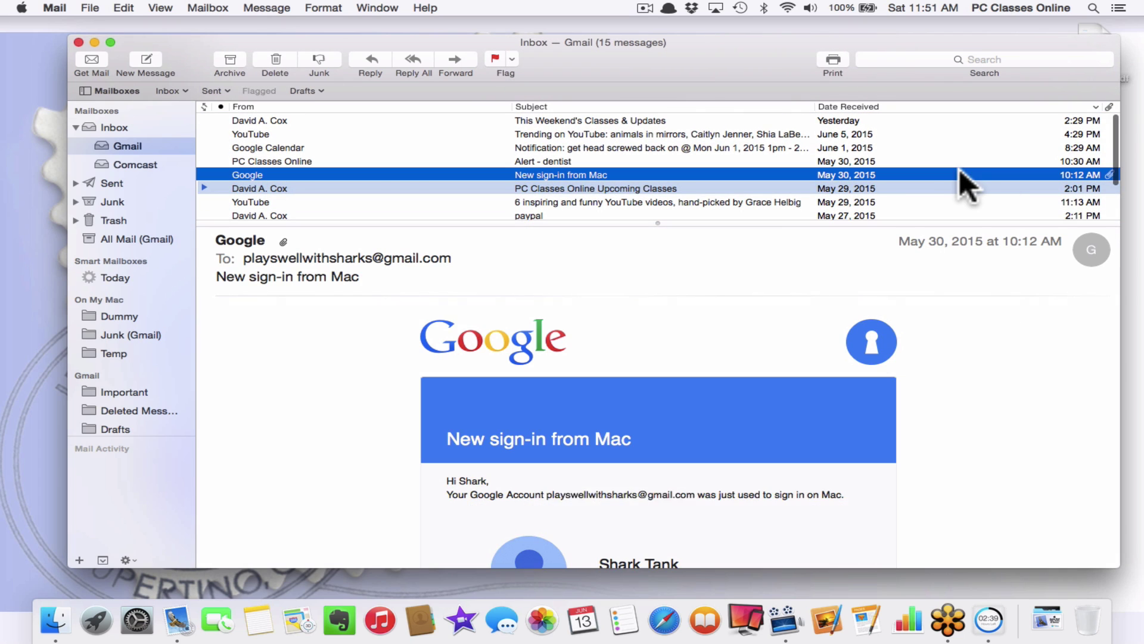
- Review the columns available for the message list and compare the Comcast, Gmail and combined inboxes
right_click(916, 104)
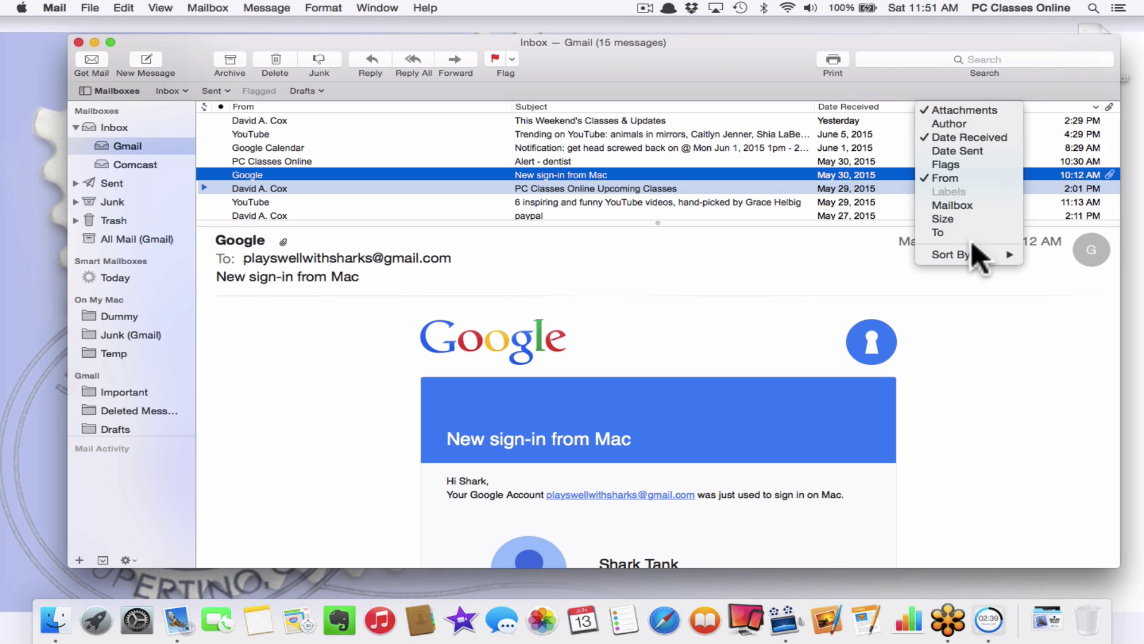
click(880, 76)
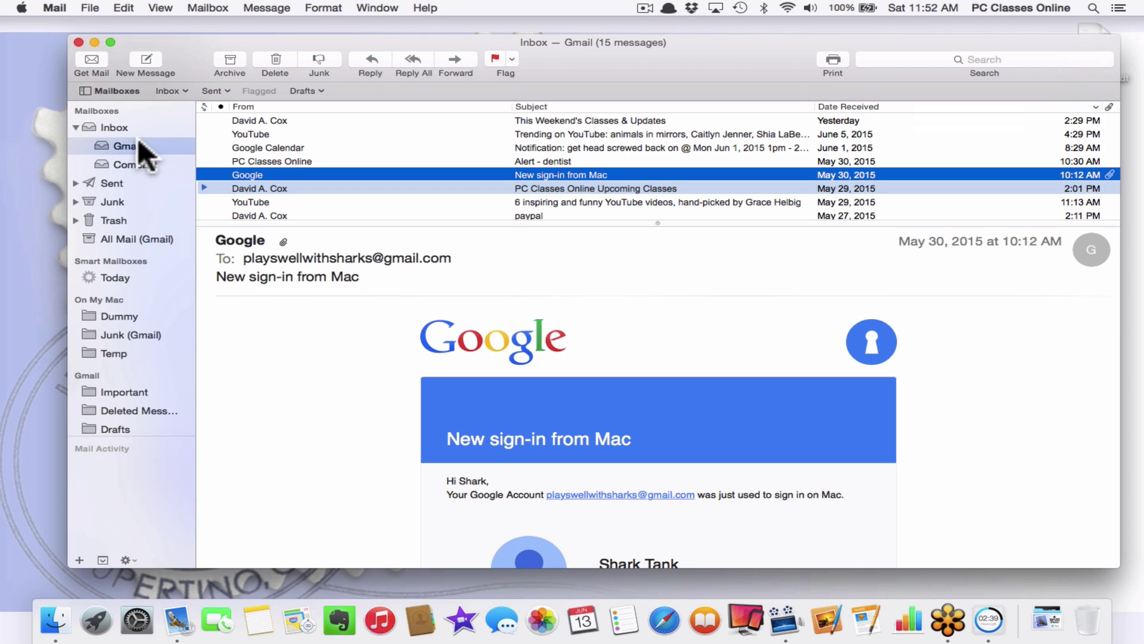
click(105, 160)
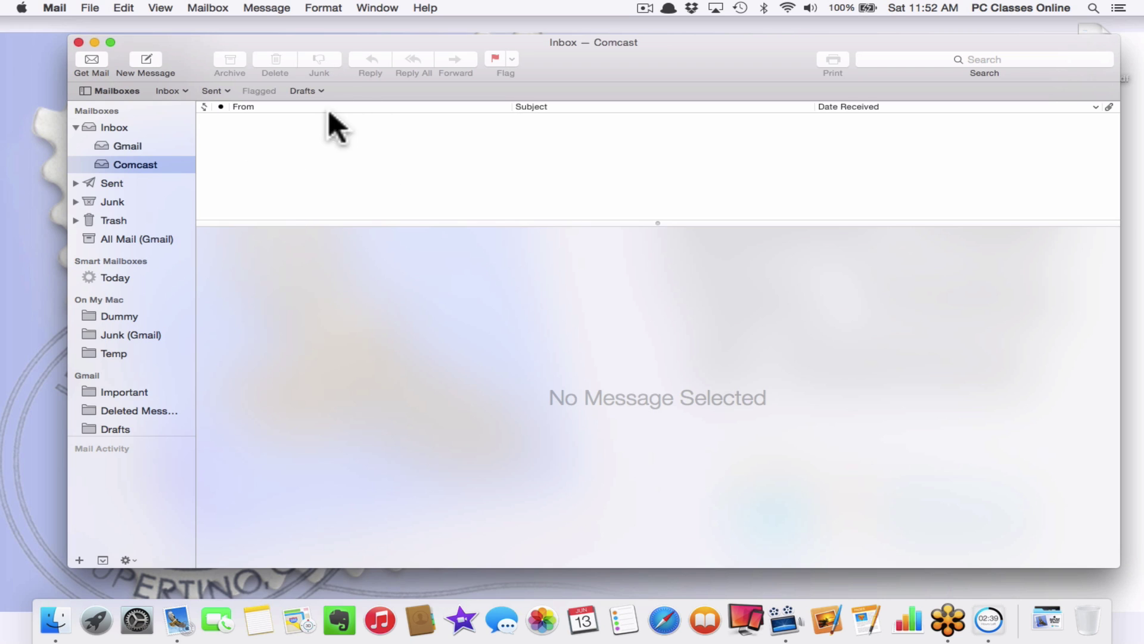
click(155, 147)
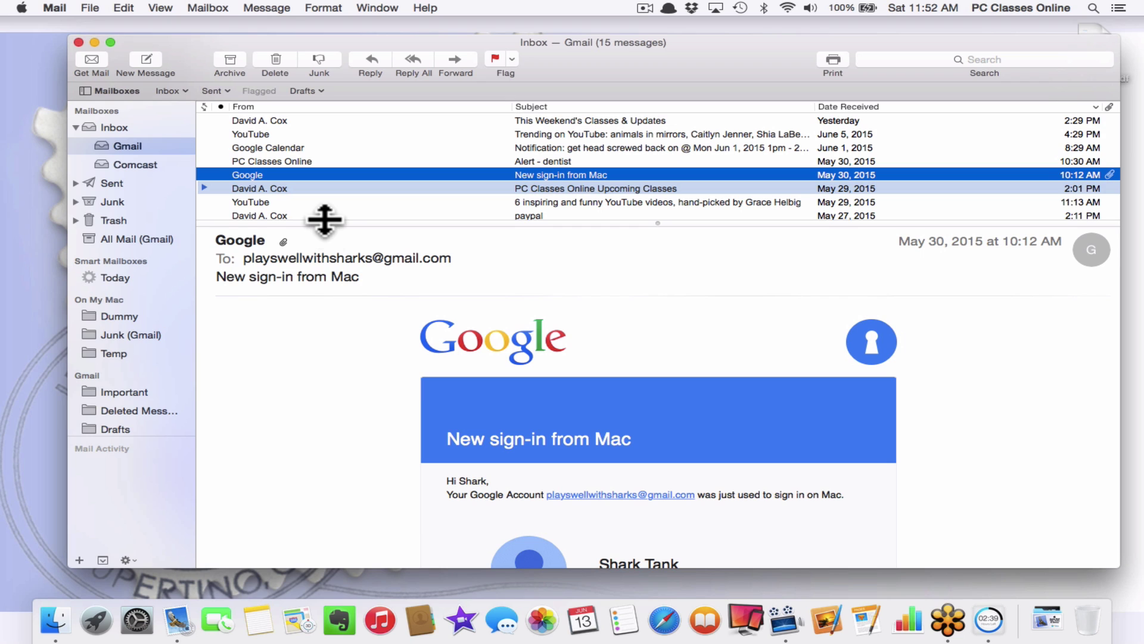
click(173, 127)
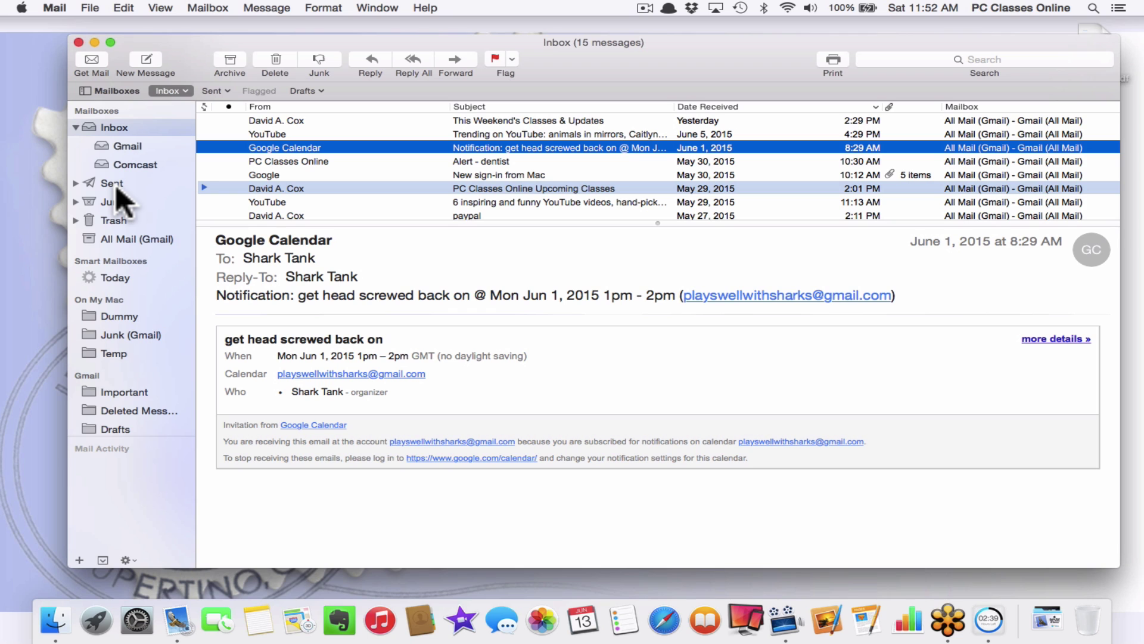
- Set new messages to be sent from the Gmail account in Mail's Composing preferences and close the preferences
click(56, 7)
click(55, 45)
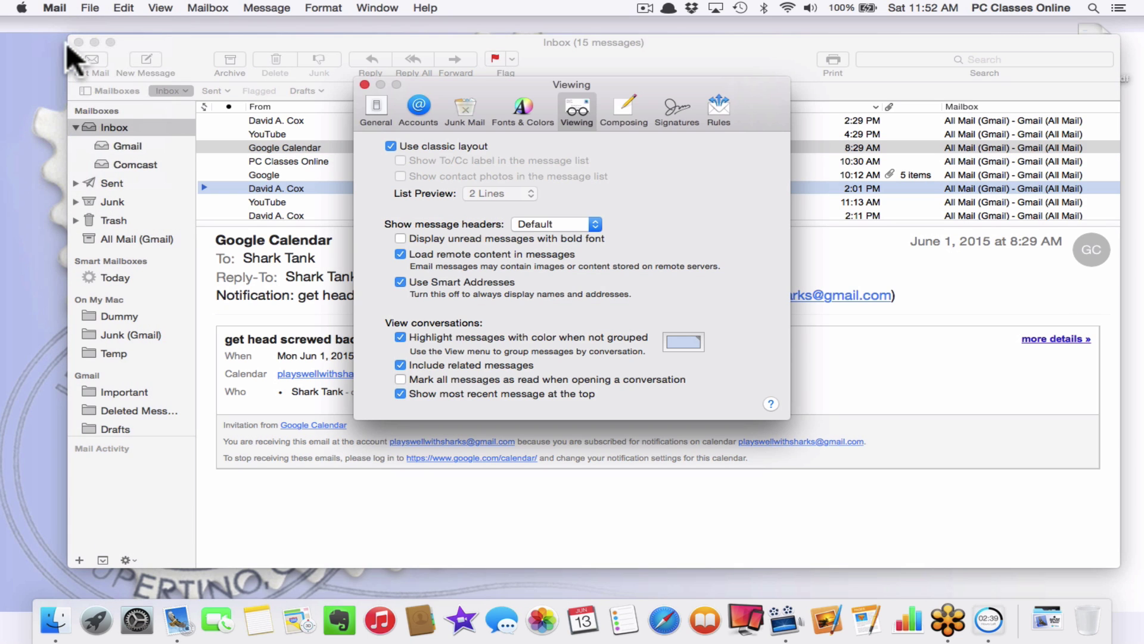
click(627, 104)
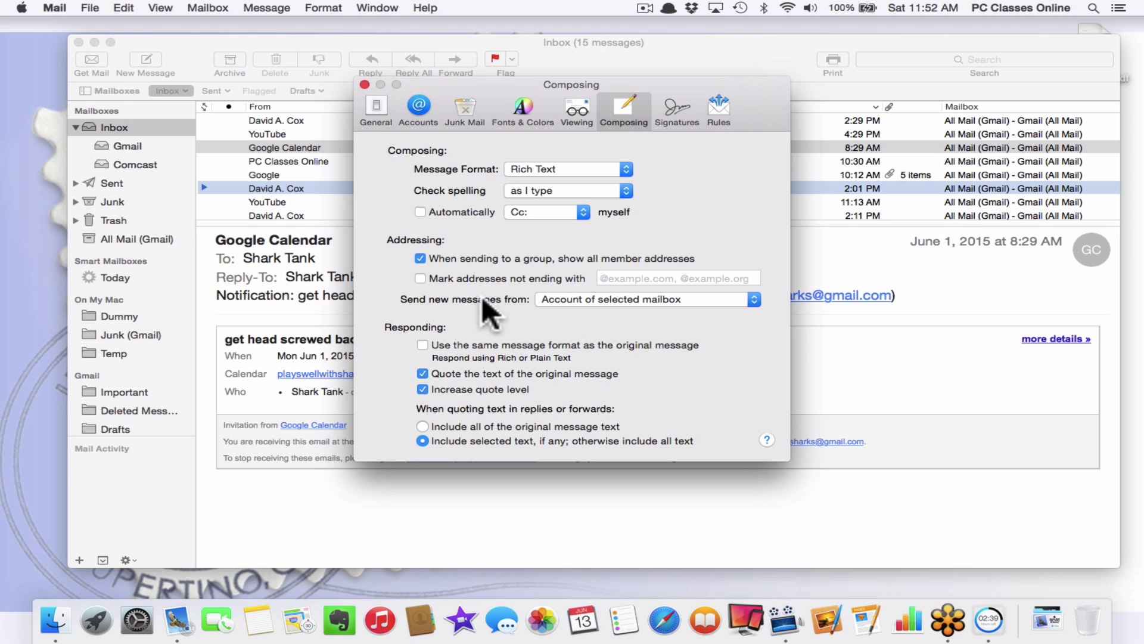
click(579, 299)
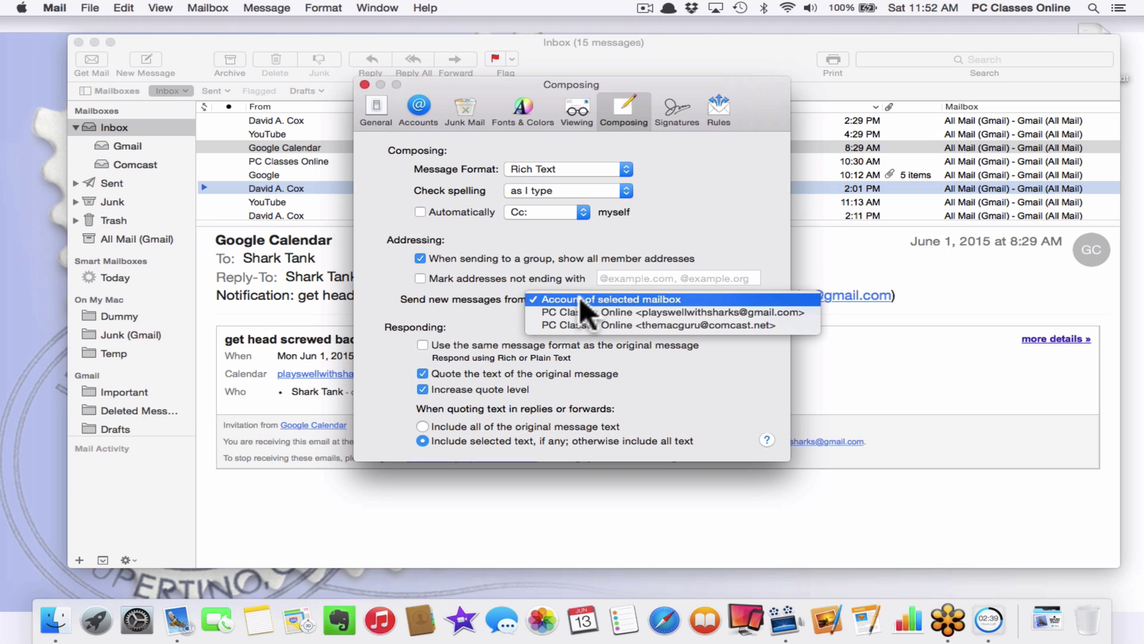
click(580, 310)
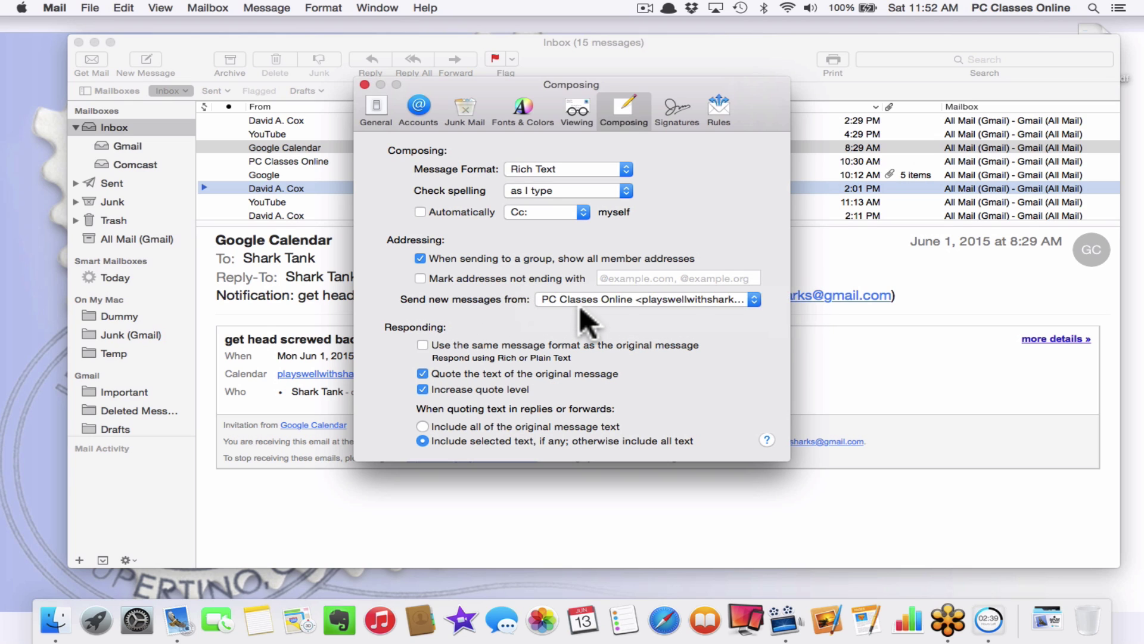
key(super+w)
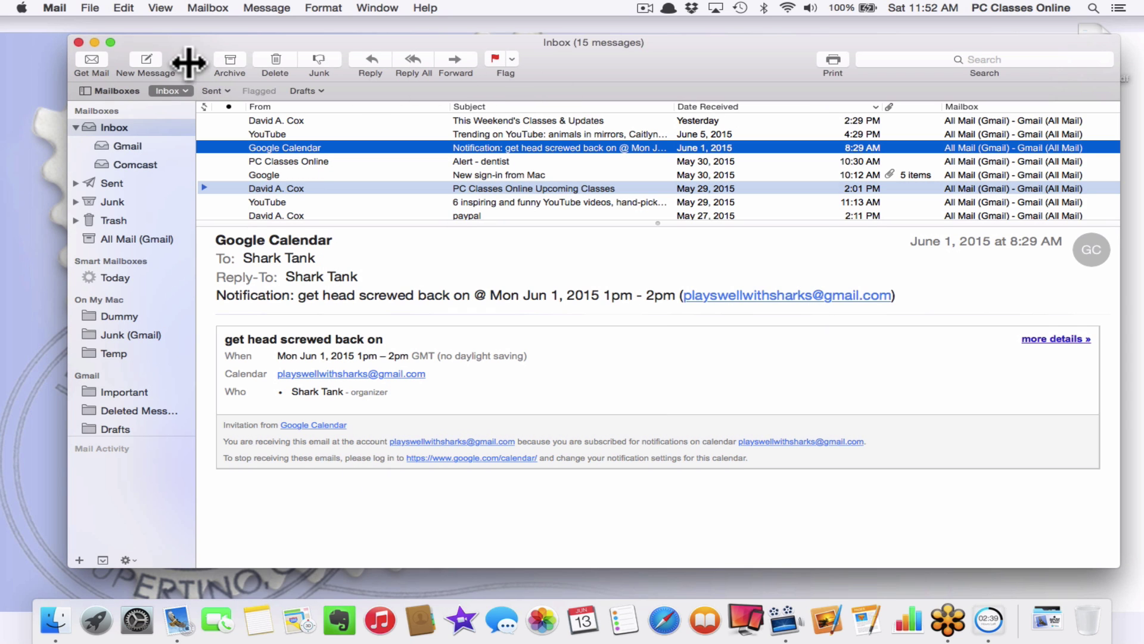
- Start a new message and check the sender accounts offered, keeping the Gmail account
click(146, 62)
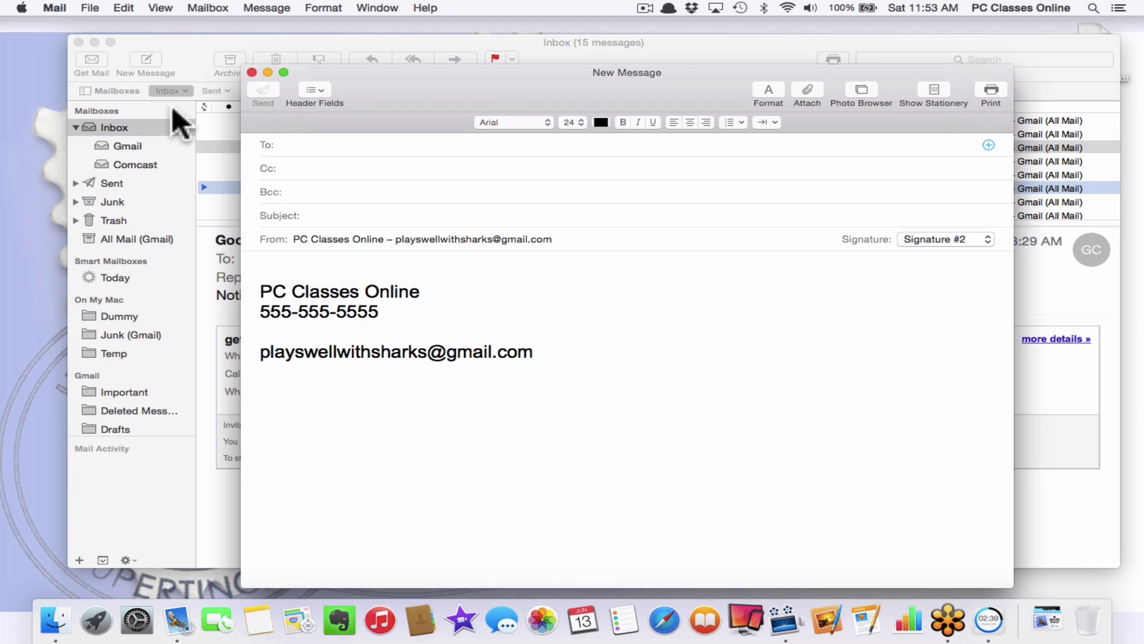
click(481, 237)
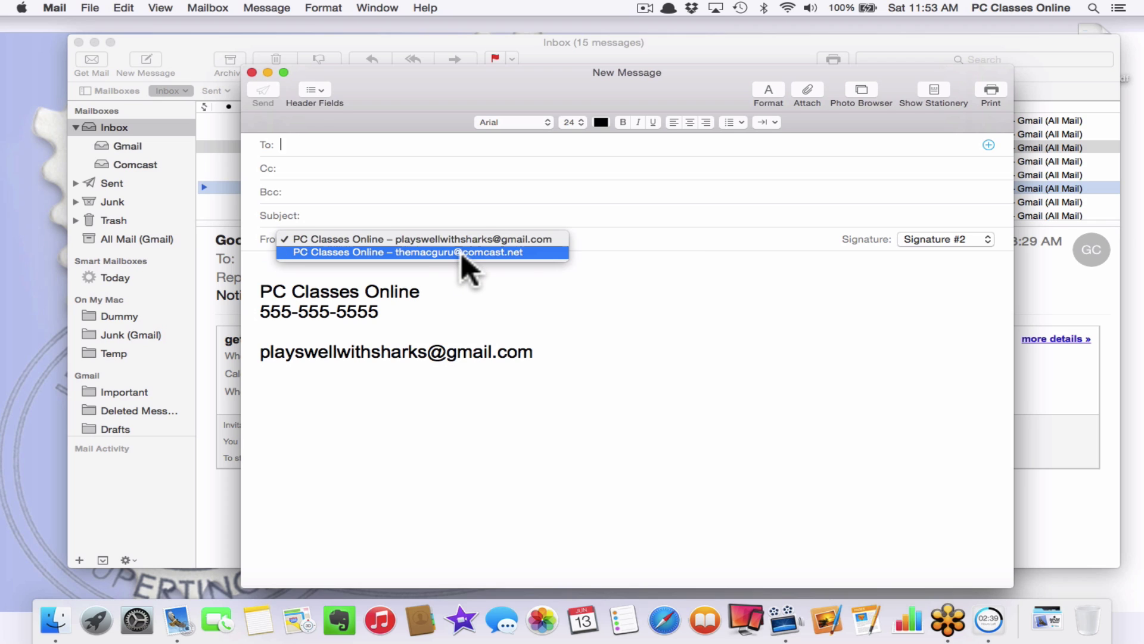
click(430, 271)
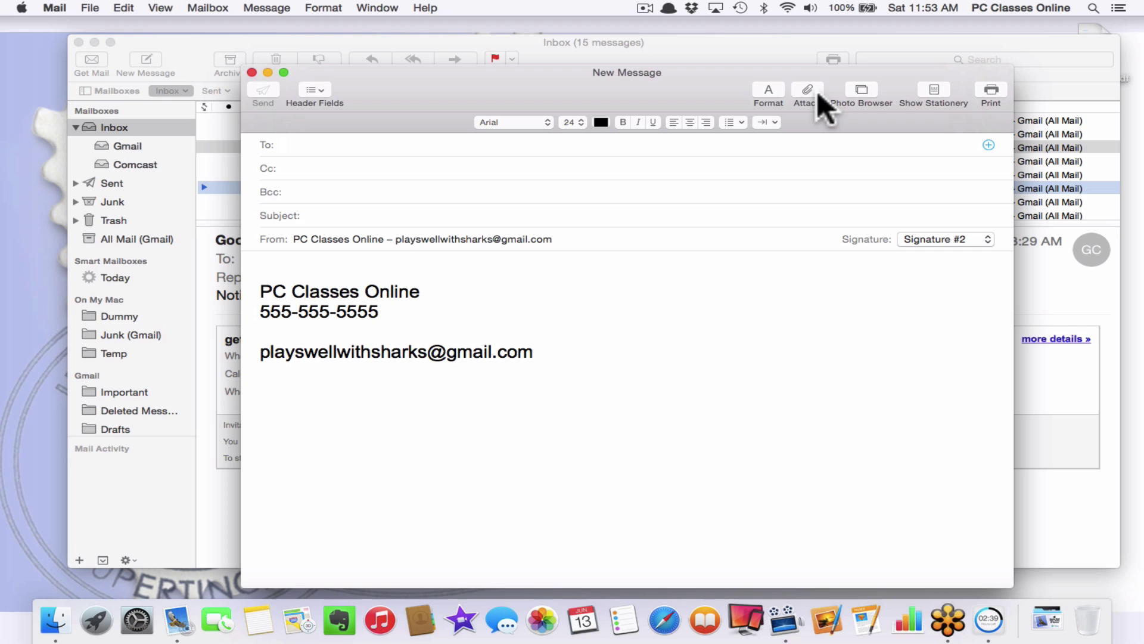
- Insert a selection of iPhoto pictures into the new message using the Photo Browser
click(862, 90)
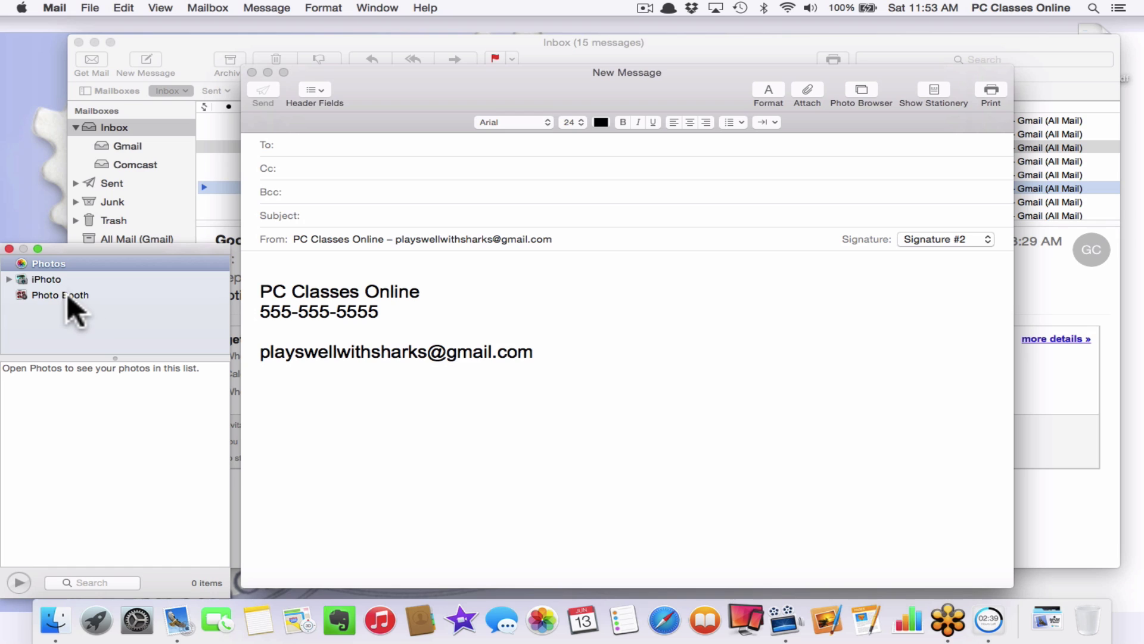
click(46, 277)
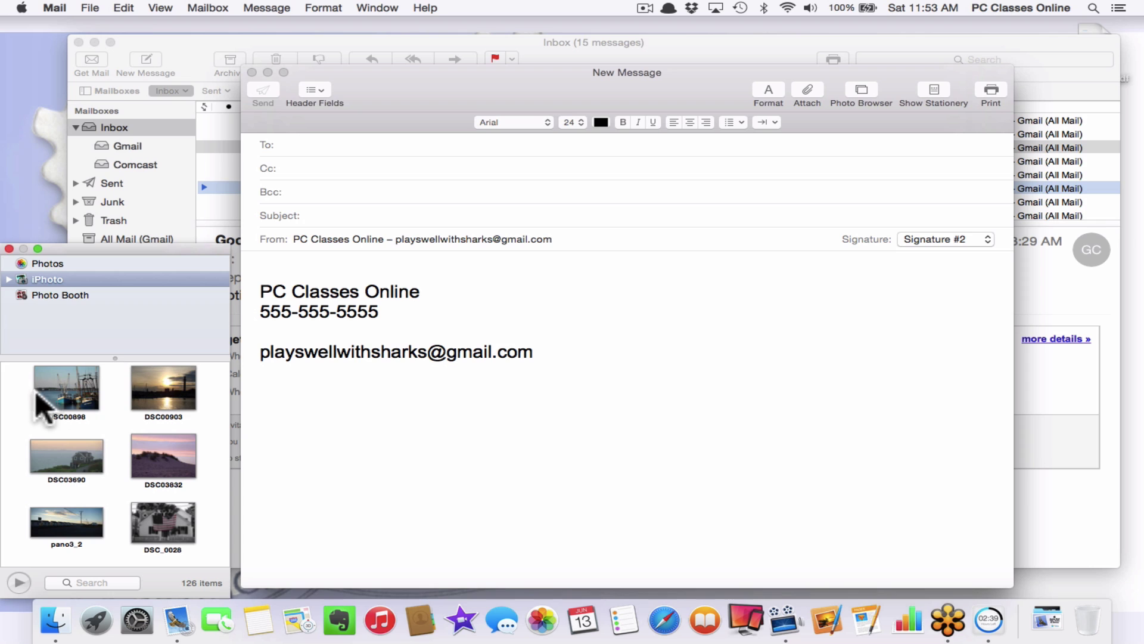
click(16, 387)
drag(17, 386, 301, 271)
- Set the message's image size to Actual Size and close the Photo Browser
click(977, 263)
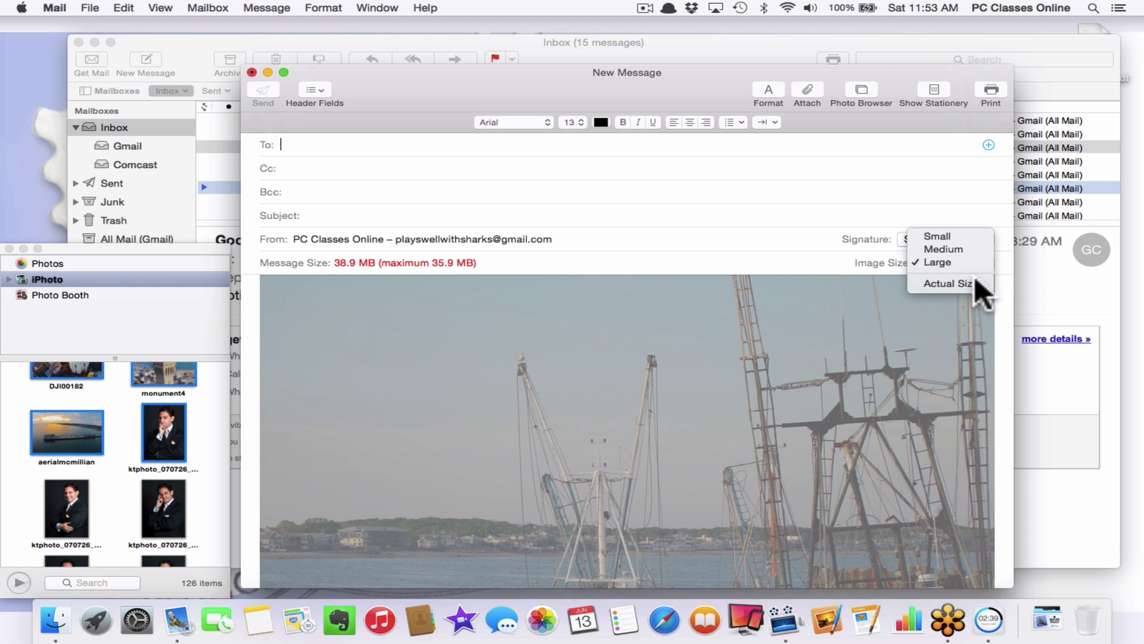
click(976, 281)
click(9, 249)
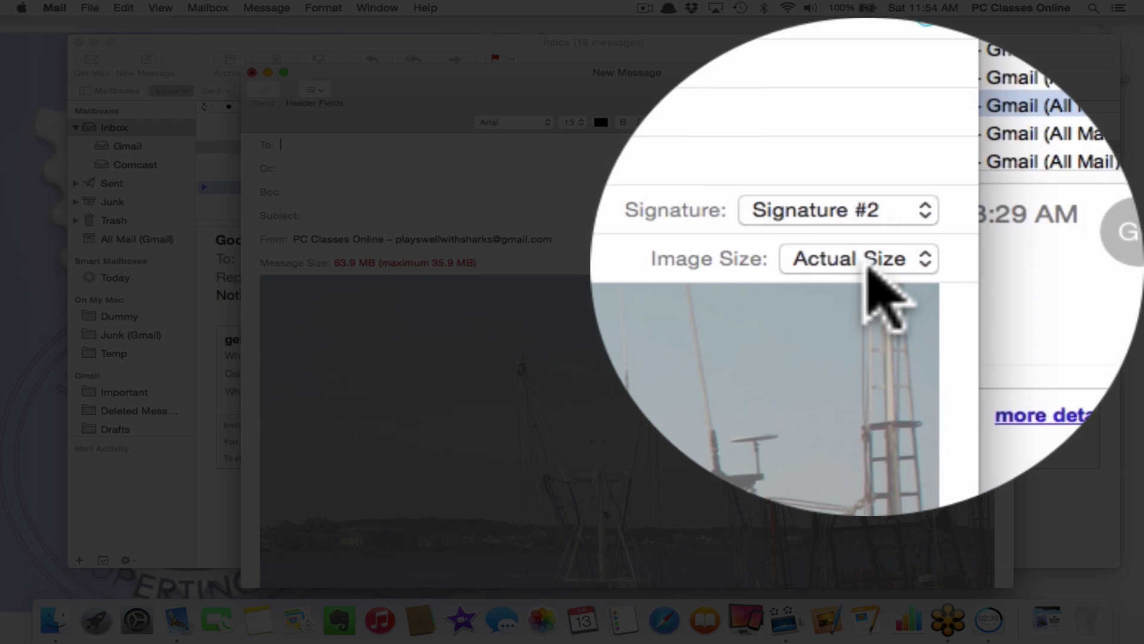
- Set the message's image size to Large and check the available signatures, keeping Signature #2
click(957, 263)
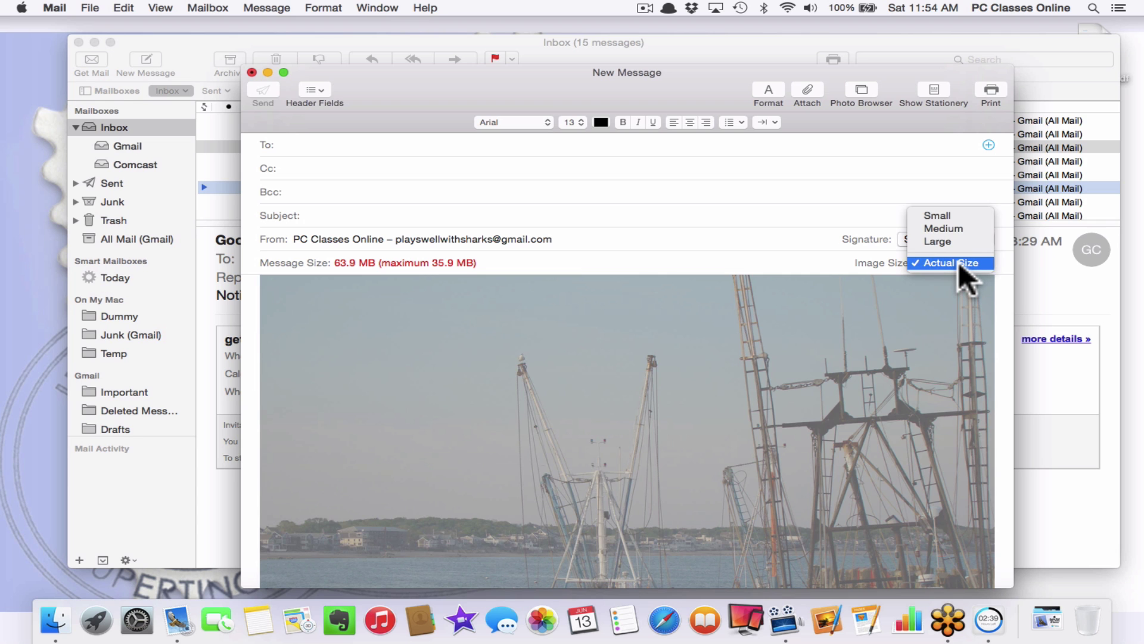
click(963, 240)
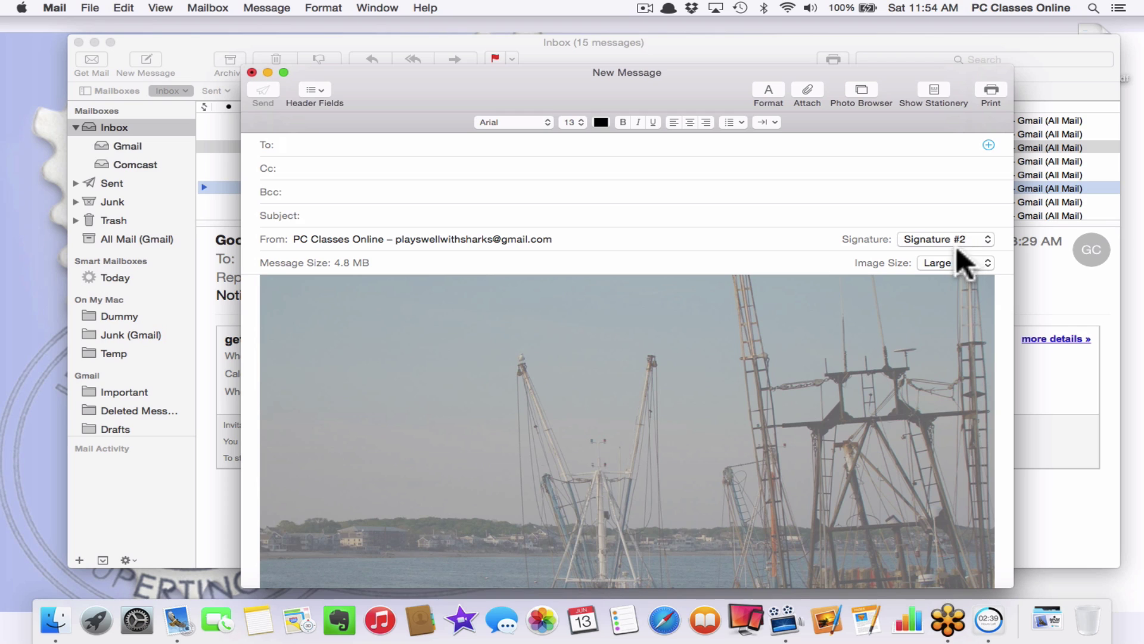
click(950, 243)
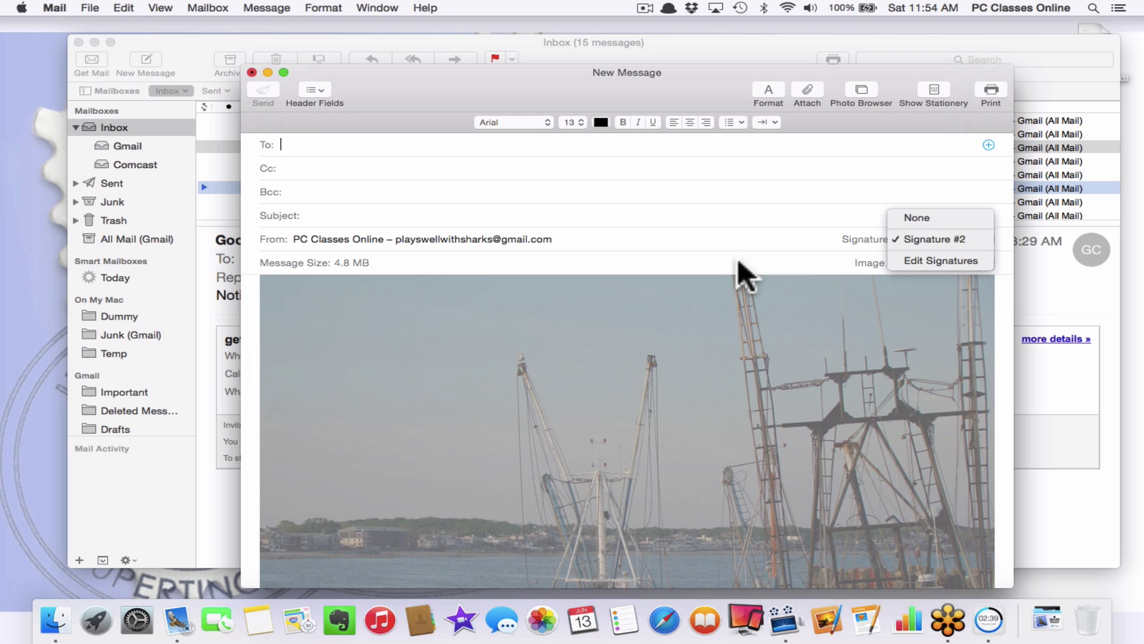
click(405, 260)
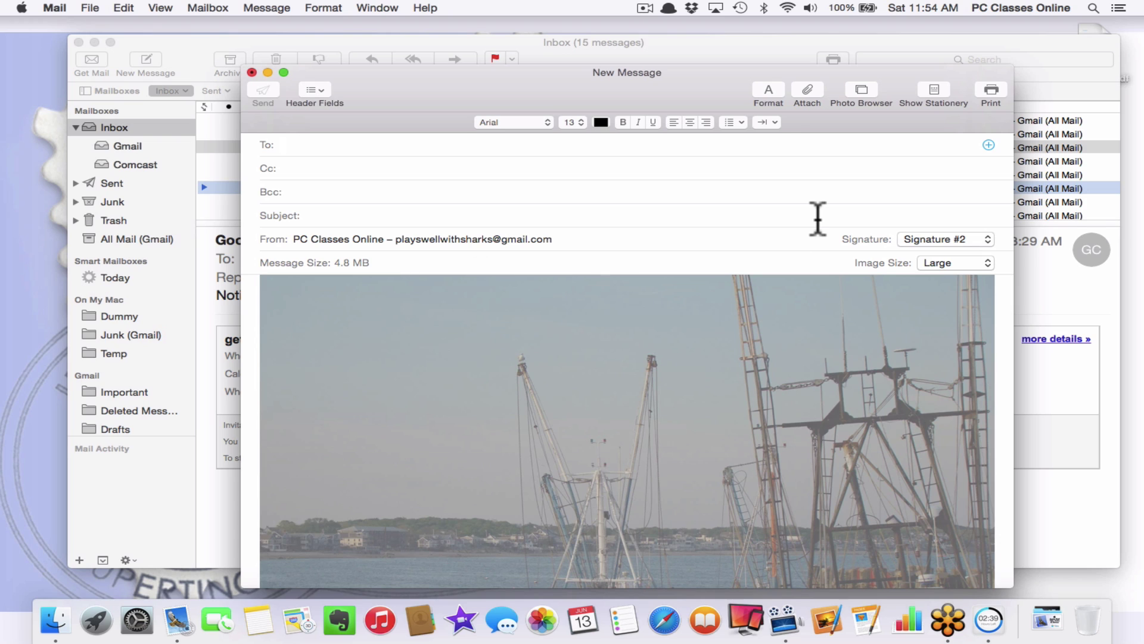
- Try the Medium image size for the inserted photos and return the message to Large
click(973, 260)
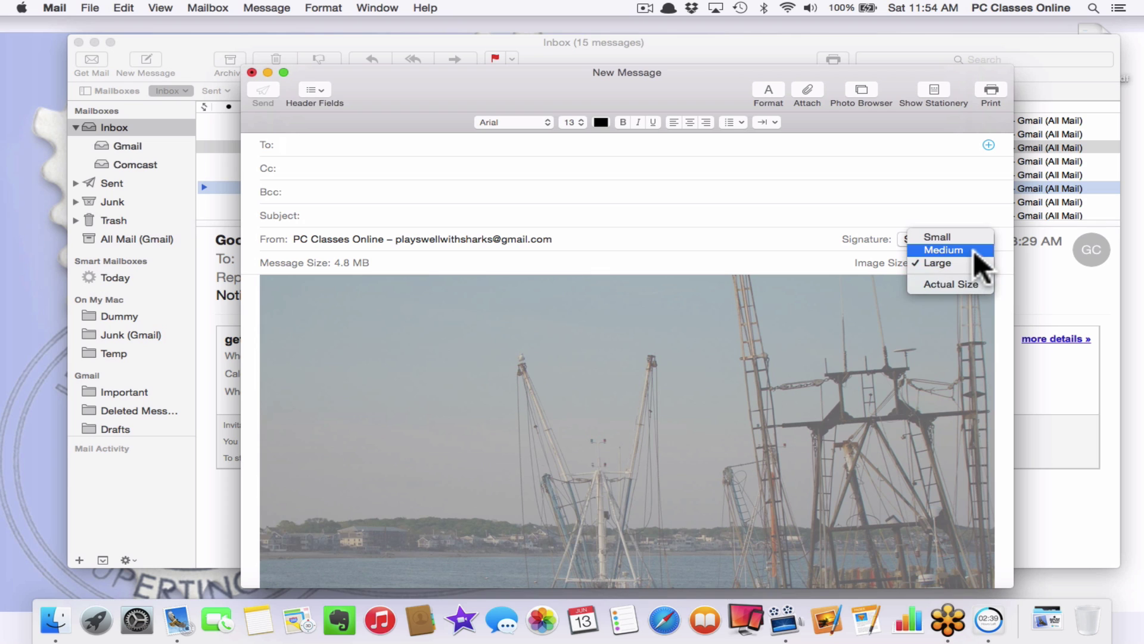
click(973, 250)
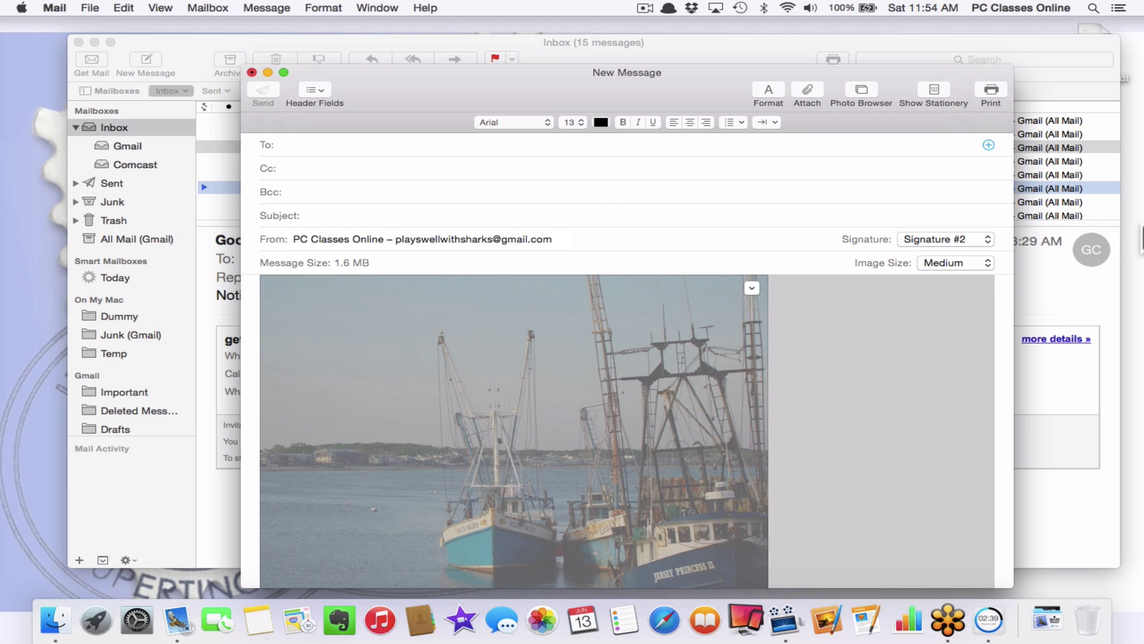
click(975, 262)
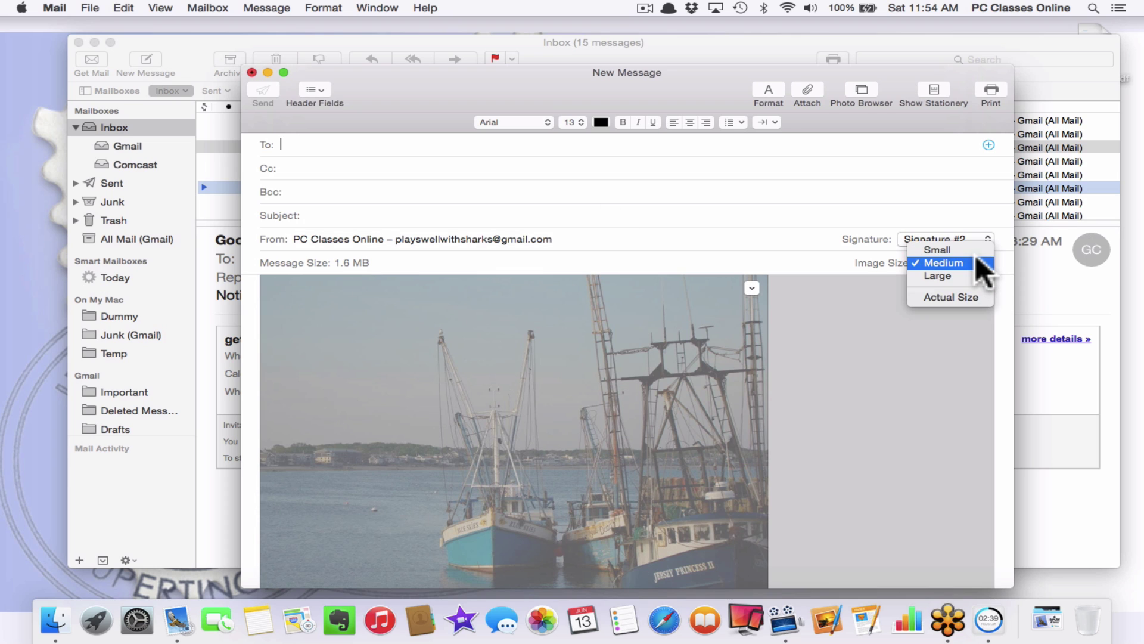
click(939, 275)
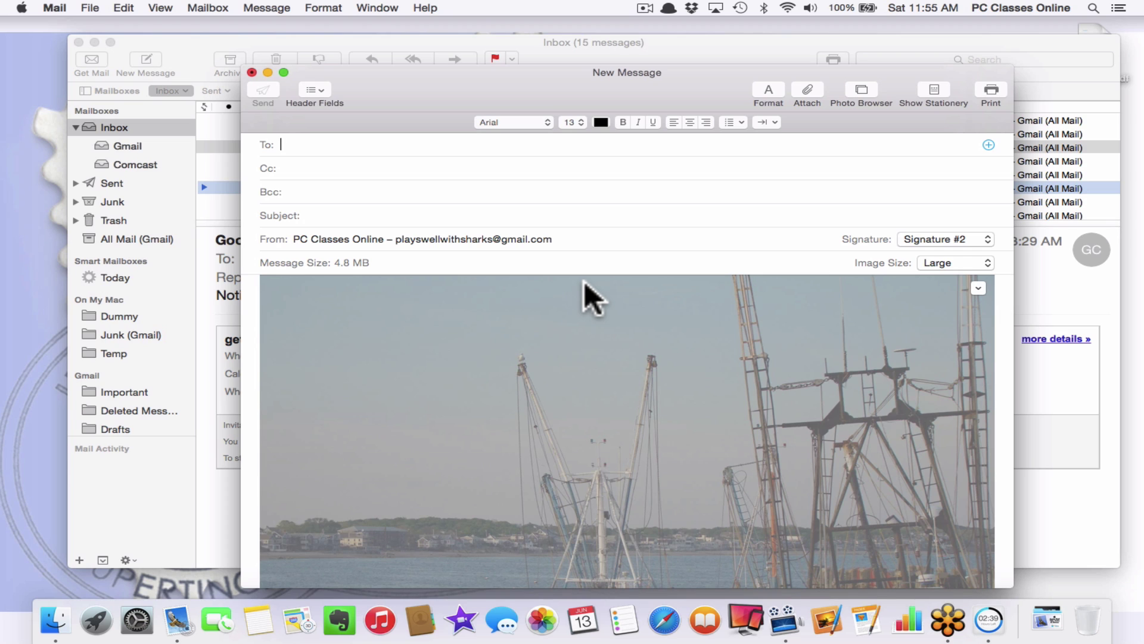
- Close the photo message without saving it as a draft
click(251, 72)
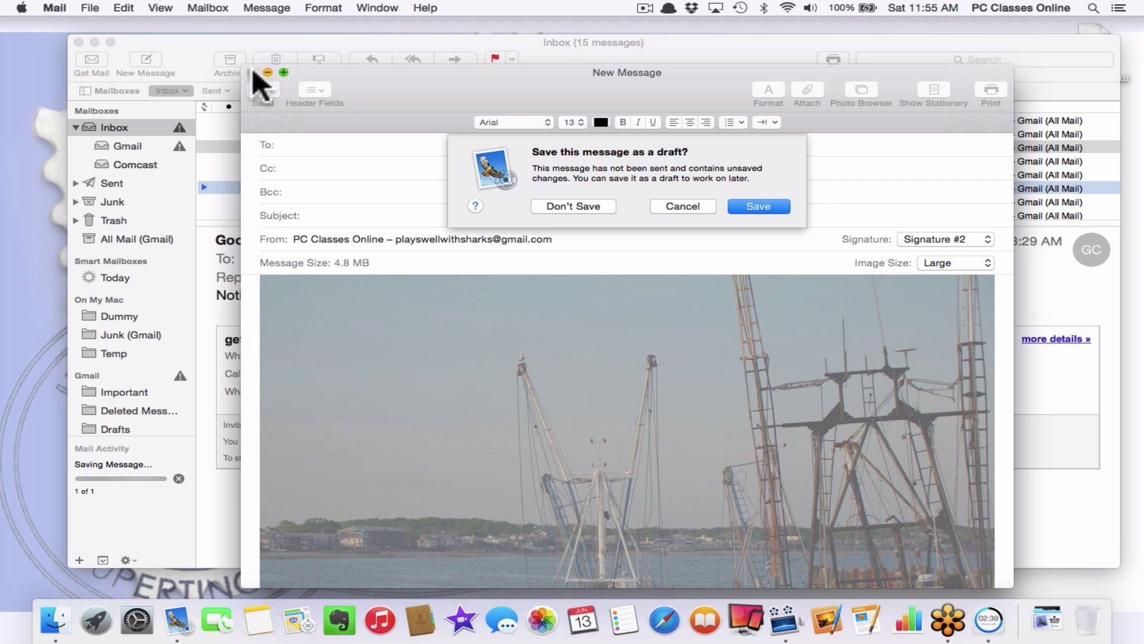
click(578, 205)
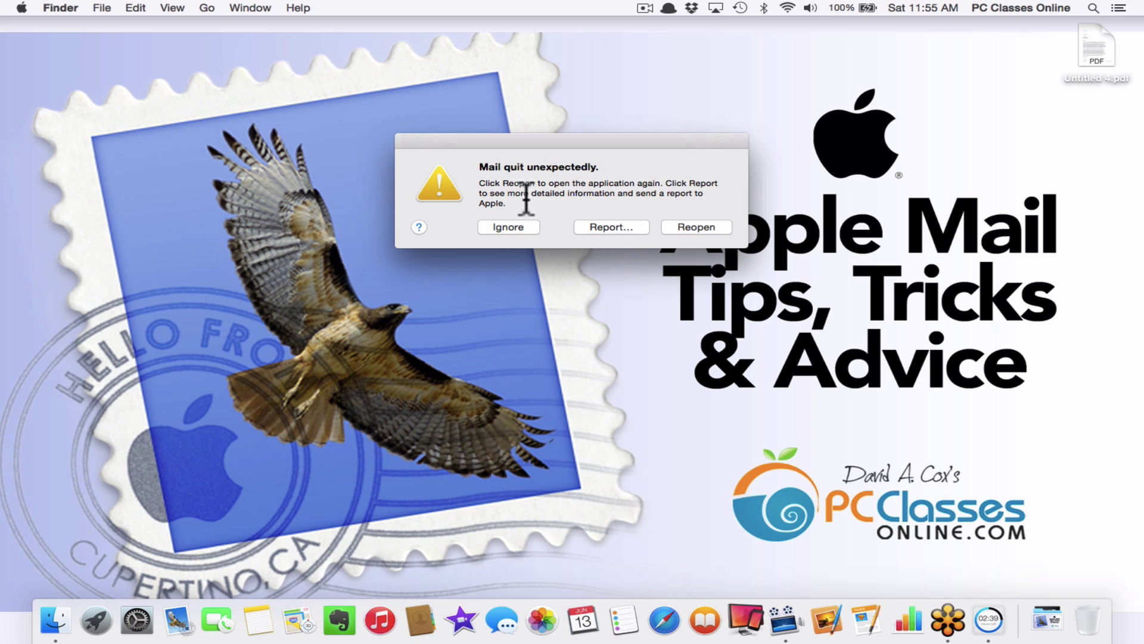
- Ignore the report about Mail quitting unexpectedly and reopen Mail
click(513, 226)
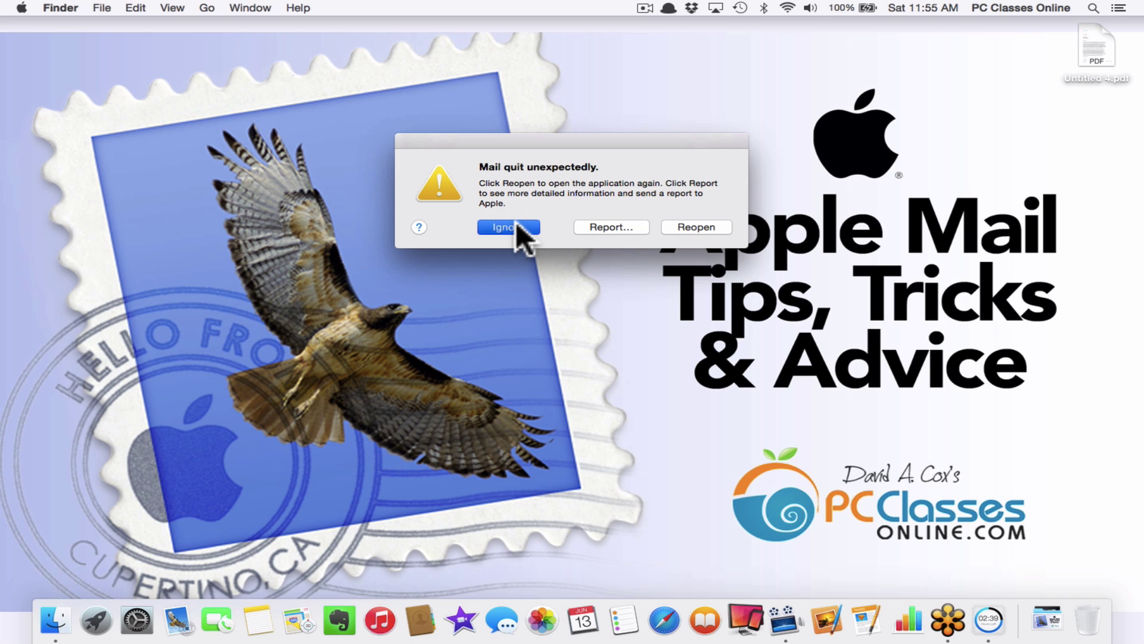
click(168, 637)
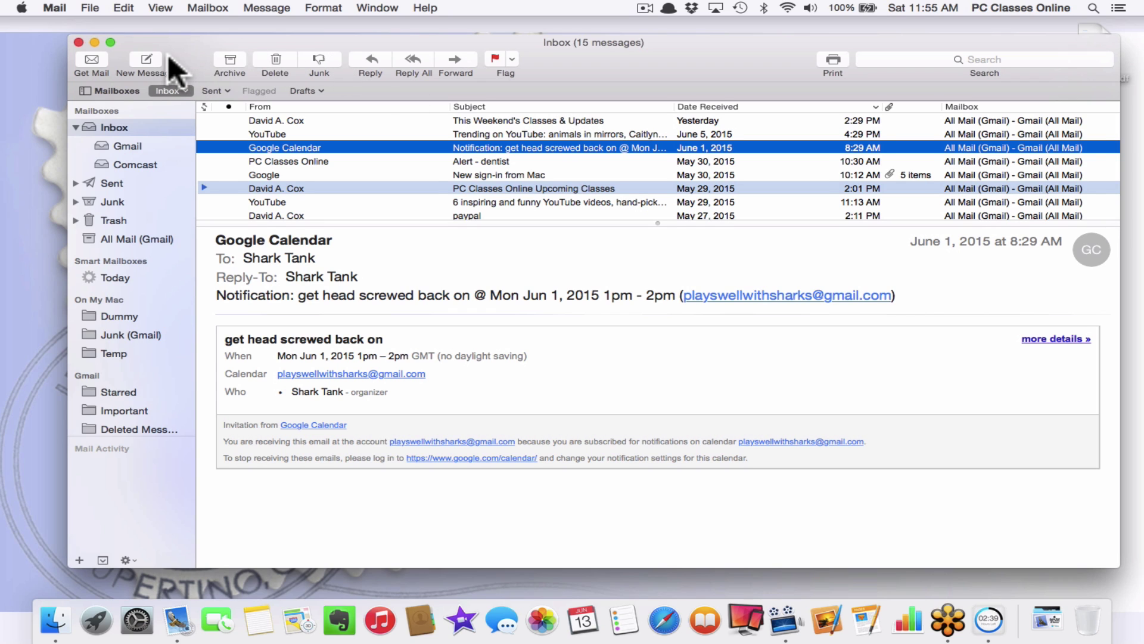
drag(167, 55, 158, 54)
- Start a new message to look at the To and Bcc fields and close it unsent
click(145, 57)
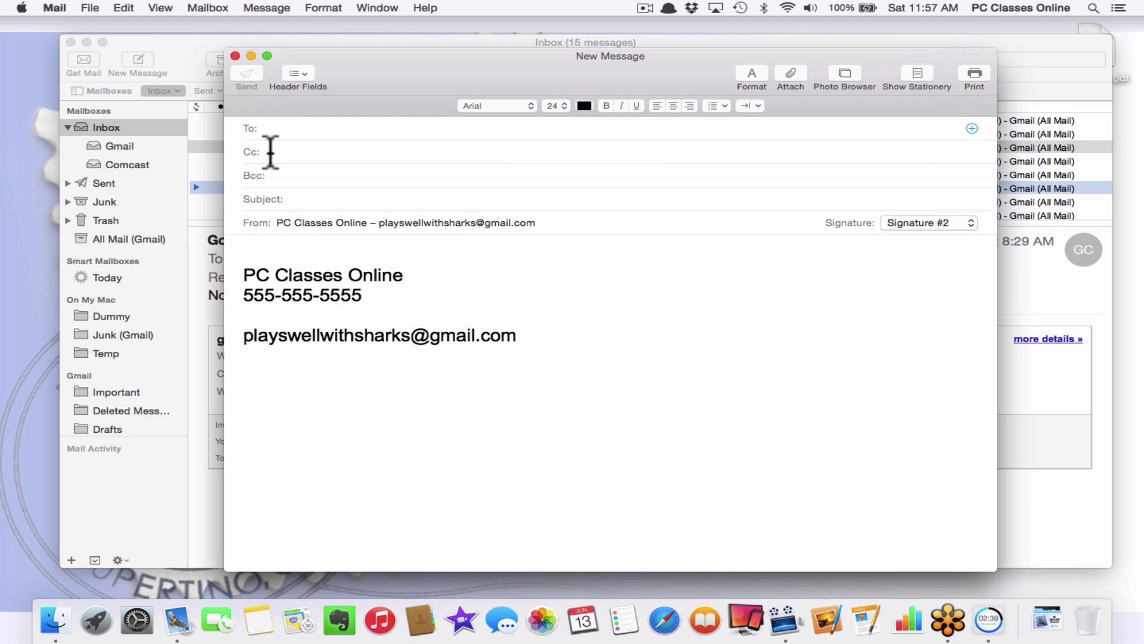
click(280, 174)
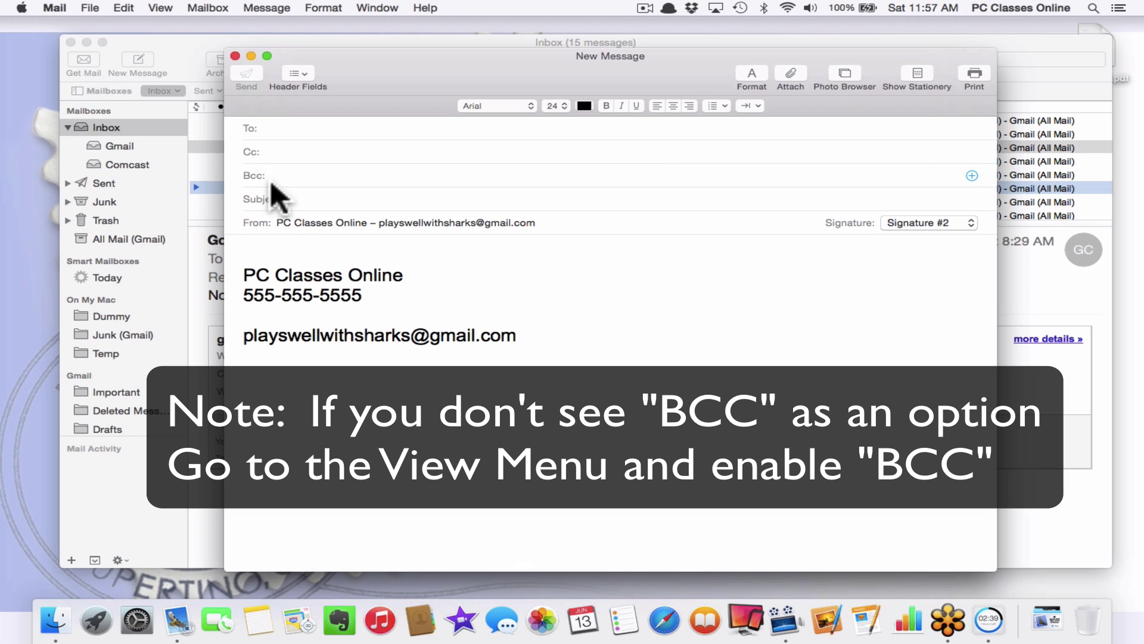
click(276, 127)
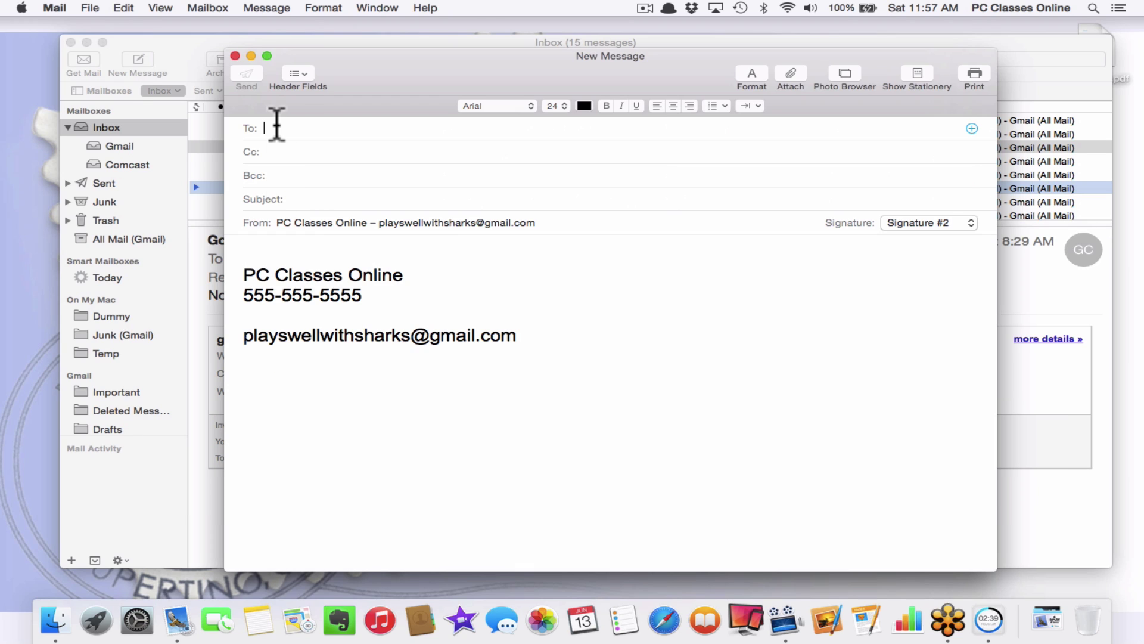
click(297, 176)
click(233, 54)
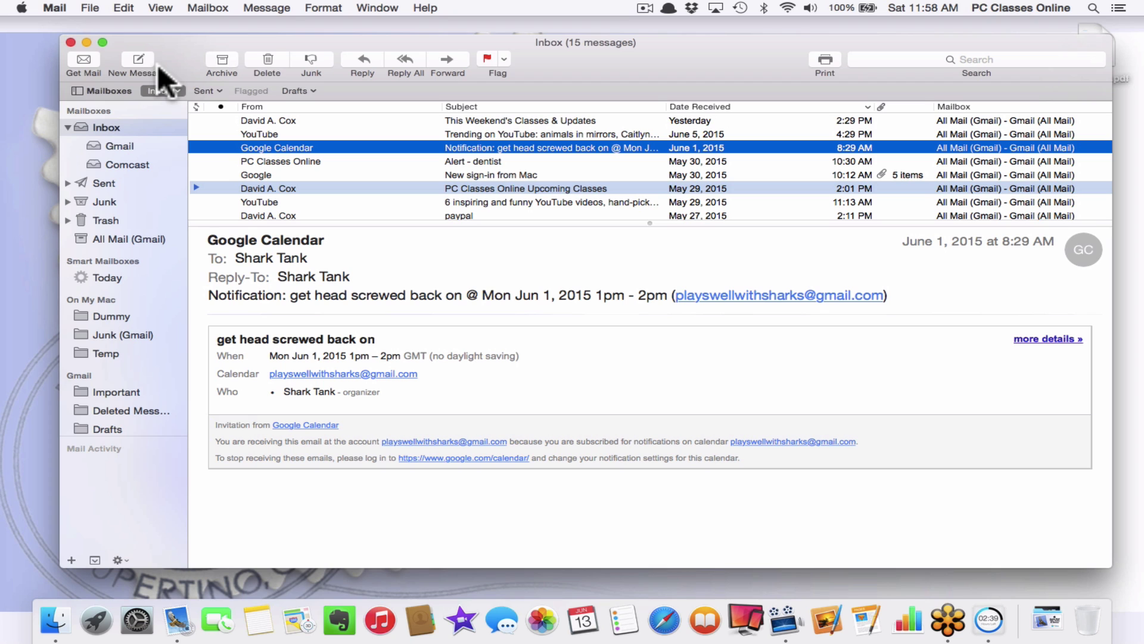
- Close the Mail window and switch to Contacts, listing all contacts
click(73, 43)
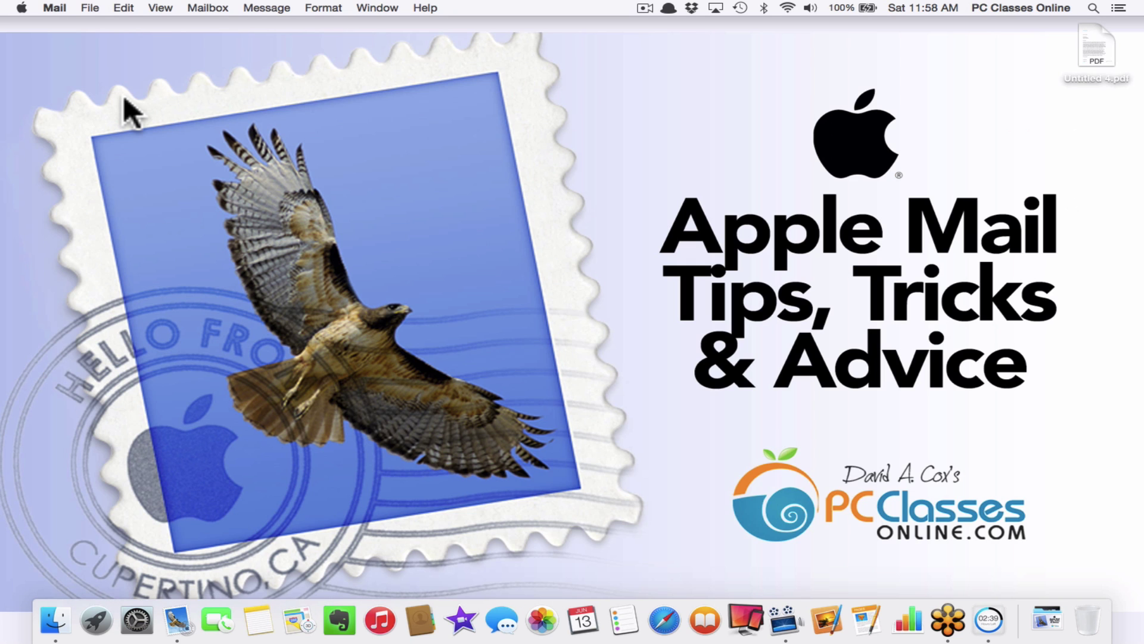
click(123, 95)
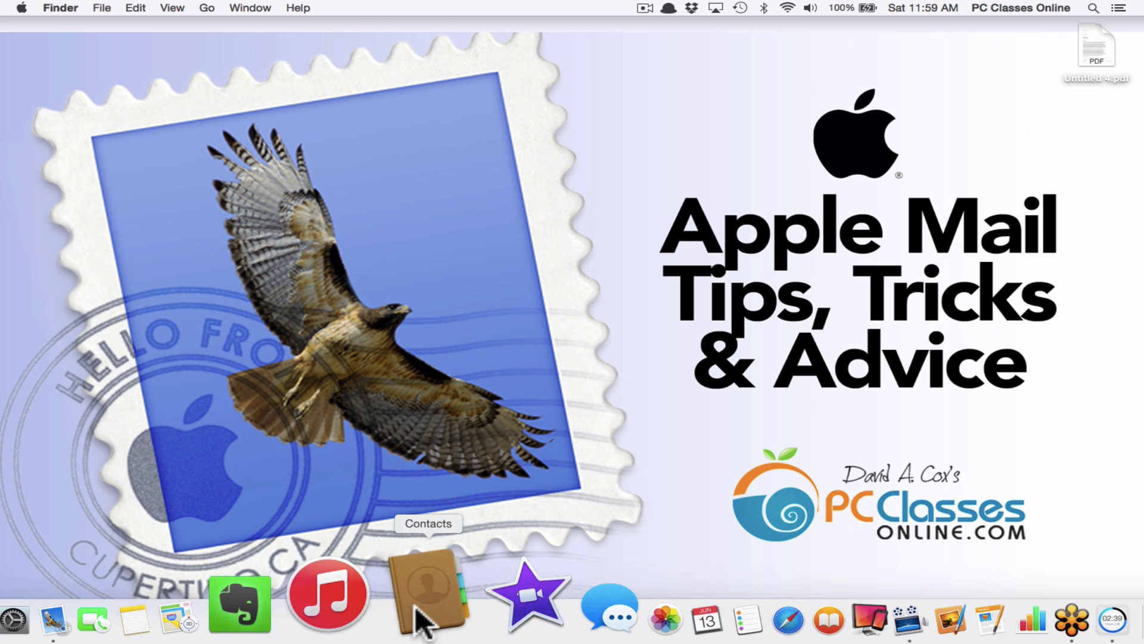
click(422, 622)
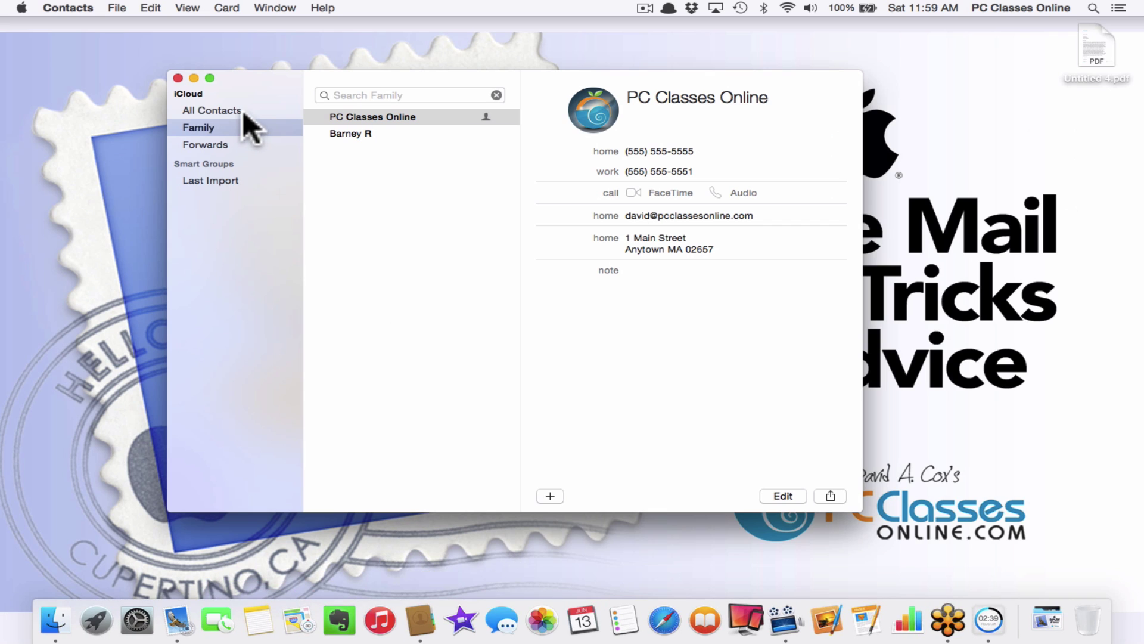
click(241, 111)
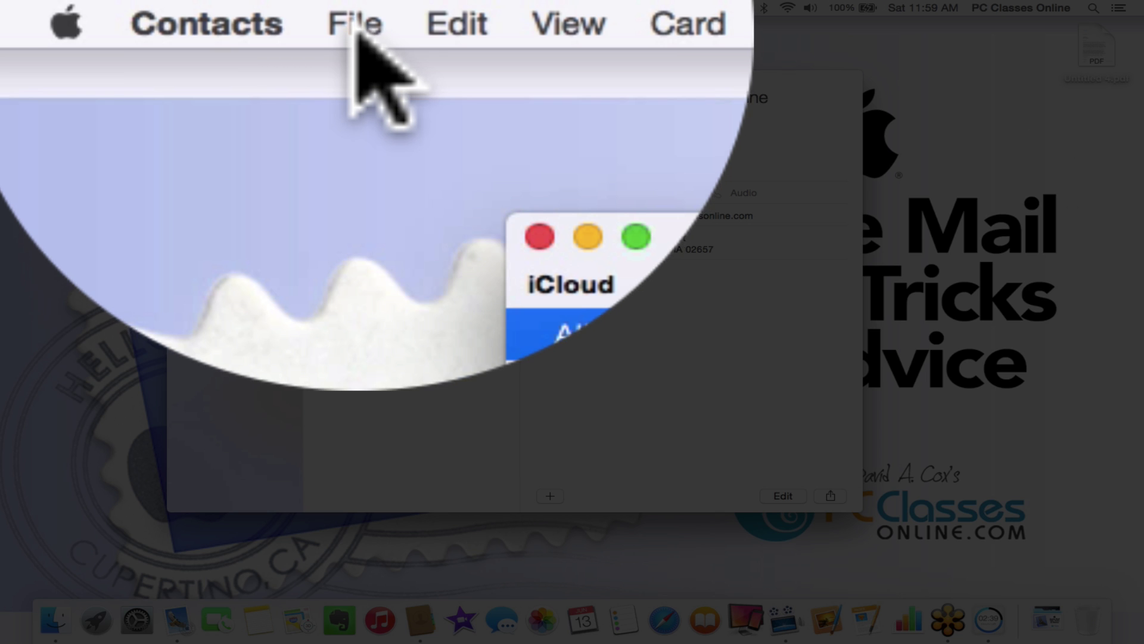
- Create a new contact group named "Dinner Group"
click(357, 27)
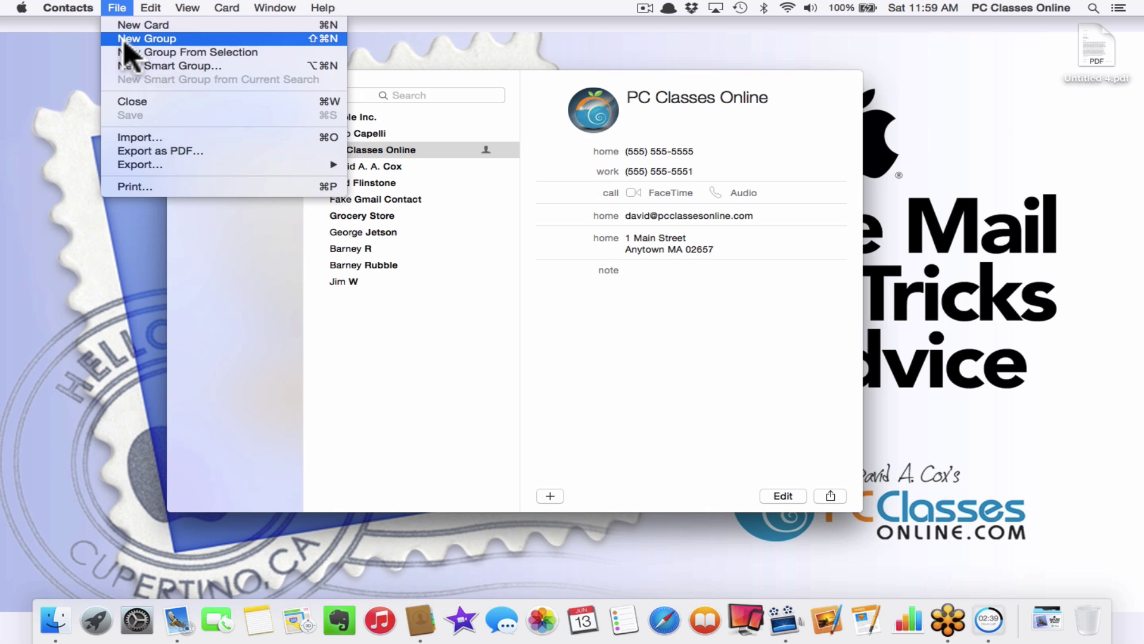
click(124, 39)
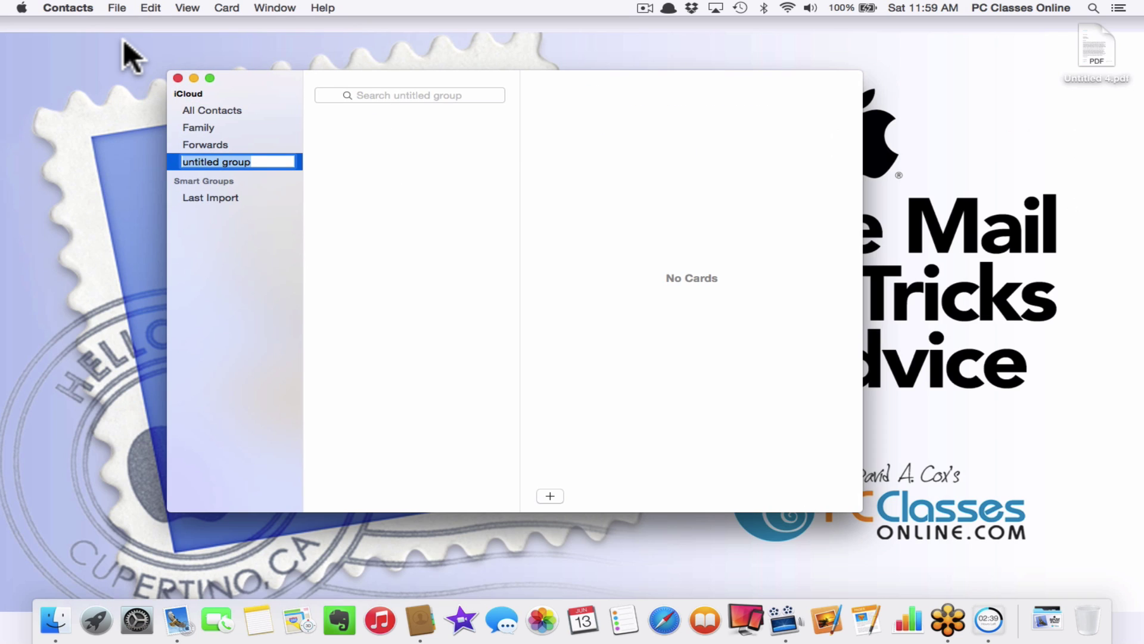
text(Dinner G)
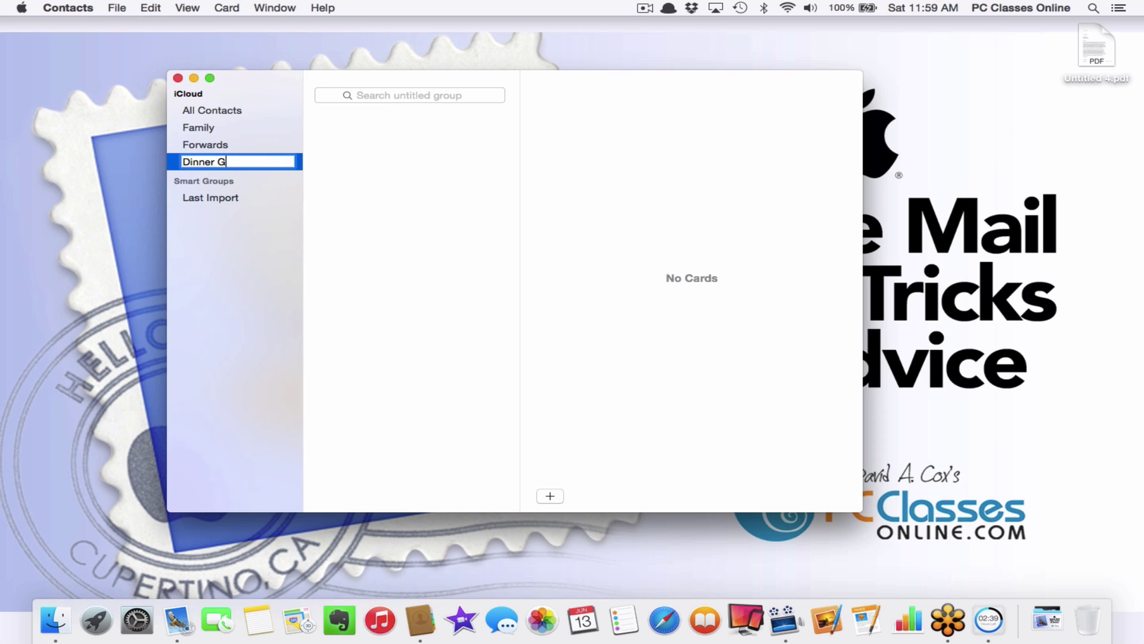
text(roup)
key(Return)
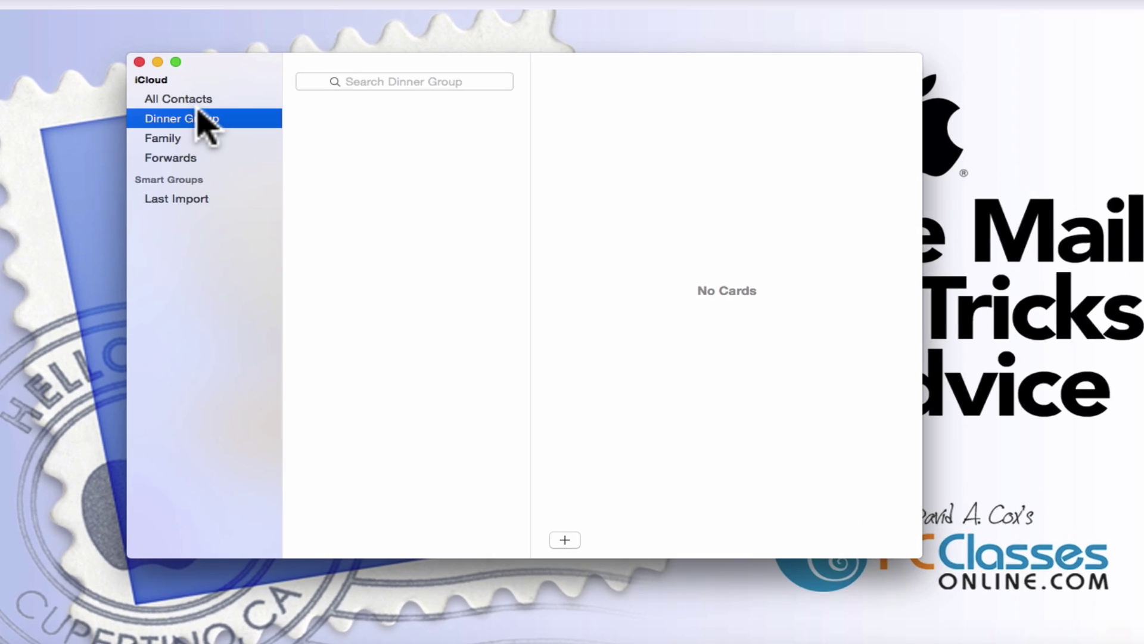
- Add the PC Classes Online card and four other people from All Contacts to Dinner Group
click(225, 115)
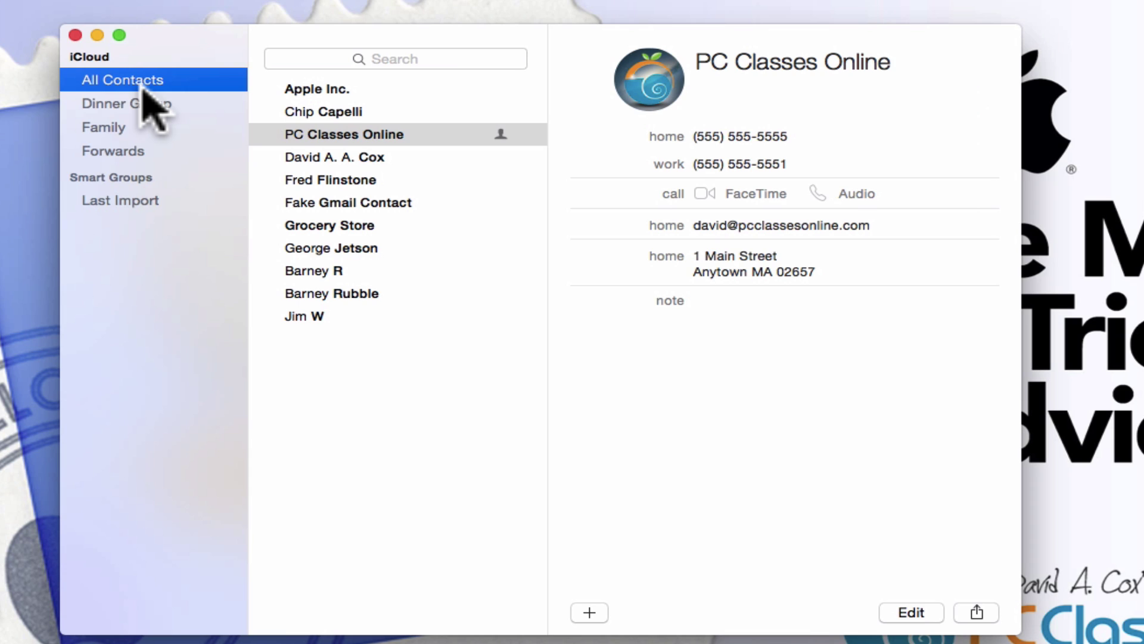
drag(322, 141, 160, 112)
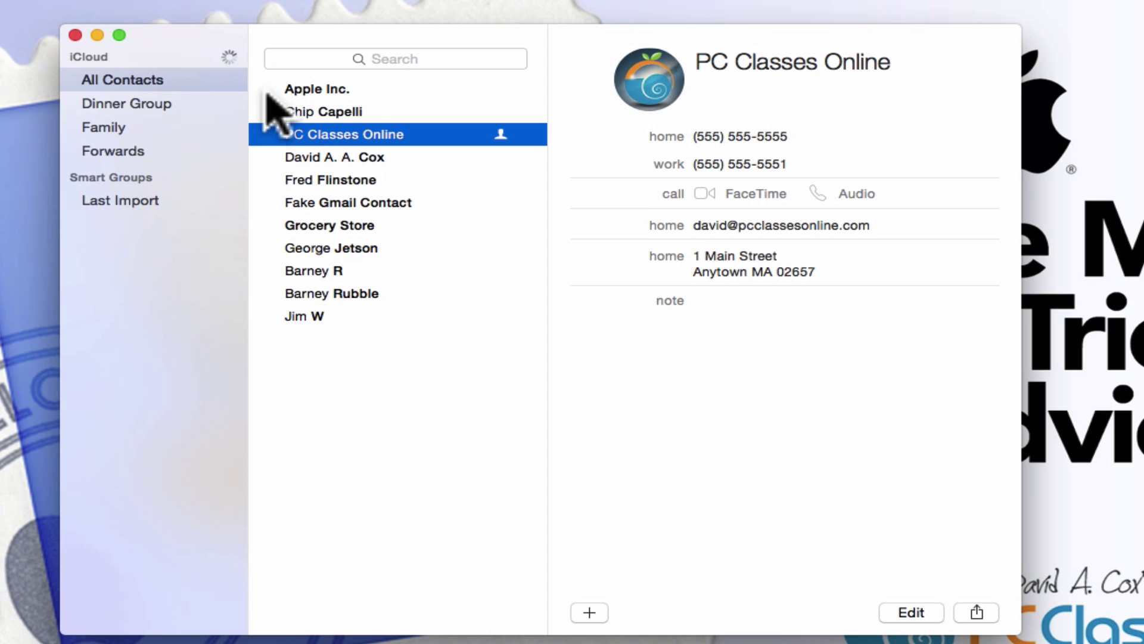
drag(322, 178, 179, 112)
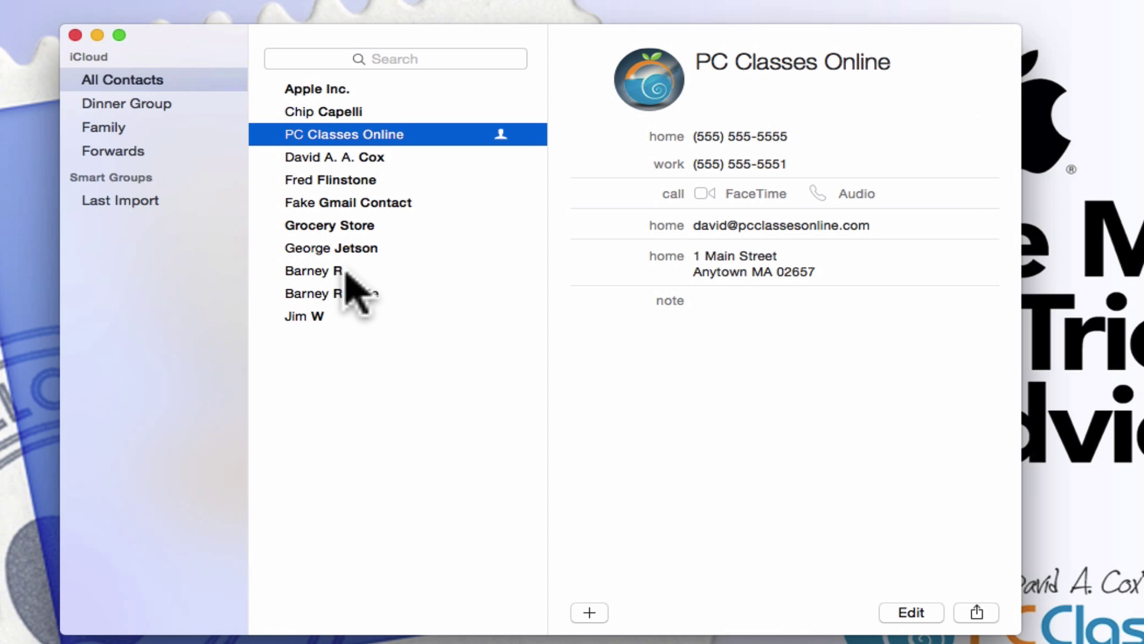
drag(319, 285, 153, 107)
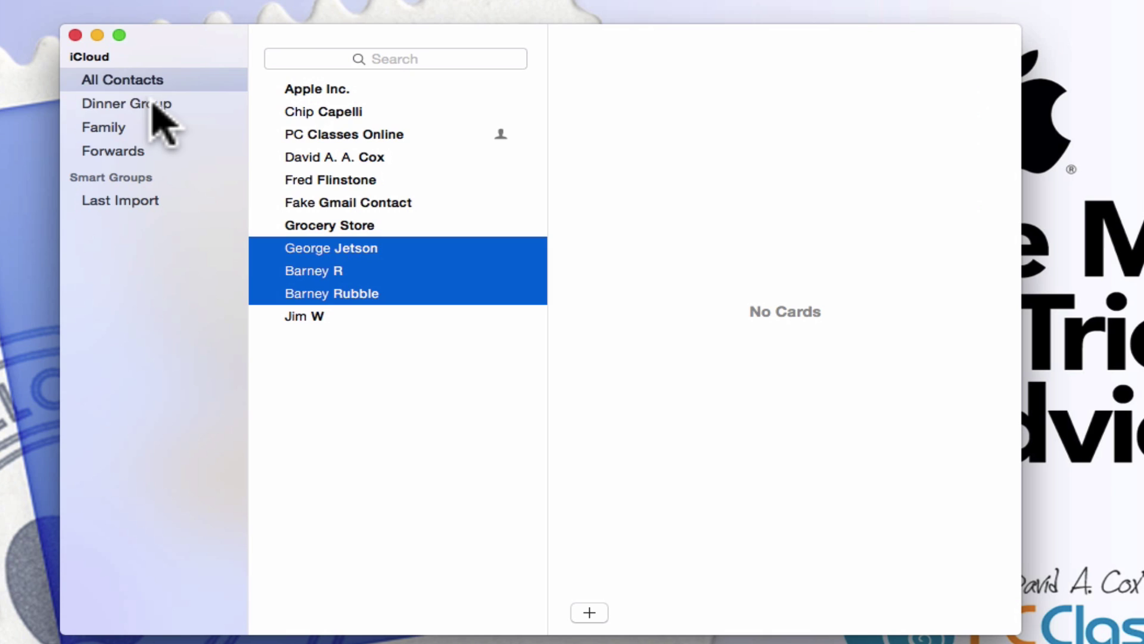
- Remove the third and last people listed in Dinner Group from the group without deleting their contact cards
click(152, 104)
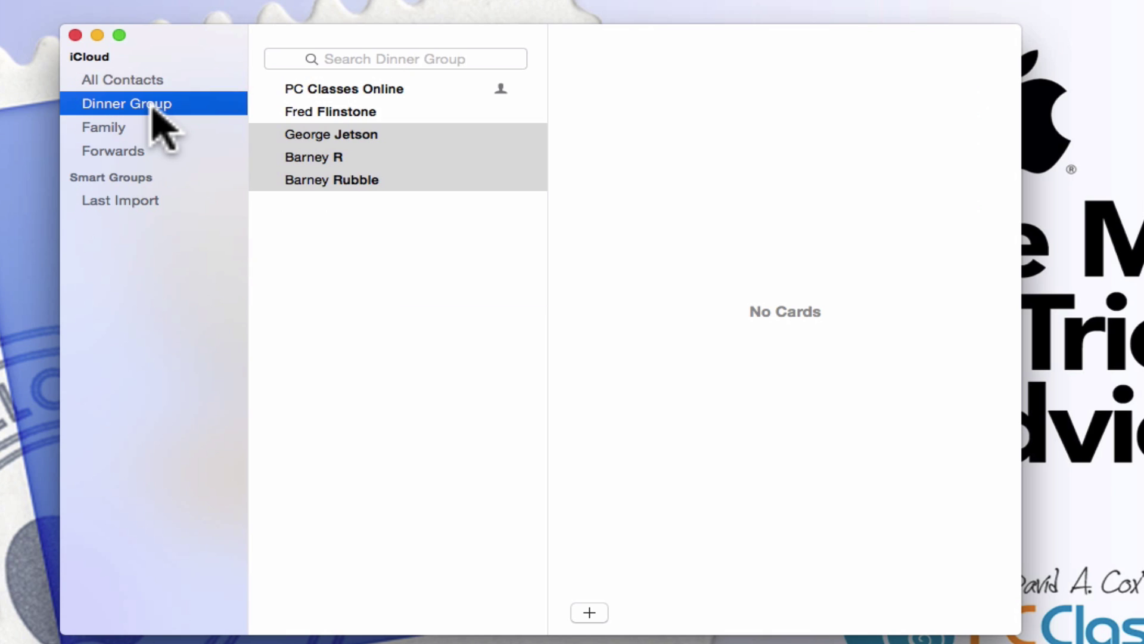
key(Tab)
click(365, 113)
key(Down)
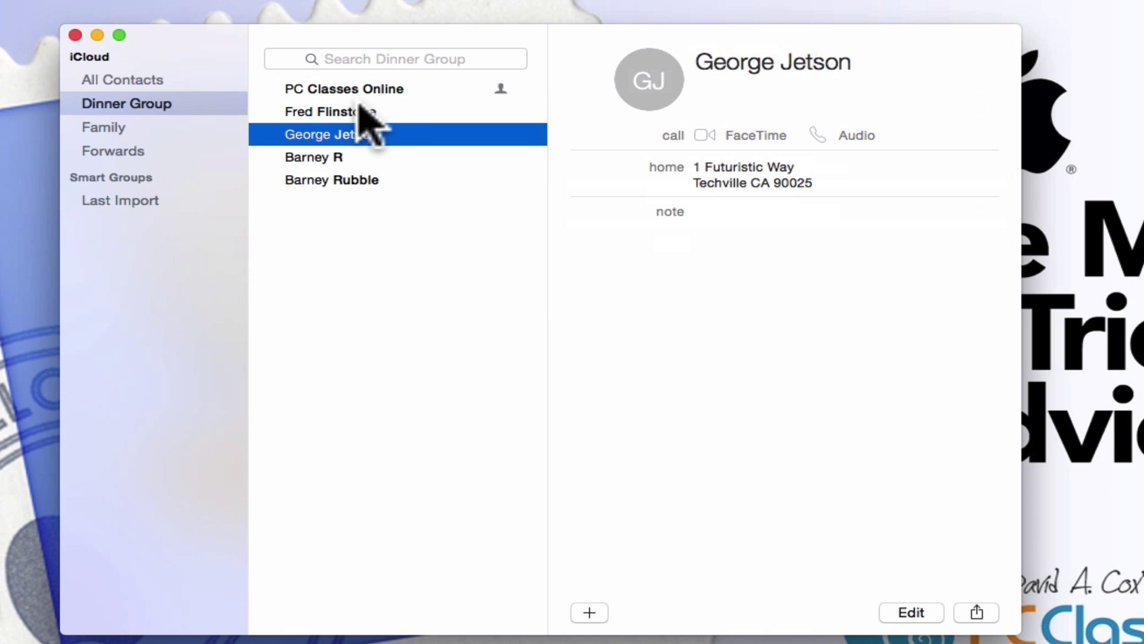
key(BackSpace)
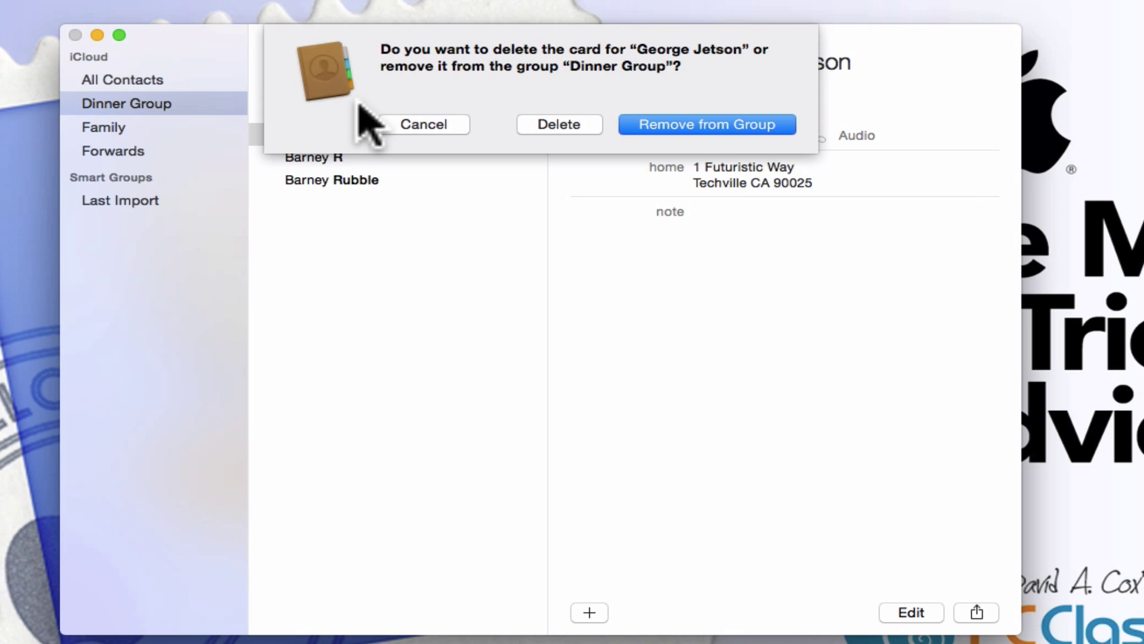
key(Return)
key(Down)
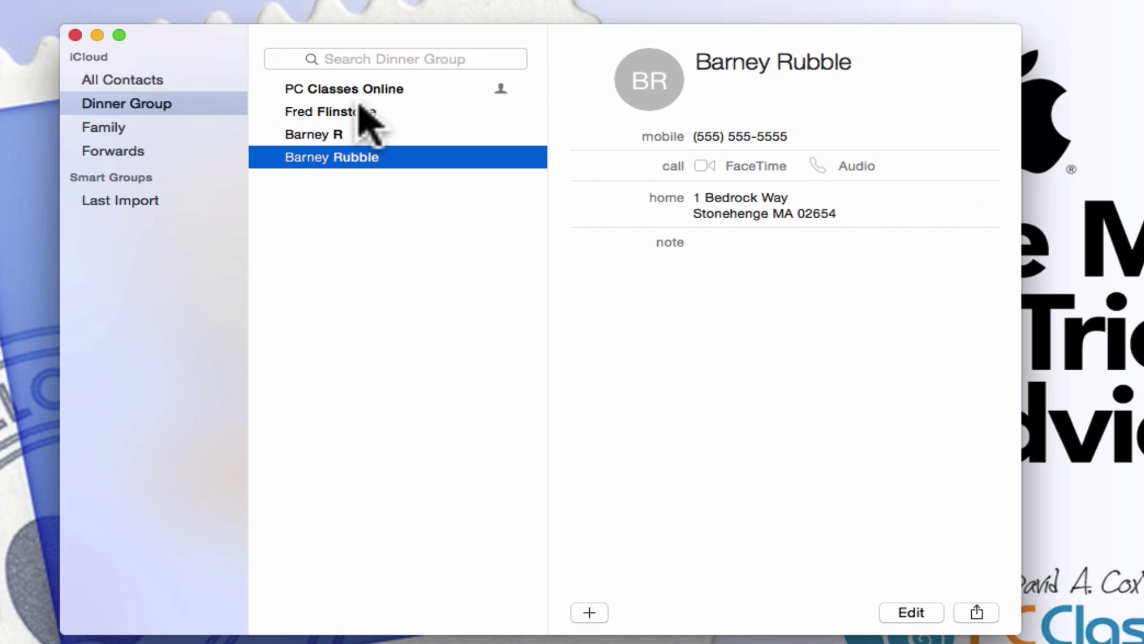
key(BackSpace)
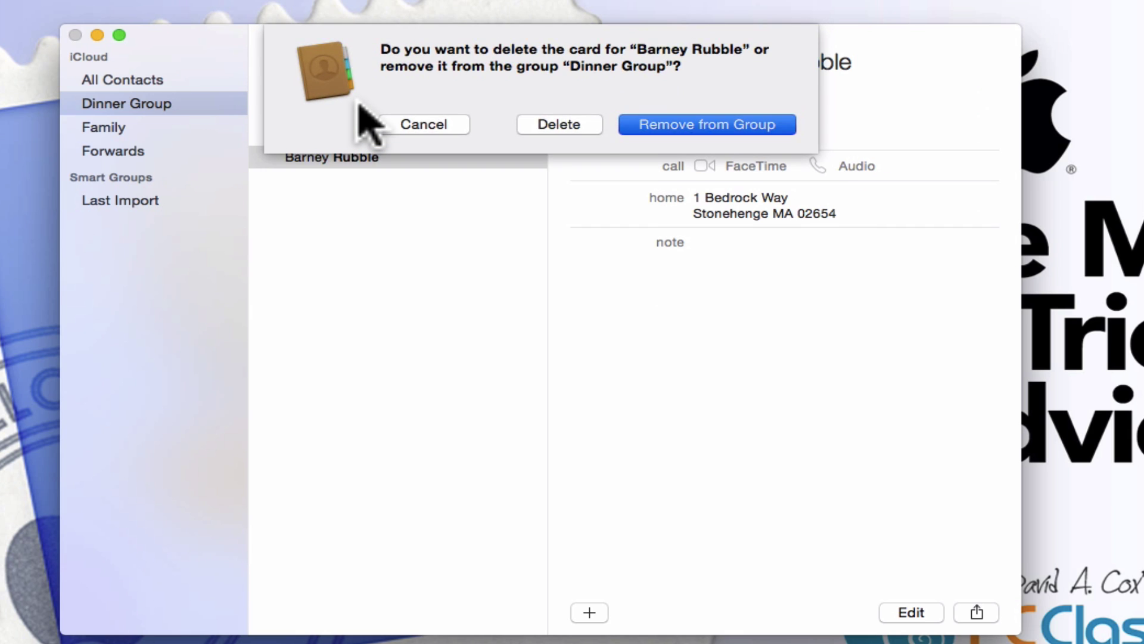
key(Return)
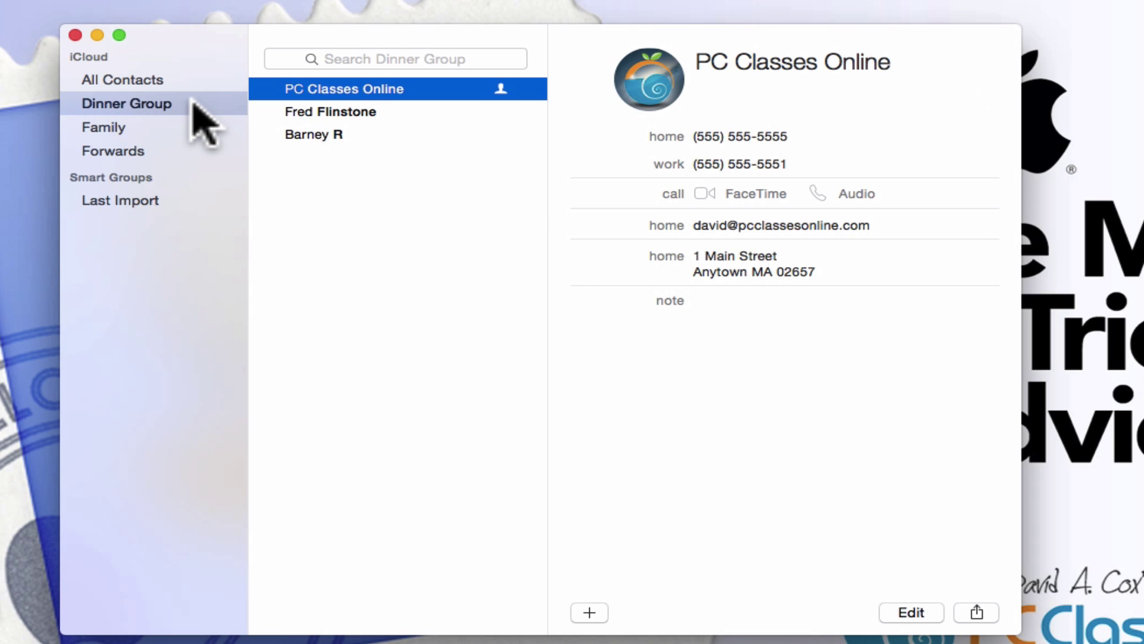
- Close Contacts, switch to Mail, and start a new message addressed to Dinner Group in the To field
click(75, 36)
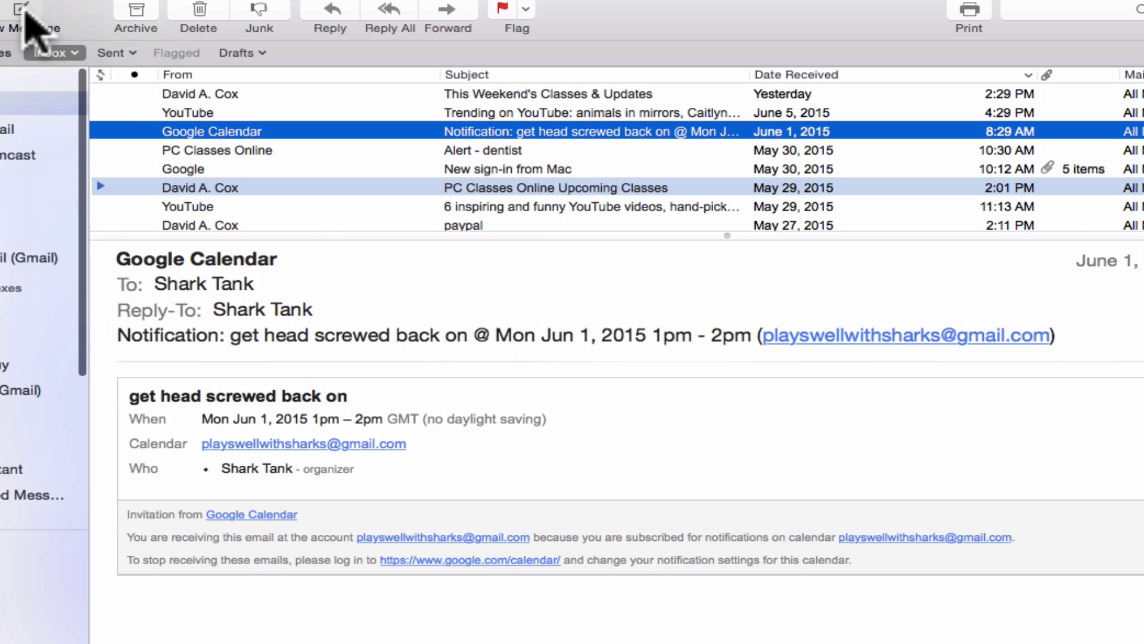
click(25, 13)
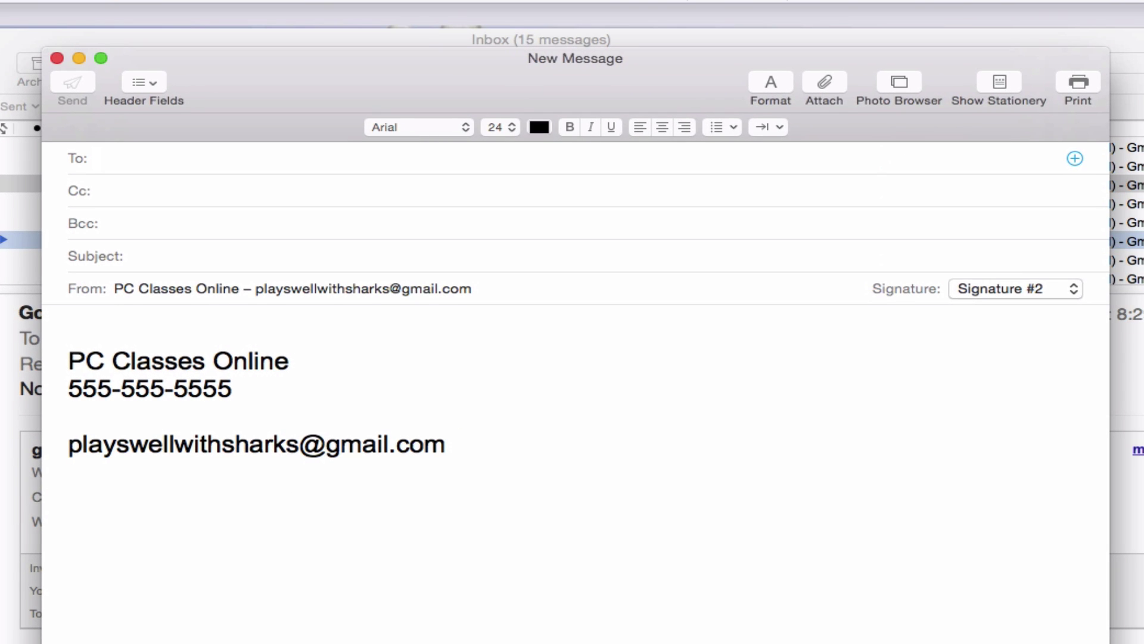
text(dinner Group)
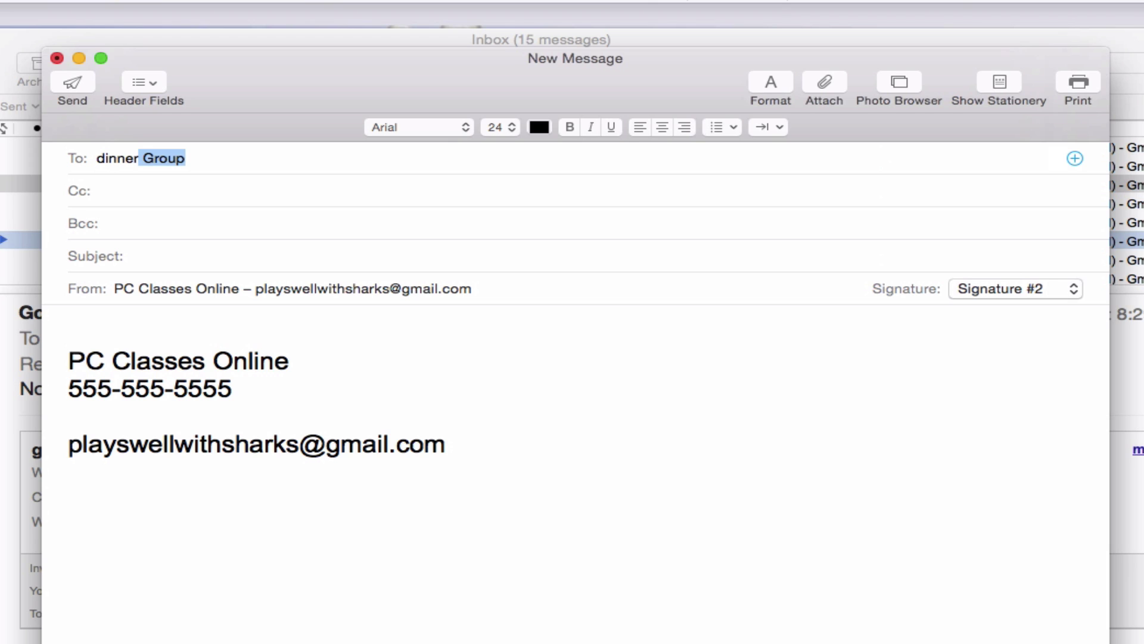
key(Return)
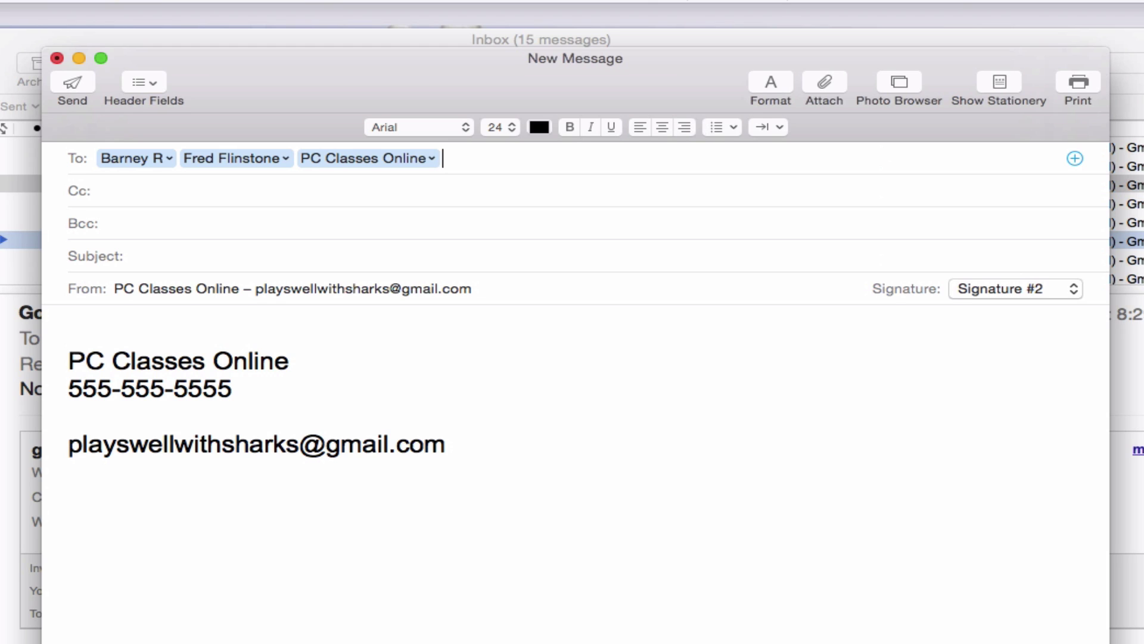
- Clear all recipients from the To field and close the message without saving a draft
key(super+a)
key(BackSpace)
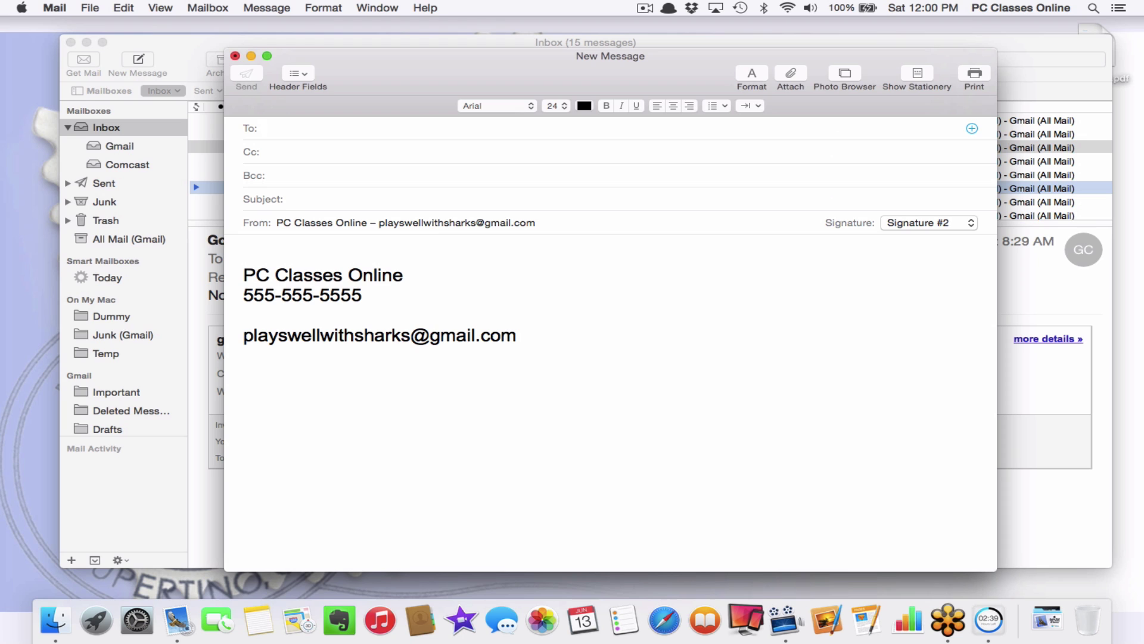
key(super+w)
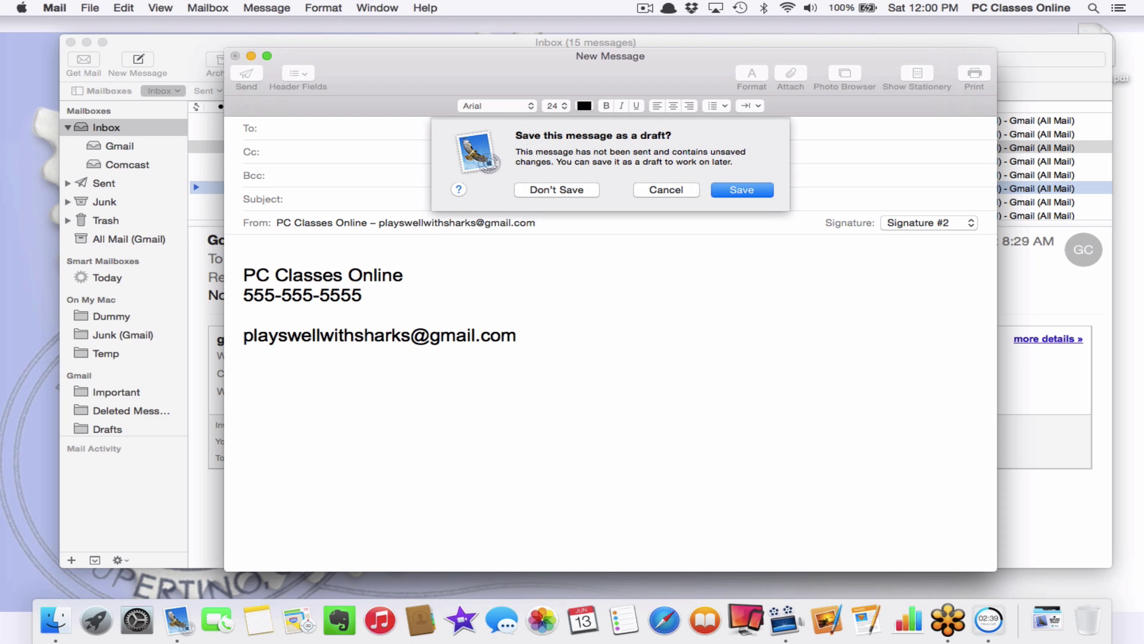
click(560, 191)
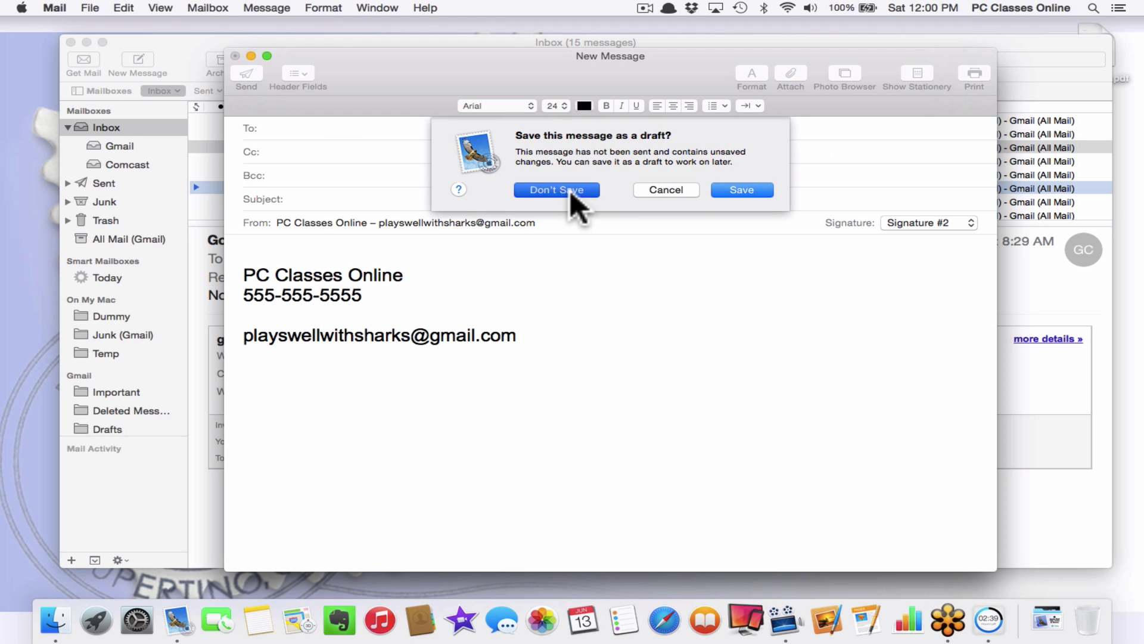